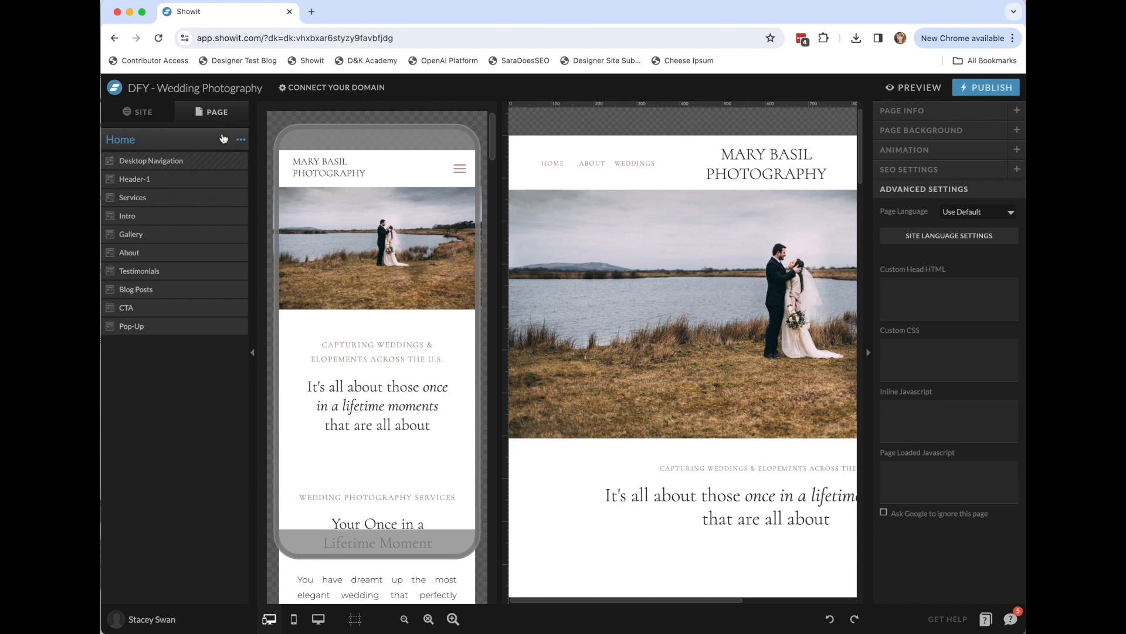
Review the site-wide pages, blog templates and site canvases, and return to the Home page's canvas list
click(145, 116)
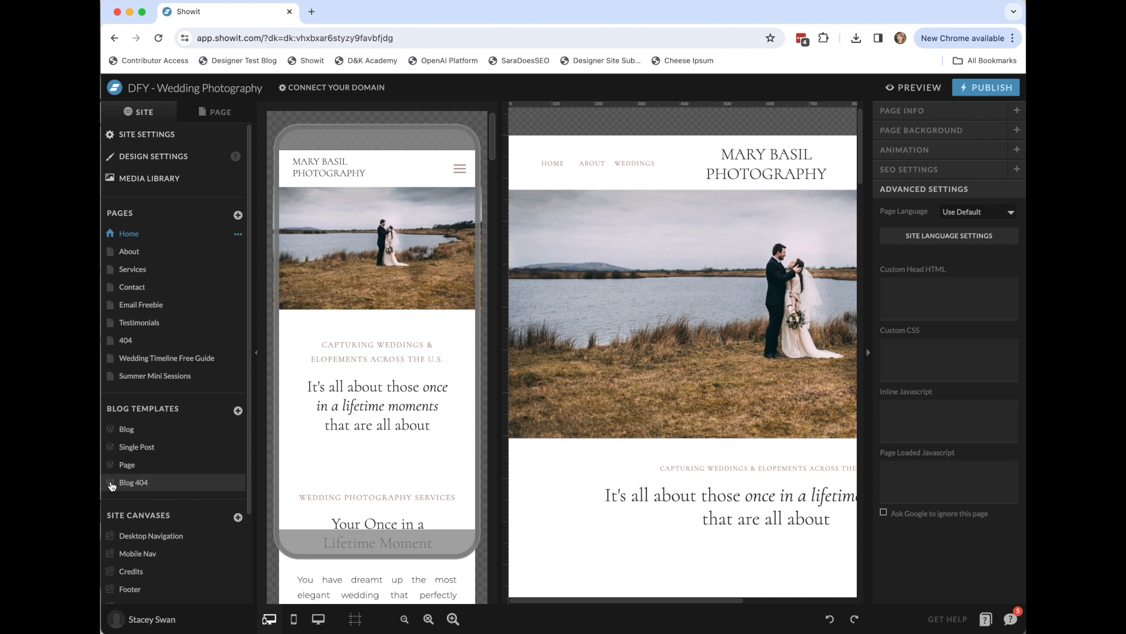
scroll(197, 485, down, 4)
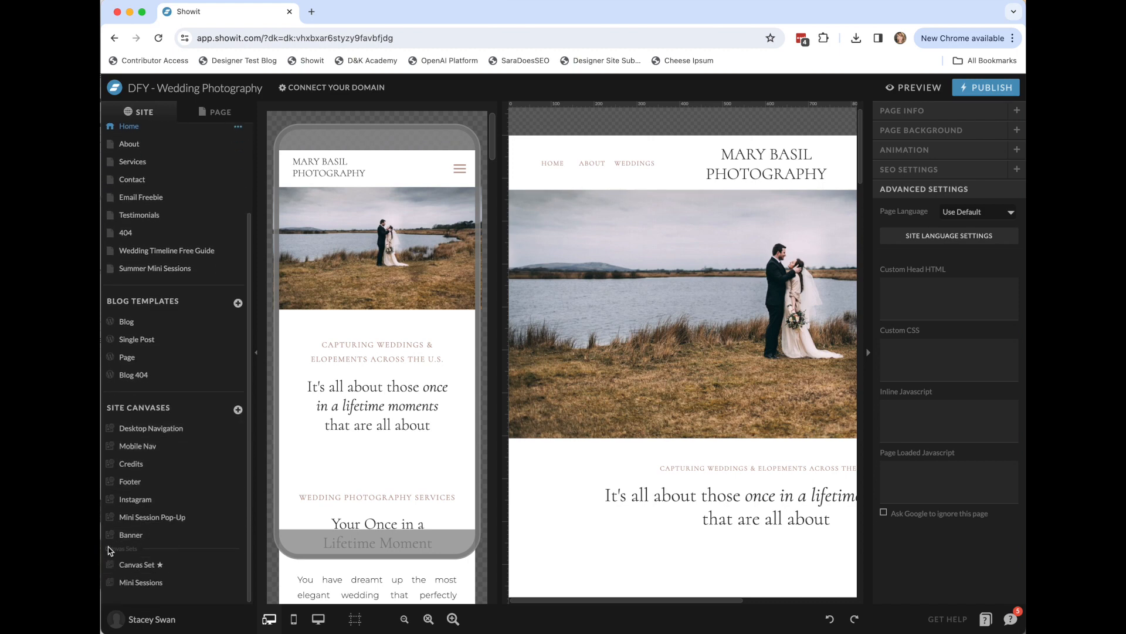
scroll(201, 551, up, 4)
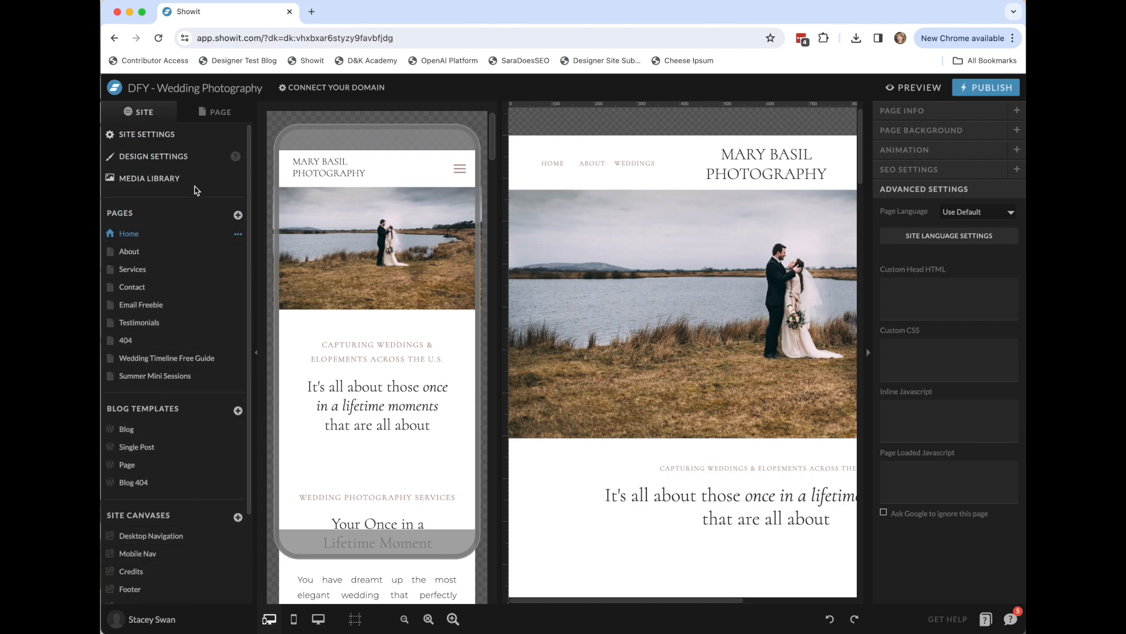
click(218, 115)
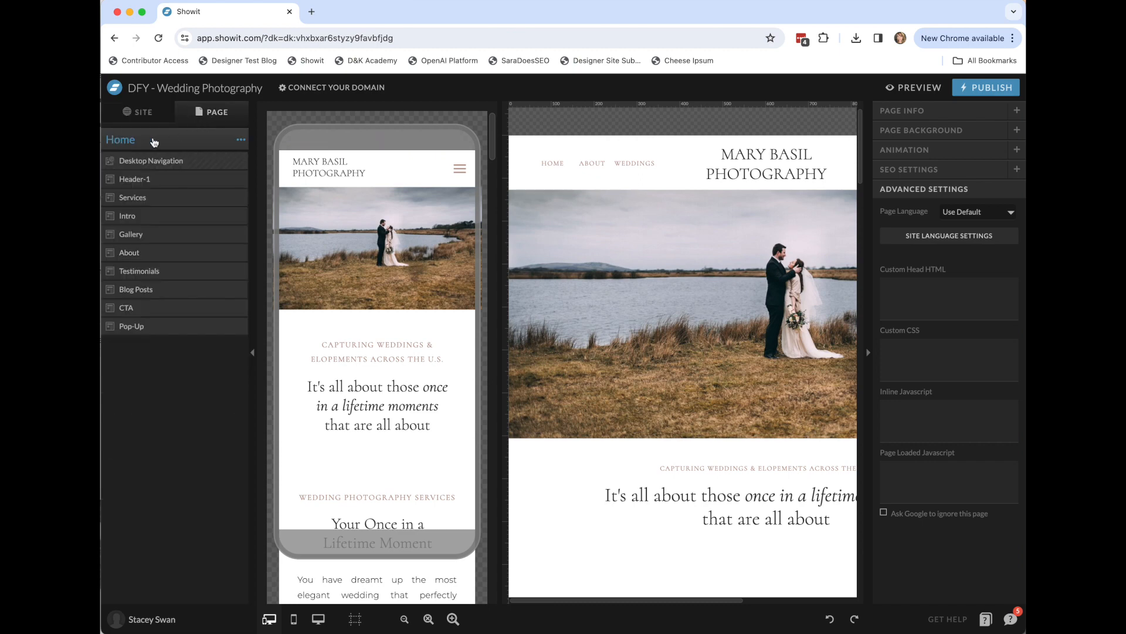
Look through the Home page's canvases from Desktop Navigation to Gallery, and reselect Desktop Navigation
click(166, 167)
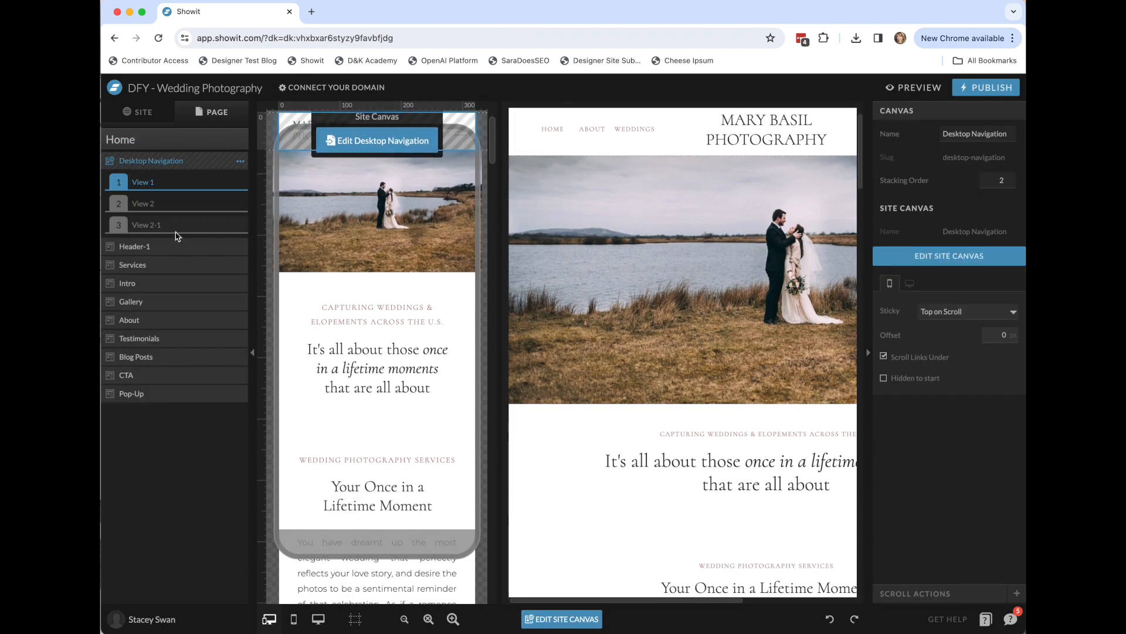
click(176, 248)
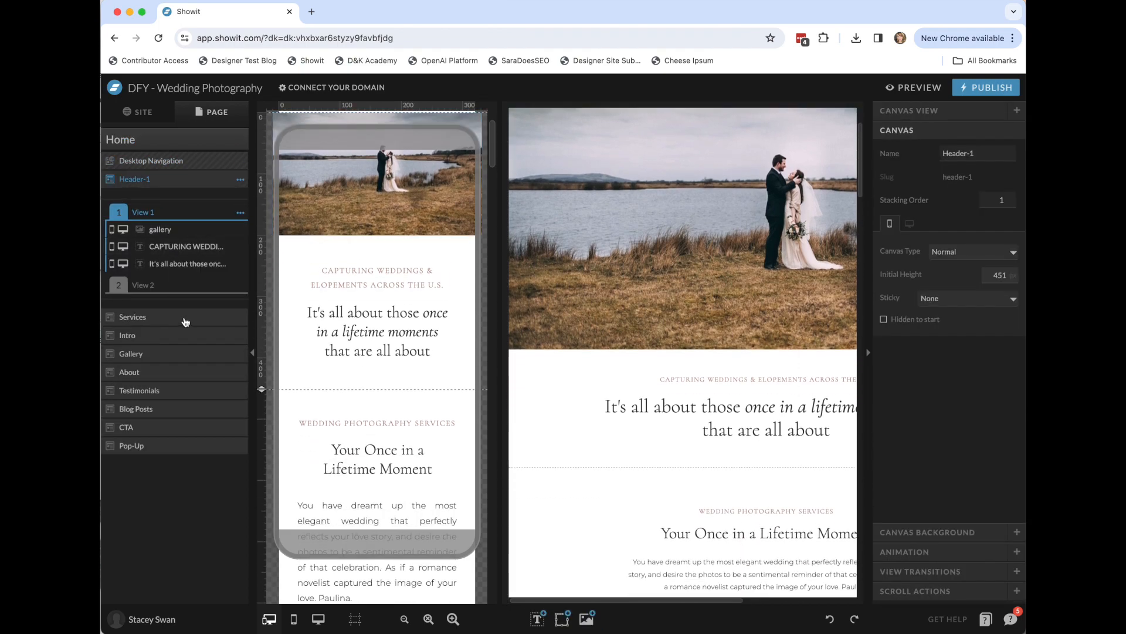
click(185, 319)
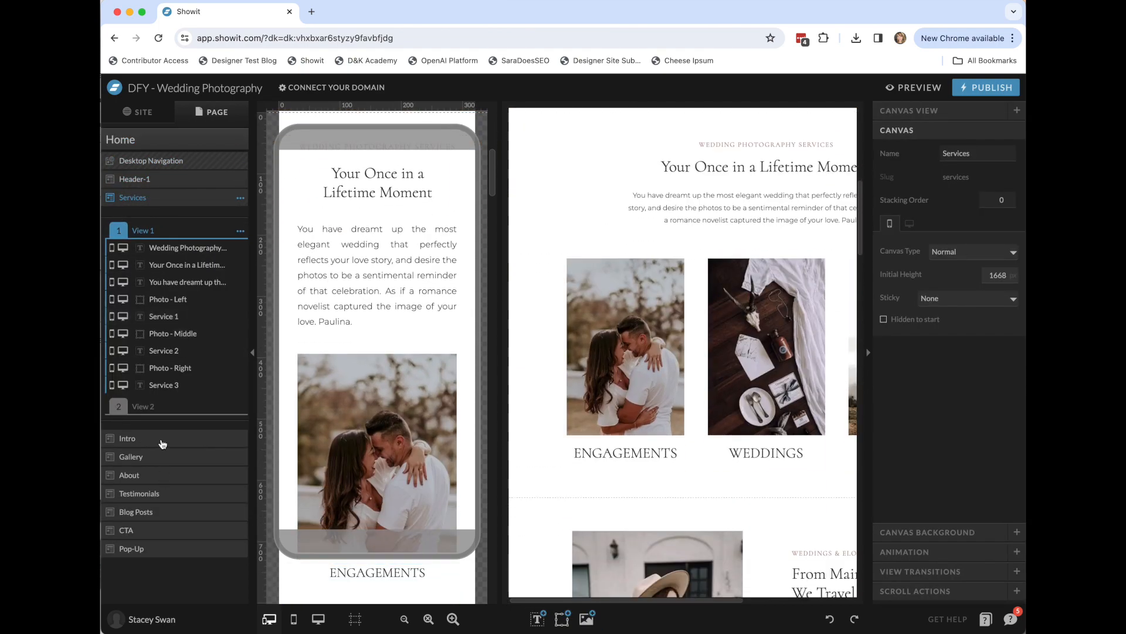
click(162, 444)
click(161, 411)
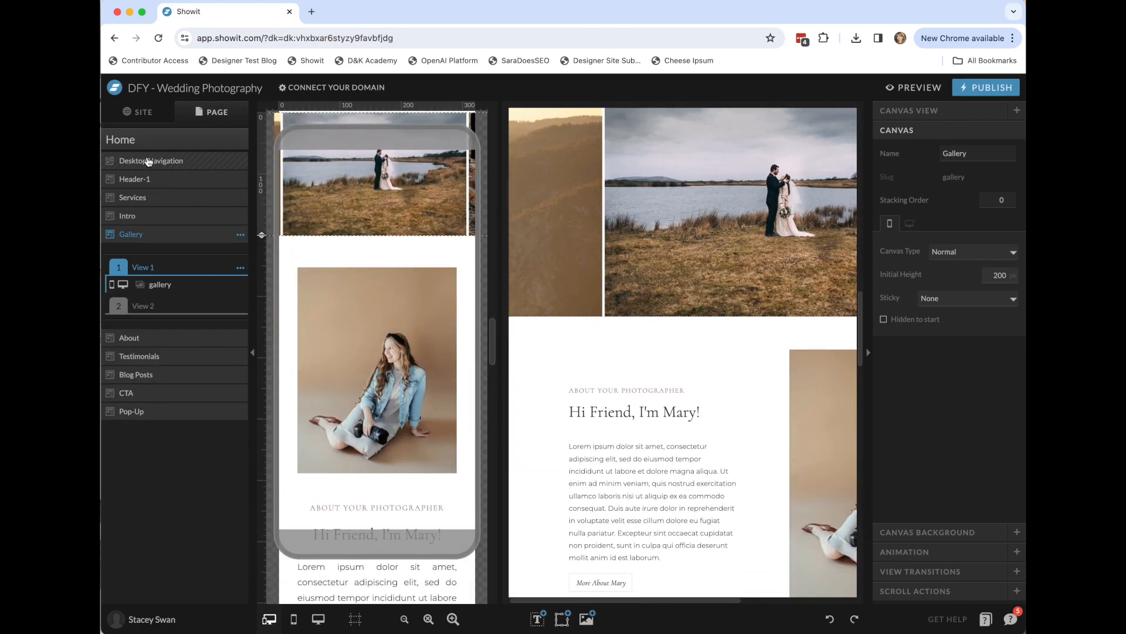
click(150, 161)
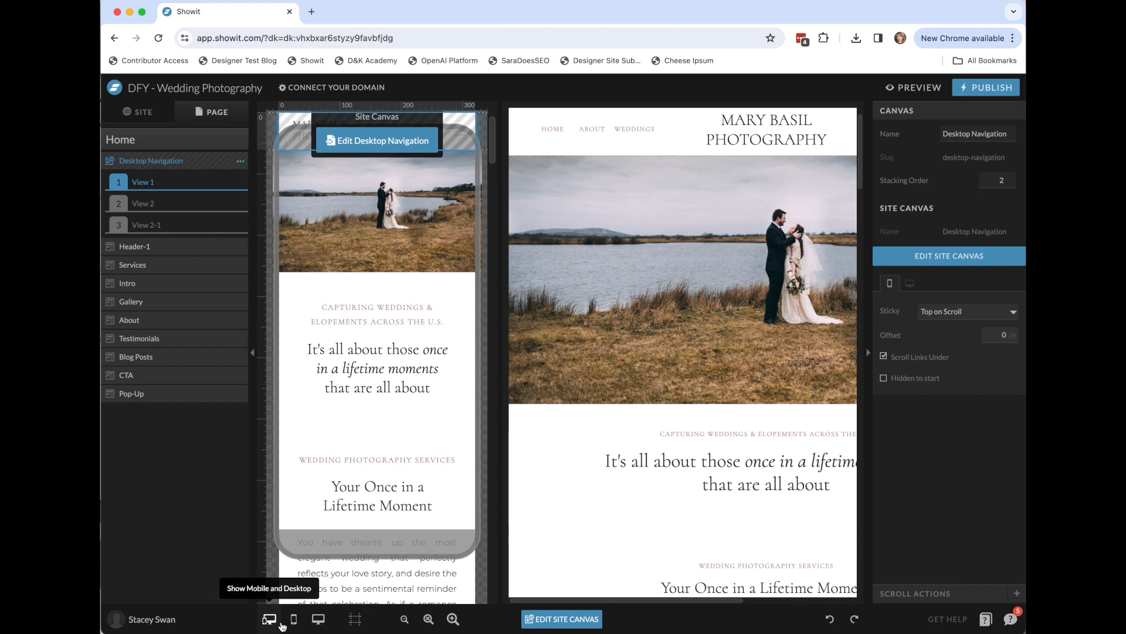
View the Home page in mobile only, desktop only, and combined mobile and desktop layouts
click(300, 624)
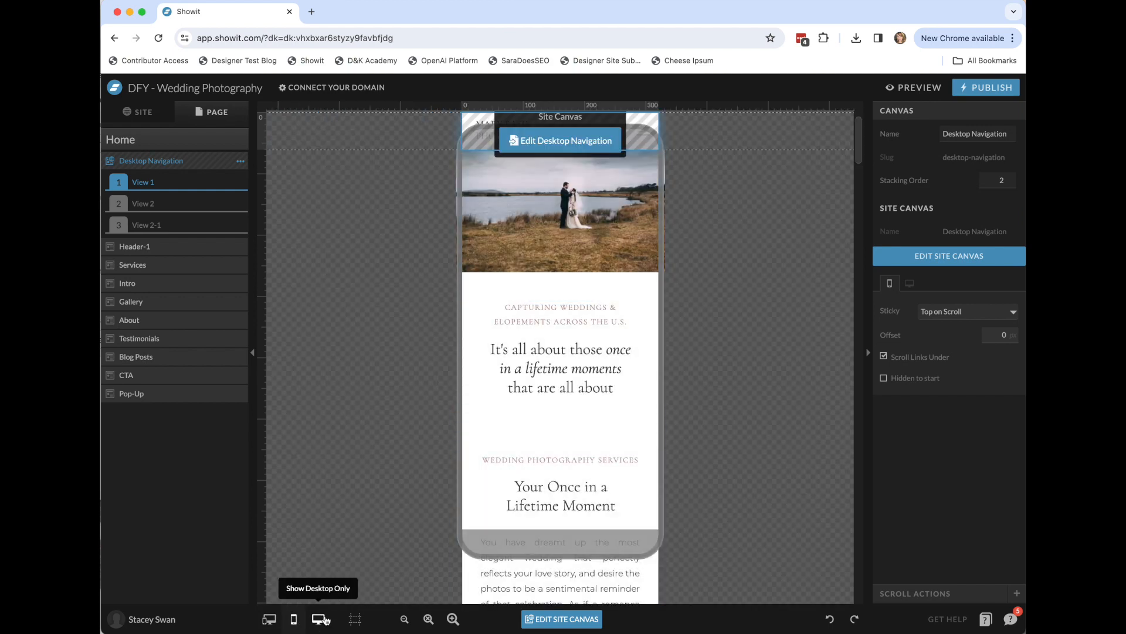
click(326, 620)
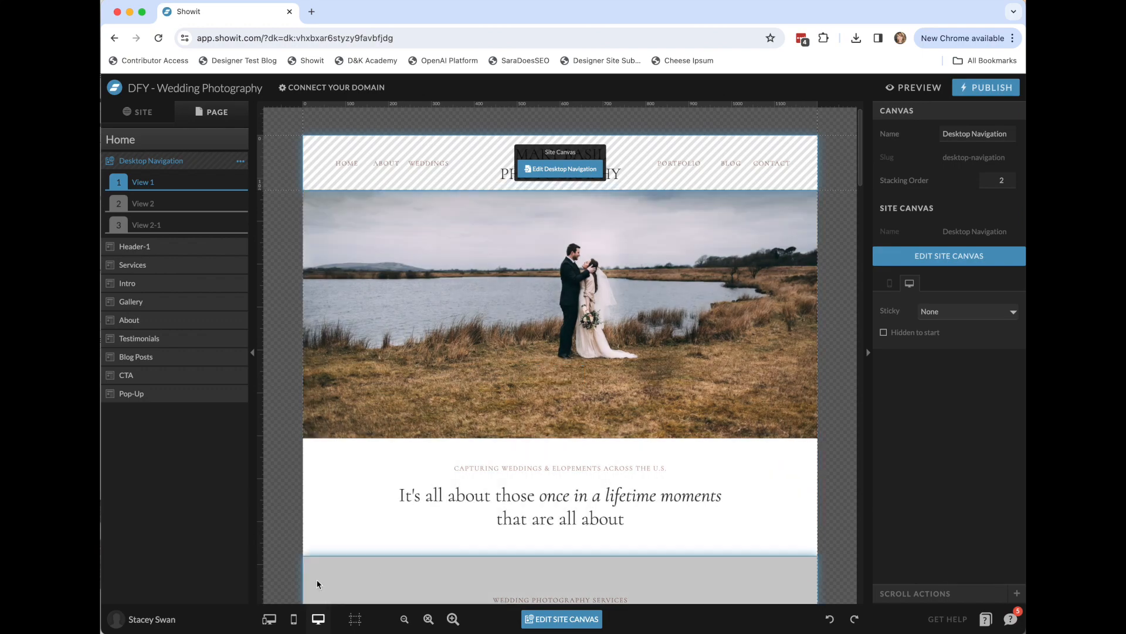
click(269, 619)
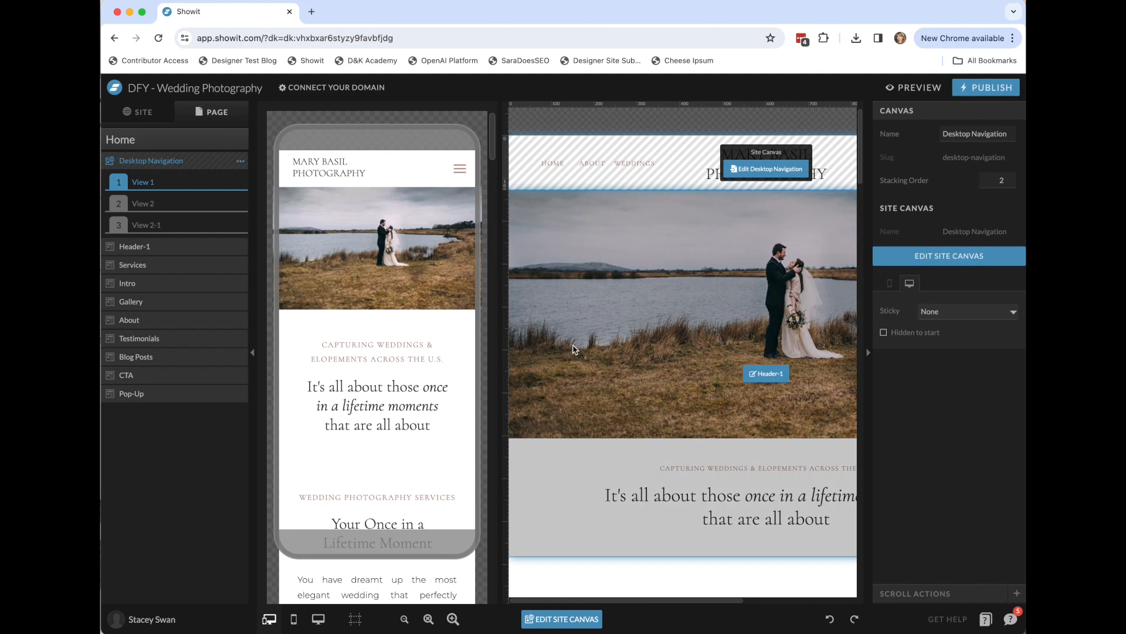
Zoom out the desktop layout from the Header-1 canvas and the mobile layout from the Services canvas
click(568, 378)
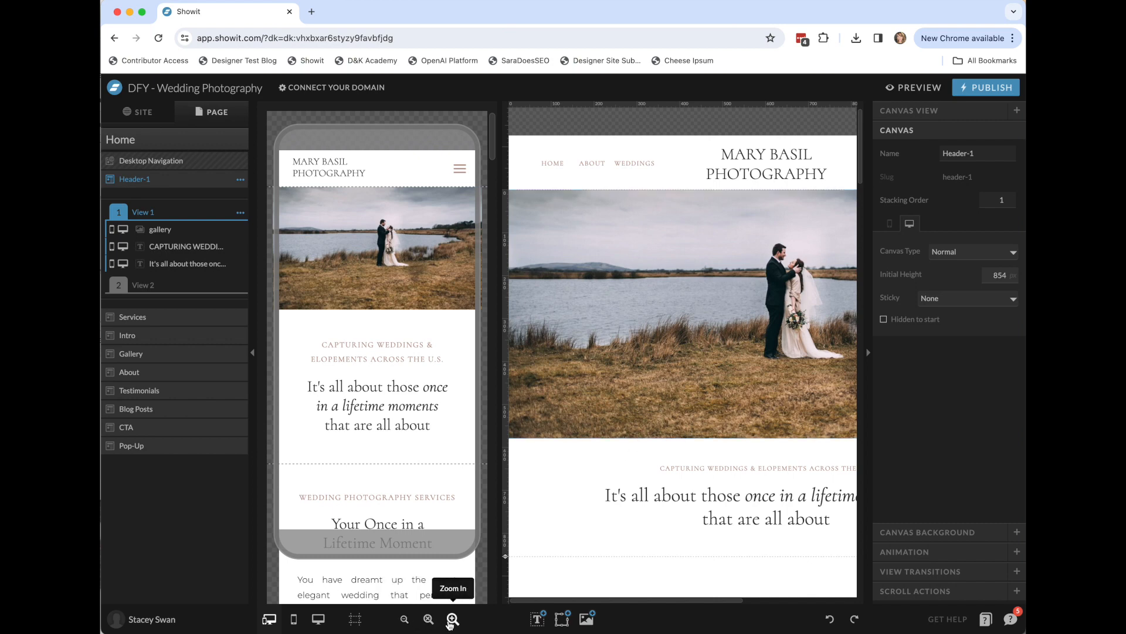
click(405, 620)
click(405, 621)
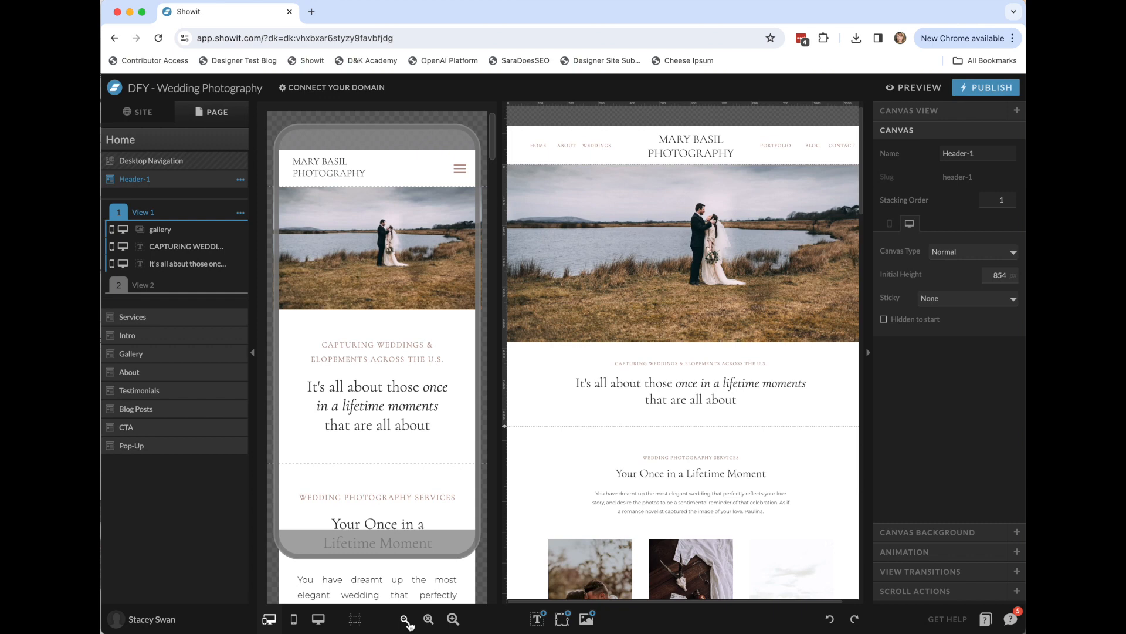
click(470, 506)
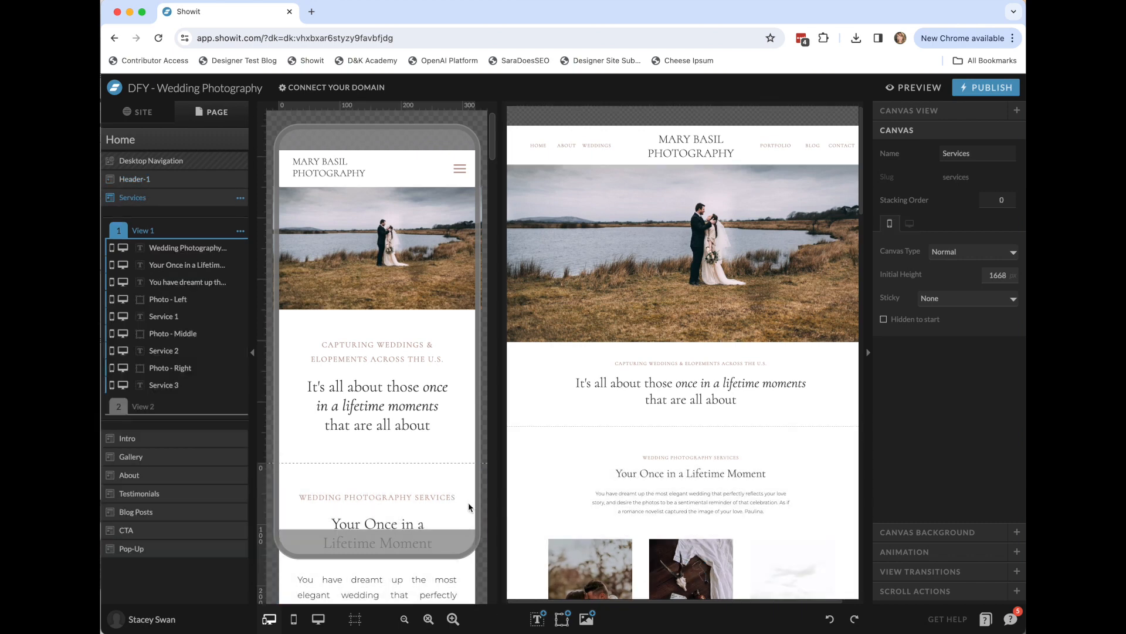
click(405, 621)
click(409, 620)
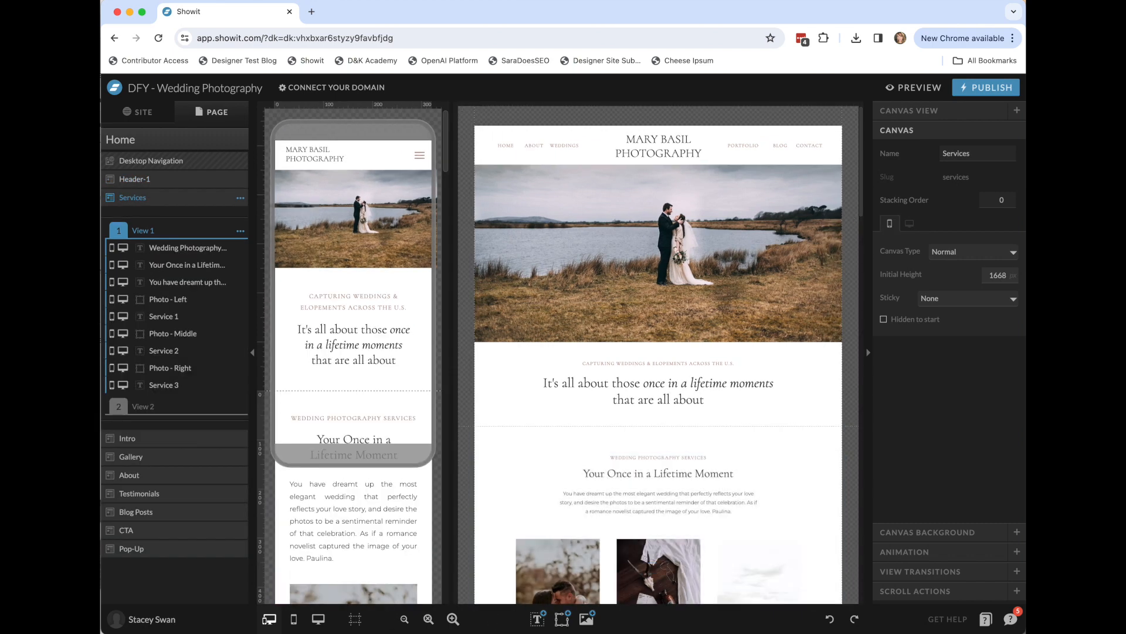
Display the column guides over both layouts and hide them again
mouse_move(367, 632)
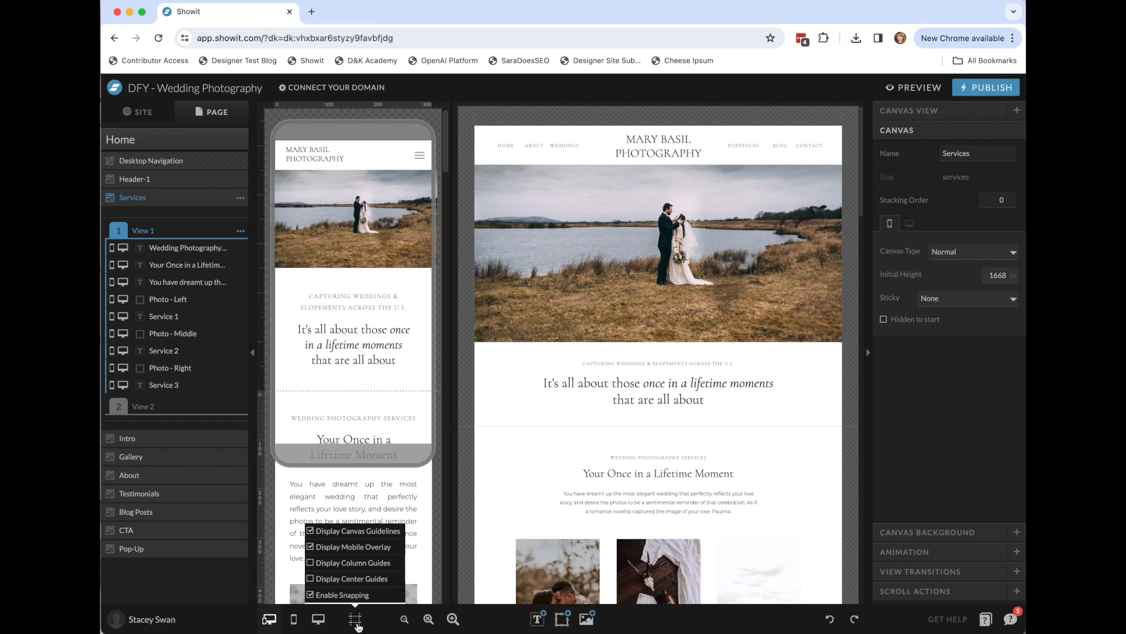
click(365, 564)
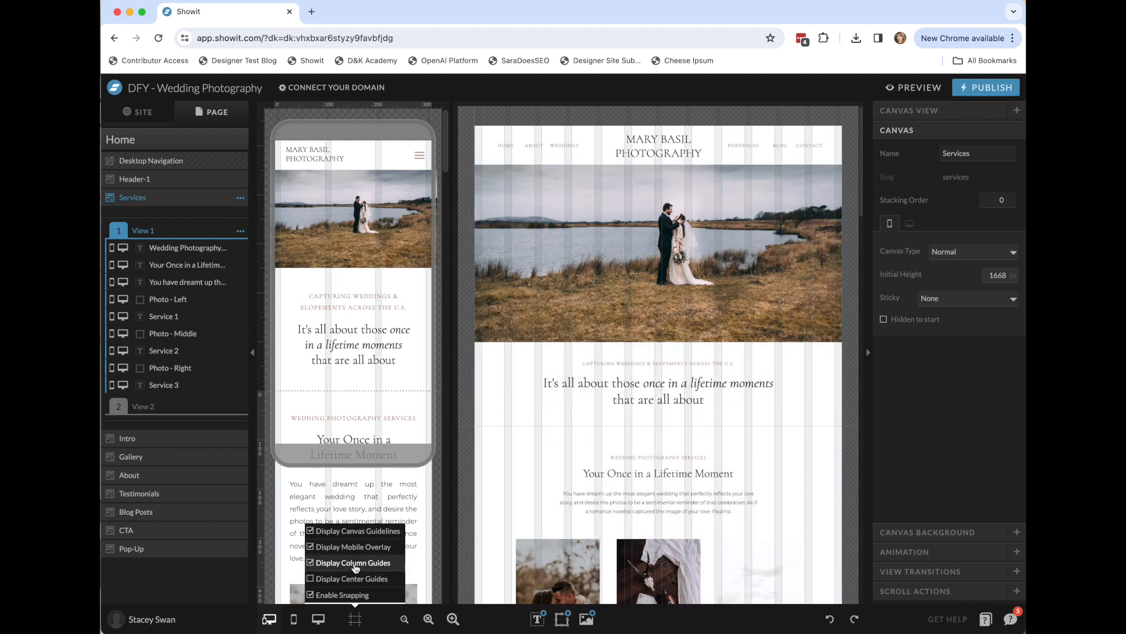
click(356, 567)
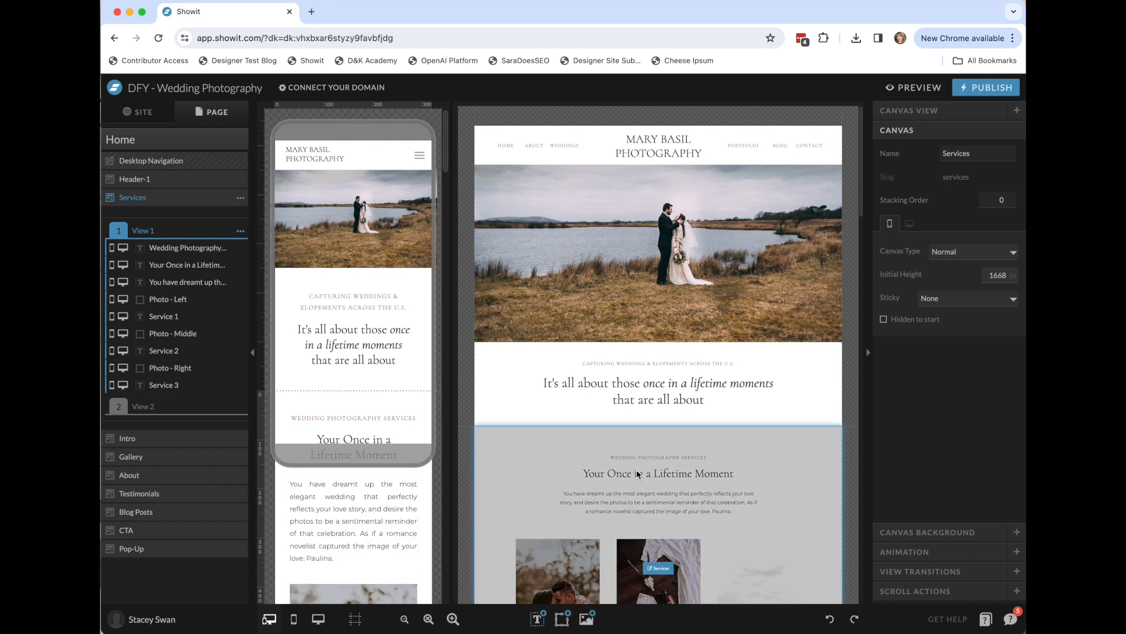
Examine the Header-1 and Services canvas settings, including Header-1's scroll actions and canvas view options
mouse_move(536, 628)
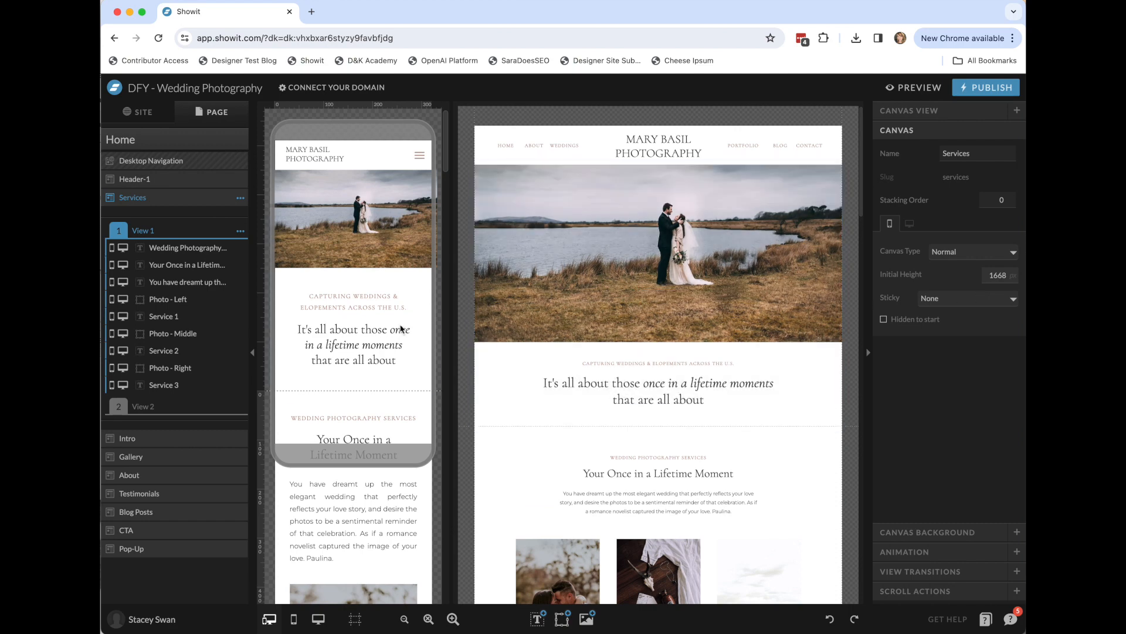
click(183, 180)
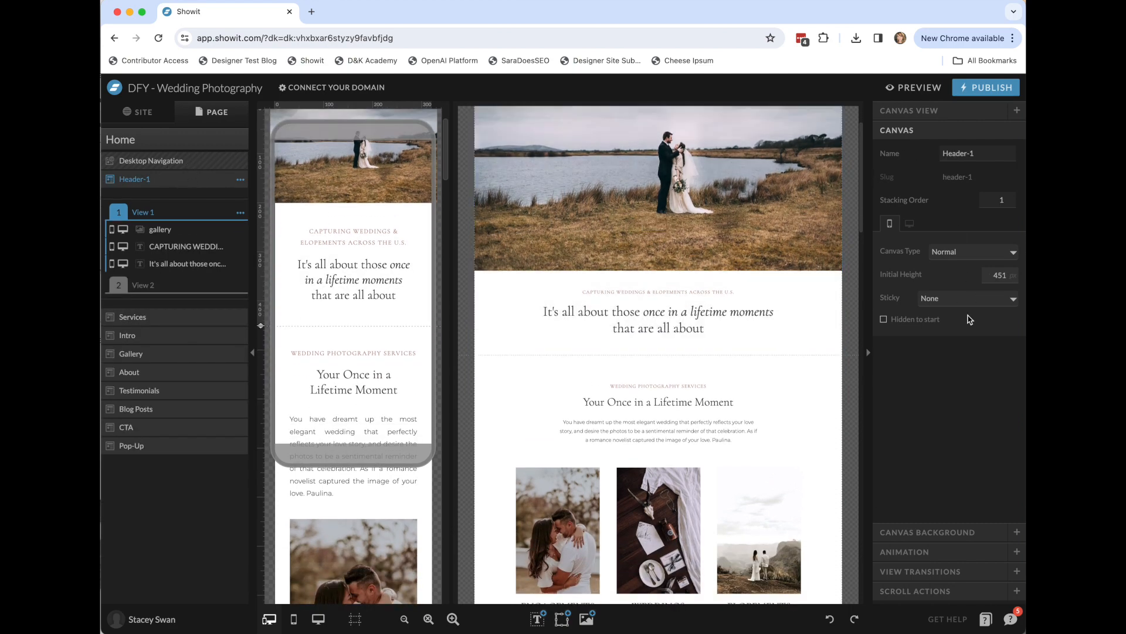
click(175, 327)
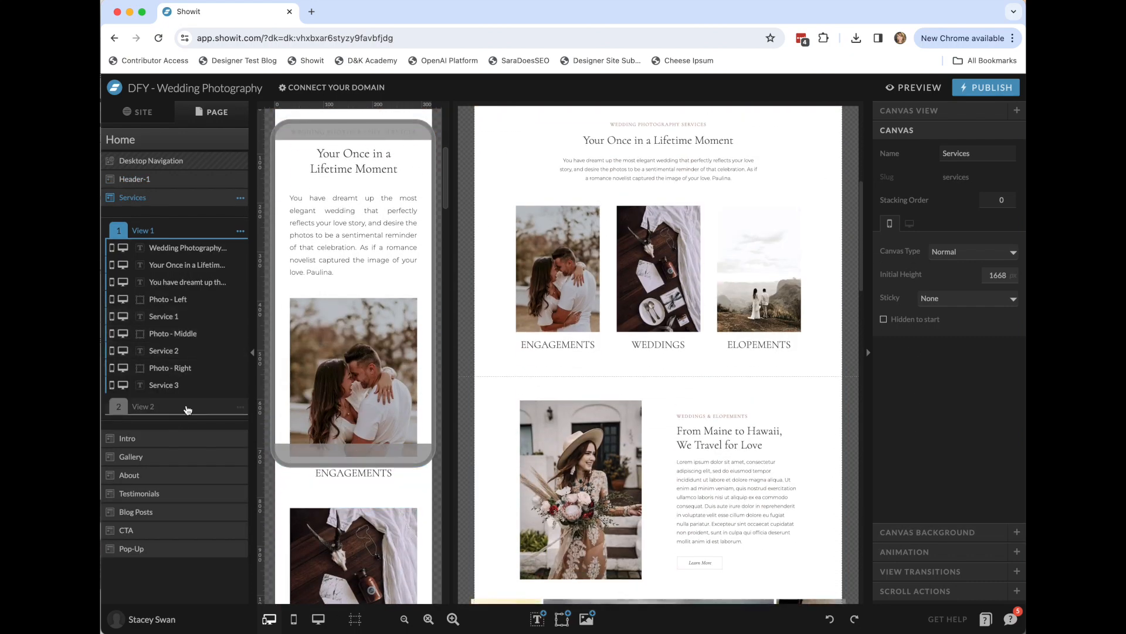
click(153, 183)
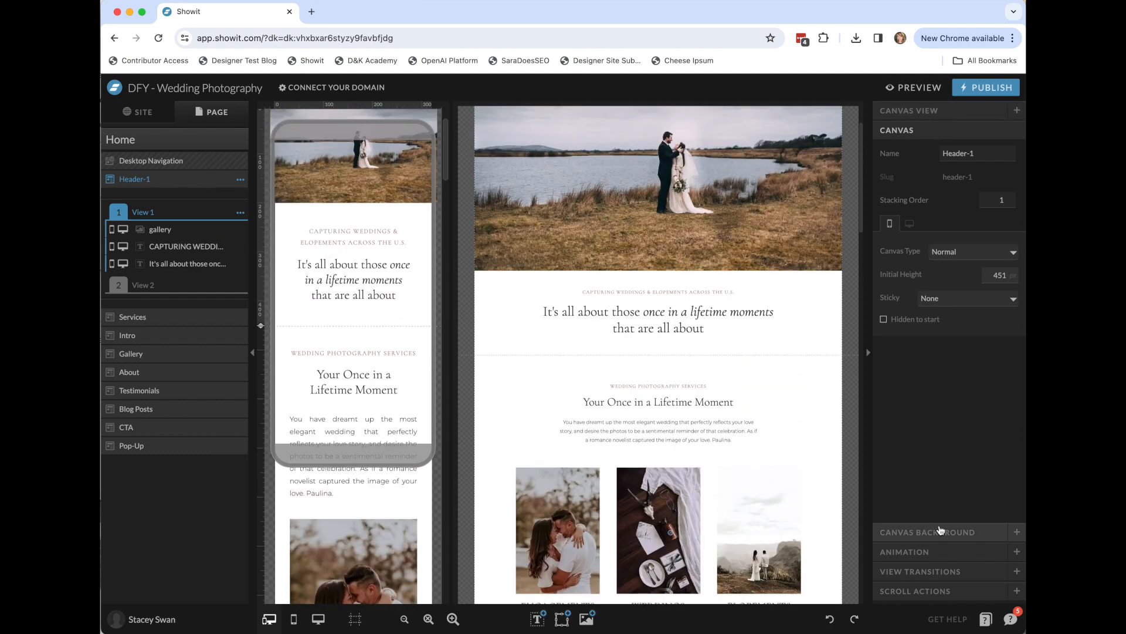
click(932, 591)
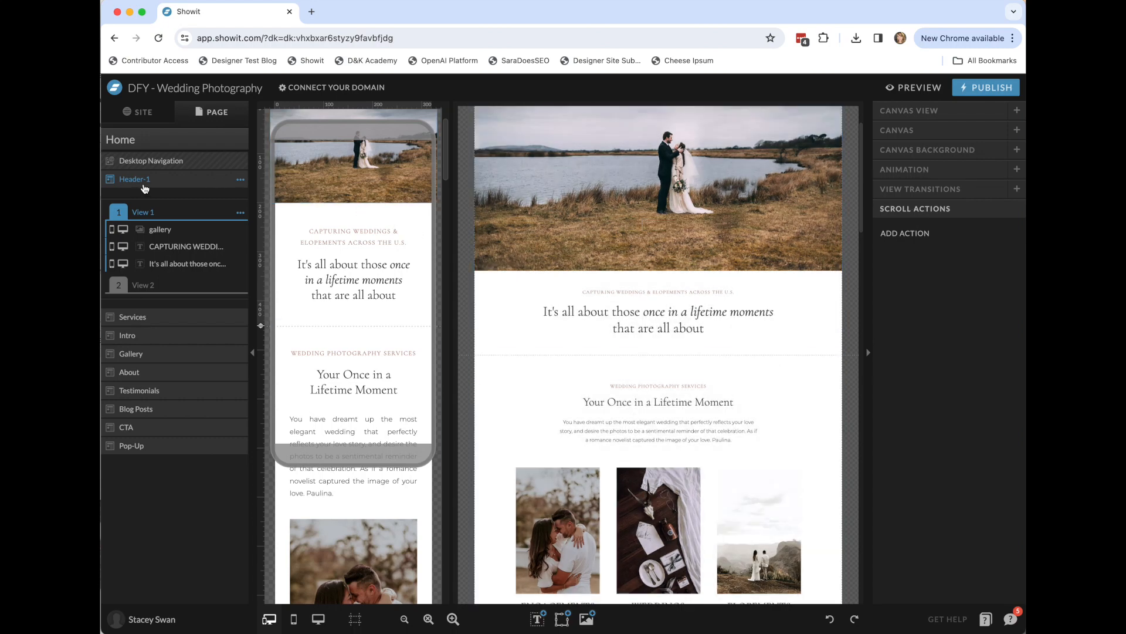
click(923, 112)
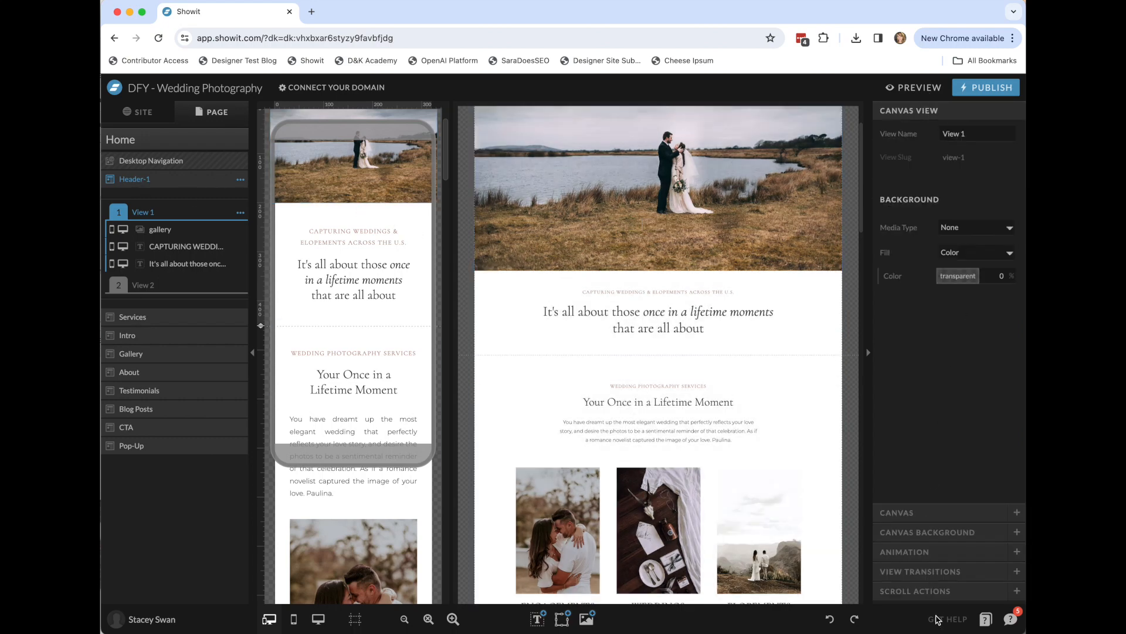
Compare the settings available for the Home page with those of the Desktop Navigation canvas
click(124, 143)
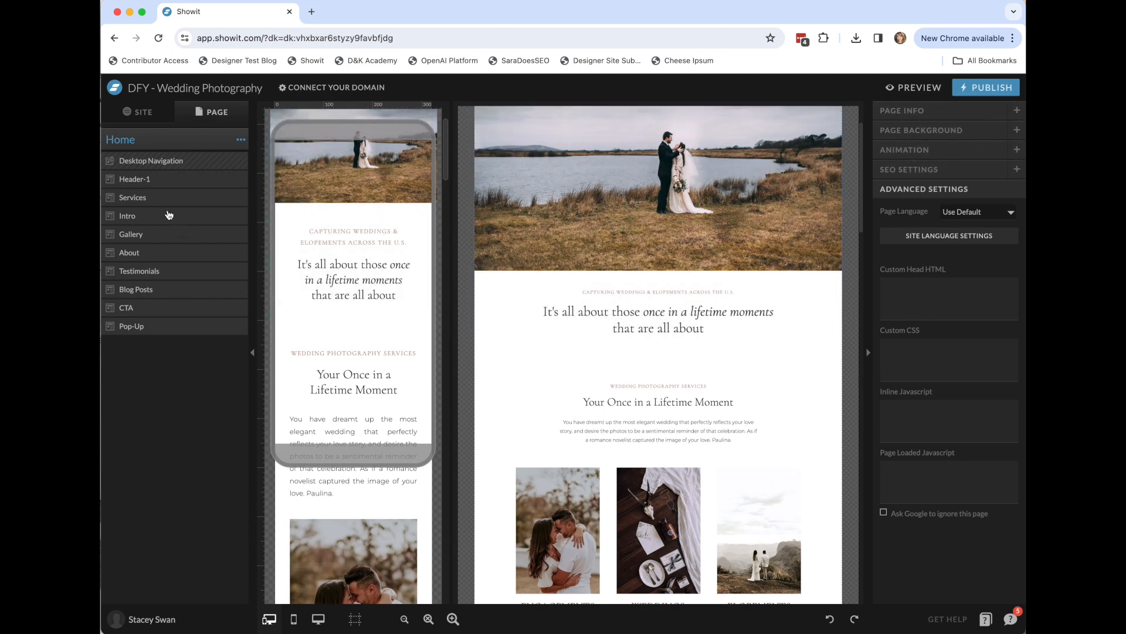
click(153, 161)
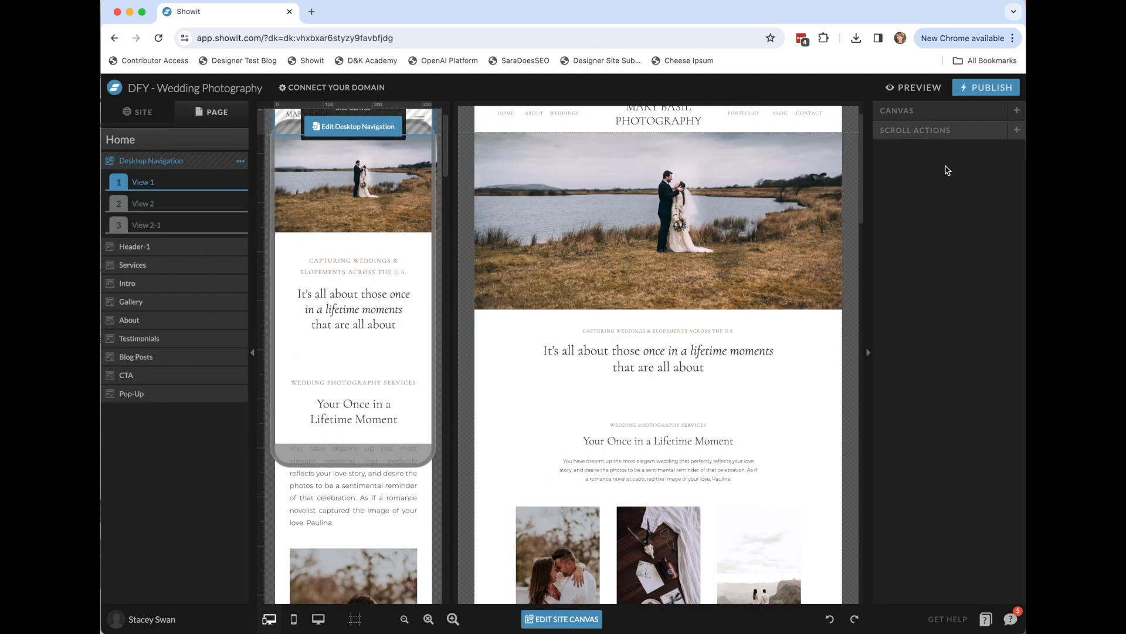
click(132, 142)
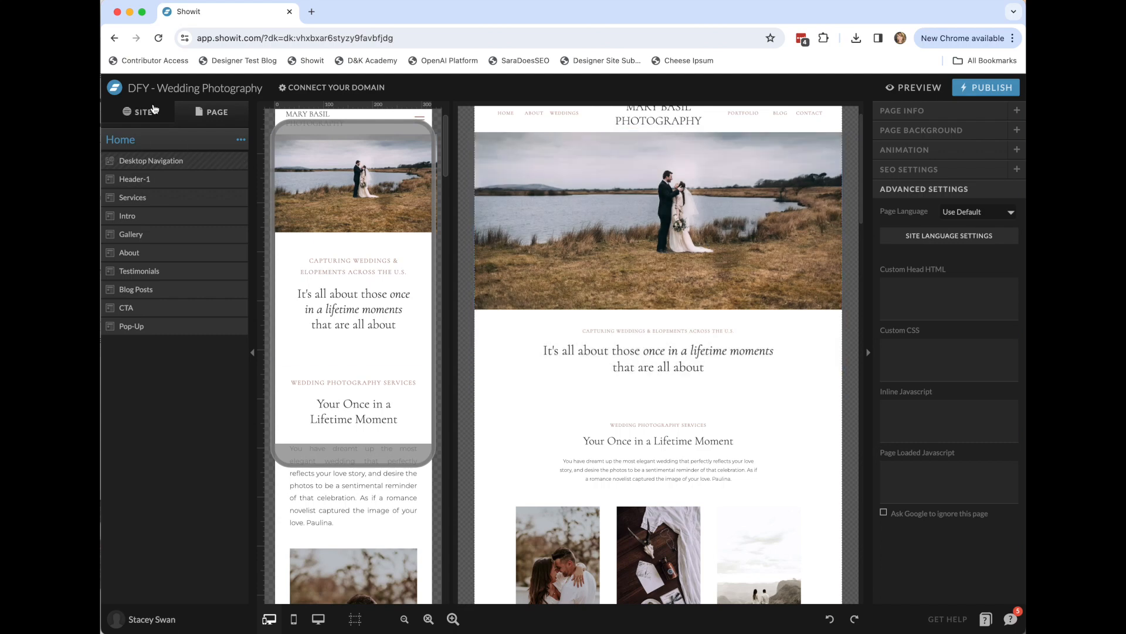
Set the site language to English - en in the site settings and save the change
click(143, 112)
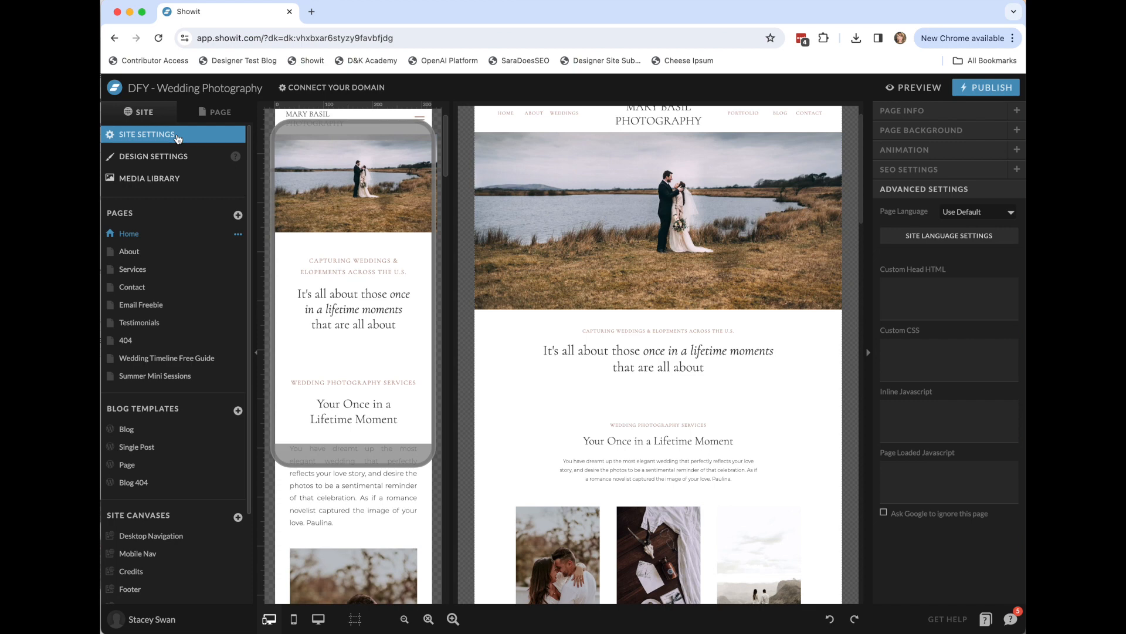
click(154, 137)
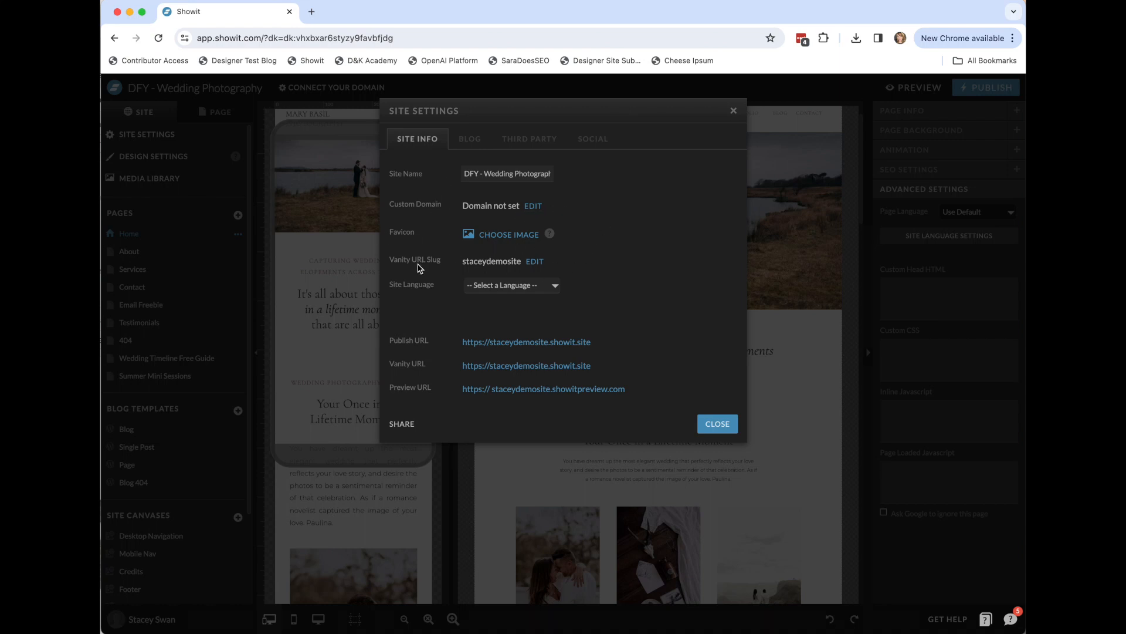
click(511, 287)
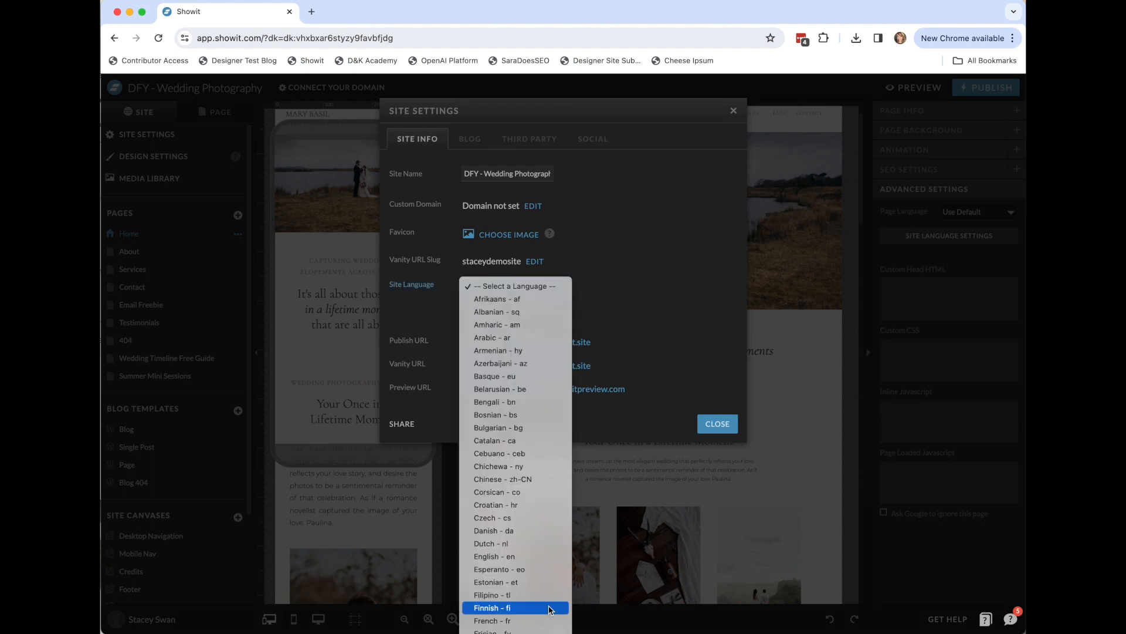
click(537, 556)
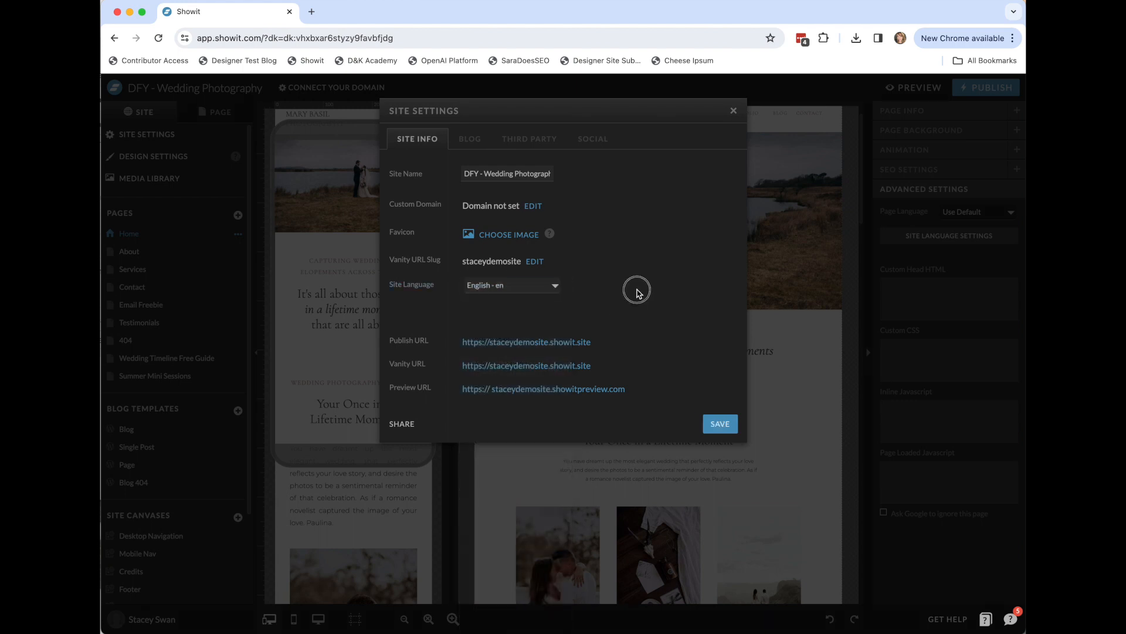
click(470, 140)
click(685, 193)
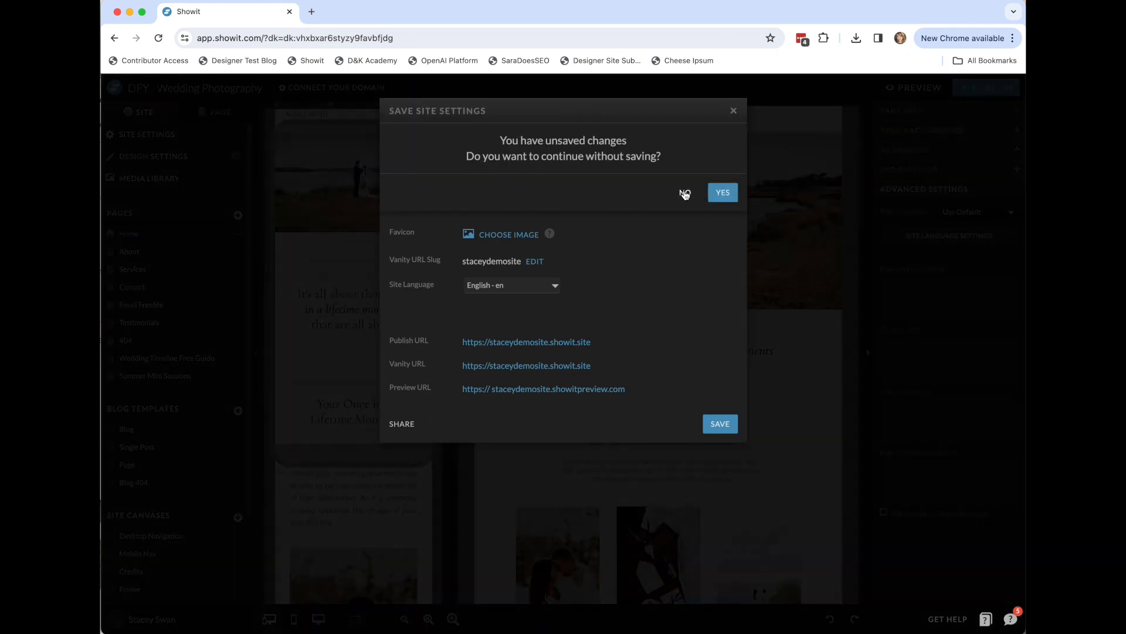
click(719, 424)
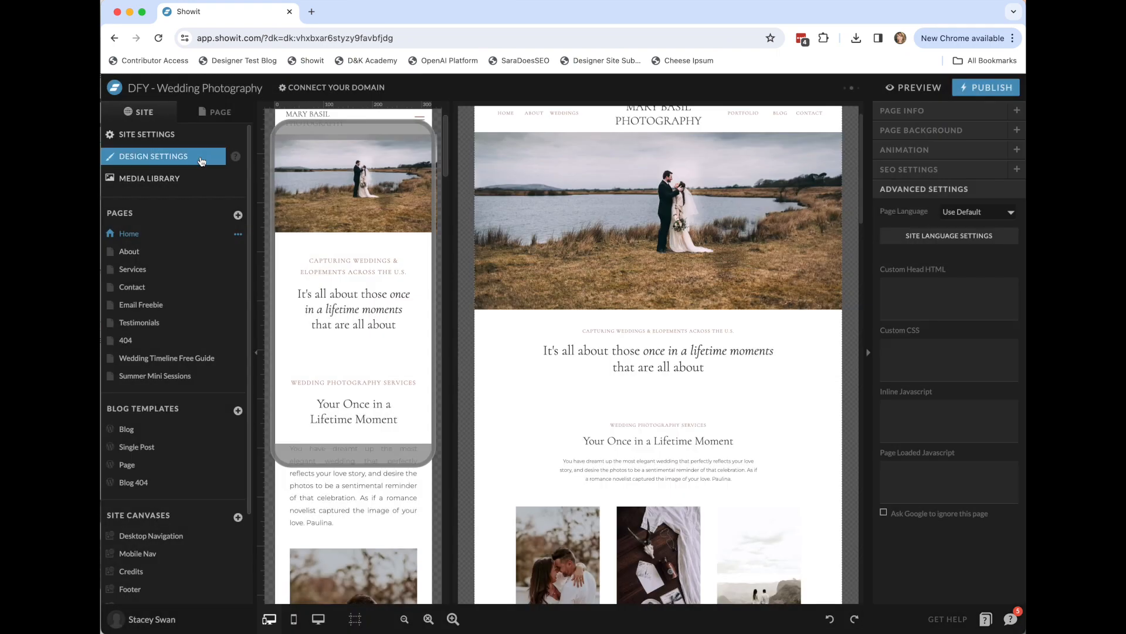
Review the Blog, Third Party and Social sections of the site settings, then close them
click(146, 134)
click(474, 145)
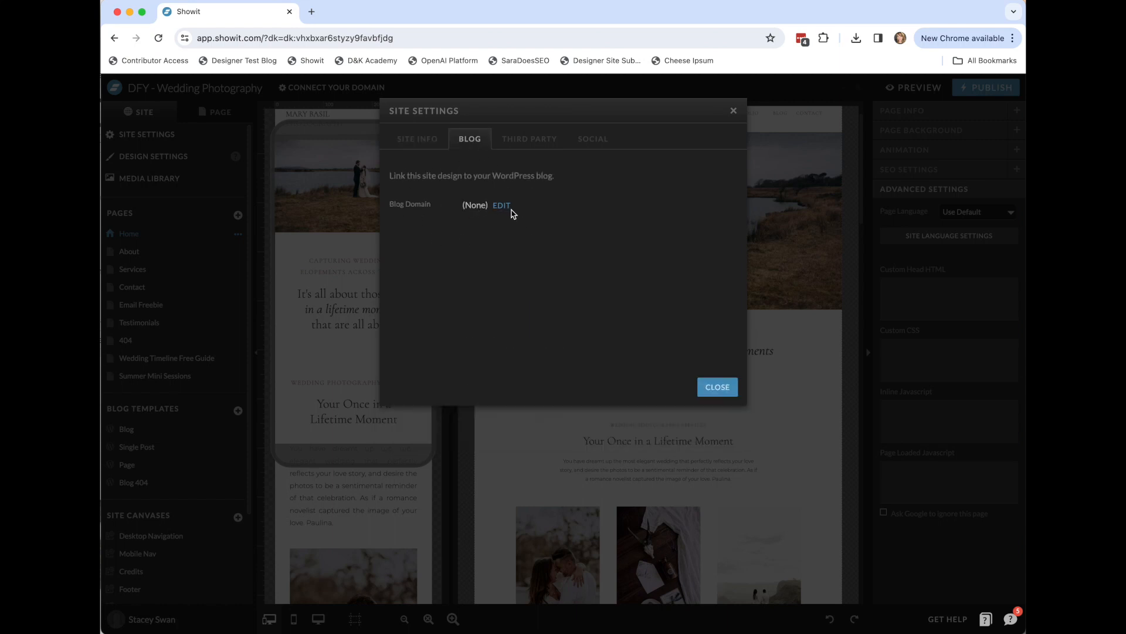
click(535, 144)
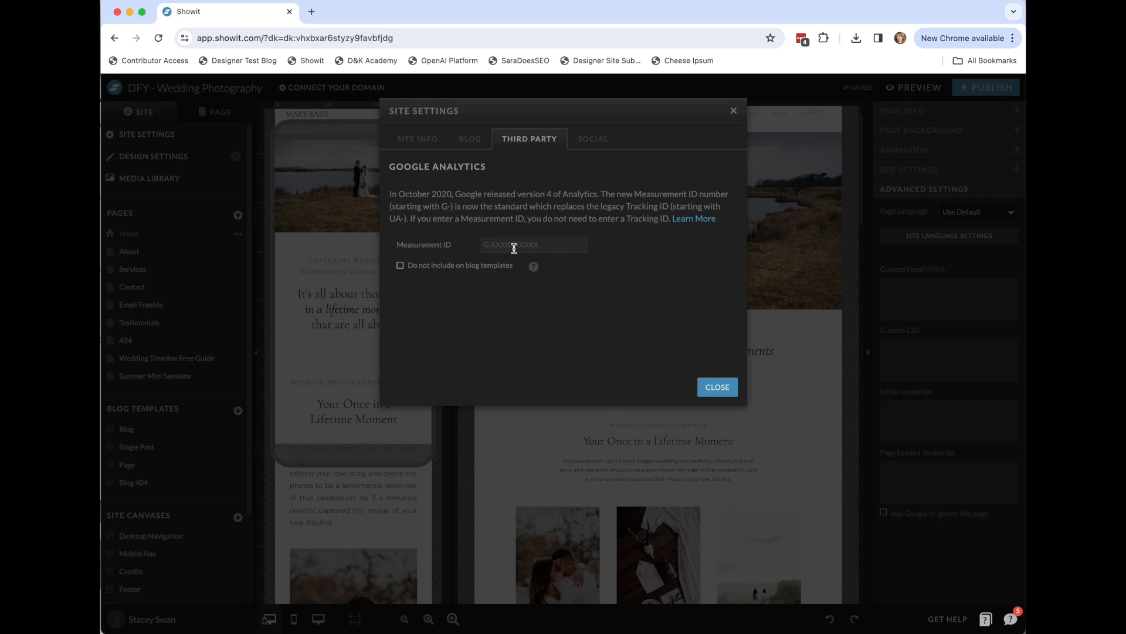
click(601, 141)
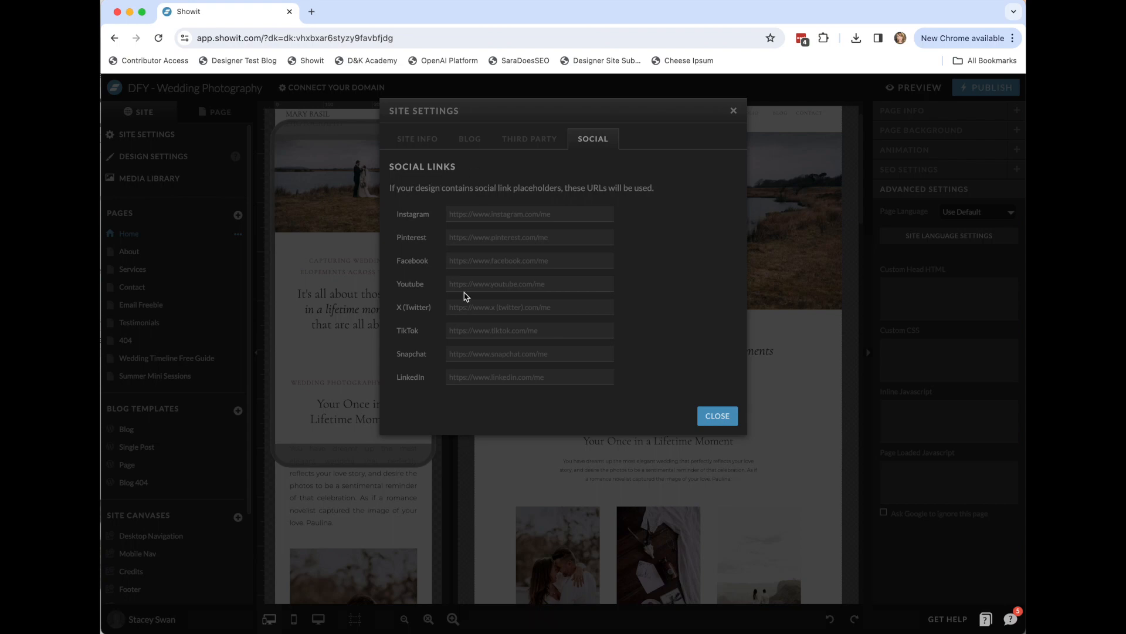
click(717, 416)
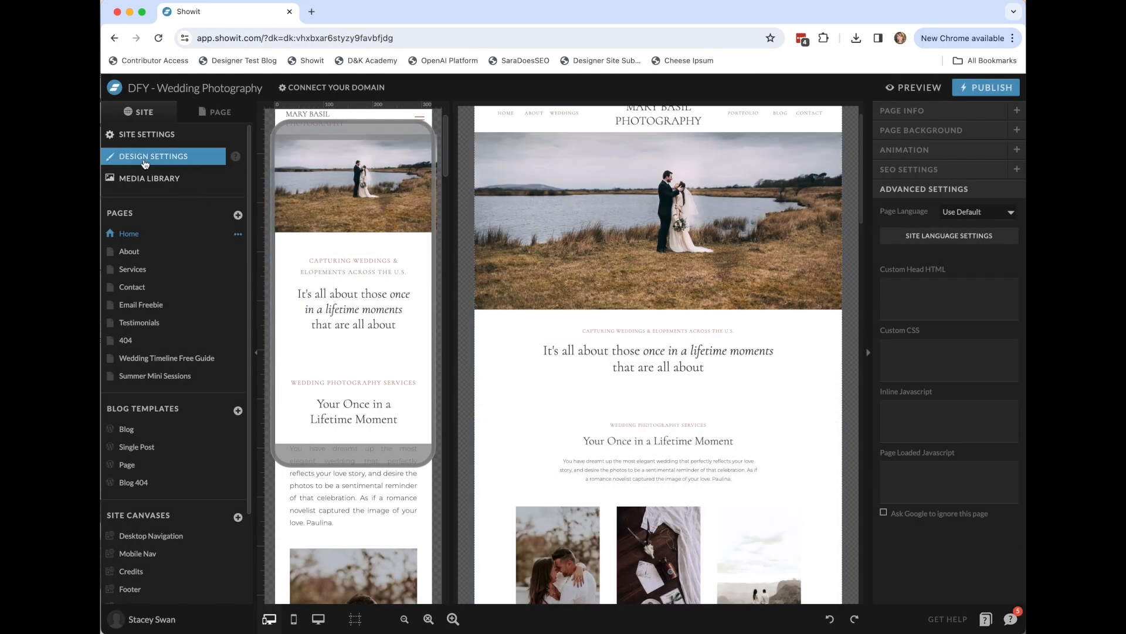
Try palette color 2 as bright red F60D0D in the design settings, then cancel the color change
click(146, 164)
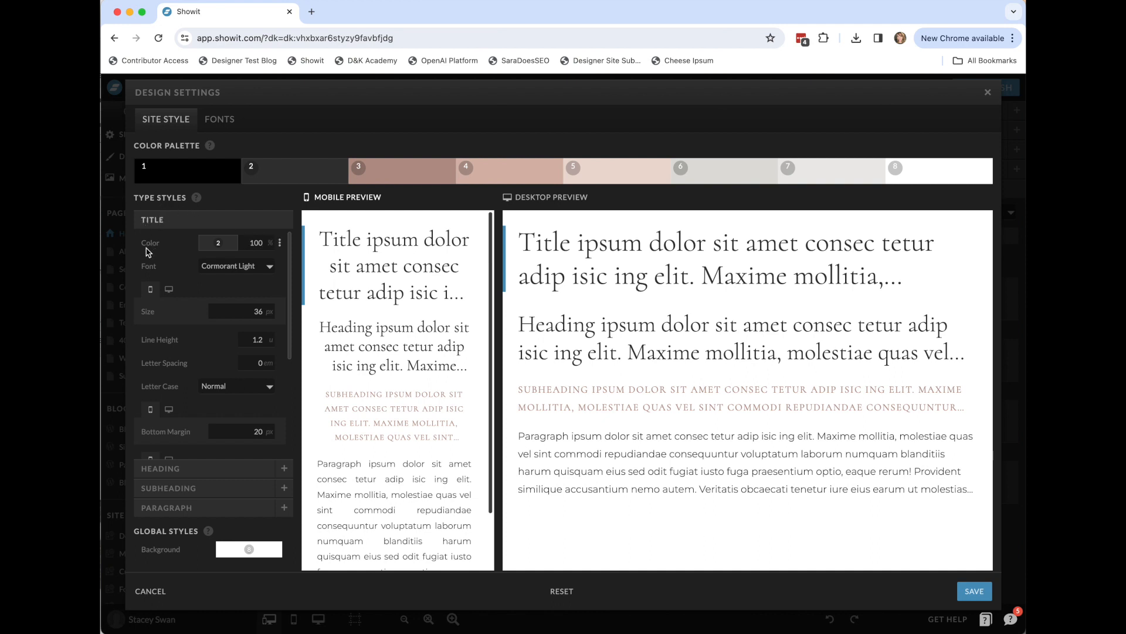
click(290, 171)
click(342, 202)
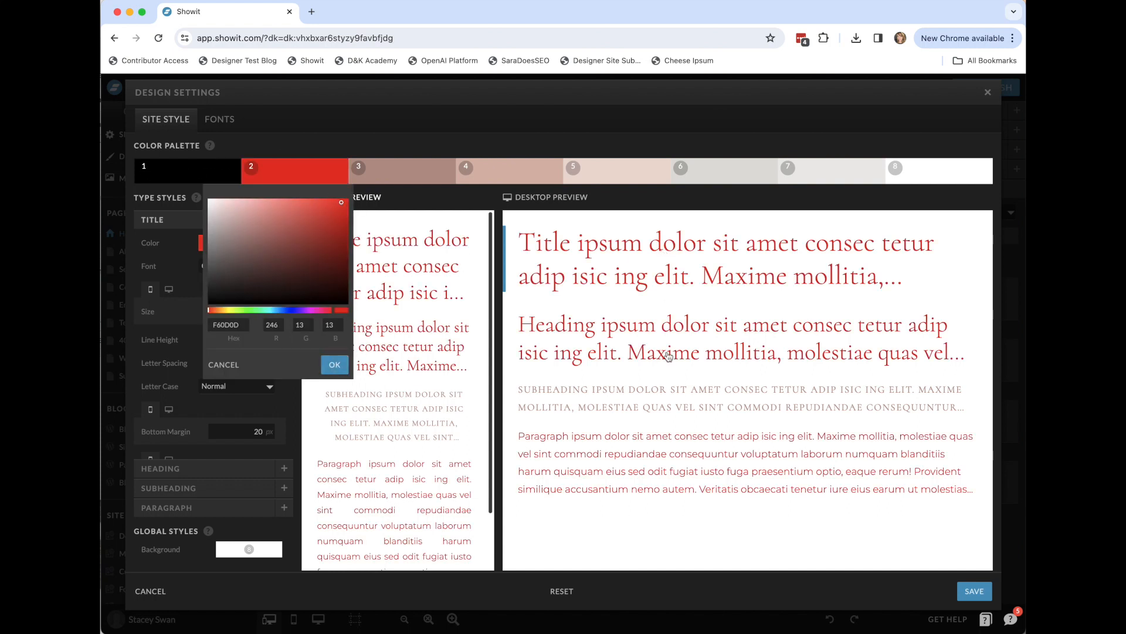
click(226, 366)
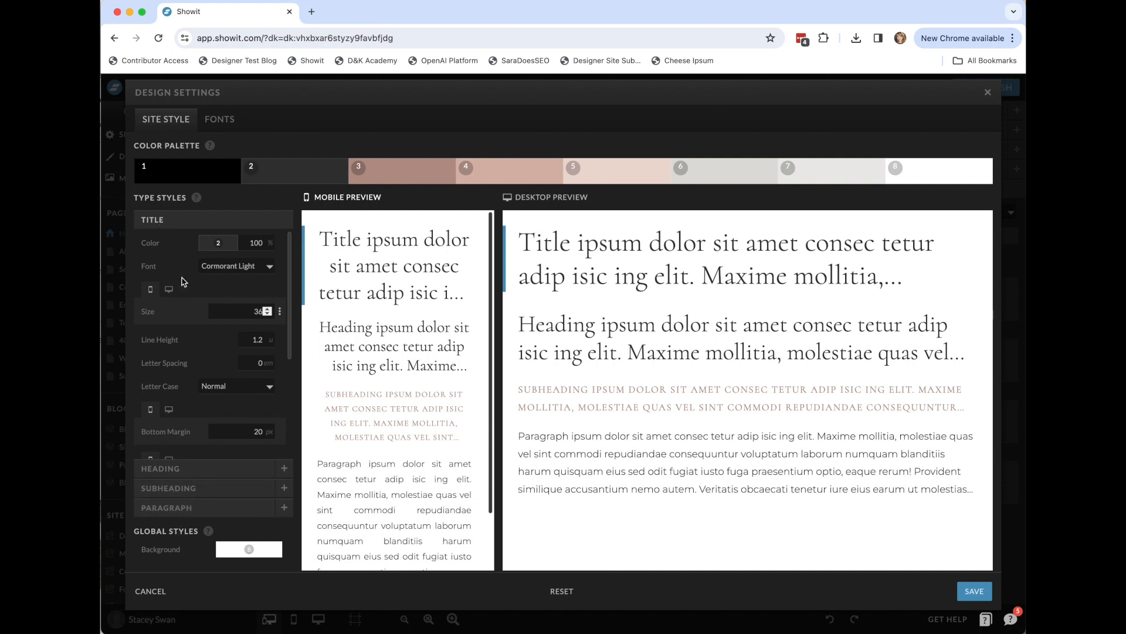
Review the Heading, Subheading and Paragraph type styles in the design settings, then close the settings
click(187, 469)
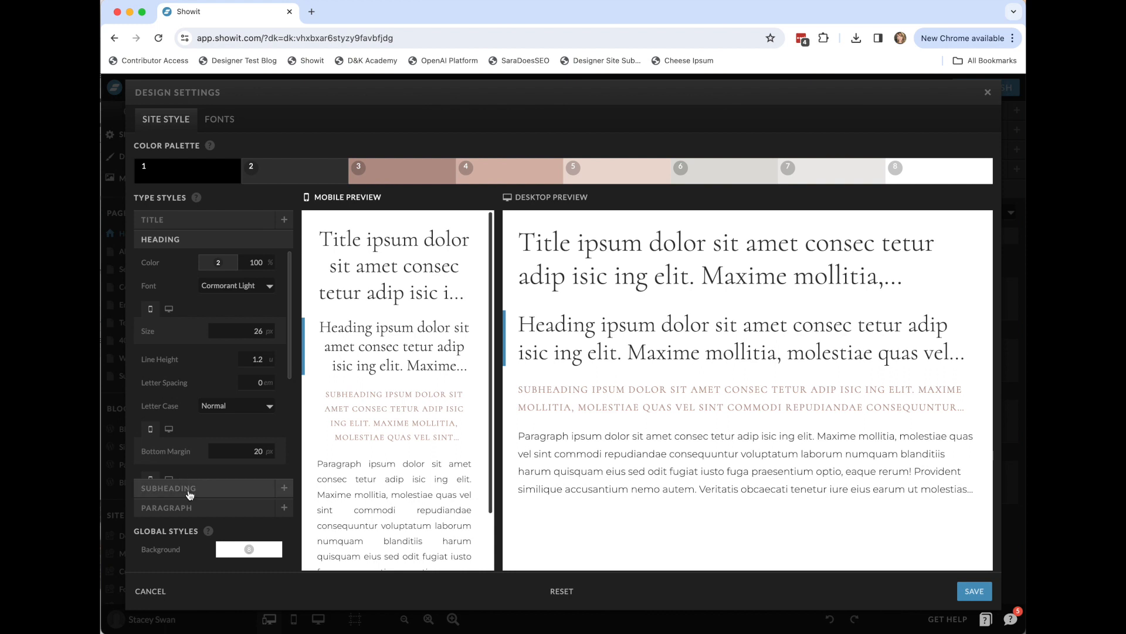
click(189, 490)
click(182, 509)
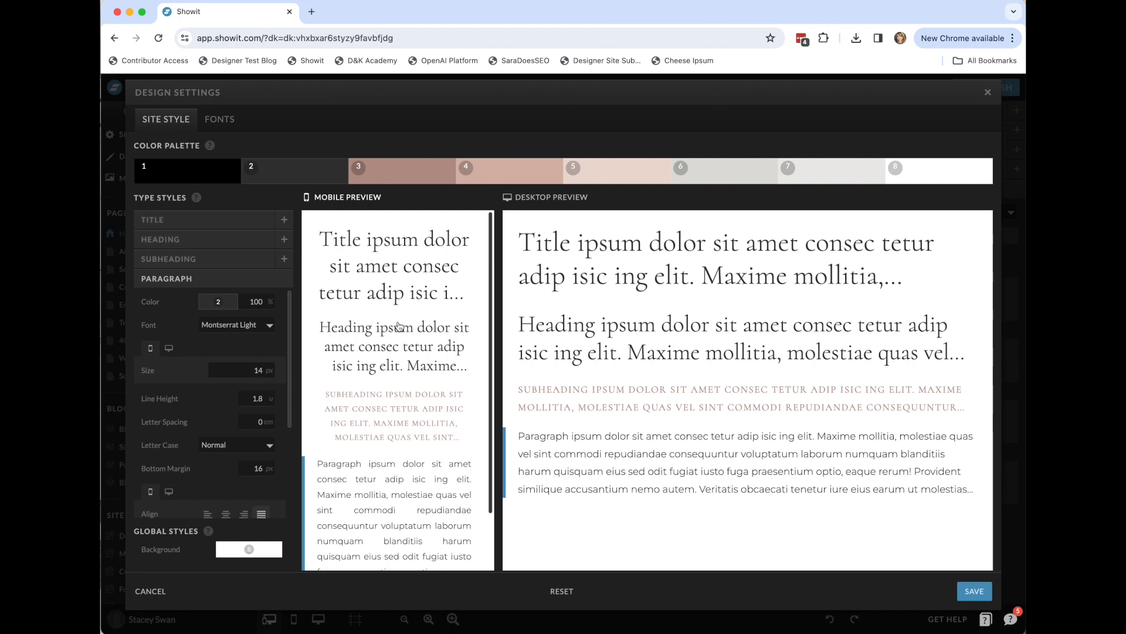
click(988, 93)
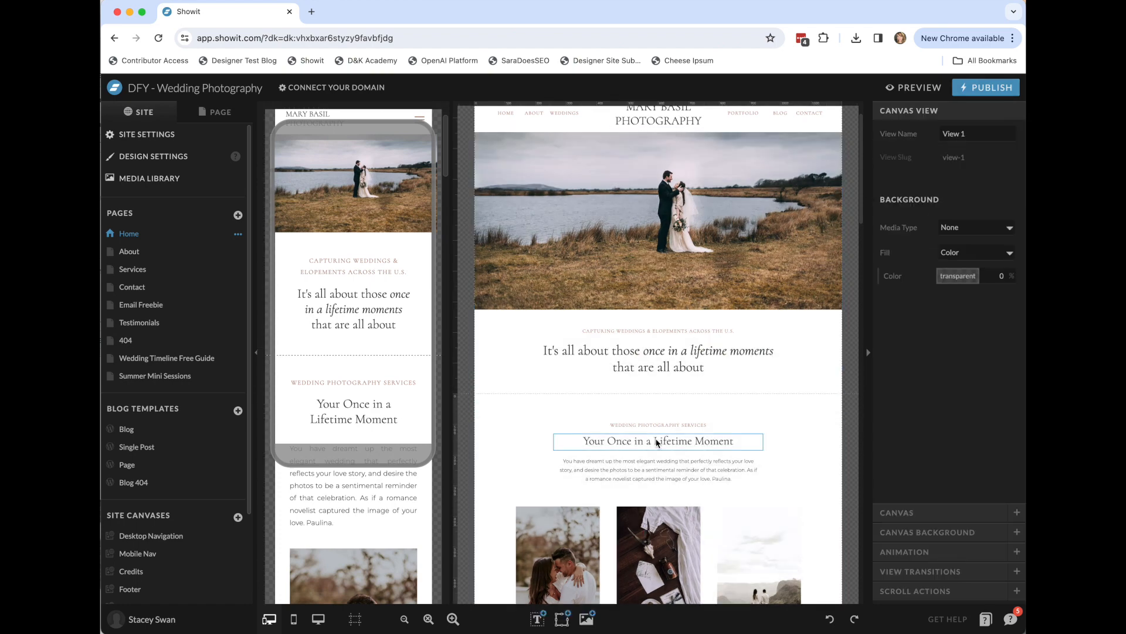
Inspect the text styles assigned to the Home page's services heading and paragraph, header subheading and intro paragraph in the desktop layout
click(657, 442)
click(917, 116)
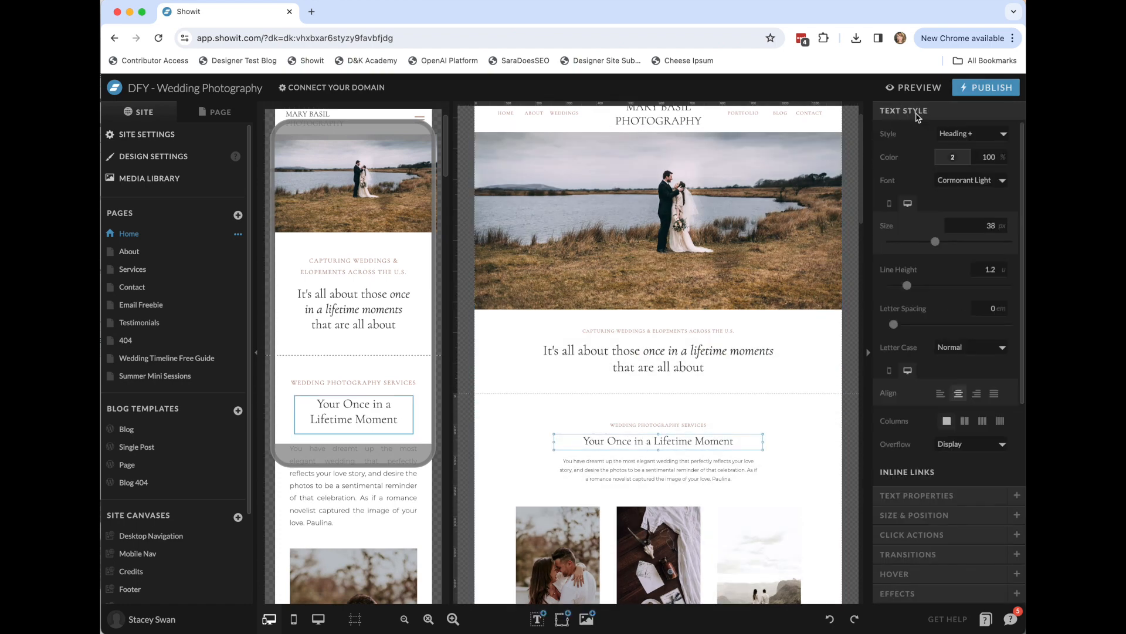
click(668, 476)
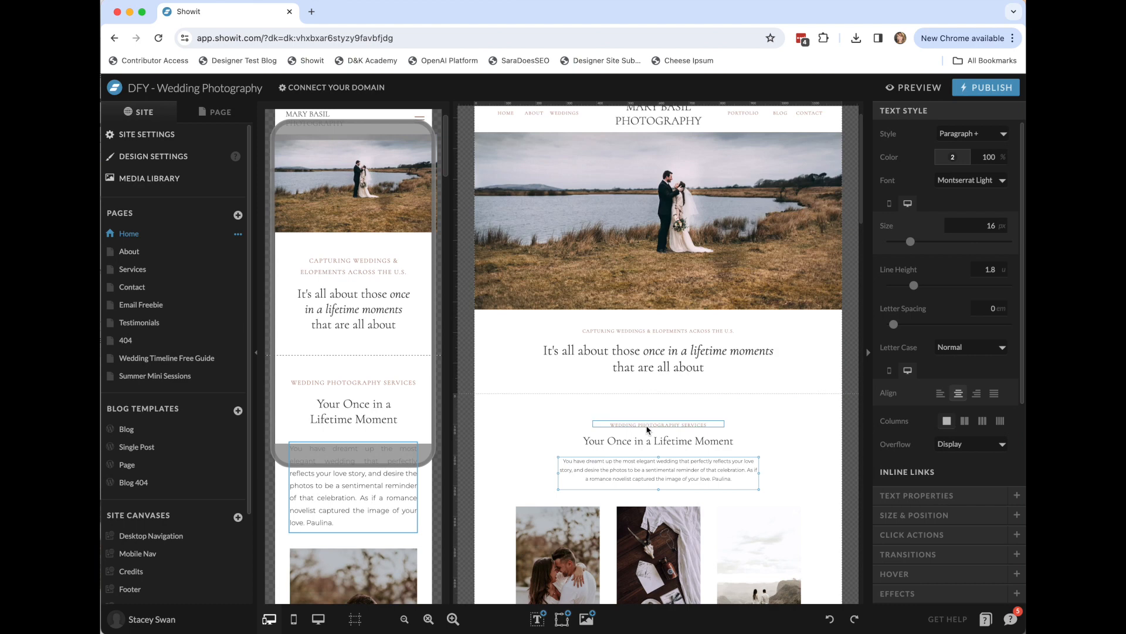
click(650, 332)
scroll(662, 412, down, 3)
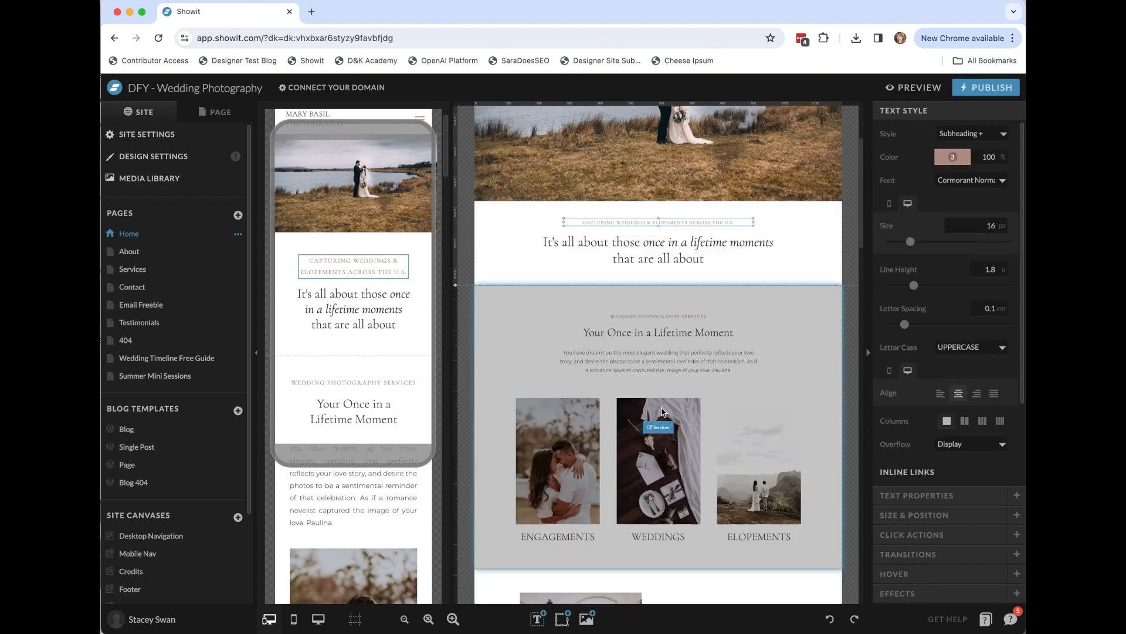
scroll(662, 412, down, 5)
click(734, 363)
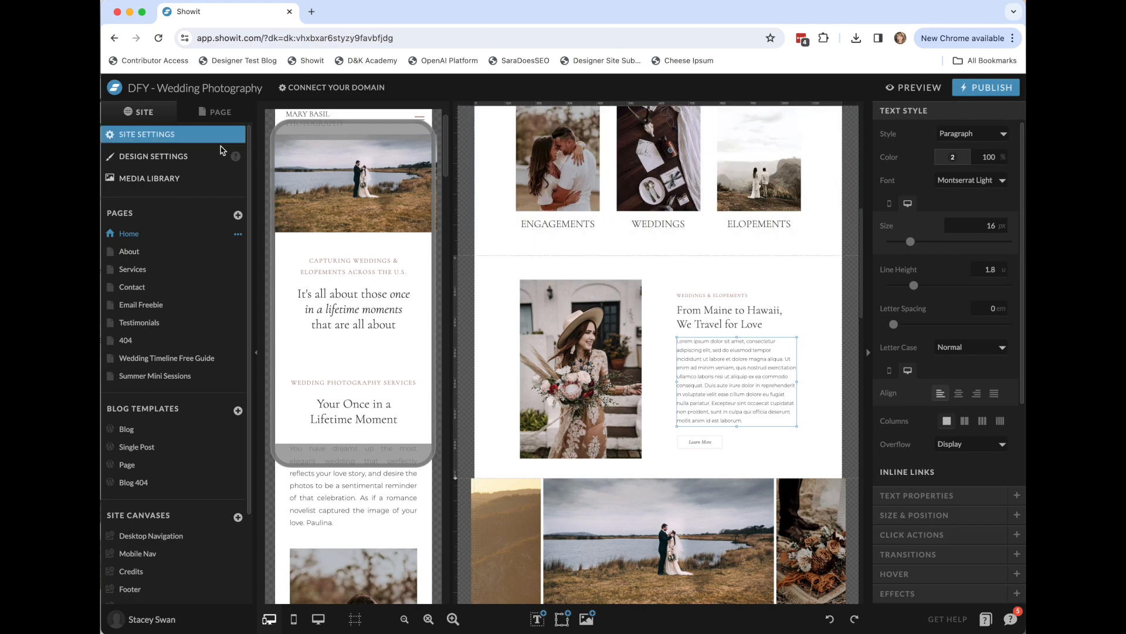
Set the site-wide Paragraph type style's color to palette color 3, save it, and undo the change
click(168, 163)
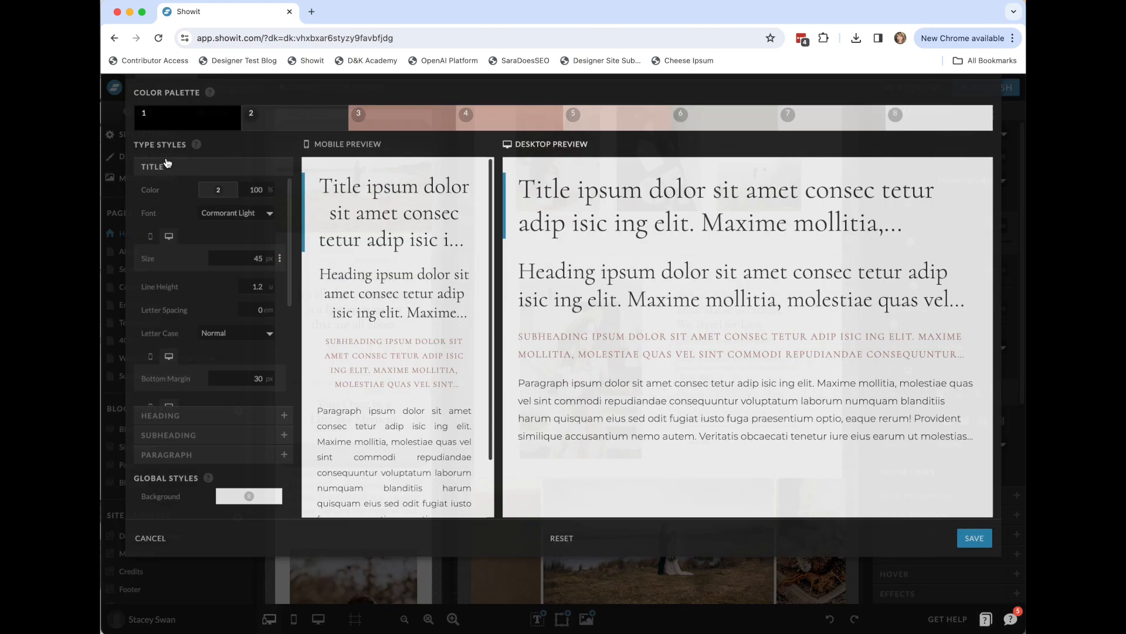
click(364, 505)
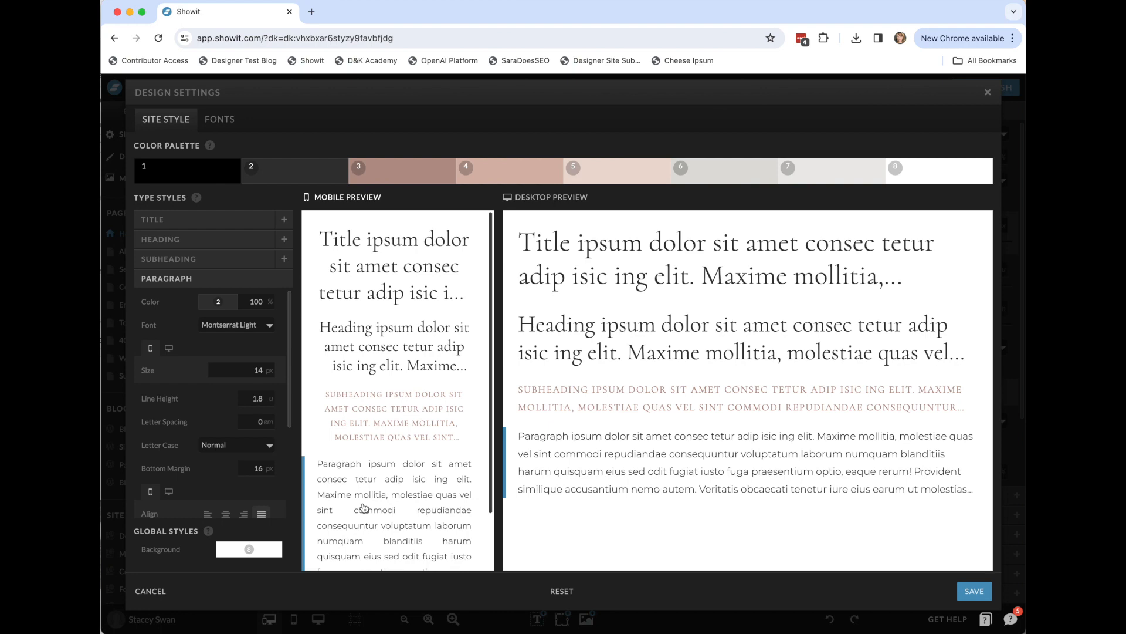
click(220, 303)
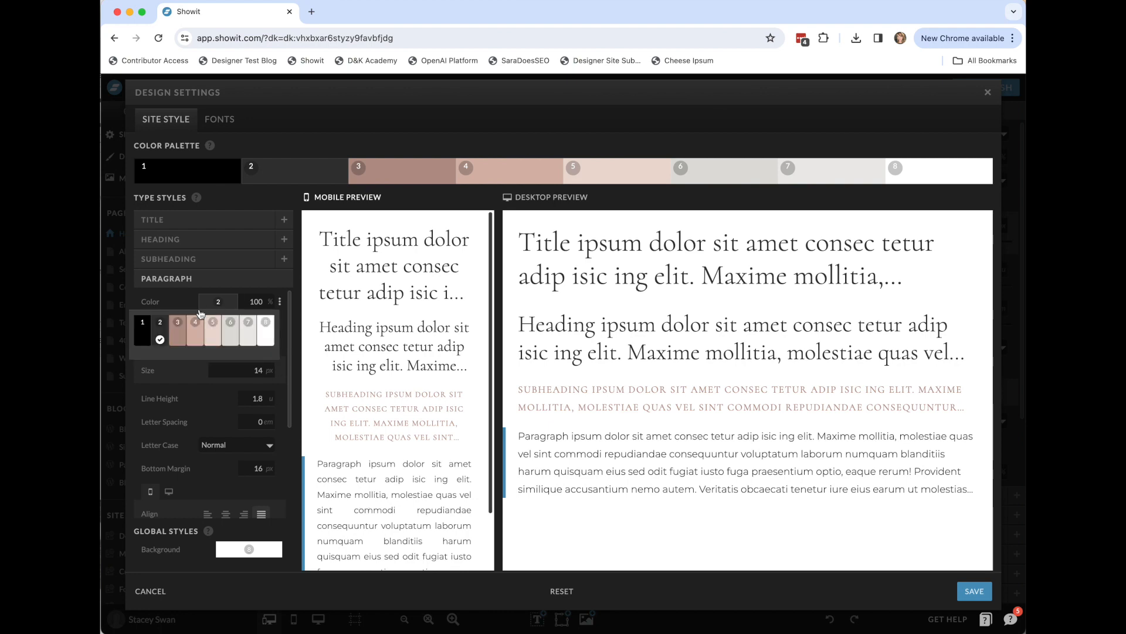
click(180, 335)
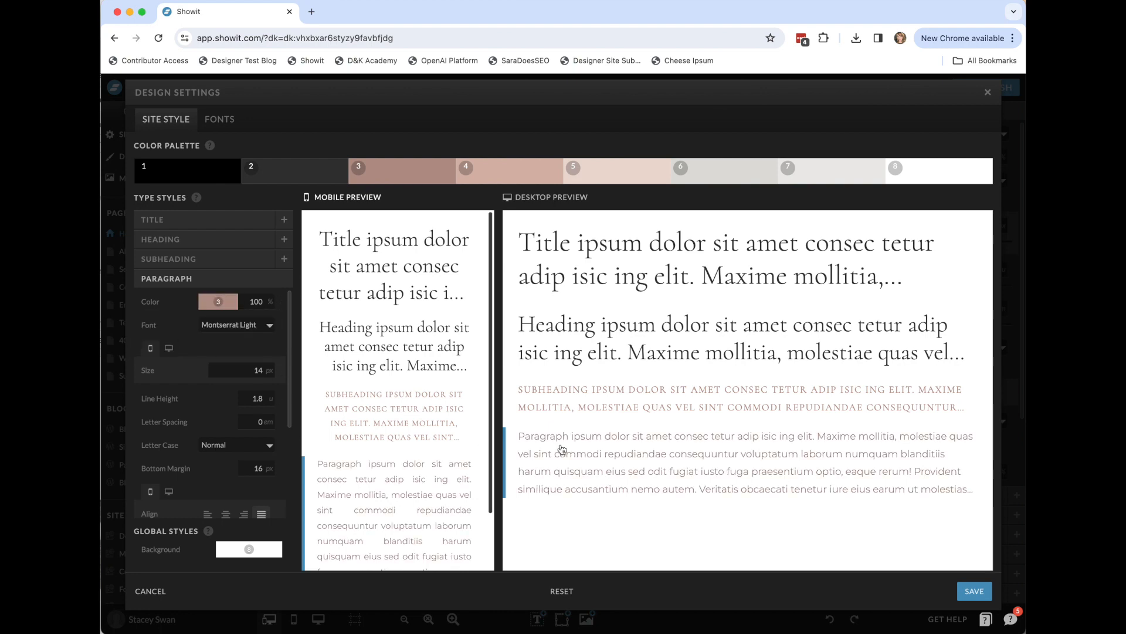
click(975, 591)
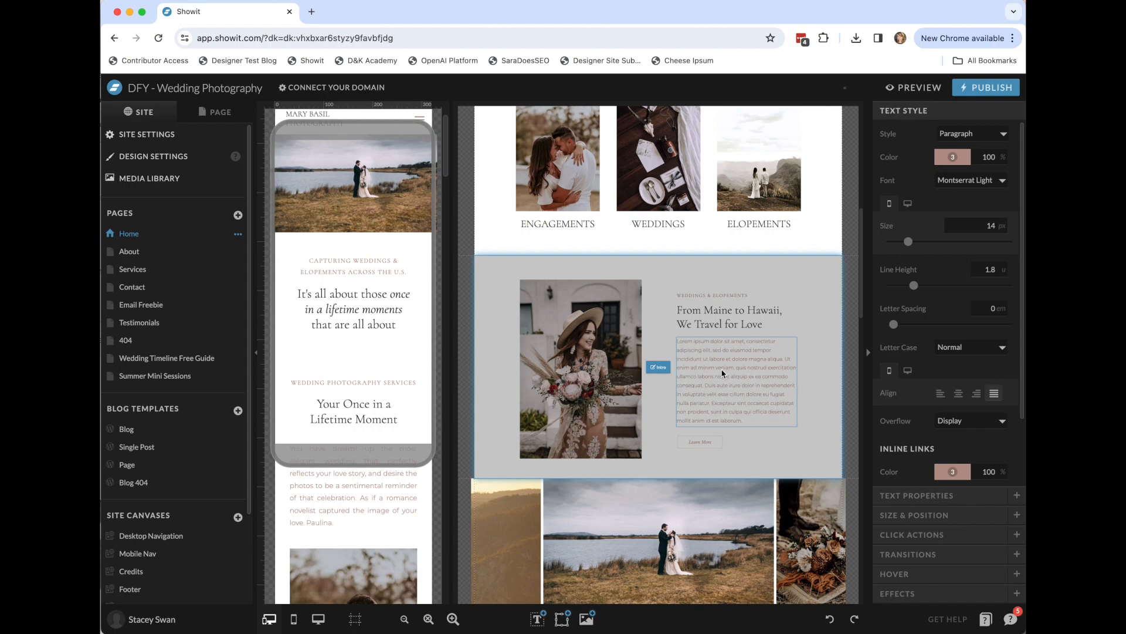
click(830, 620)
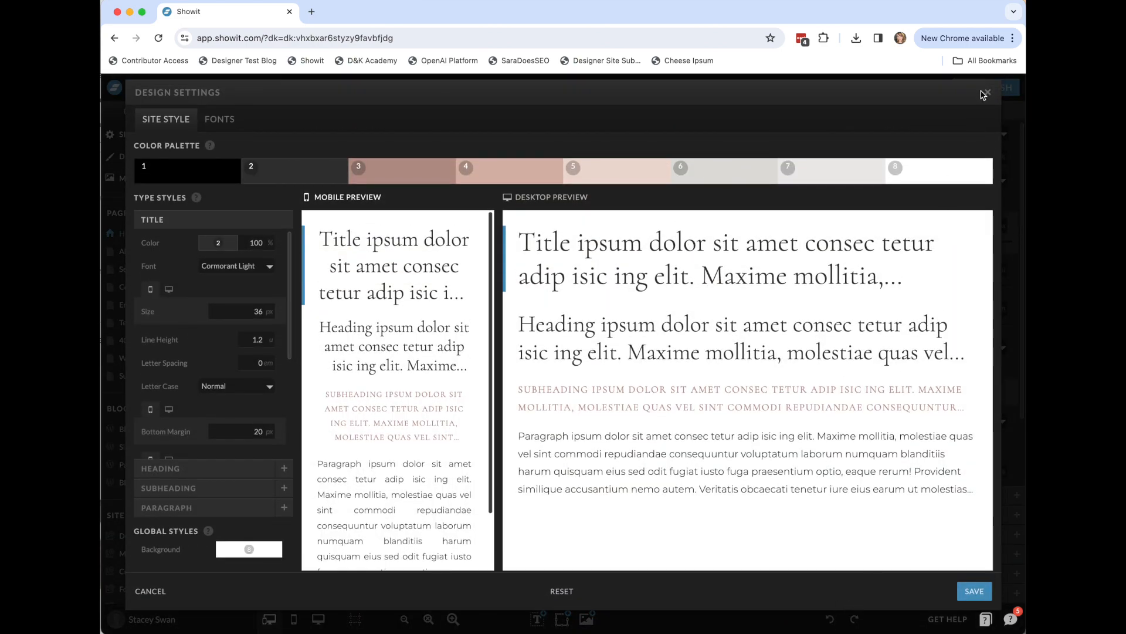
Examine the Google, custom and active font options in the design settings, then close the settings without adding a font
click(233, 122)
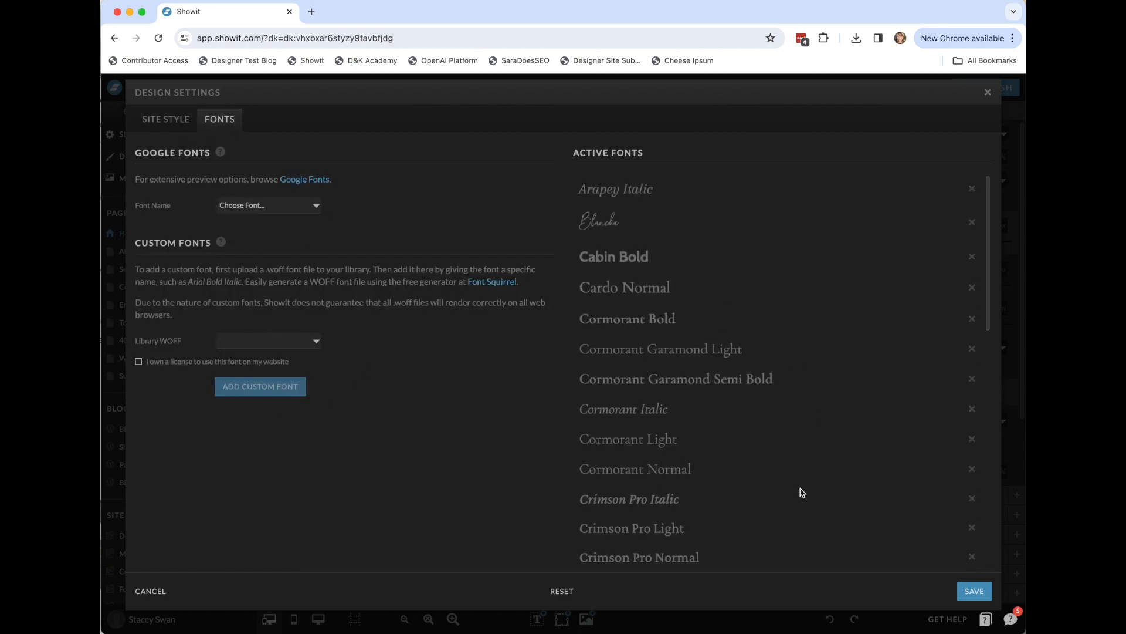
click(237, 203)
click(486, 222)
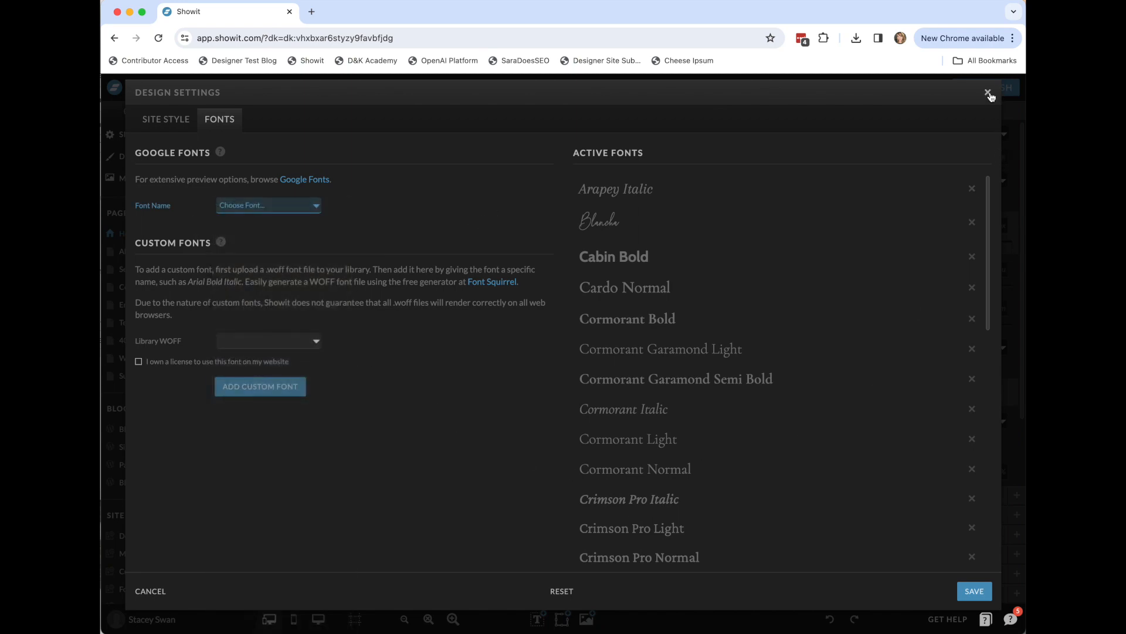
click(988, 93)
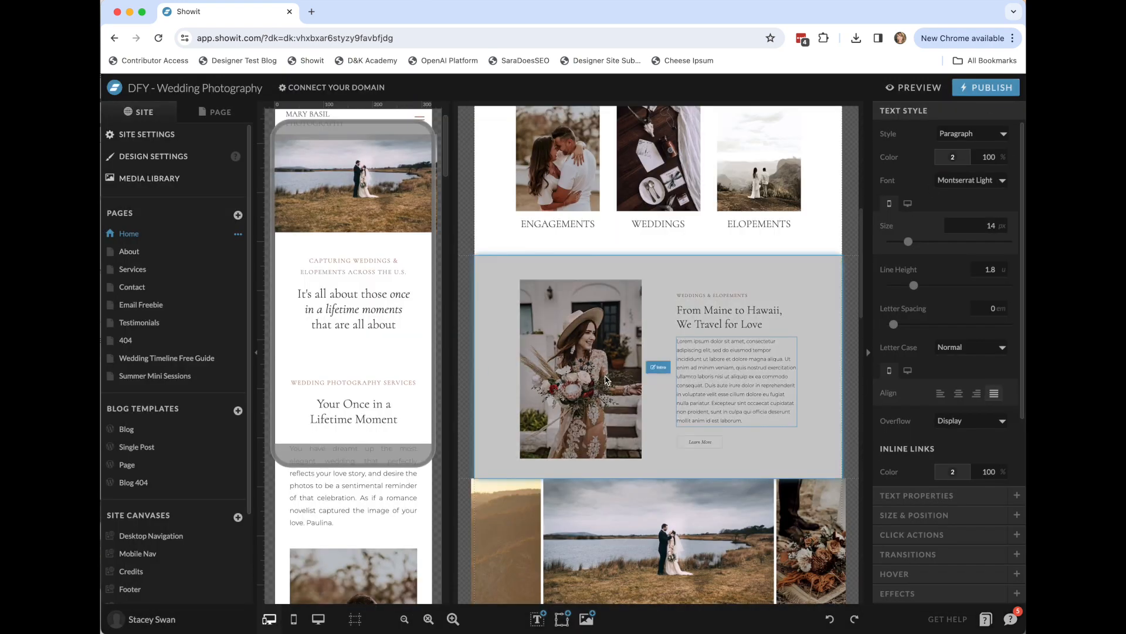
Examine the Home page's canvas list and the elements inside the Services, Header-1 and Gallery canvases
click(238, 119)
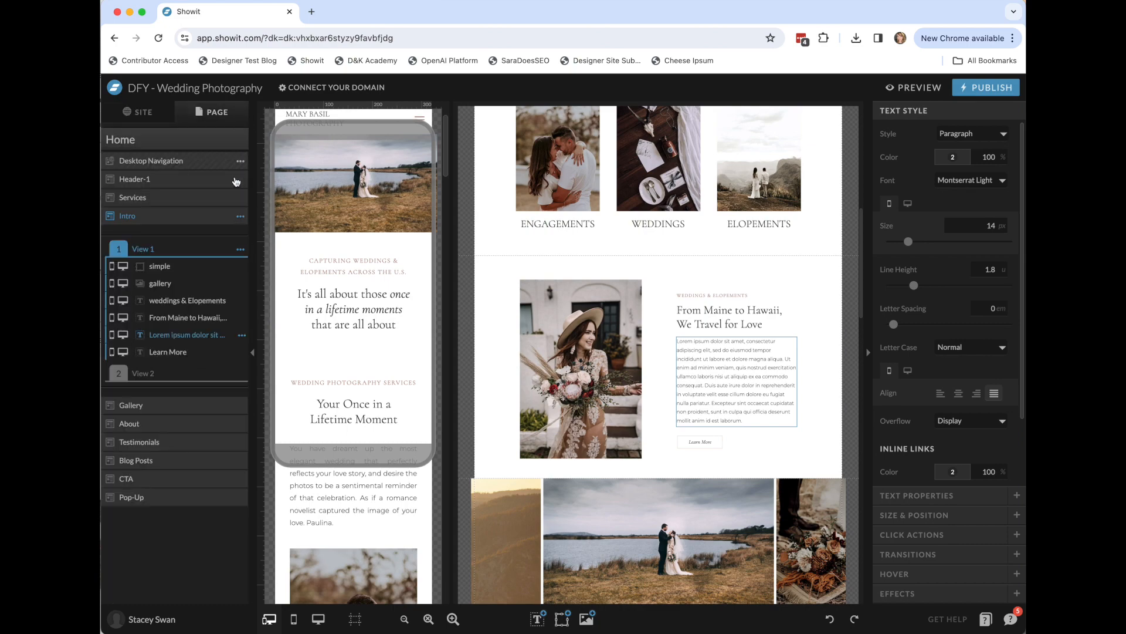
scroll(585, 265, up, 6)
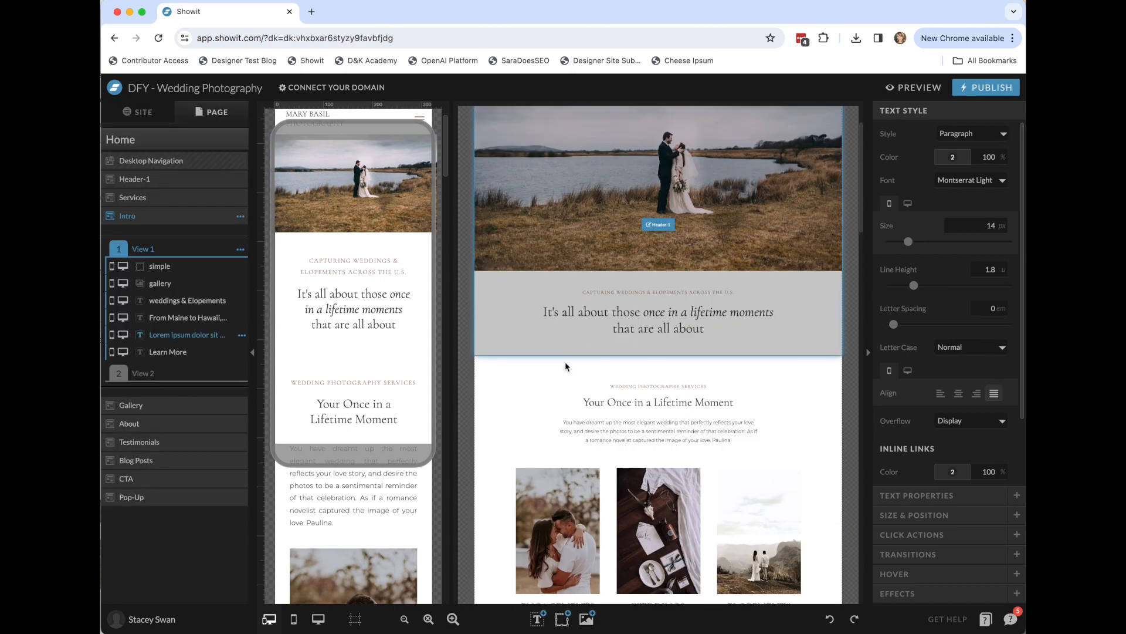
click(558, 416)
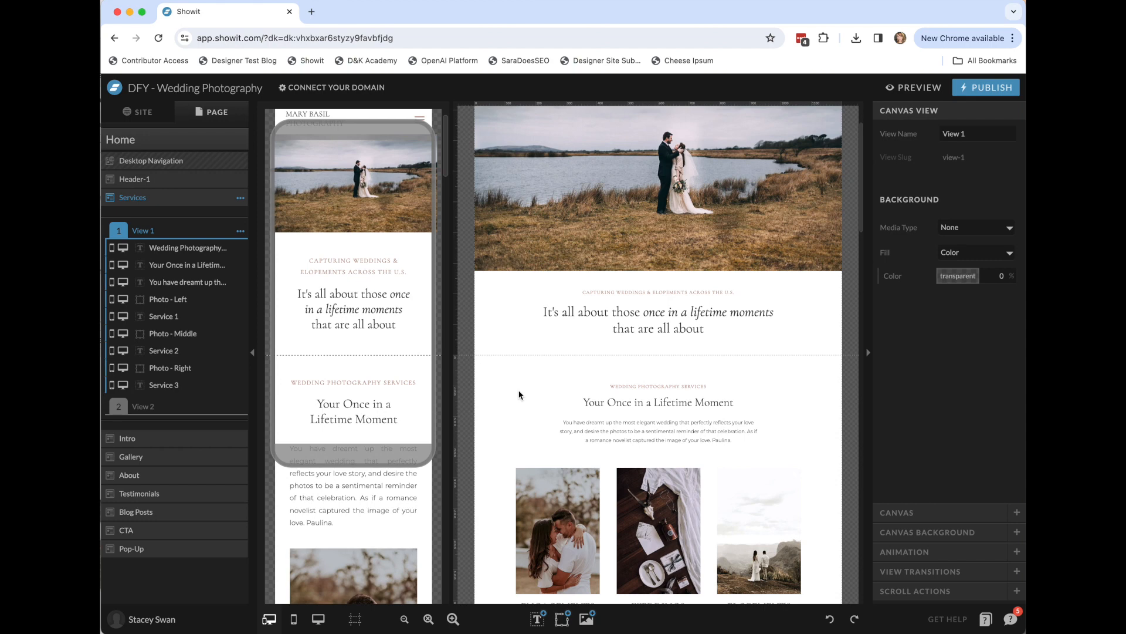
scroll(519, 395, down, 2)
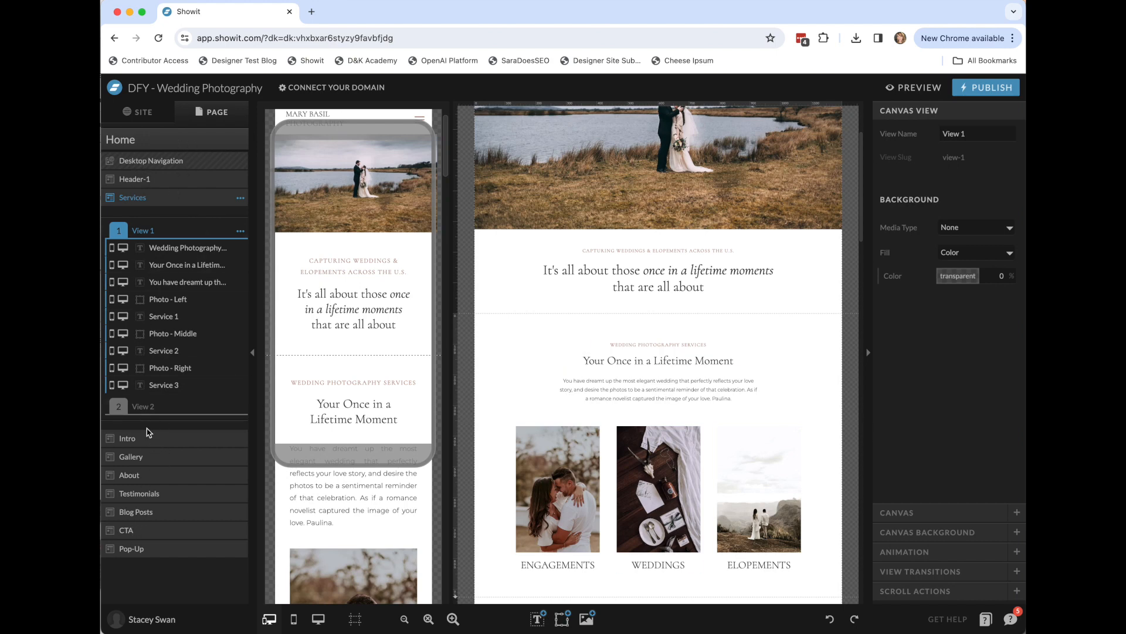
click(173, 180)
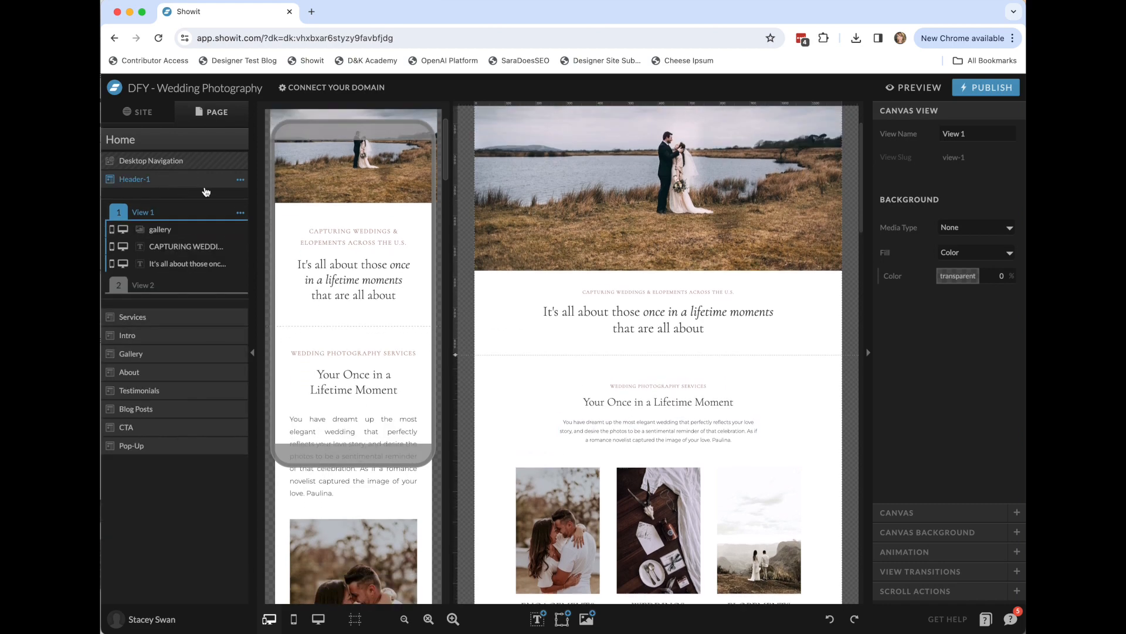
click(138, 320)
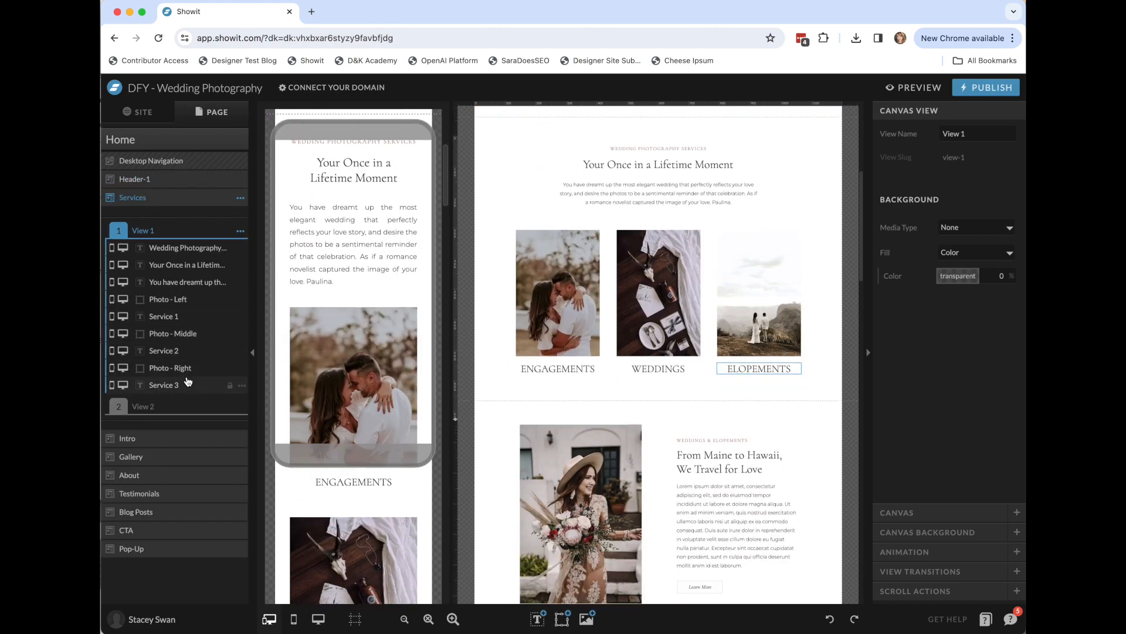
click(148, 458)
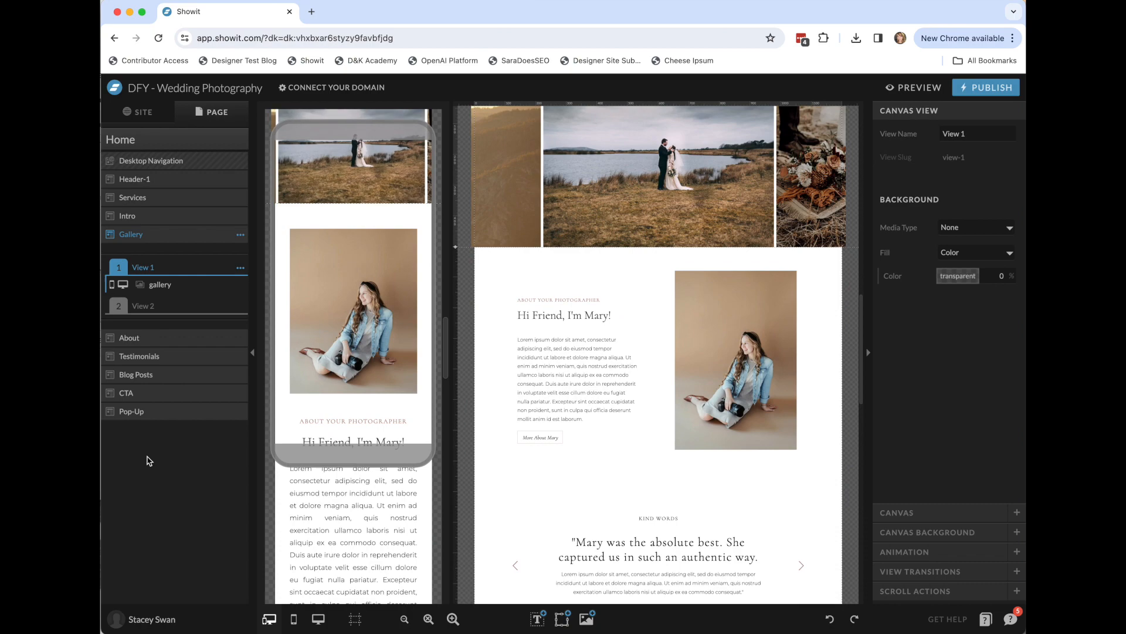
click(147, 198)
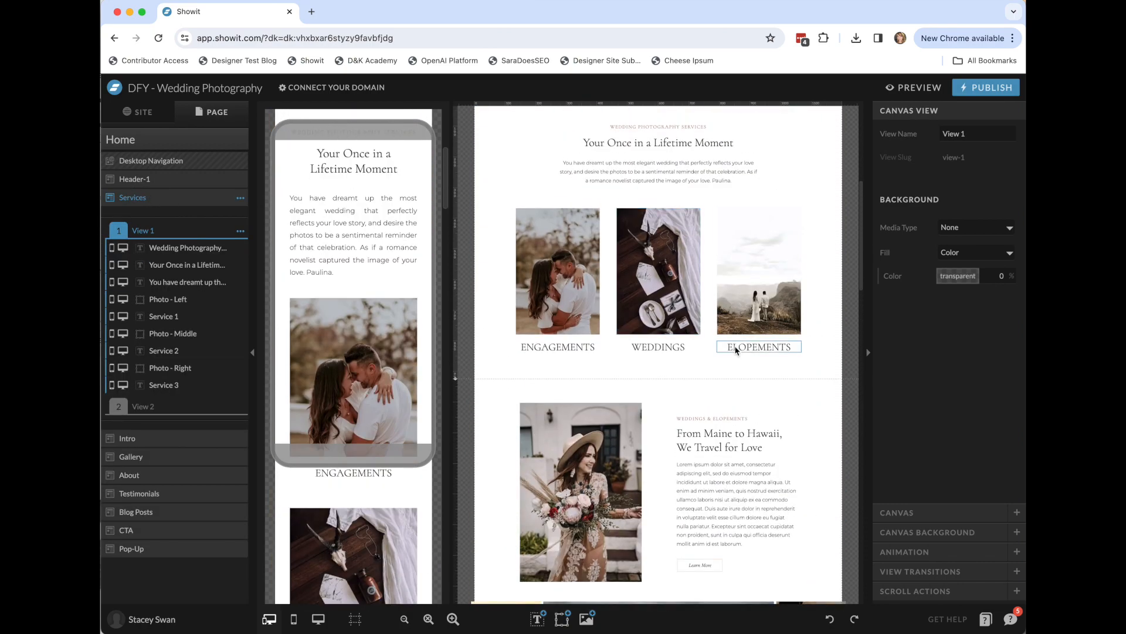
Examine the Desktop Navigation site canvas and its views, and look over the Home page's desktop layout down to the pop-up
click(120, 166)
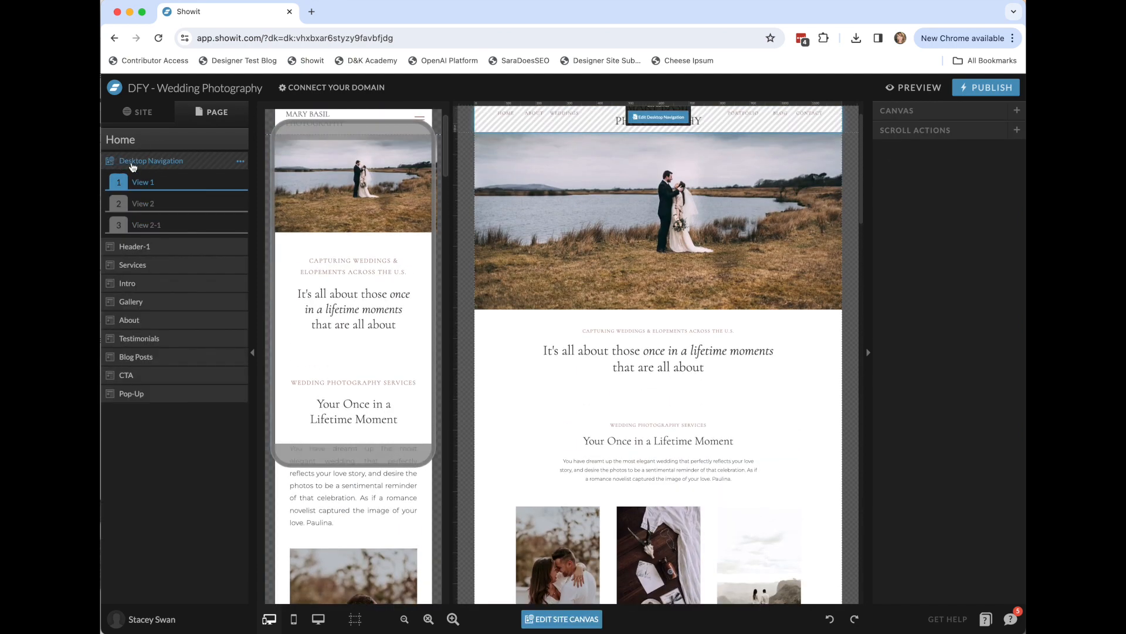
scroll(631, 173, up, 1)
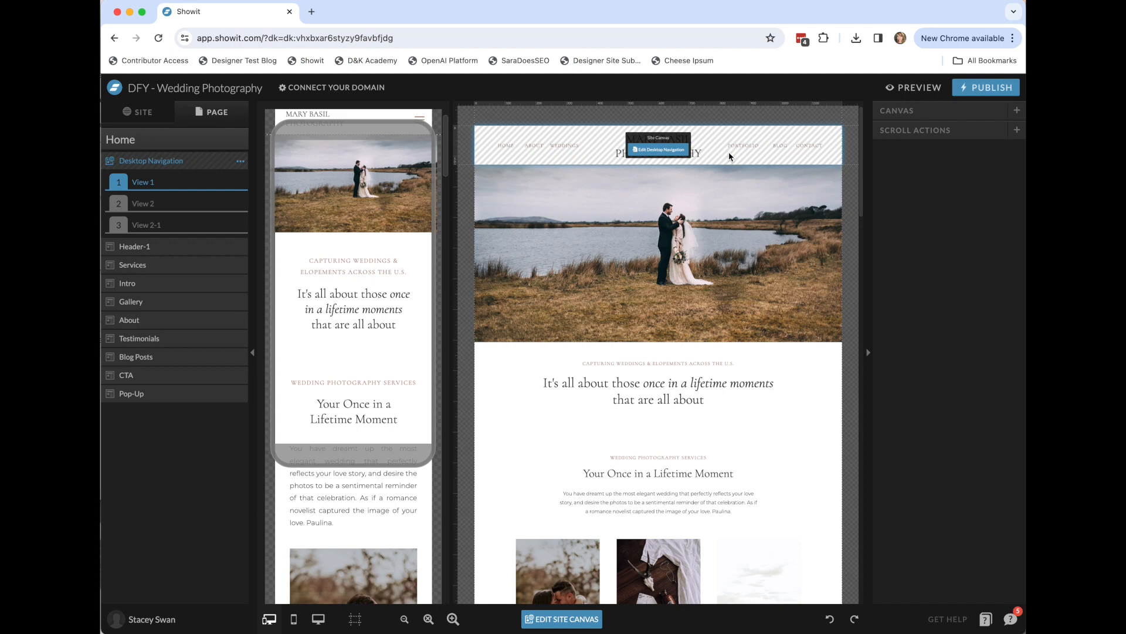
scroll(811, 470, down, 20)
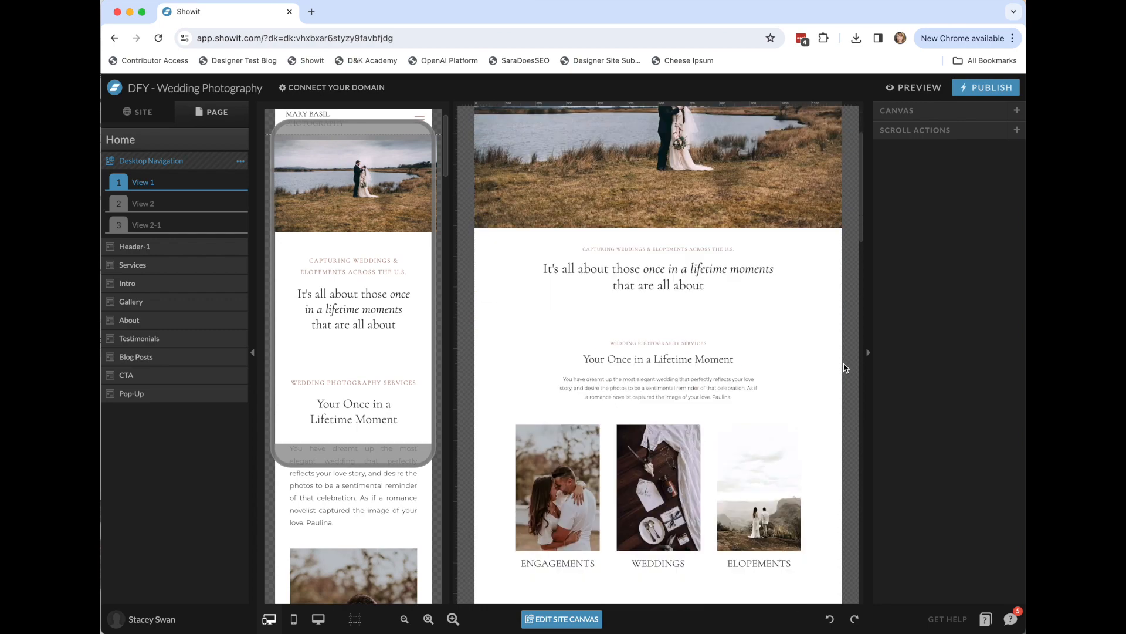
scroll(821, 301, up, 15)
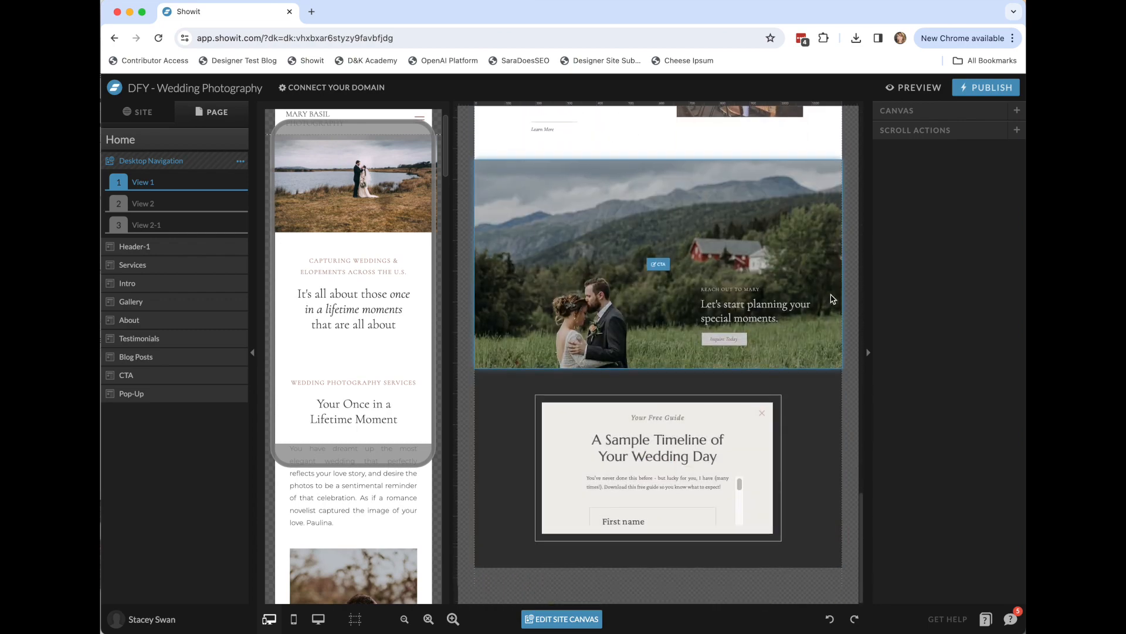
Look over the Home page, open the Desktop Navigation site canvas for editing, inspect its CONTACT text's style, and return to the page
scroll(849, 301, up, 10)
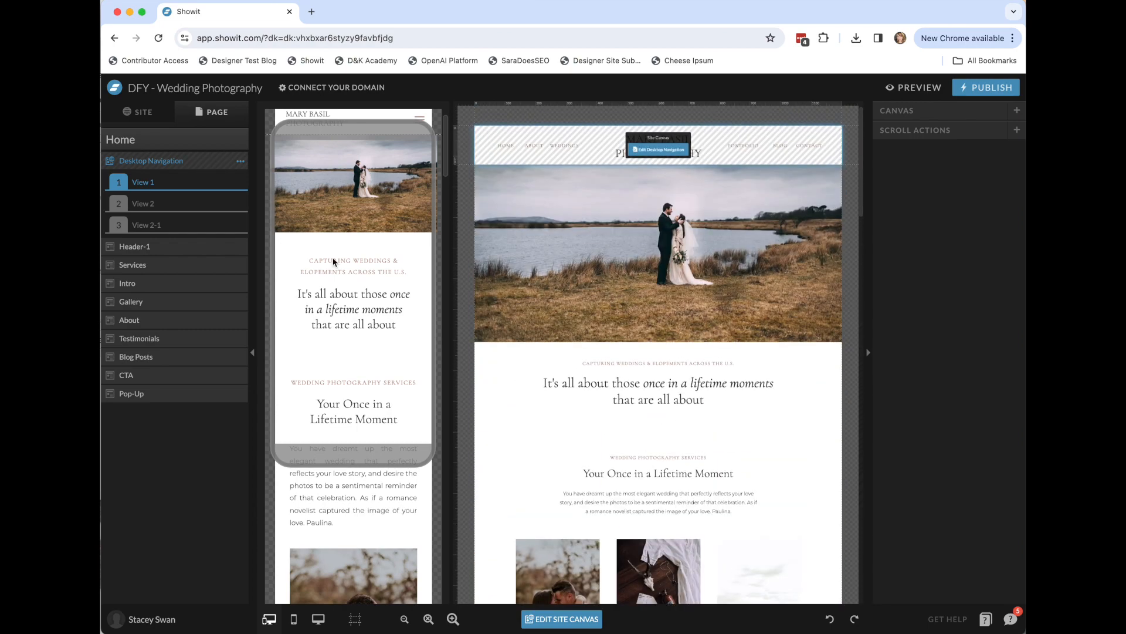
scroll(789, 446, down, 20)
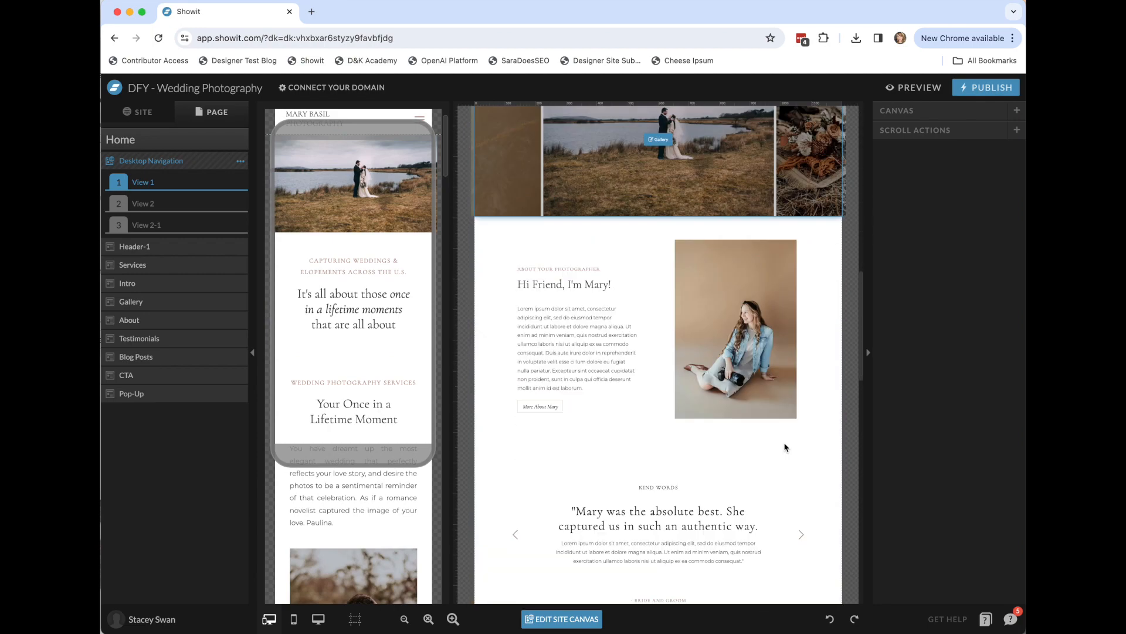
scroll(797, 454, up, 20)
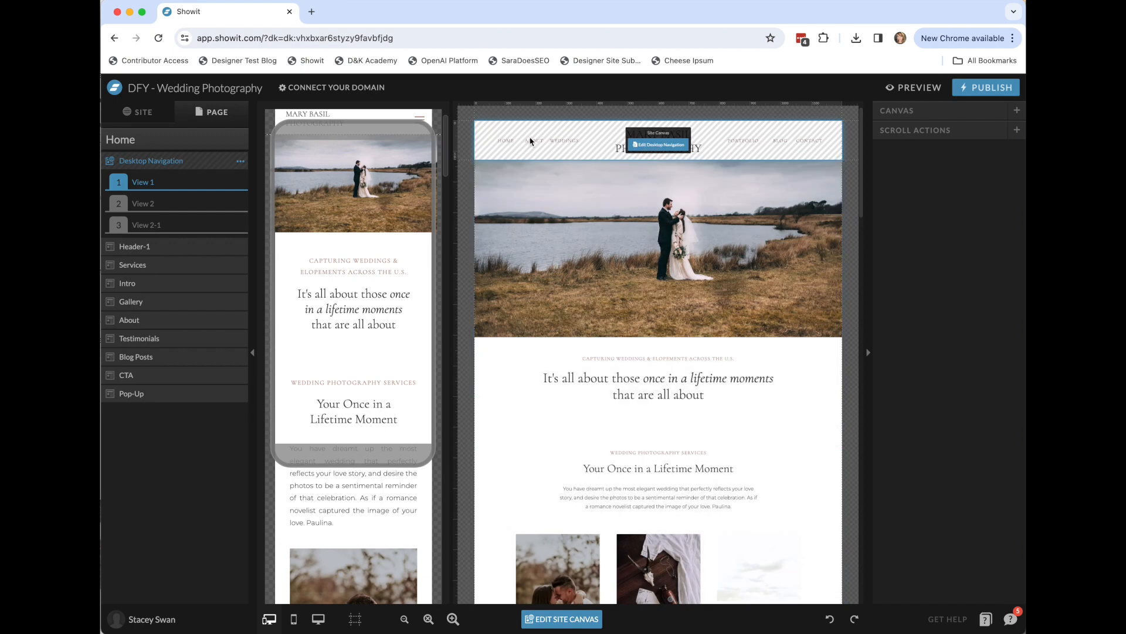
click(658, 145)
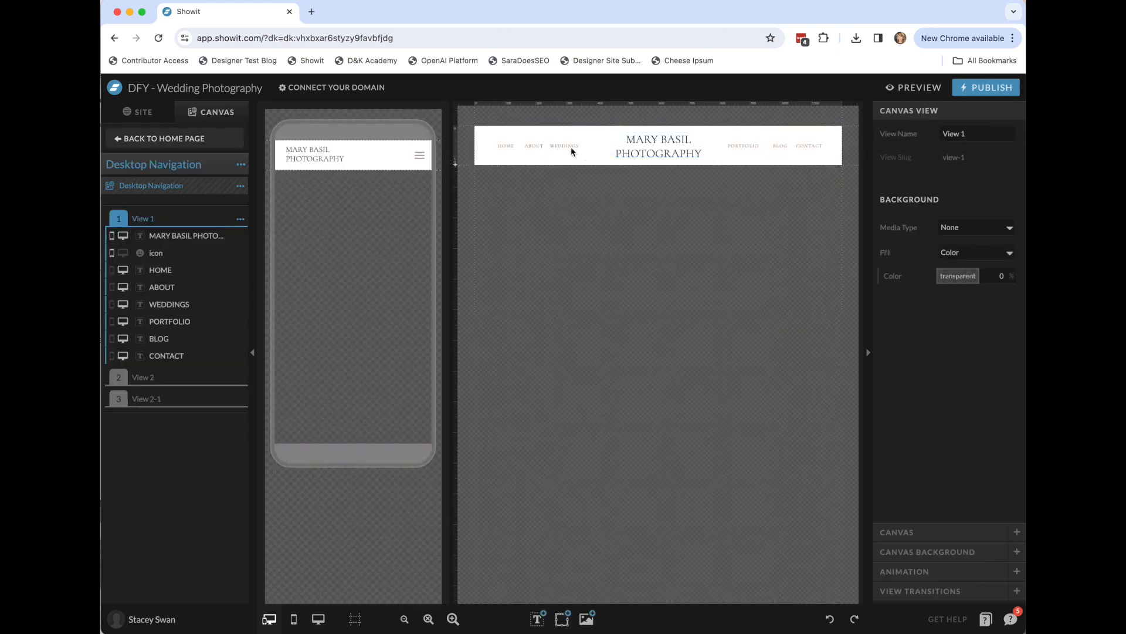
click(810, 146)
double_click(811, 146)
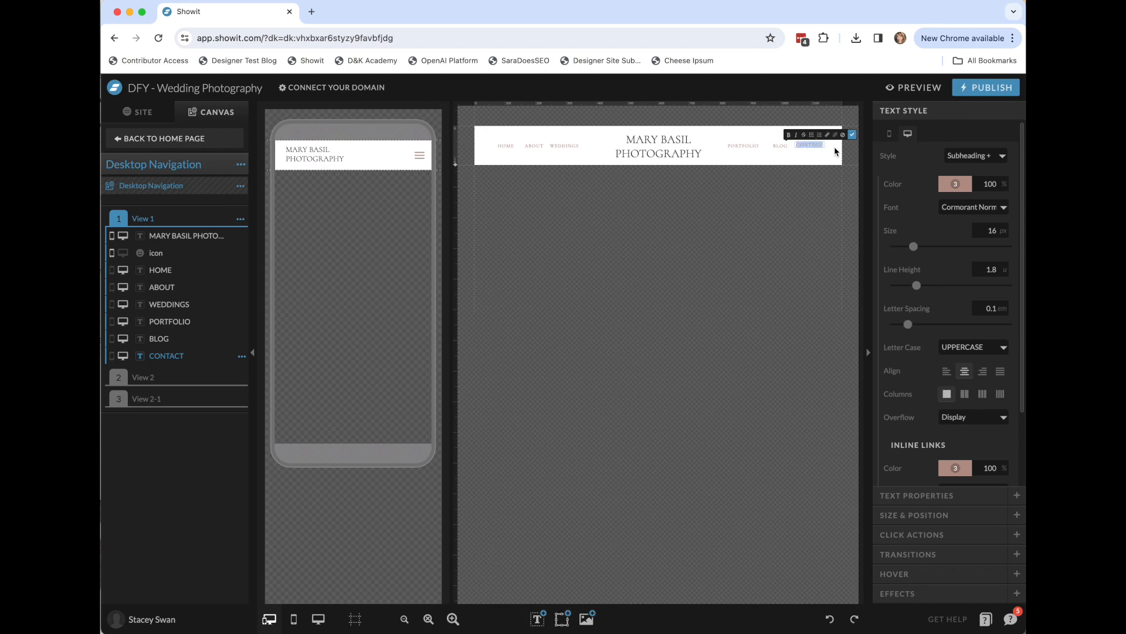
key(Escape)
click(241, 146)
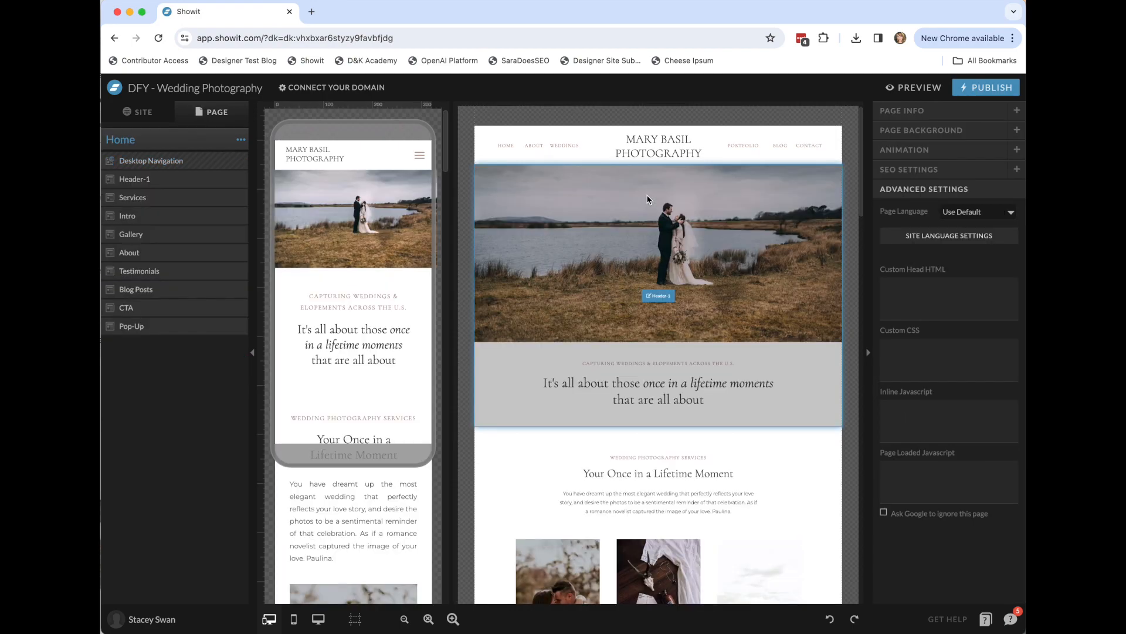
Examine the site-level list of site canvases and view the Desktop Navigation and Footer canvases
click(139, 112)
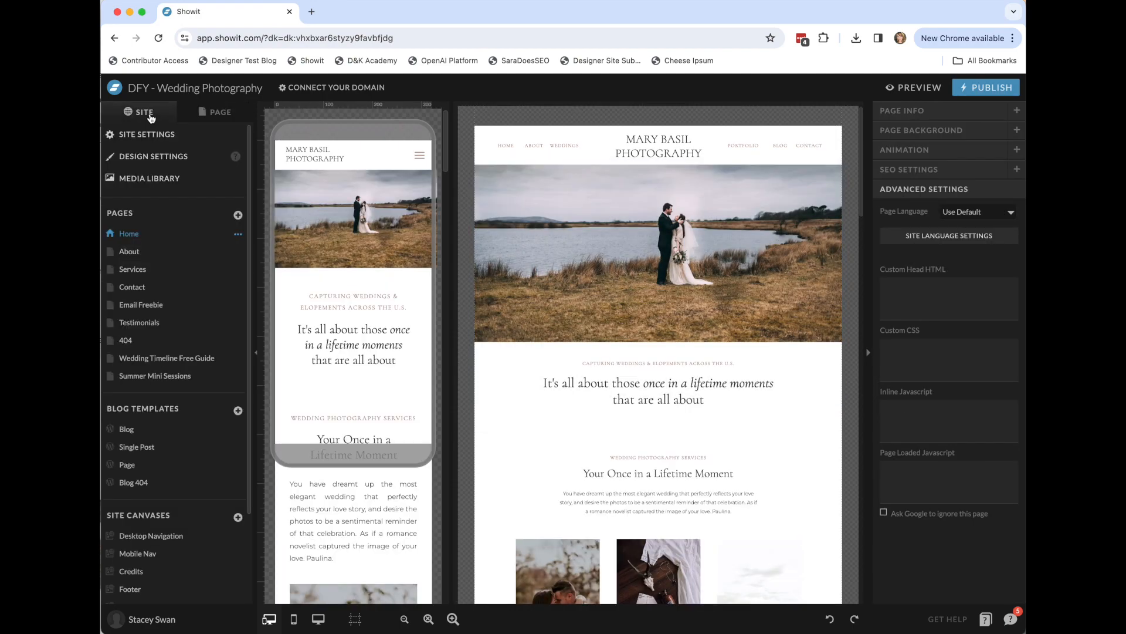
scroll(152, 434, down, 4)
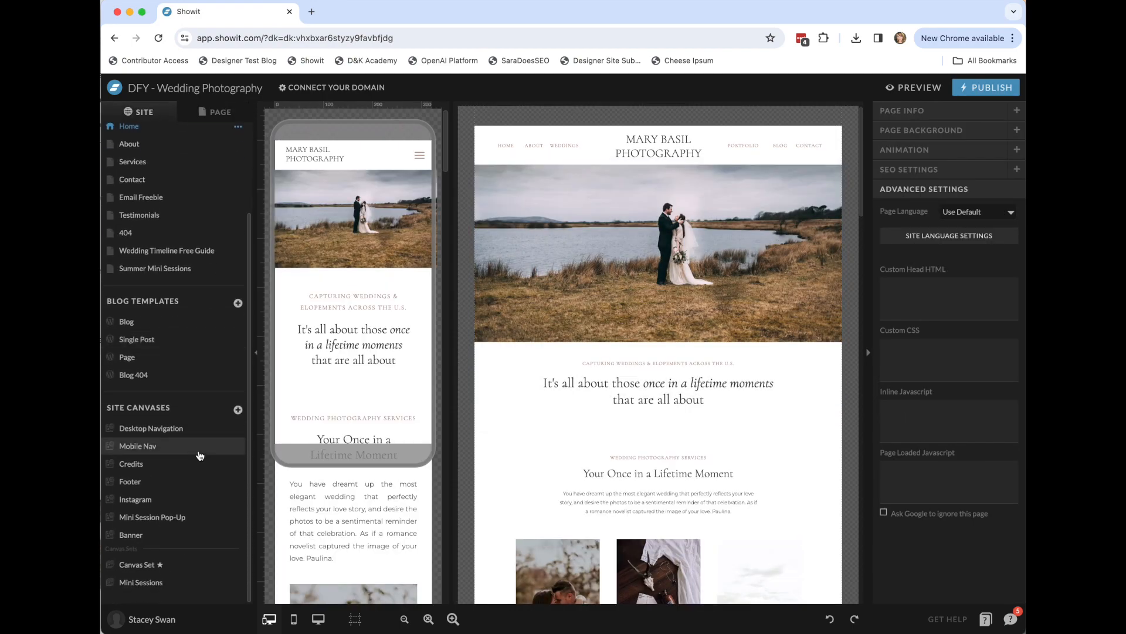
click(151, 429)
click(150, 482)
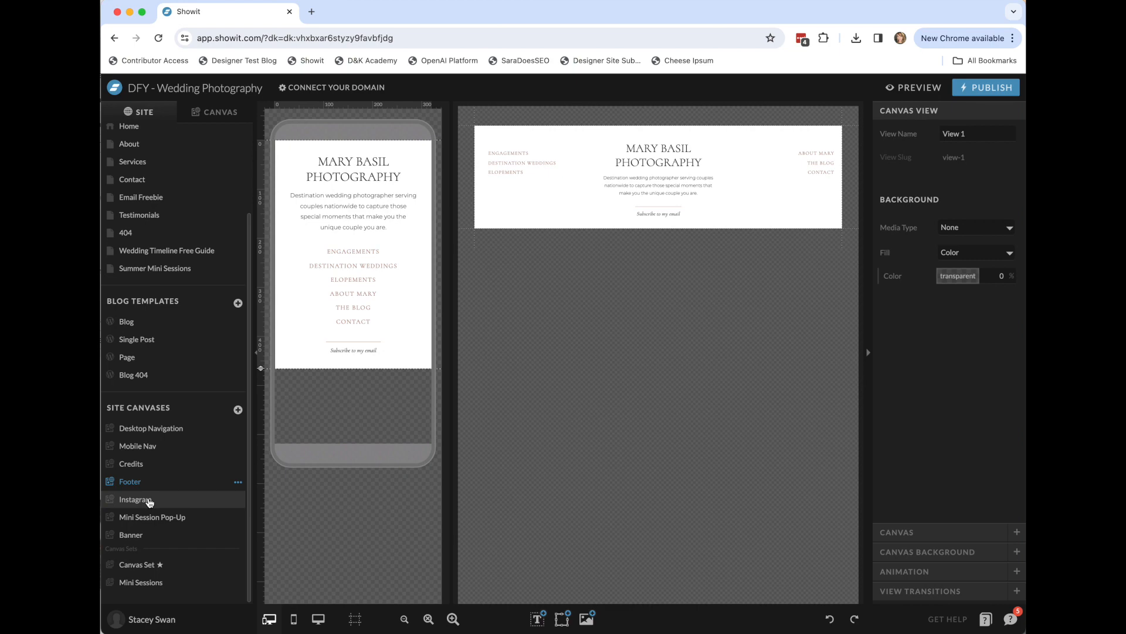
scroll(150, 411, up, 4)
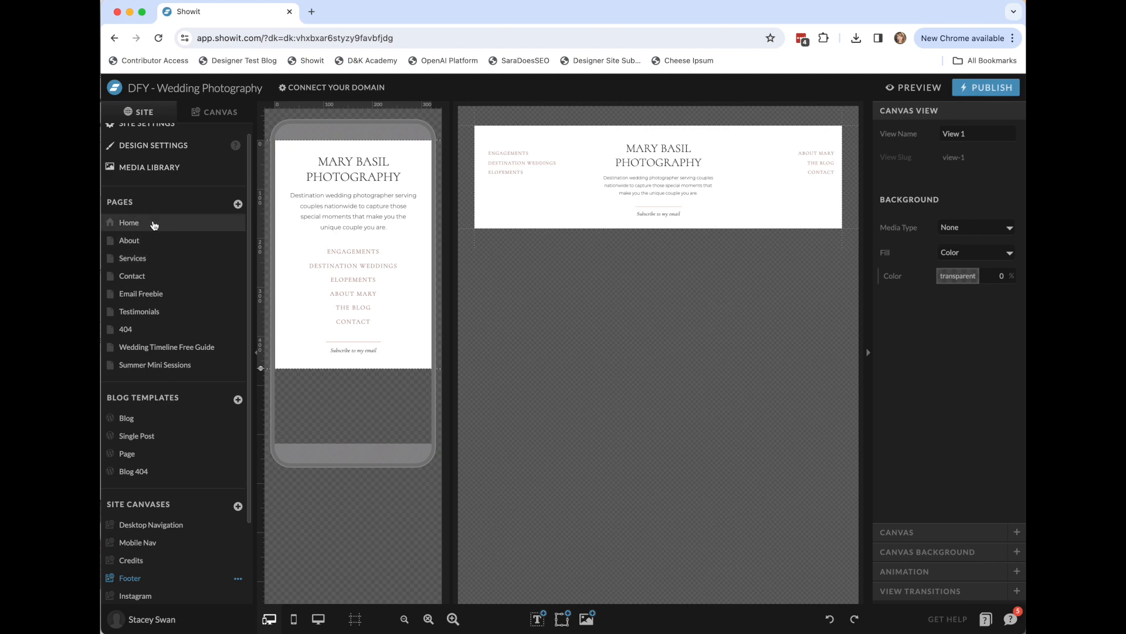
Reopen the Home page and examine the mobile and desktop elements in the Services, Header-1 and Intro canvases
click(153, 224)
click(212, 112)
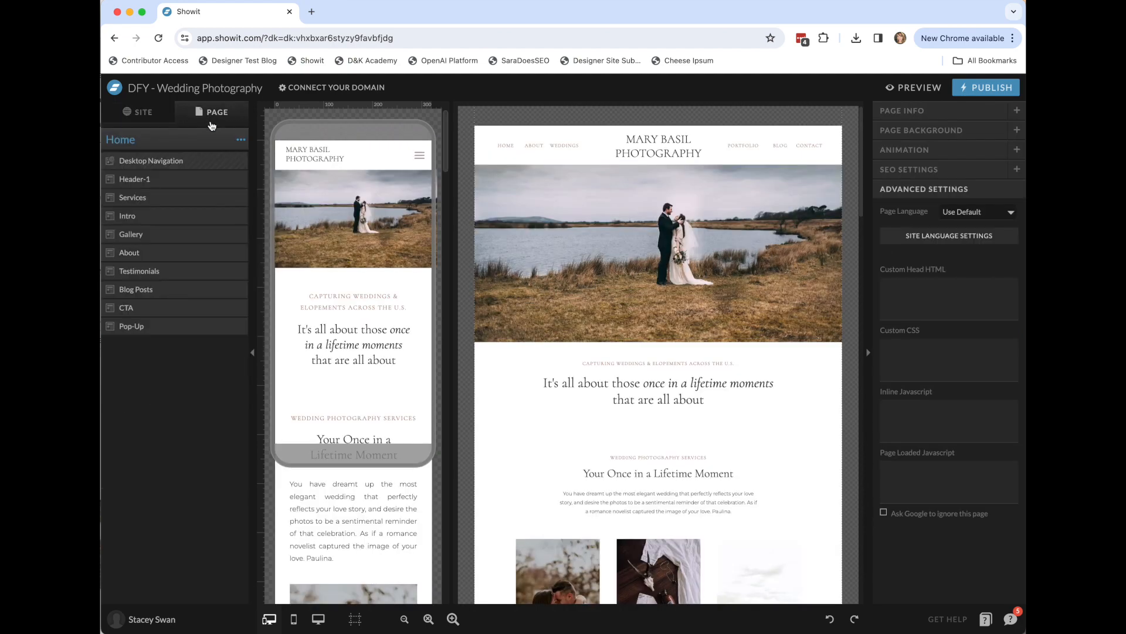
click(144, 199)
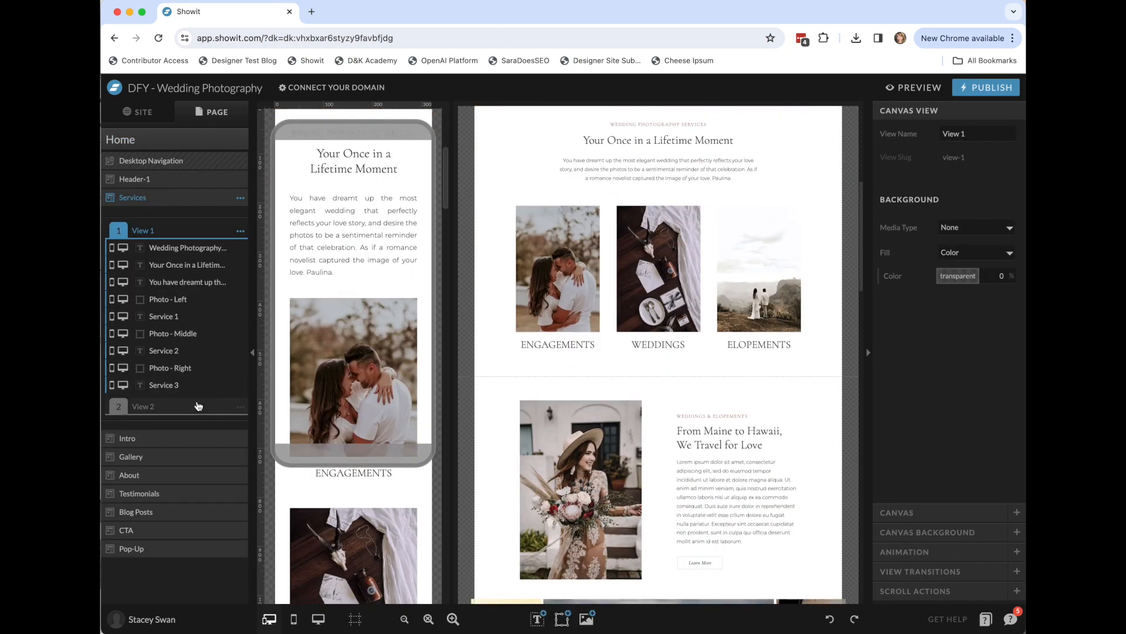
click(382, 254)
scroll(379, 260, up, 1)
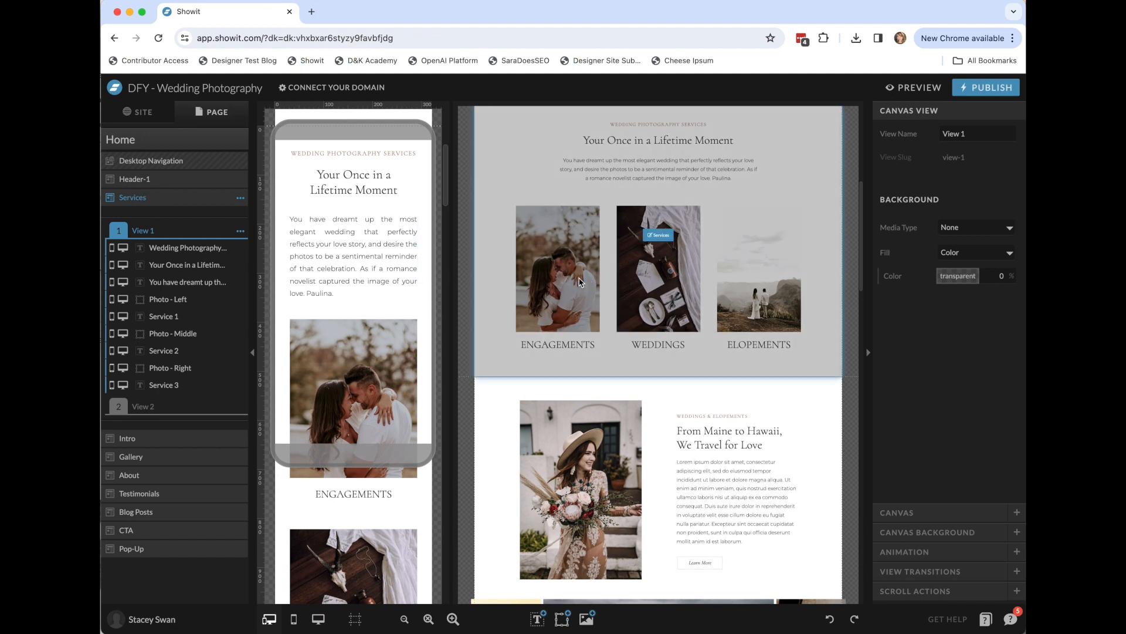
scroll(410, 318, down, 2)
click(346, 317)
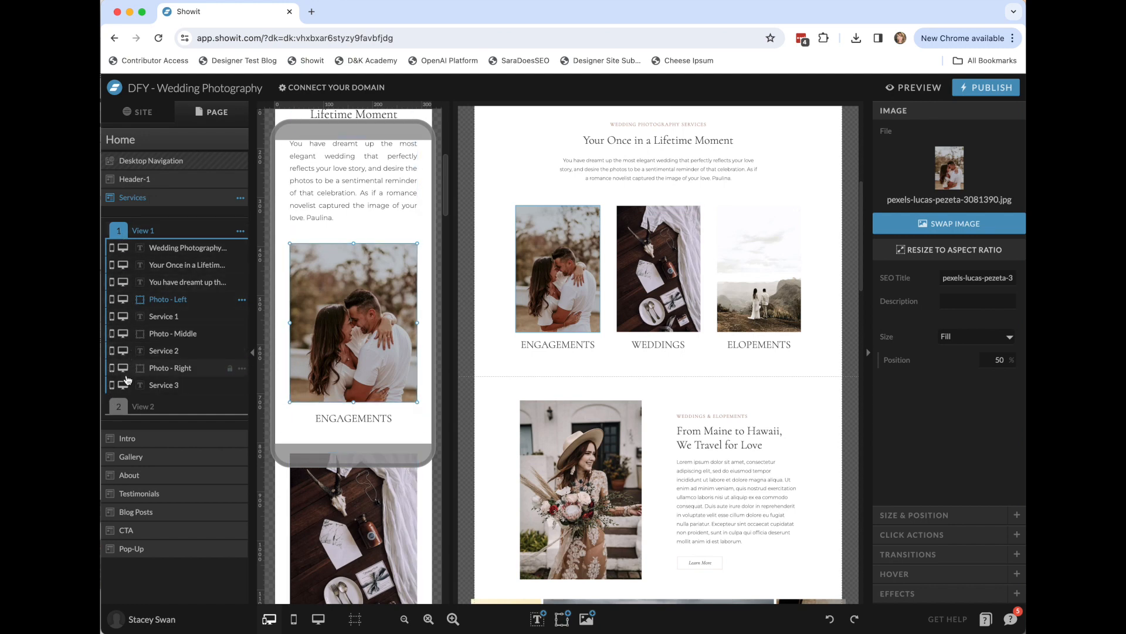
click(144, 180)
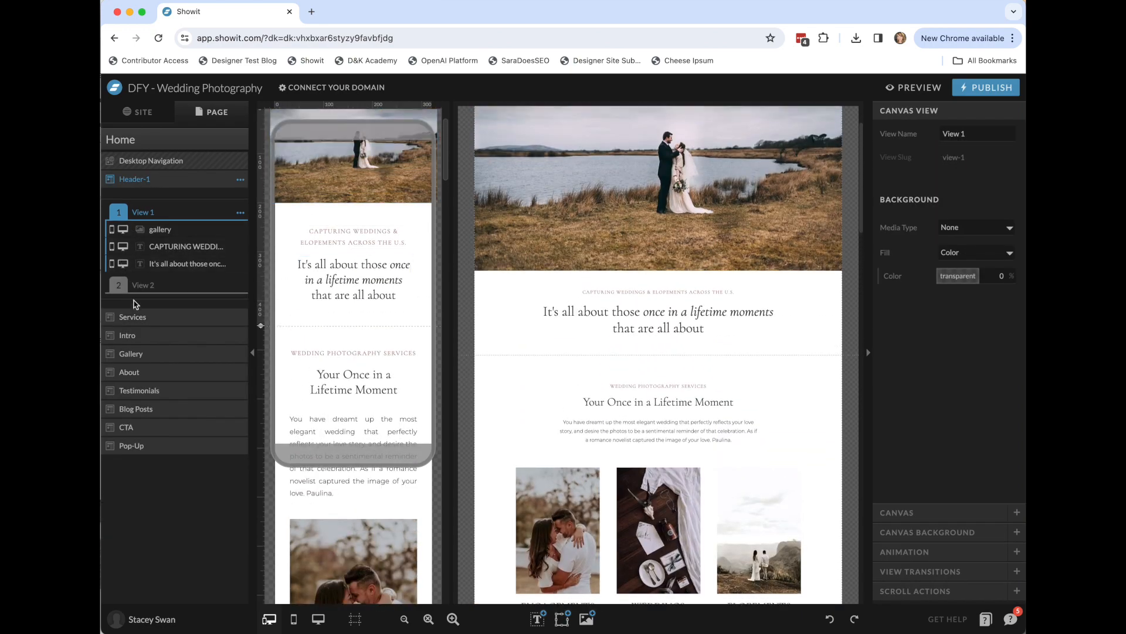
click(134, 335)
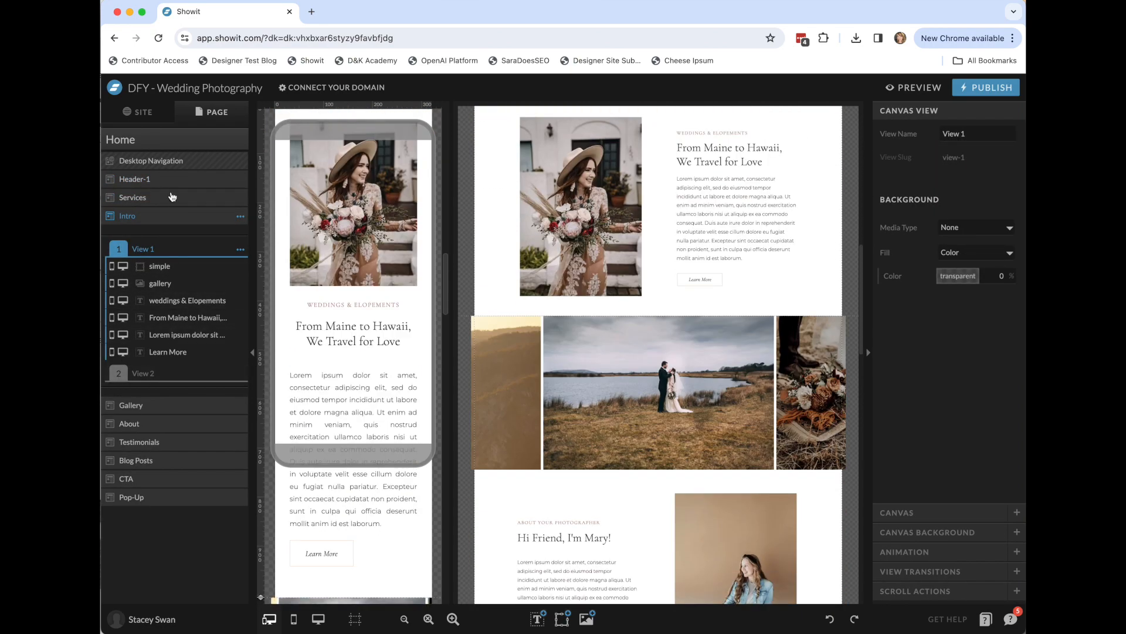
Hide the Services canvas's Photo - Left image on both mobile and desktop, and make it visible on both again
scroll(386, 364, down, 5)
scroll(386, 361, up, 4)
click(386, 359)
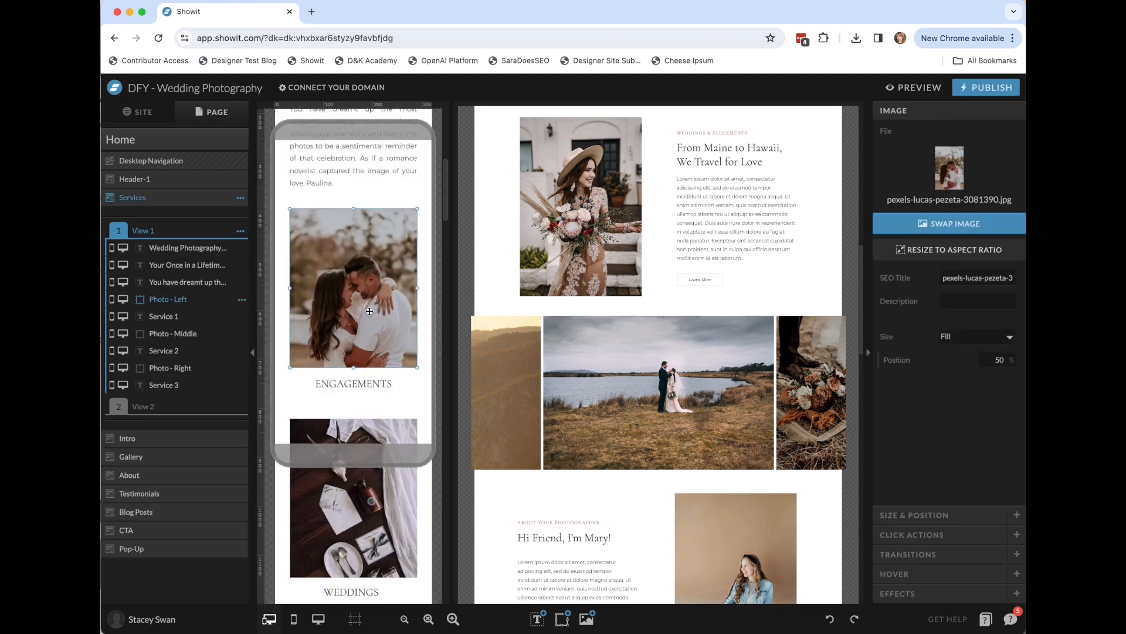
click(113, 300)
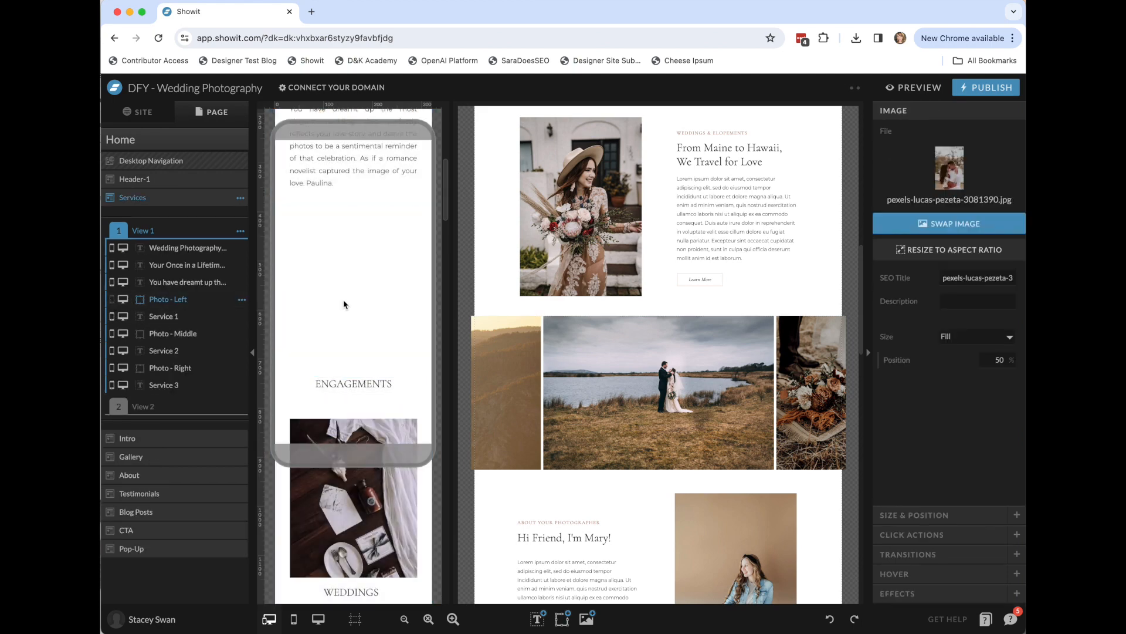
click(125, 300)
scroll(782, 392, up, 4)
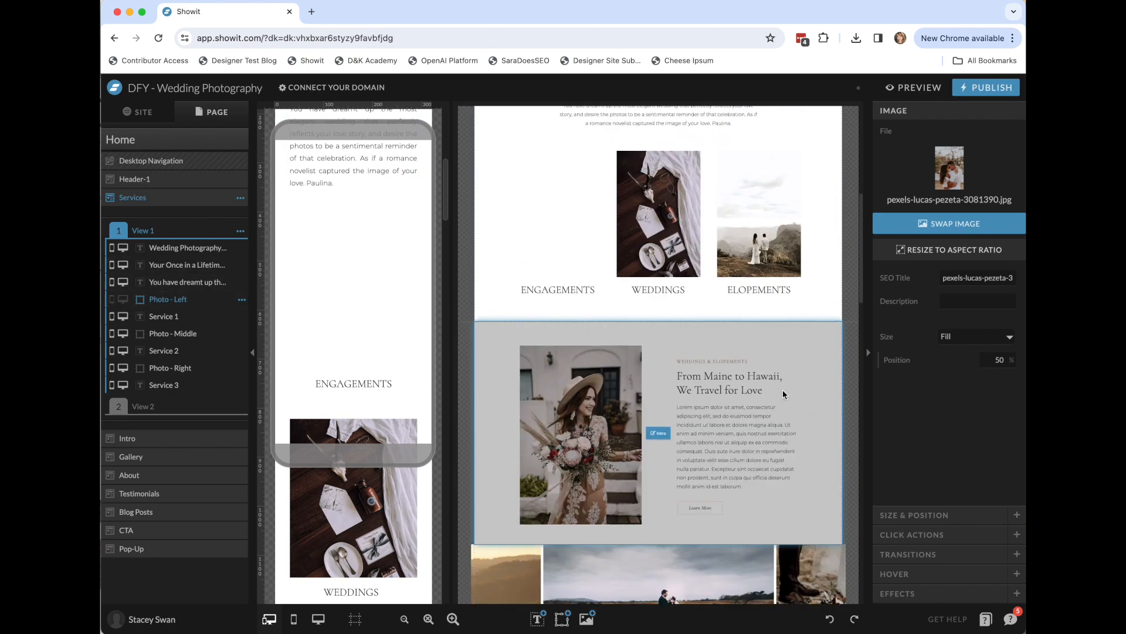
scroll(770, 389, up, 2)
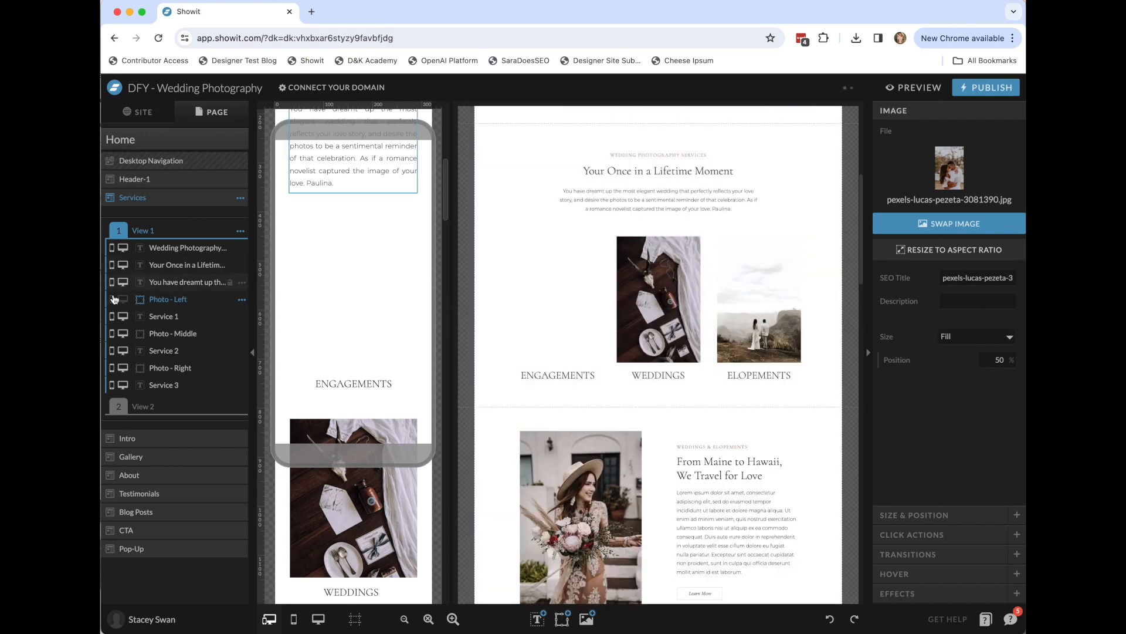
click(117, 301)
click(112, 302)
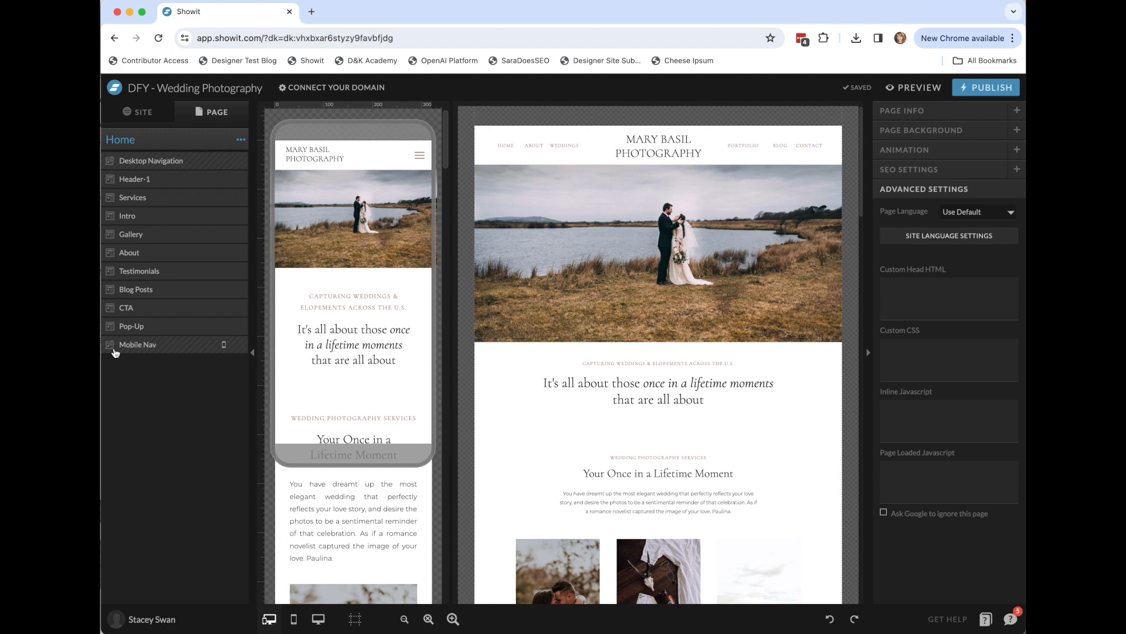
Examine the Mobile Nav canvas on the Home page and its desktop and mobile visibility options
click(140, 350)
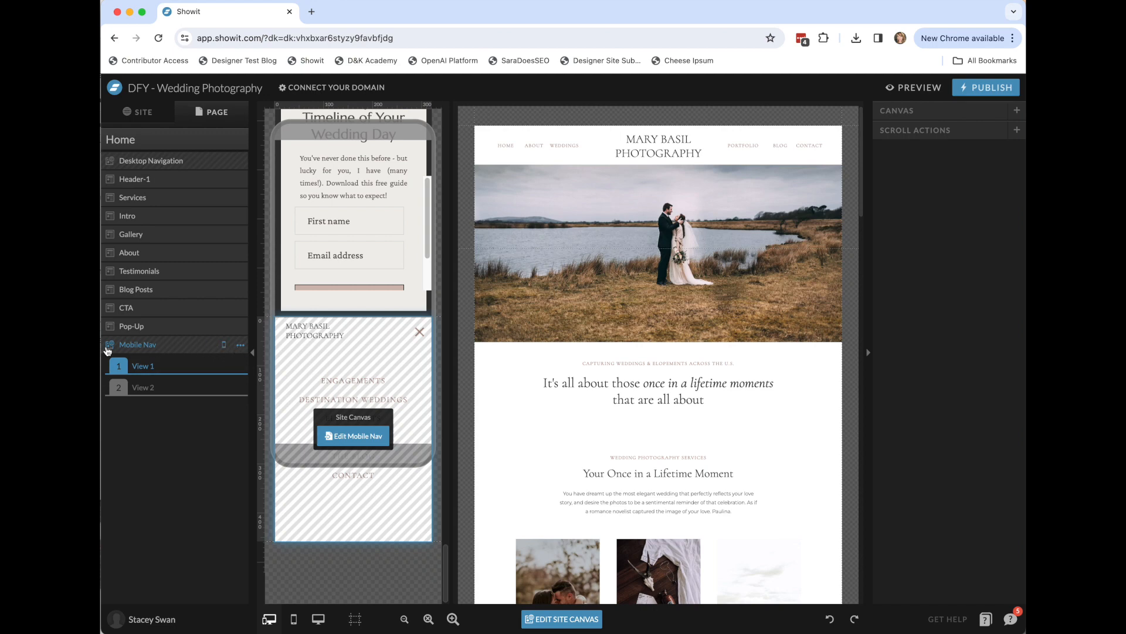
click(240, 346)
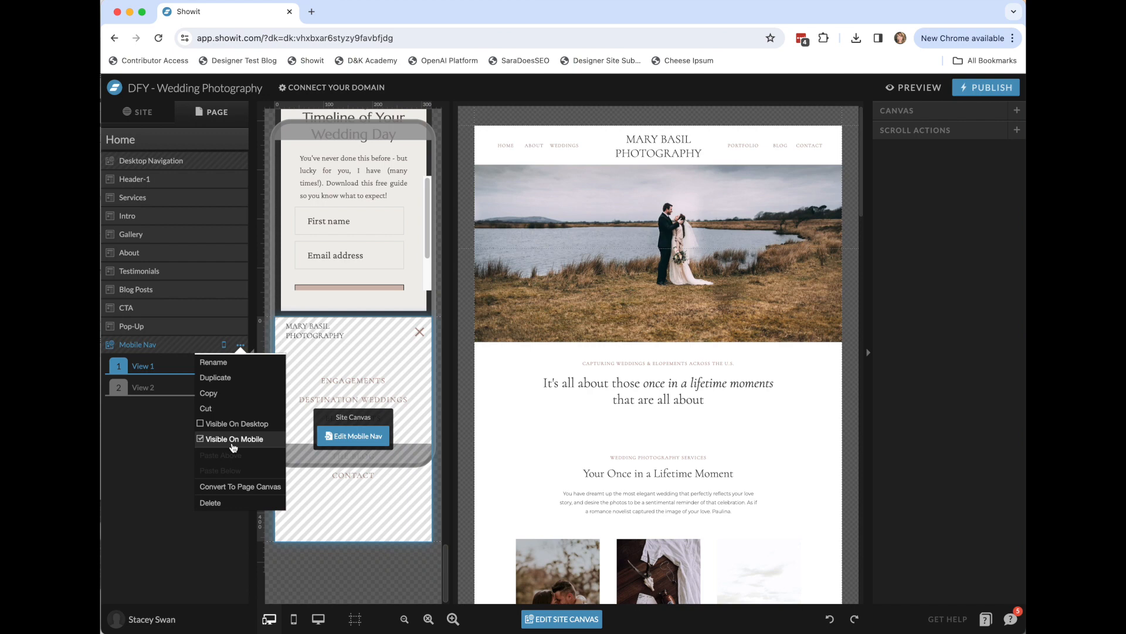
click(204, 136)
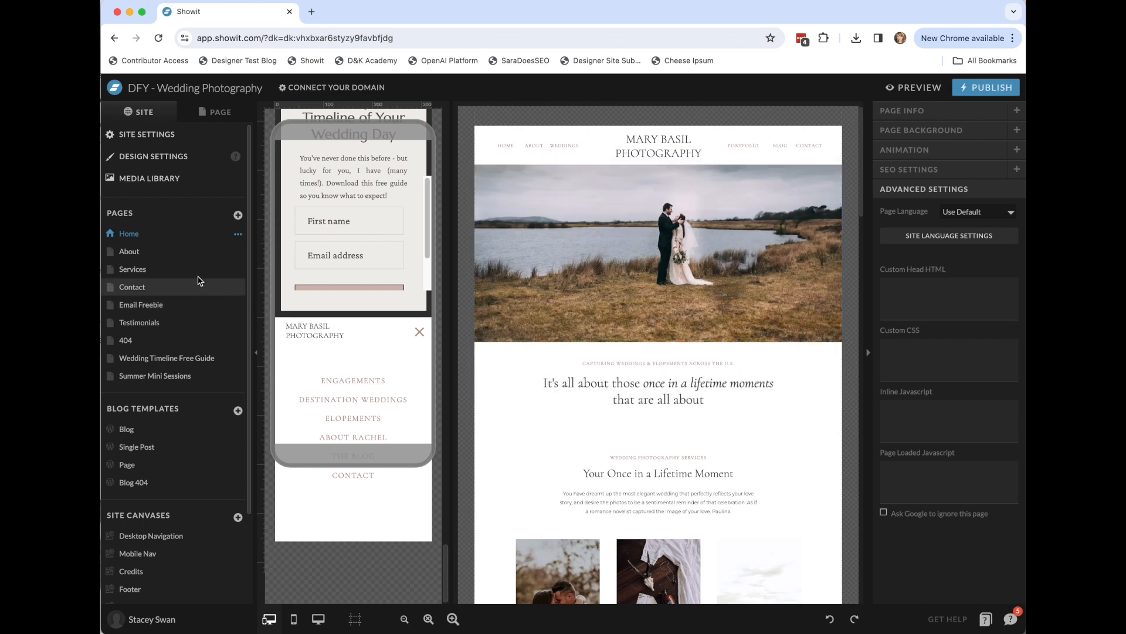
Edit the Header-1 headline in the desktop layout, pasting several repeated copies of "that are all about" at its end
scroll(375, 304, up, 20)
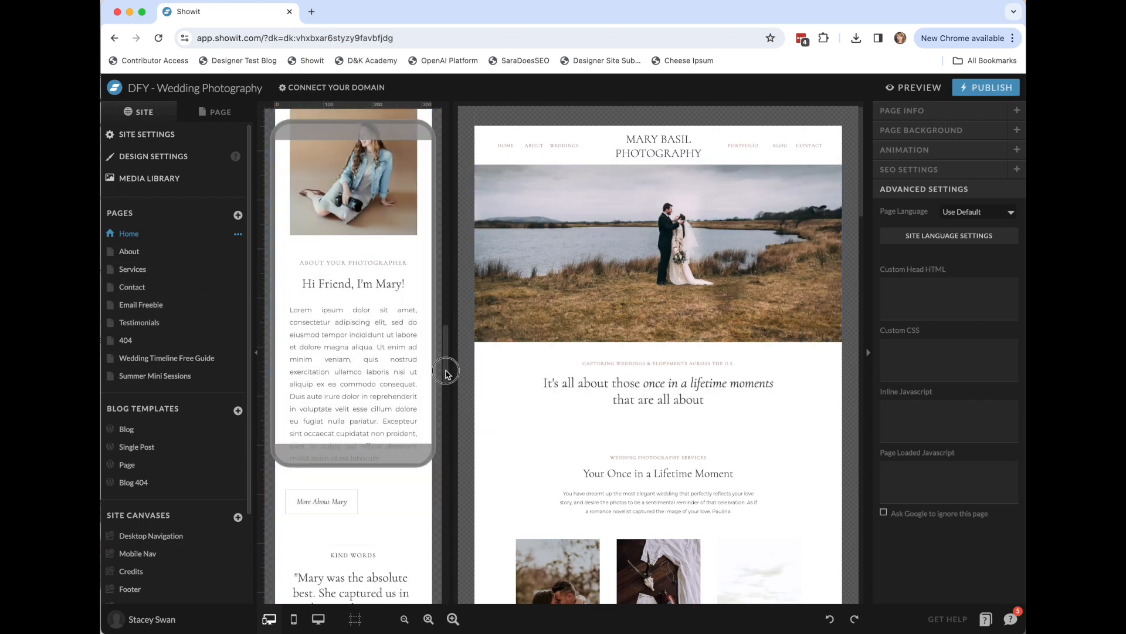
drag(446, 376, 443, 83)
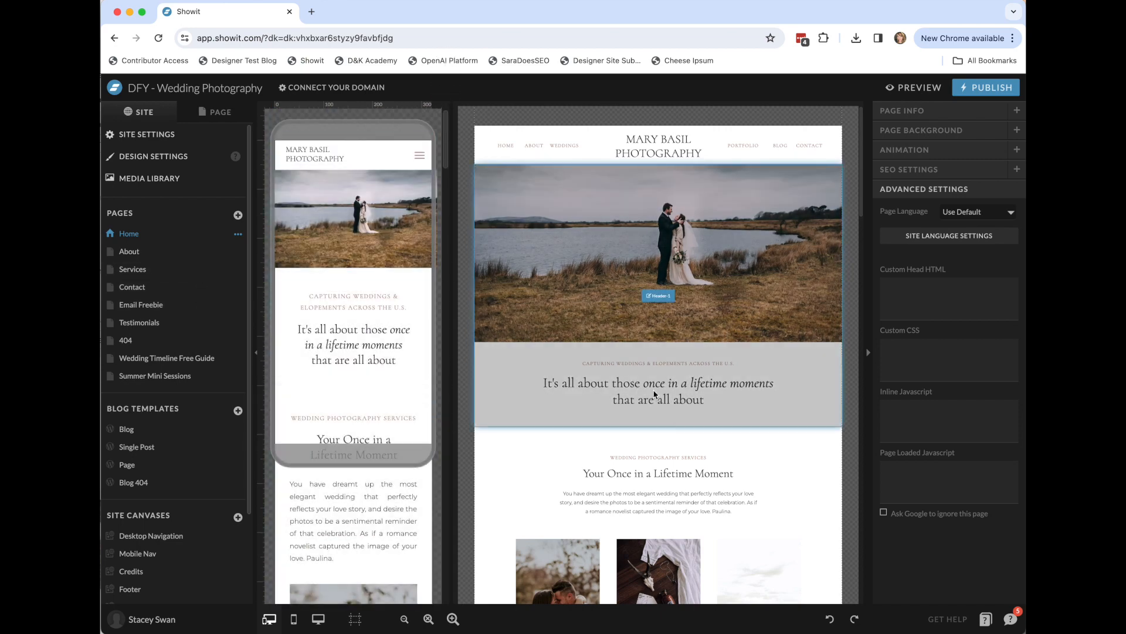
click(655, 394)
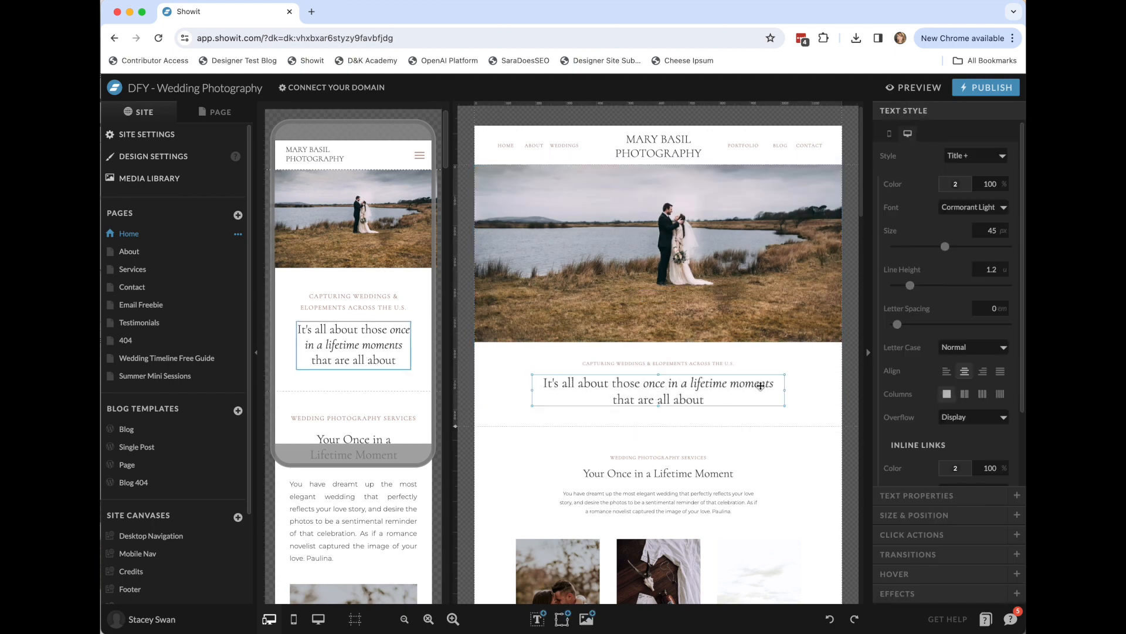
click(683, 399)
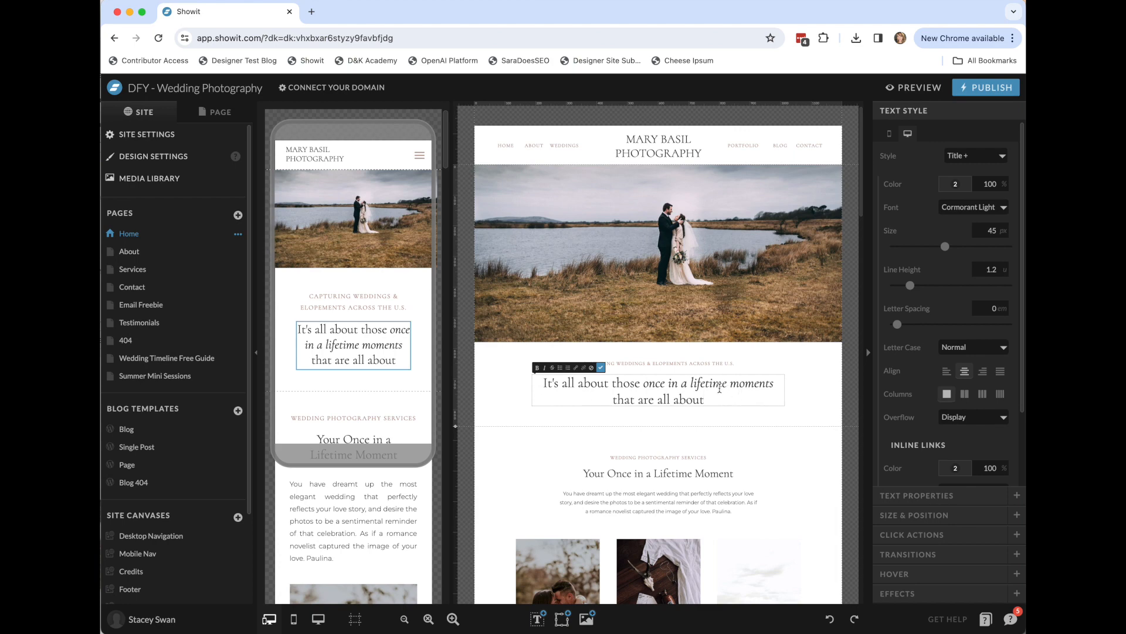
key(BackSpace)
key(BackSpace)
text(ut)
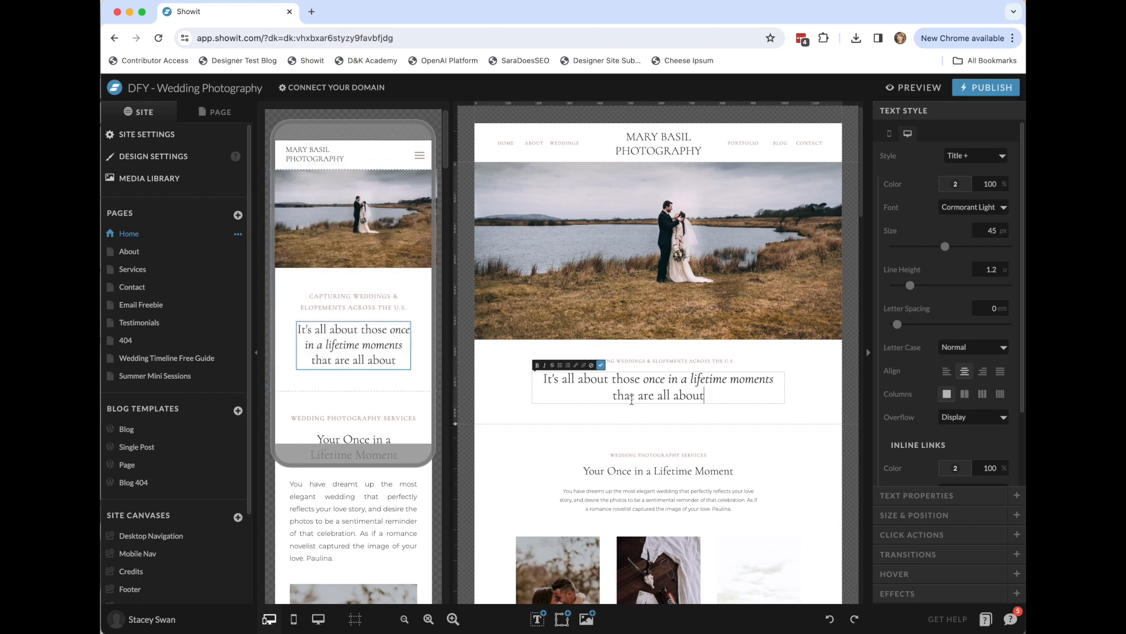
drag(717, 398, 623, 392)
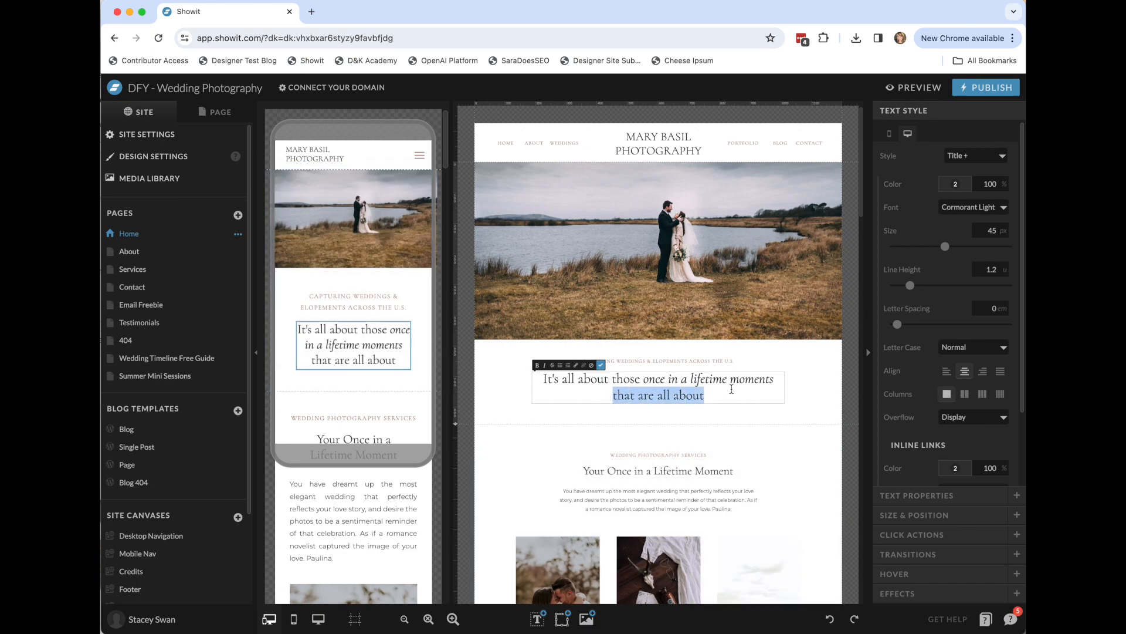
key(ctrl+c)
key(ctrl+v)
key(ctrl+v)
key(ctrl+v)
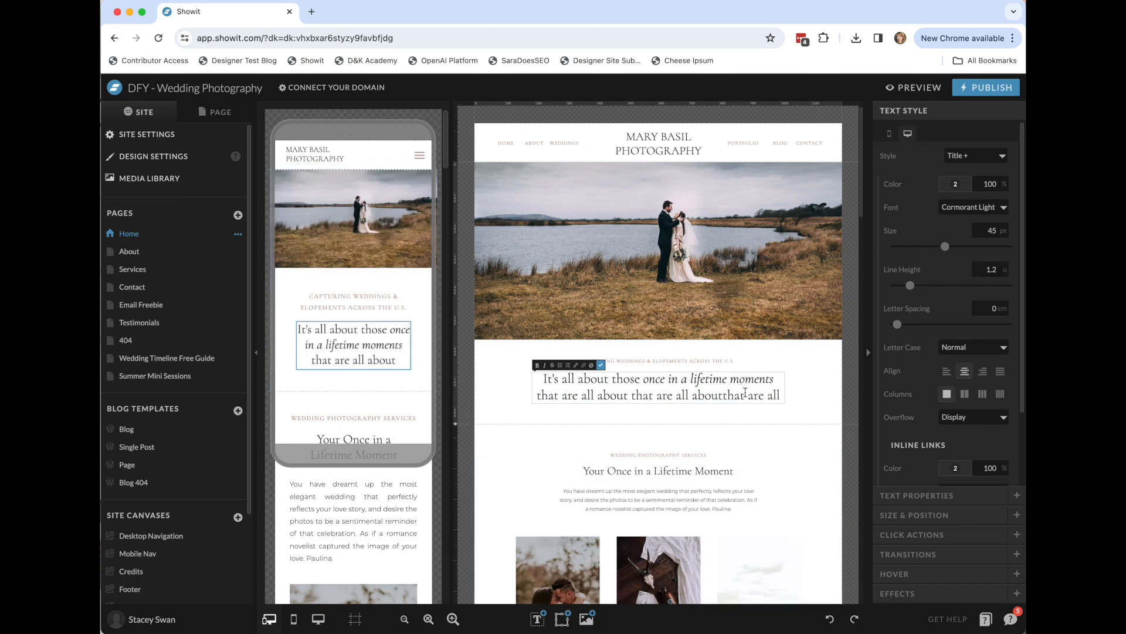
click(797, 413)
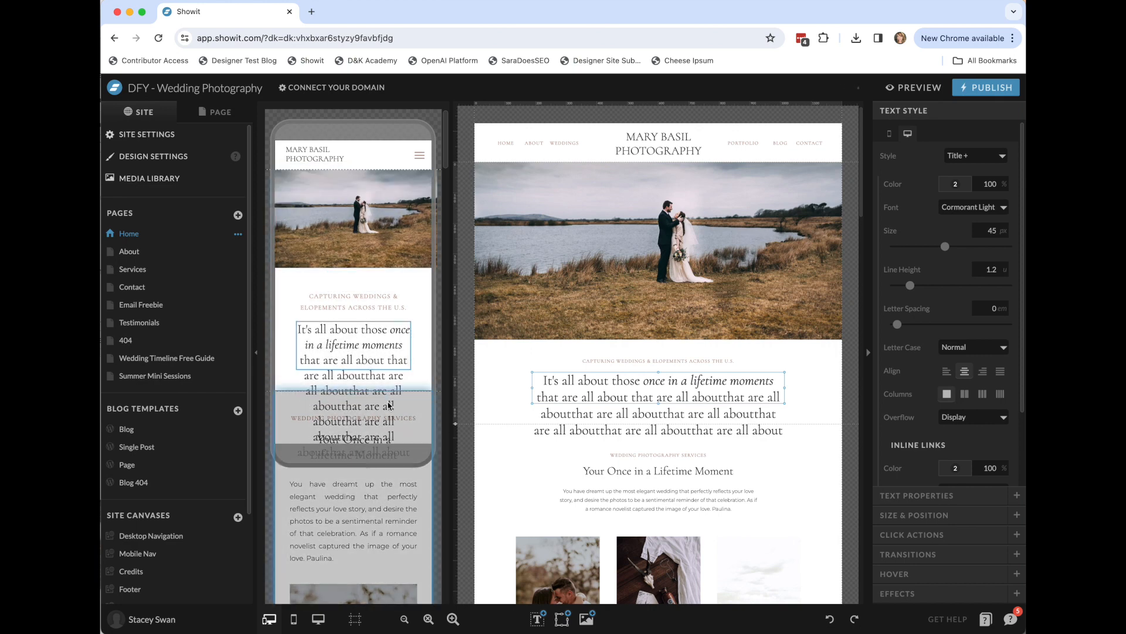
Delete the excess repeated text from the Header-1 headline so it ends with "that are all about that are all about"
double_click(726, 397)
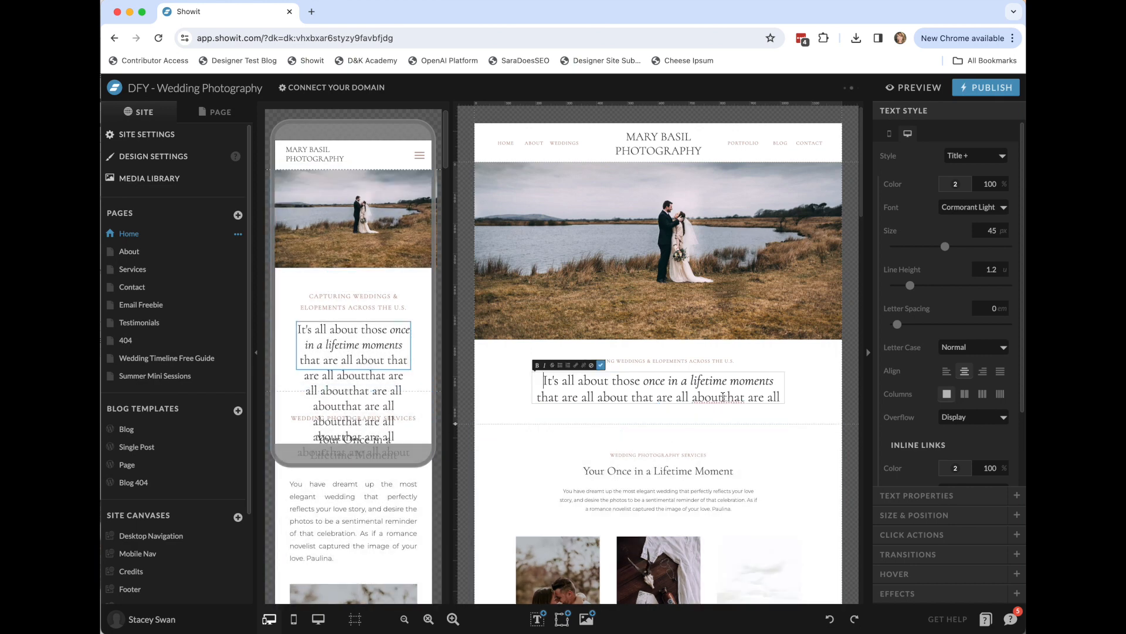
drag(723, 397, 751, 457)
key(BackSpace)
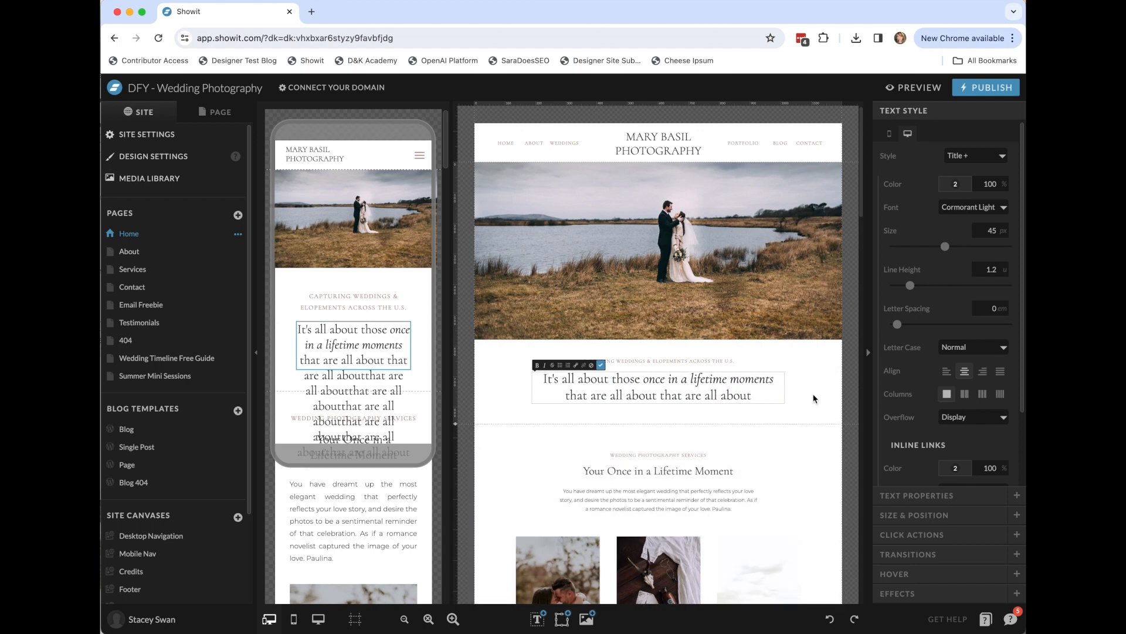
key(Escape)
scroll(812, 394, down, 2)
click(804, 406)
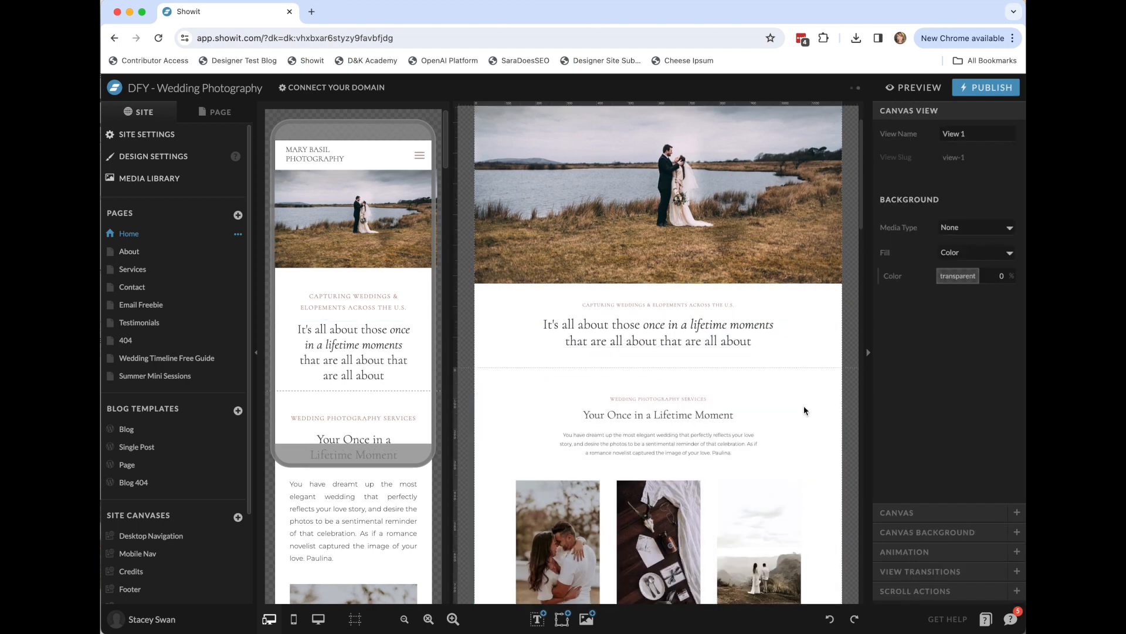
Add a Heading text box to the Services canvas beside its title, replace its text with "Hi :)", and delete it
scroll(804, 409, down, 3)
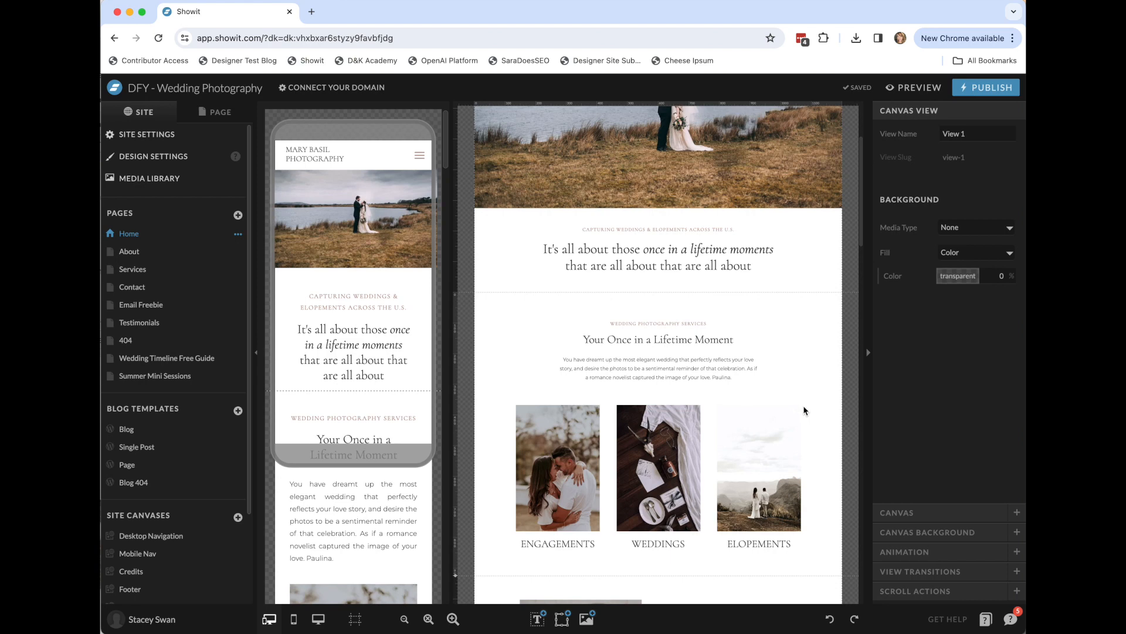
mouse_move(535, 623)
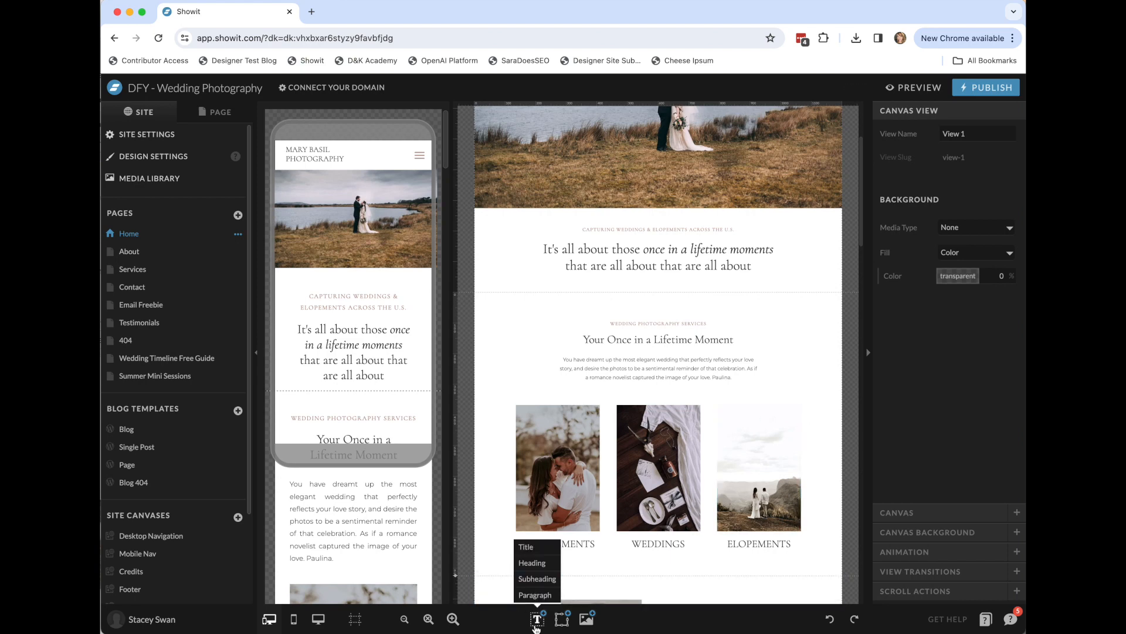
click(541, 564)
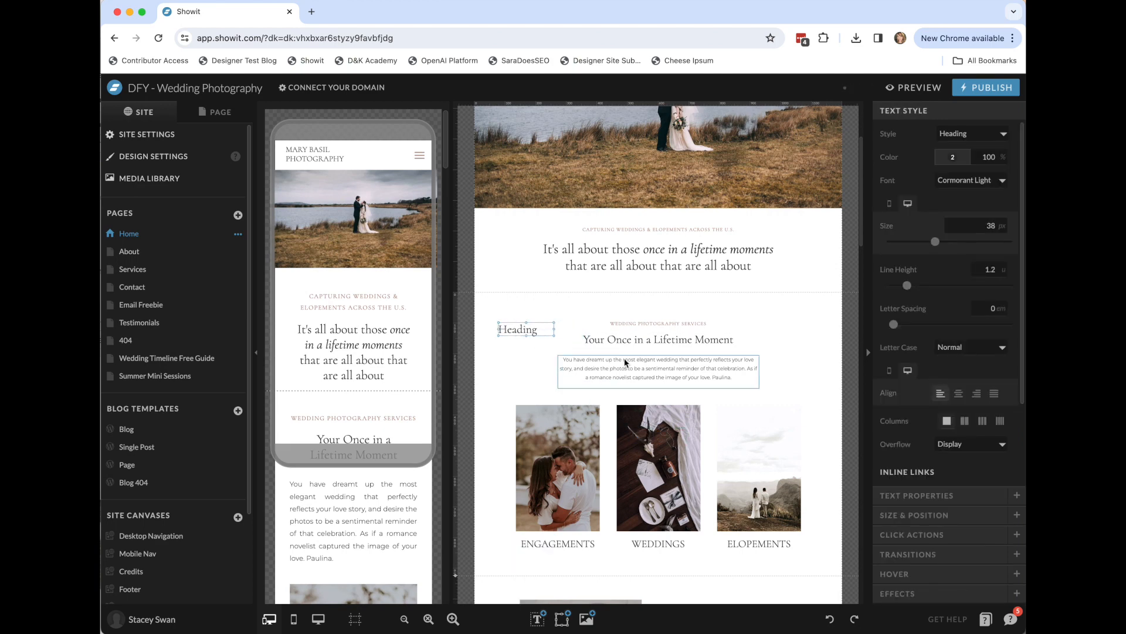
mouse_move(531, 330)
mouse_down()
mouse_move(535, 354)
mouse_move(521, 347)
mouse_move(528, 292)
mouse_move(520, 318)
mouse_move(663, 322)
mouse_move(554, 322)
mouse_move(526, 344)
mouse_move(525, 382)
mouse_move(527, 332)
mouse_up()
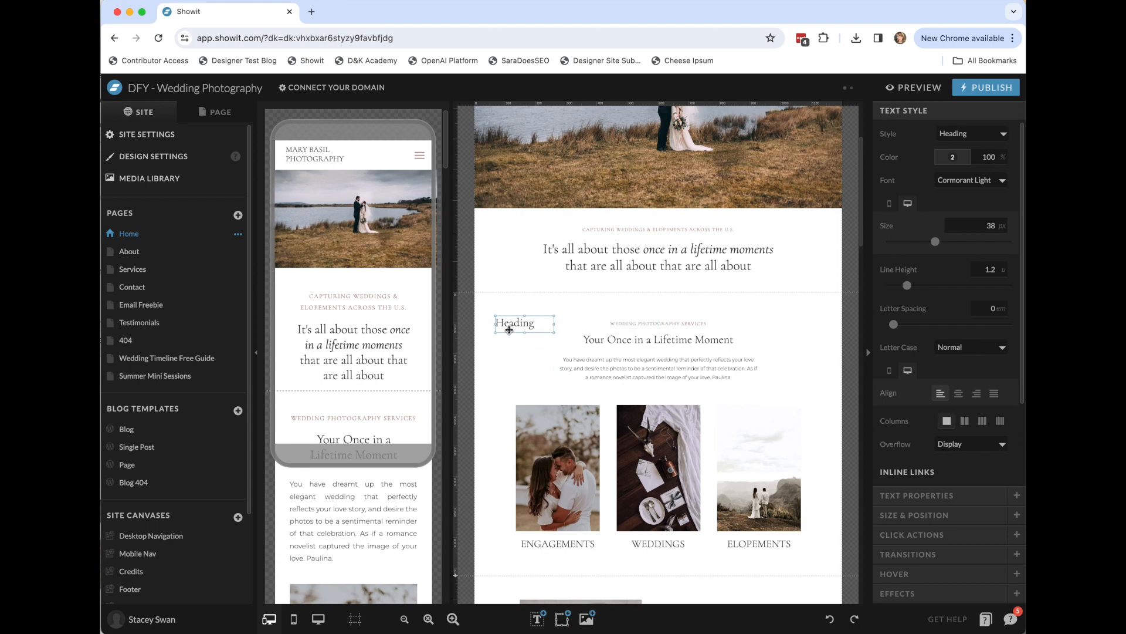
double_click(521, 325)
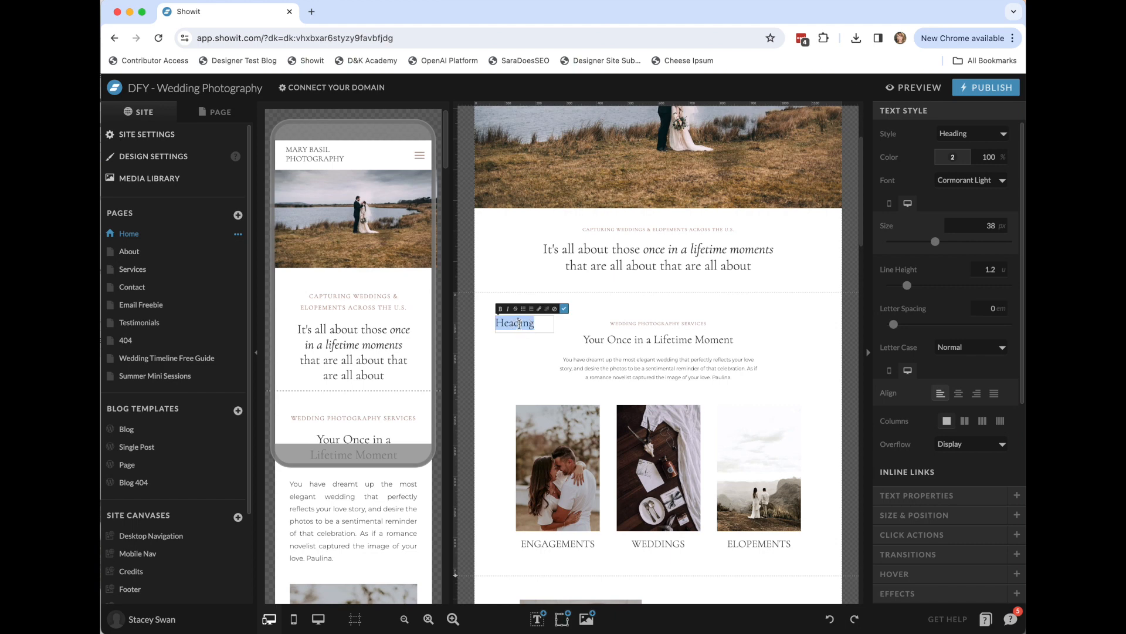
text(Hi :))
key(Escape)
key(Delete)
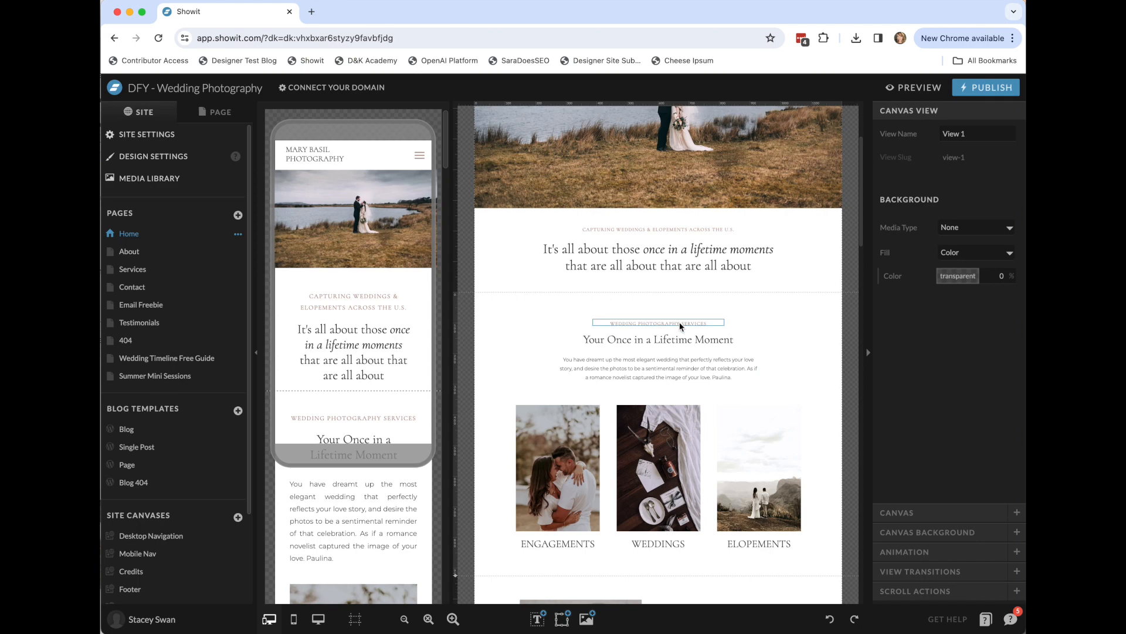
Try the Subheading, Paragraph, Heading and Title styles on "Your Once in a Lifetime Moment", ending on the Heading style
click(643, 342)
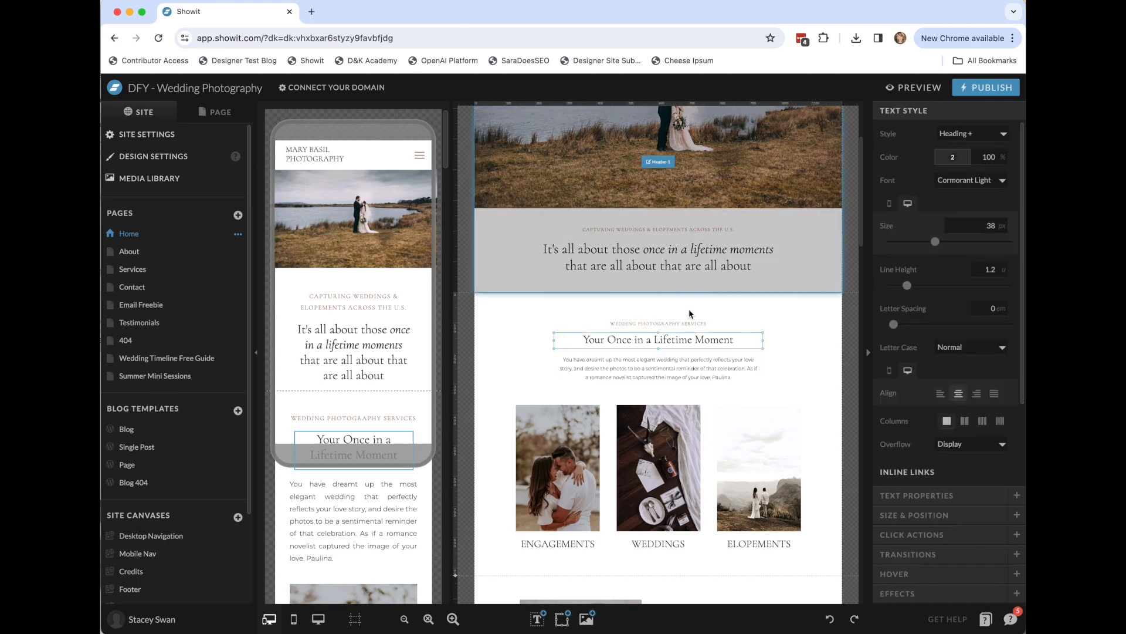
click(990, 136)
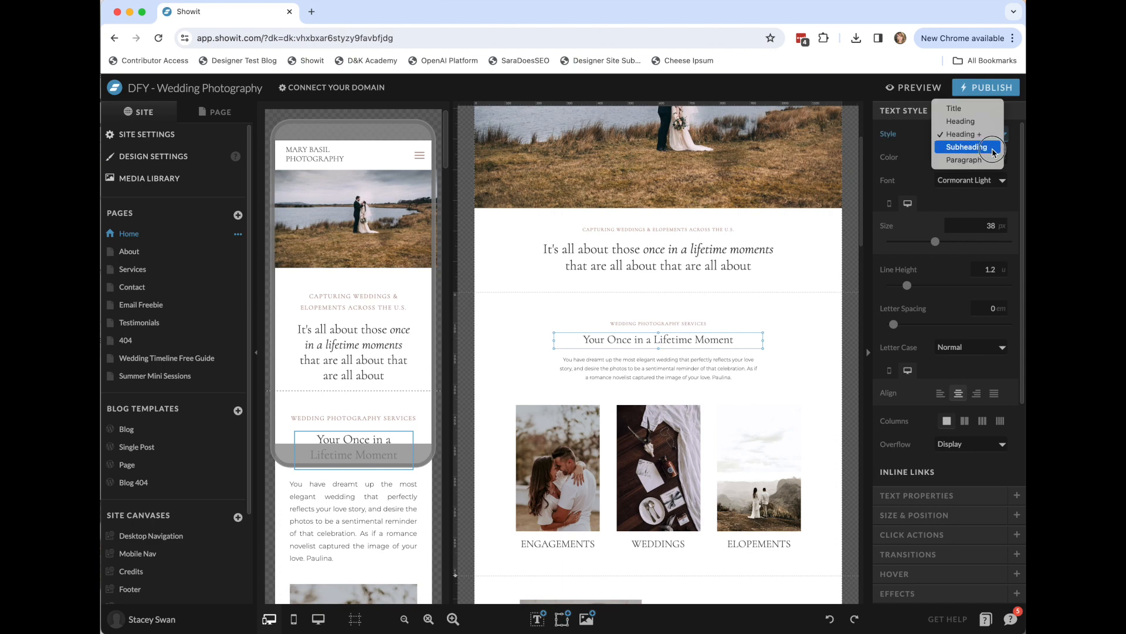
click(971, 147)
click(967, 135)
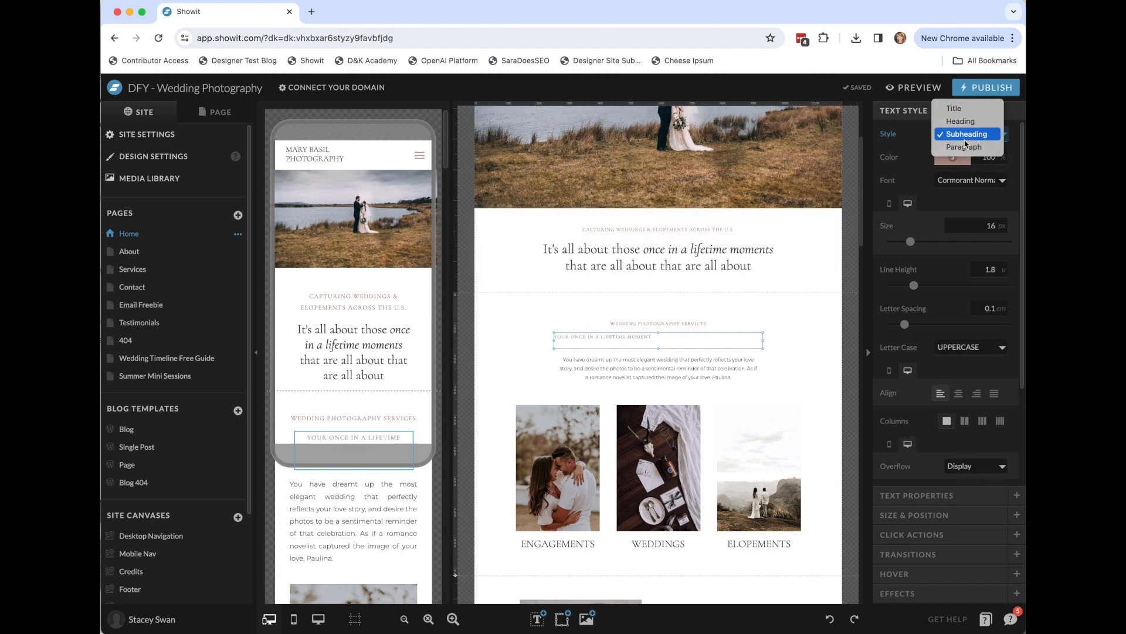
click(967, 147)
click(952, 136)
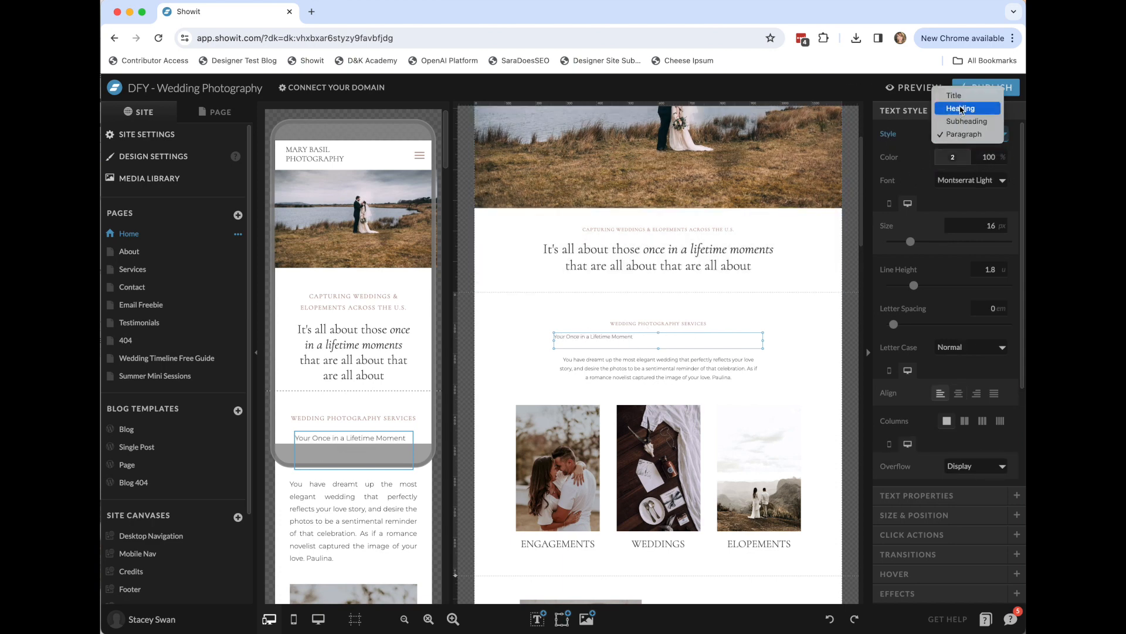
click(961, 108)
click(963, 134)
click(963, 122)
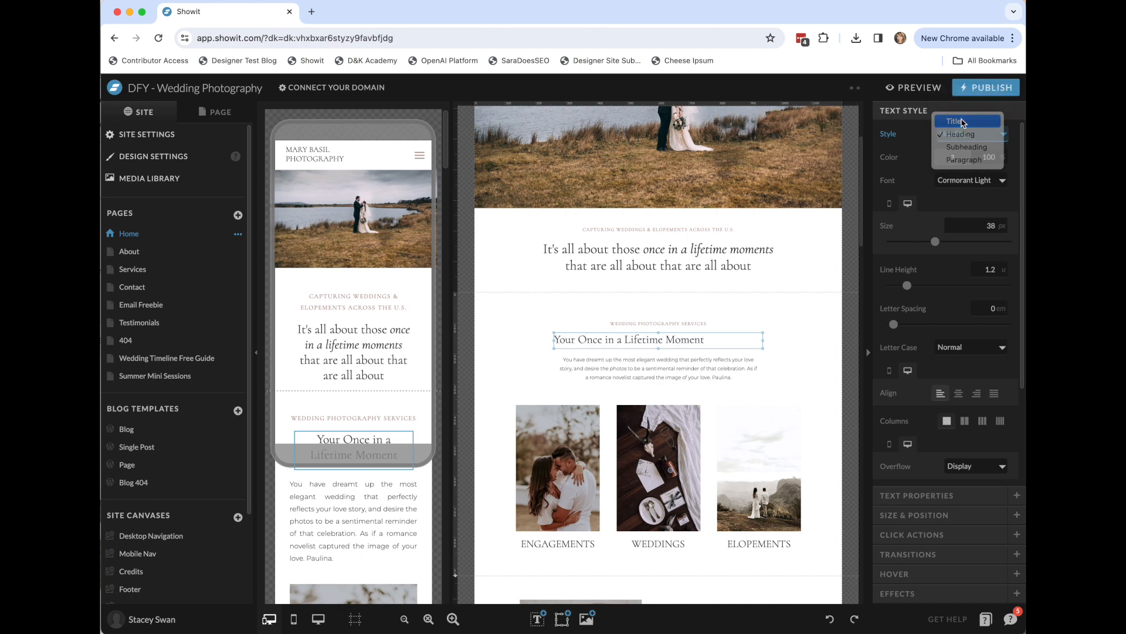
click(967, 135)
click(966, 147)
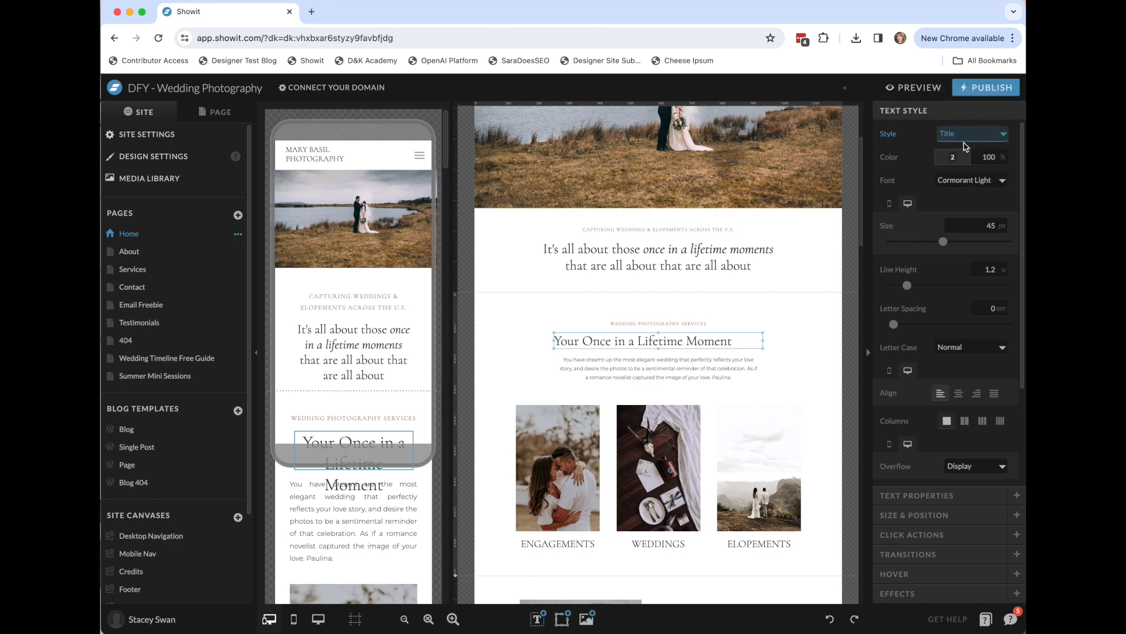
Center the "Your Once in a Lifetime Moment" heading in the desktop layout
click(642, 368)
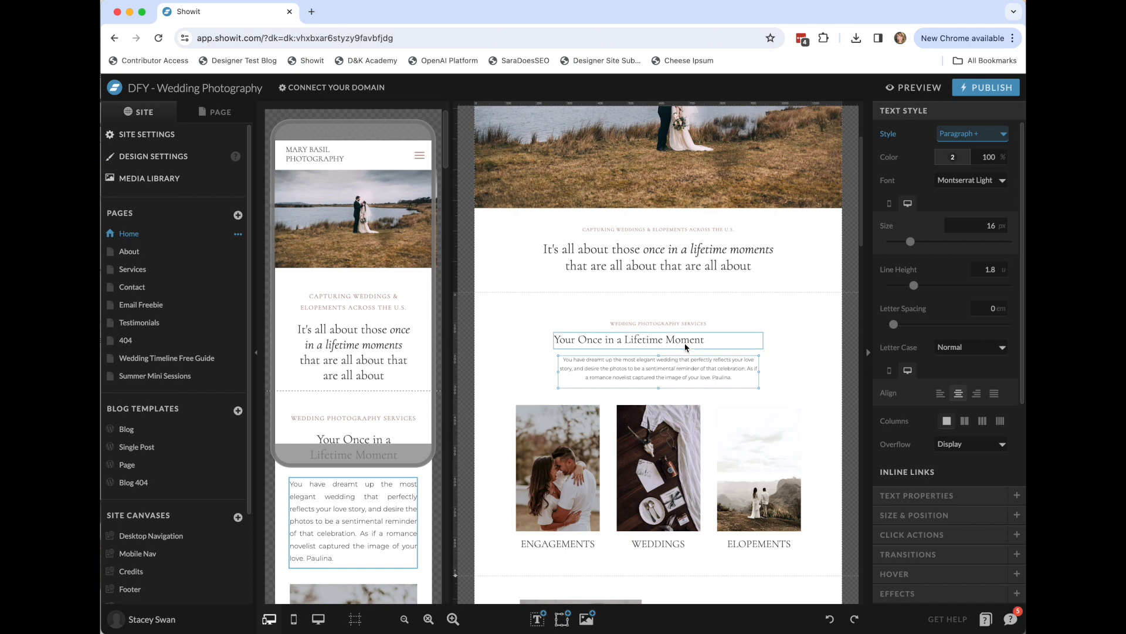
click(680, 339)
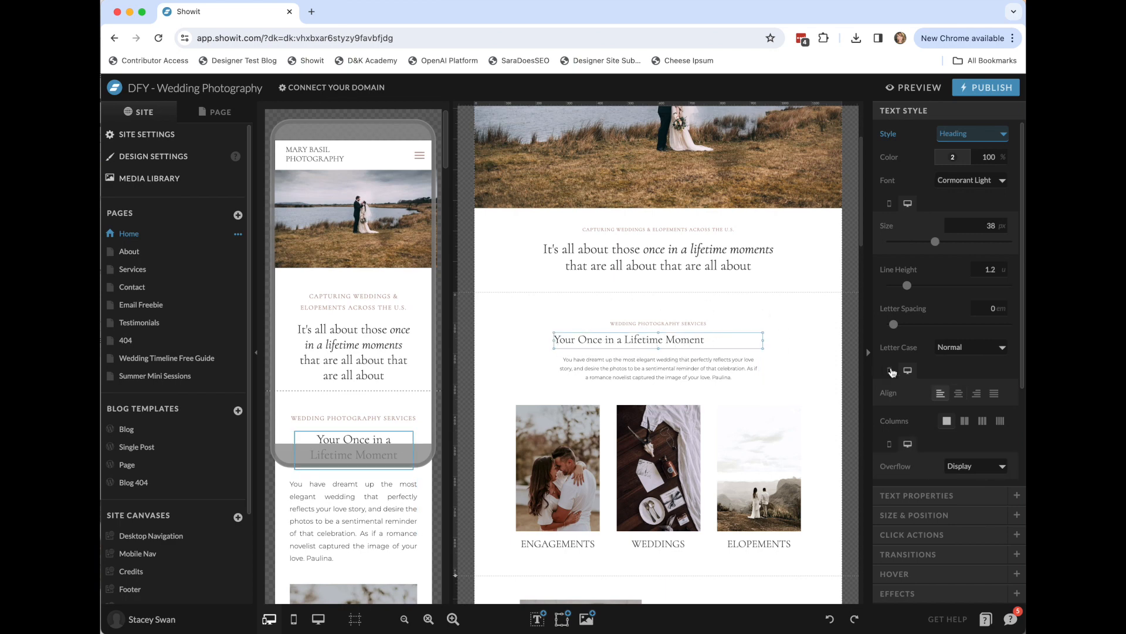
click(959, 393)
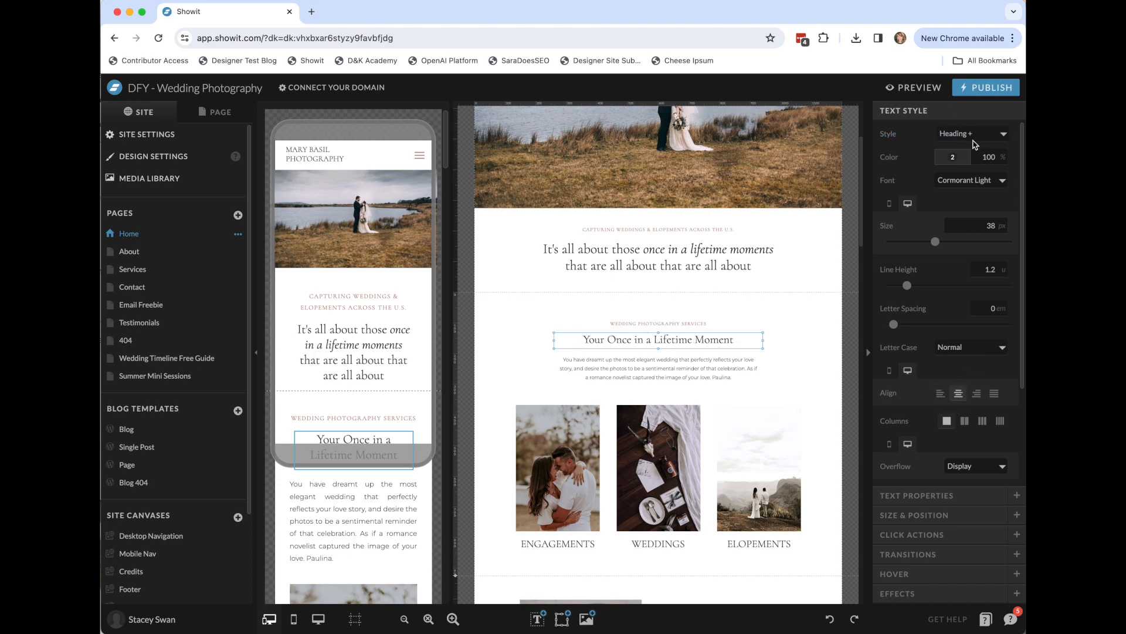
click(803, 358)
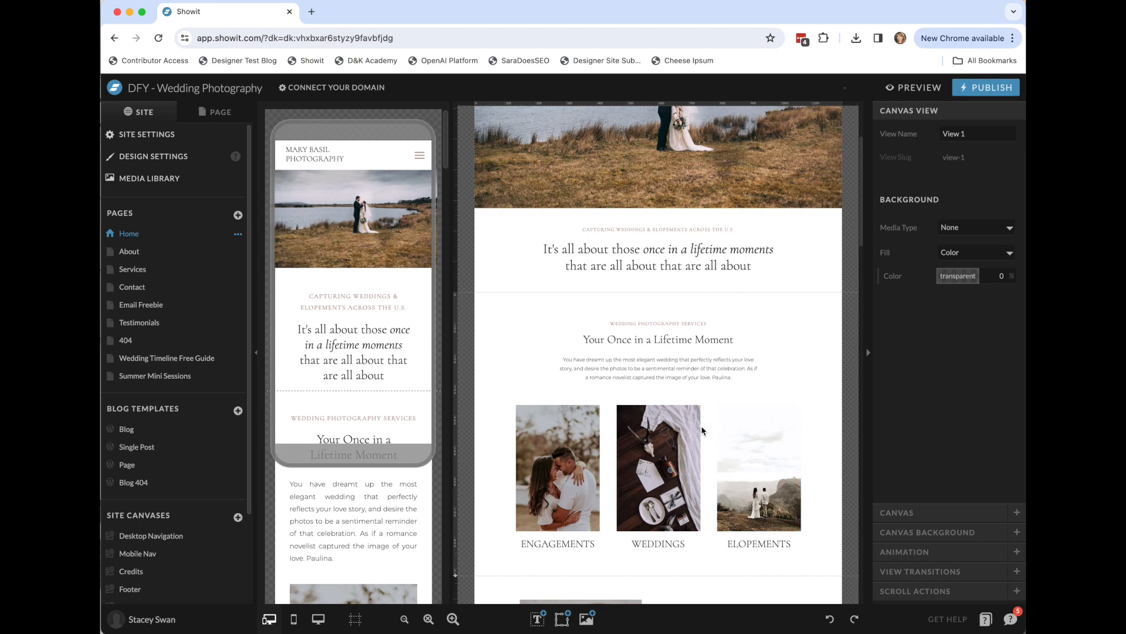
Try palette colors 2 and 4 on the "Wedding Photography Services" subheading, and set it back to color 3
scroll(418, 351, down, 1)
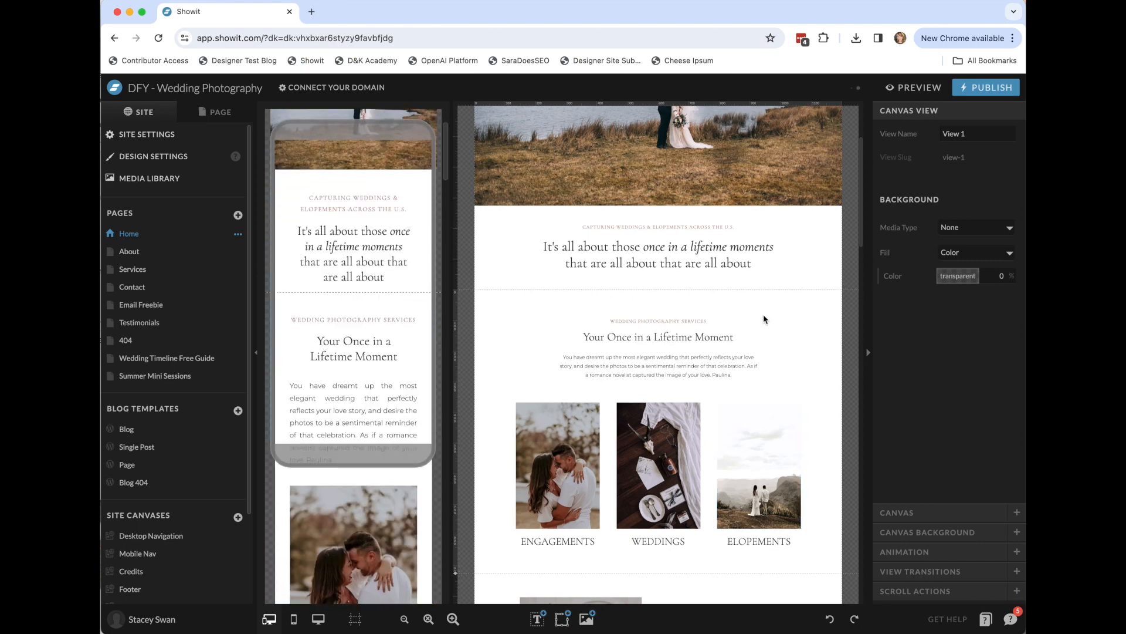
click(685, 320)
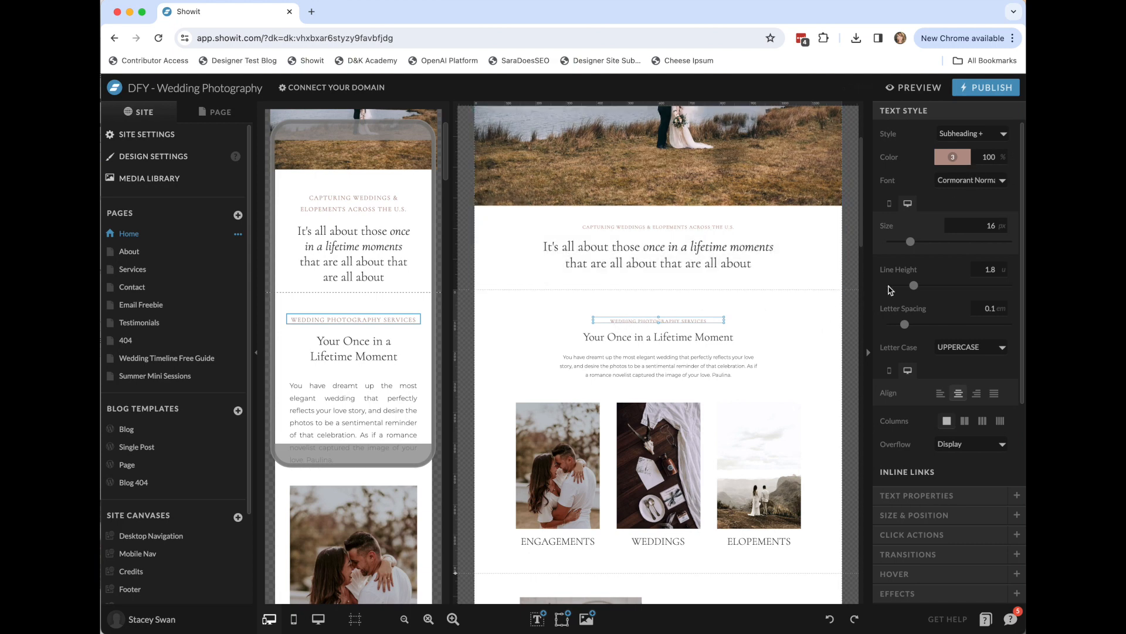
click(956, 162)
click(888, 194)
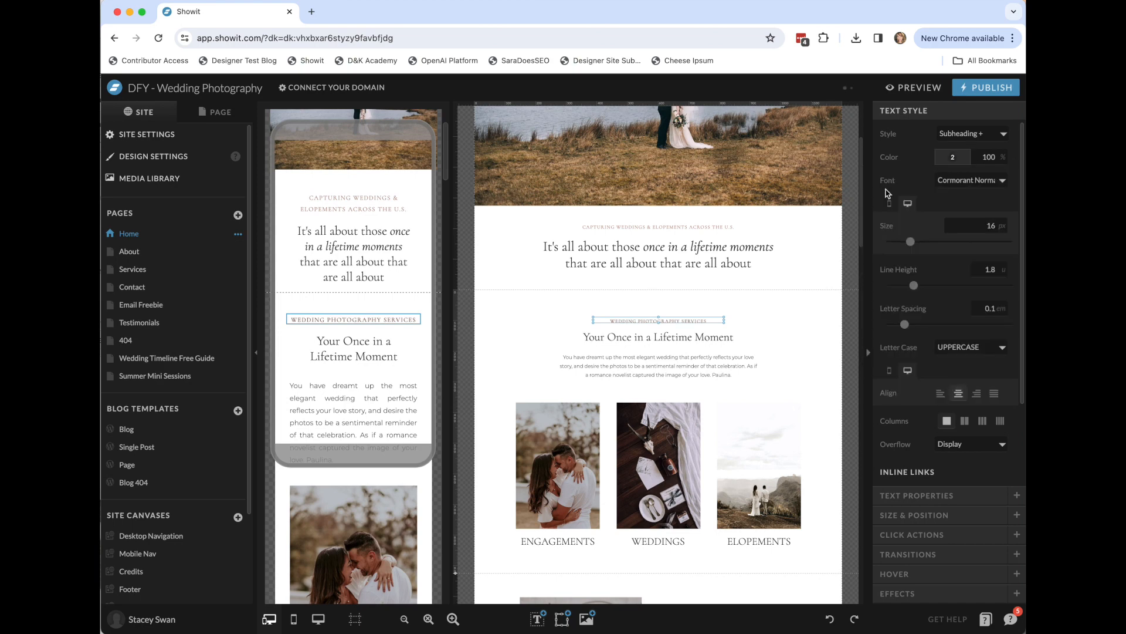
click(965, 157)
click(922, 196)
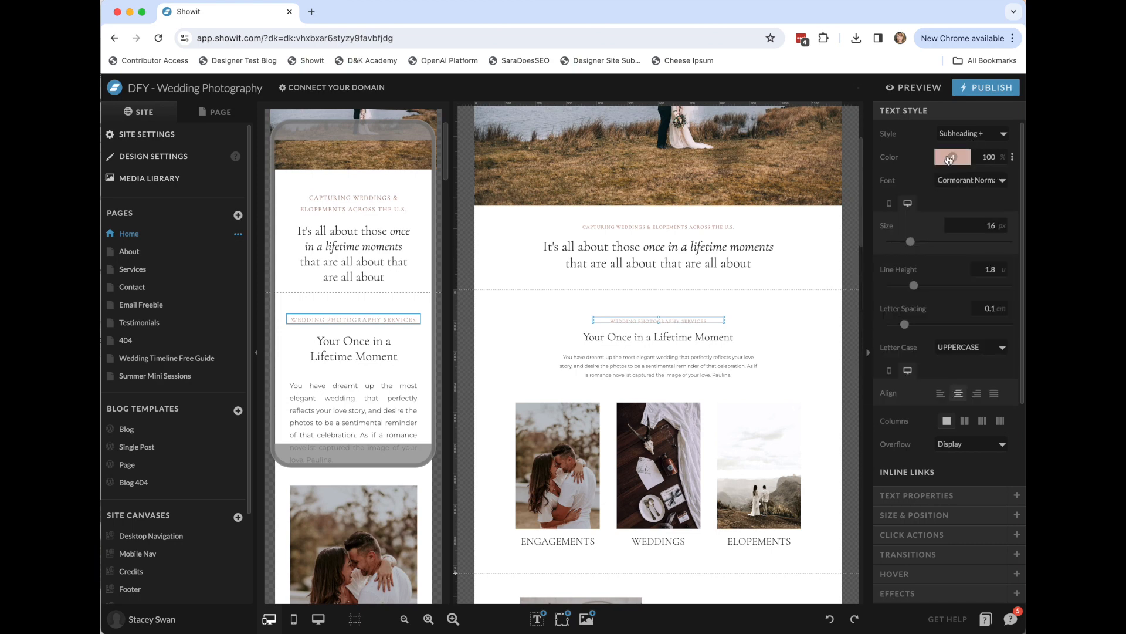
click(949, 158)
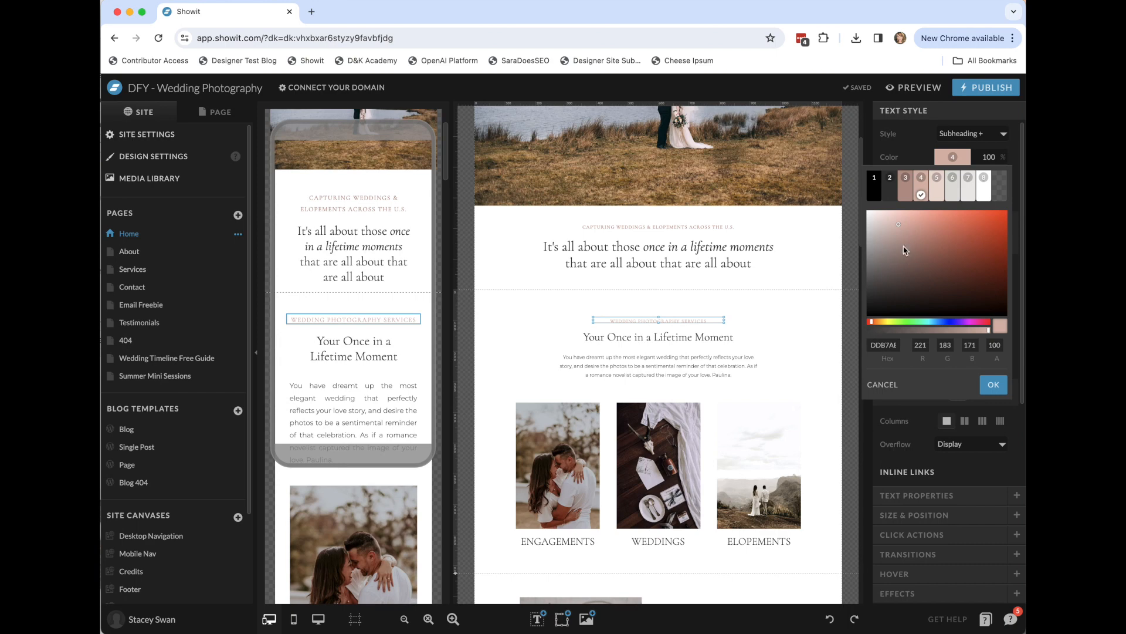
click(906, 185)
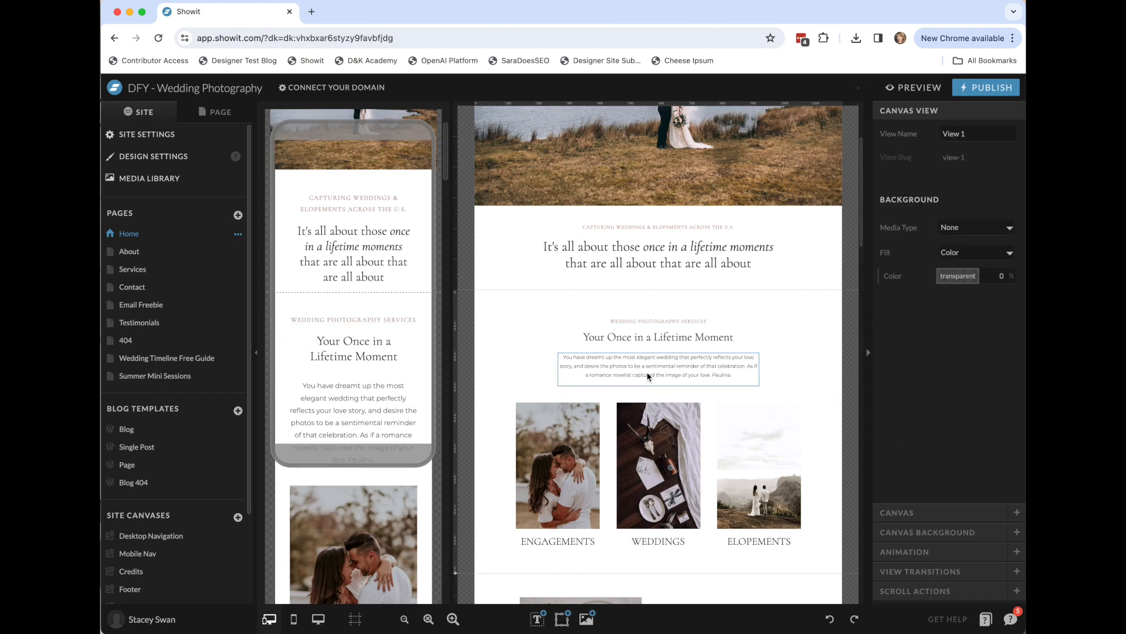
Split the Services paragraph's alignment between mobile and desktop, and align its mobile version left
click(648, 375)
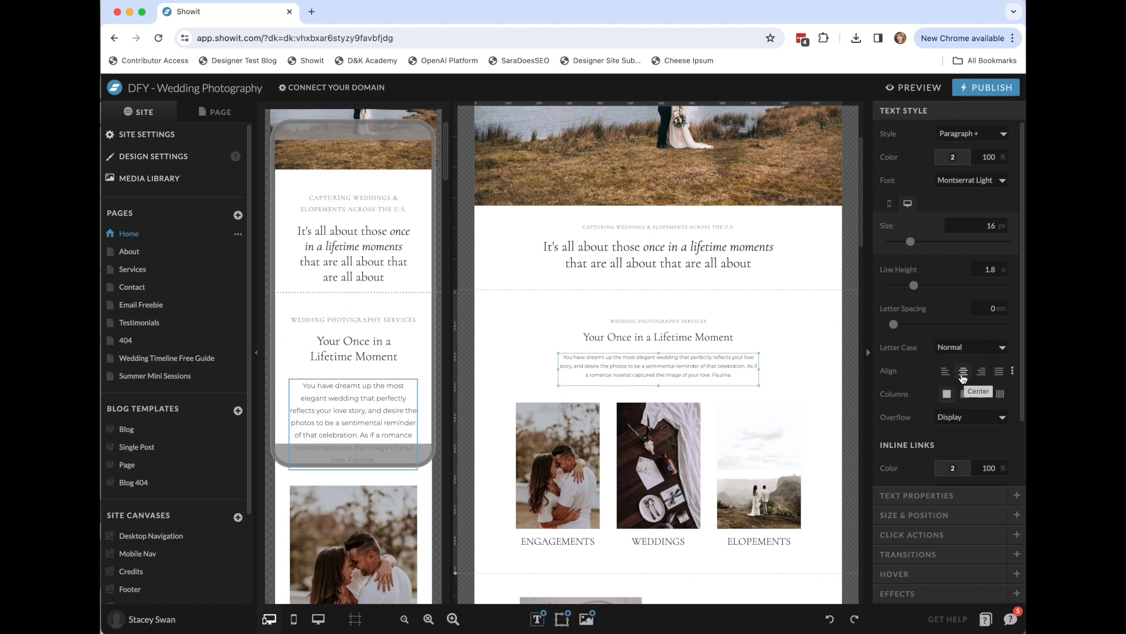
scroll(379, 355, down, 3)
scroll(364, 270, up, 3)
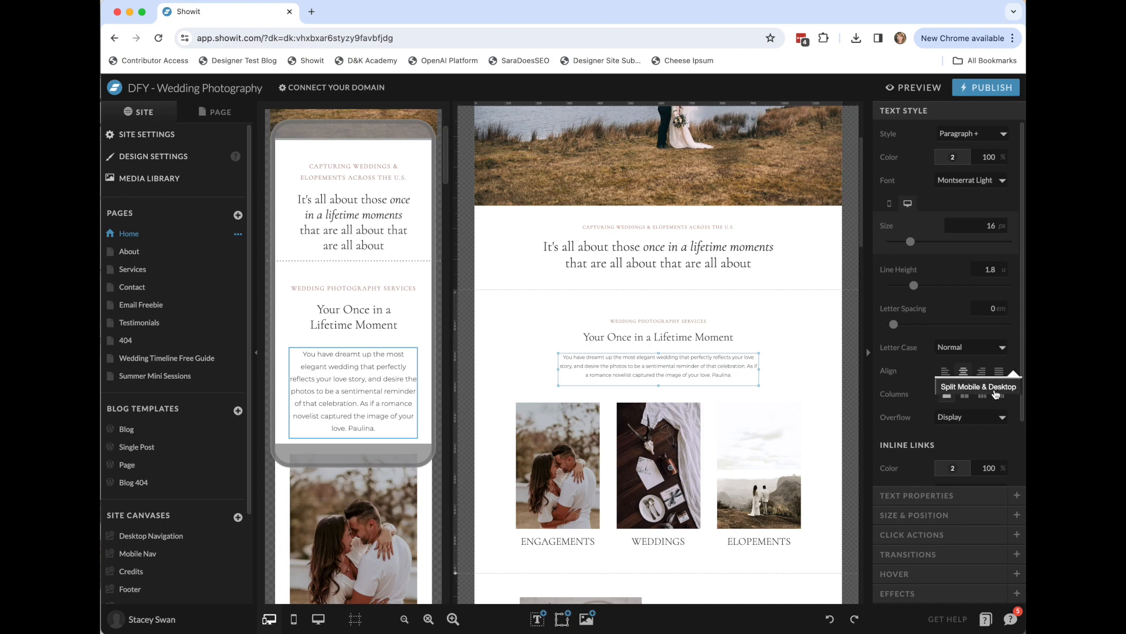
click(996, 388)
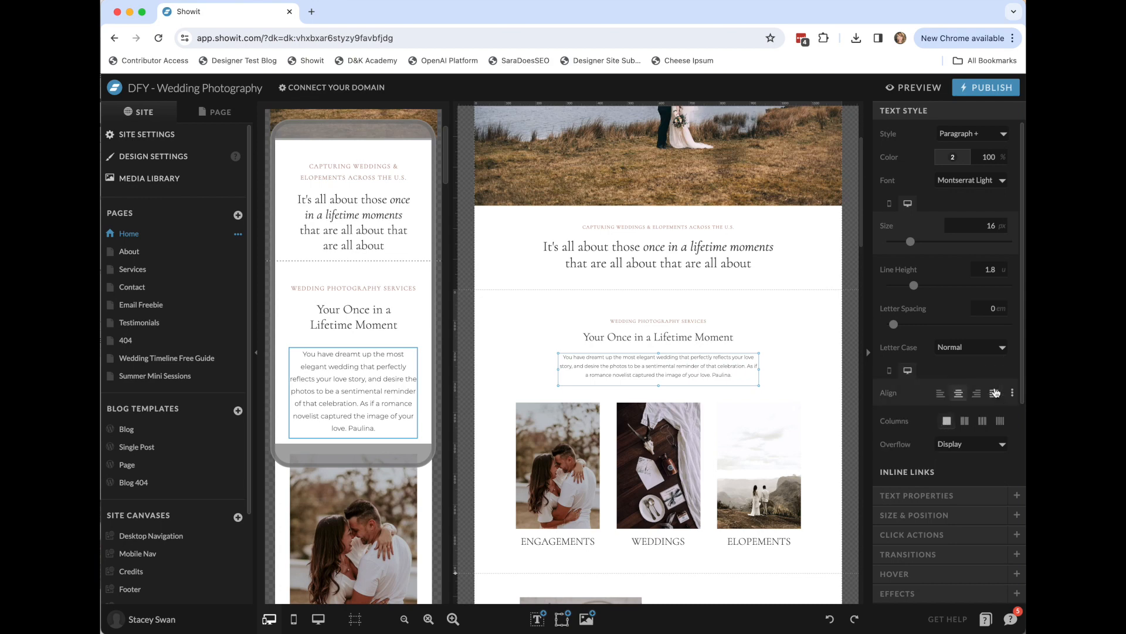
click(890, 371)
click(907, 370)
click(890, 371)
click(941, 394)
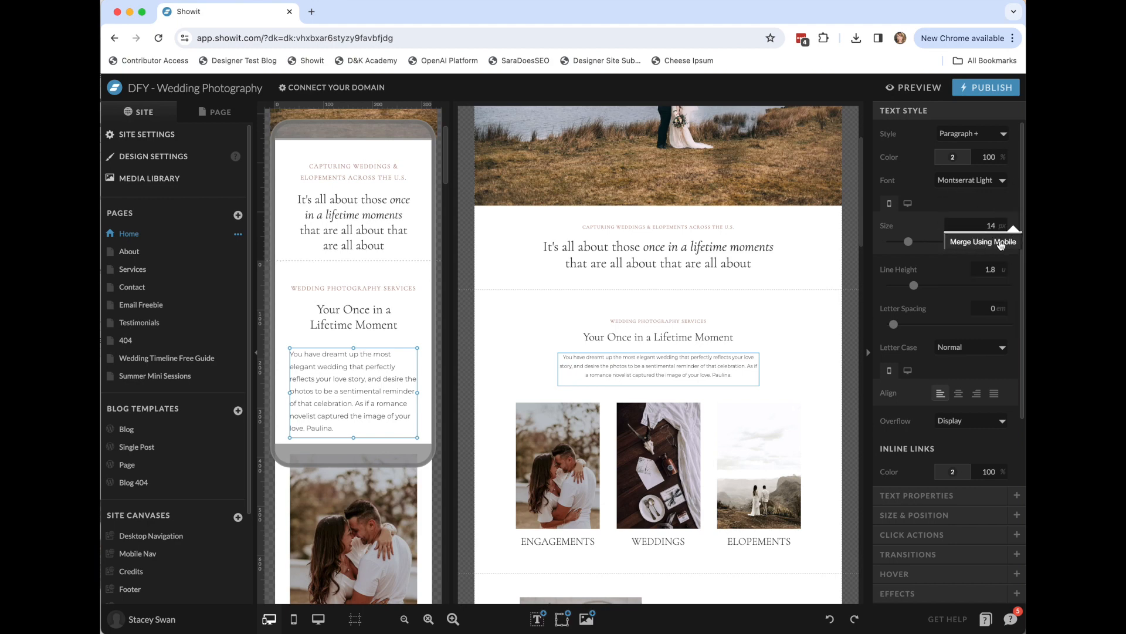
Merge the Services paragraph's mobile and desktop text sizes using the desktop value, and undo the merge
click(1001, 243)
click(908, 203)
click(892, 205)
click(908, 205)
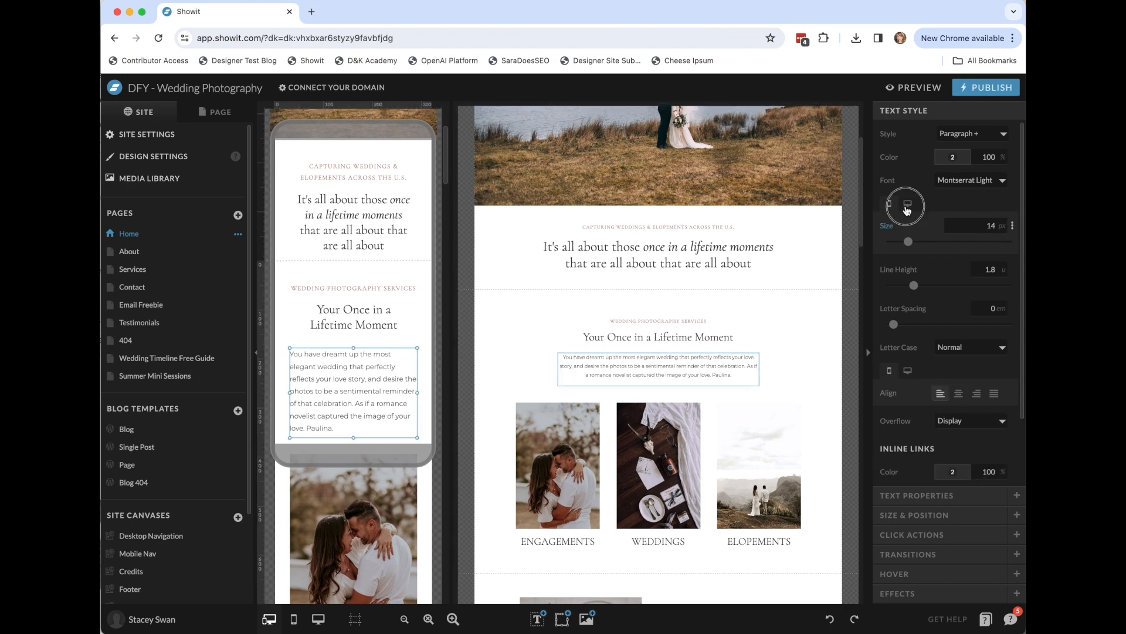
click(1012, 226)
click(971, 244)
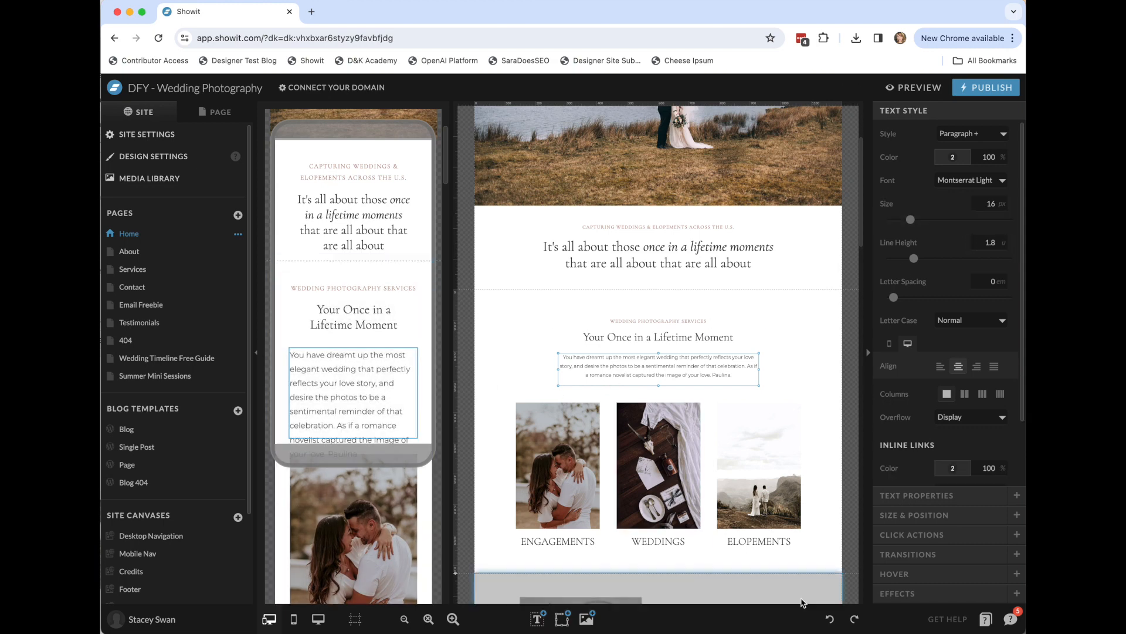
click(830, 619)
click(756, 332)
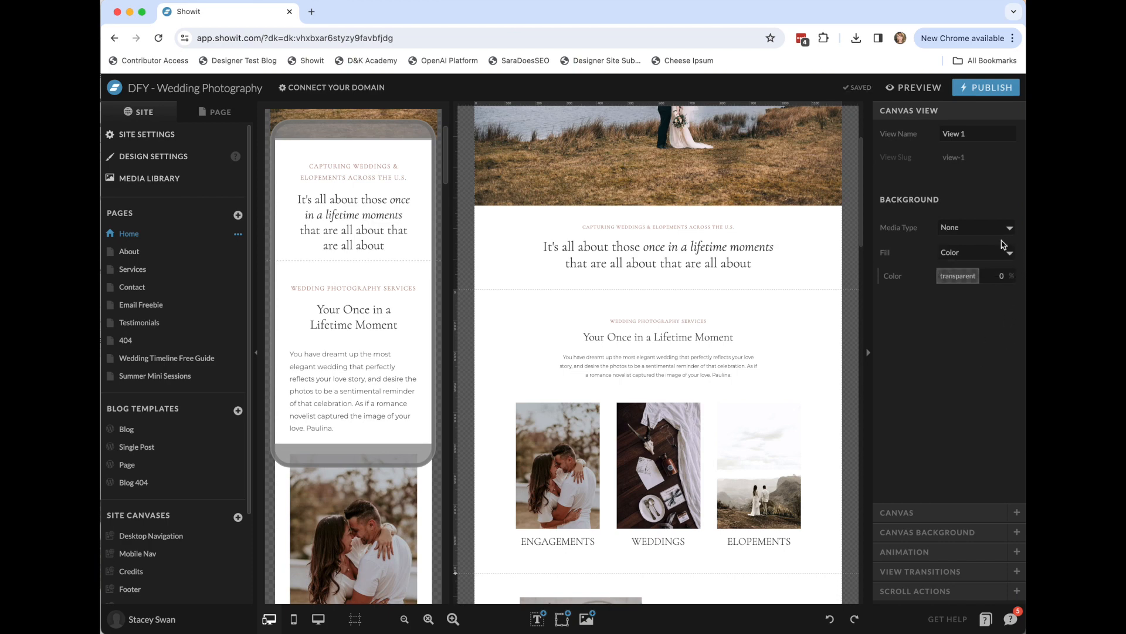
Go to the Home page's Testimonials canvas and display its View 2
click(753, 367)
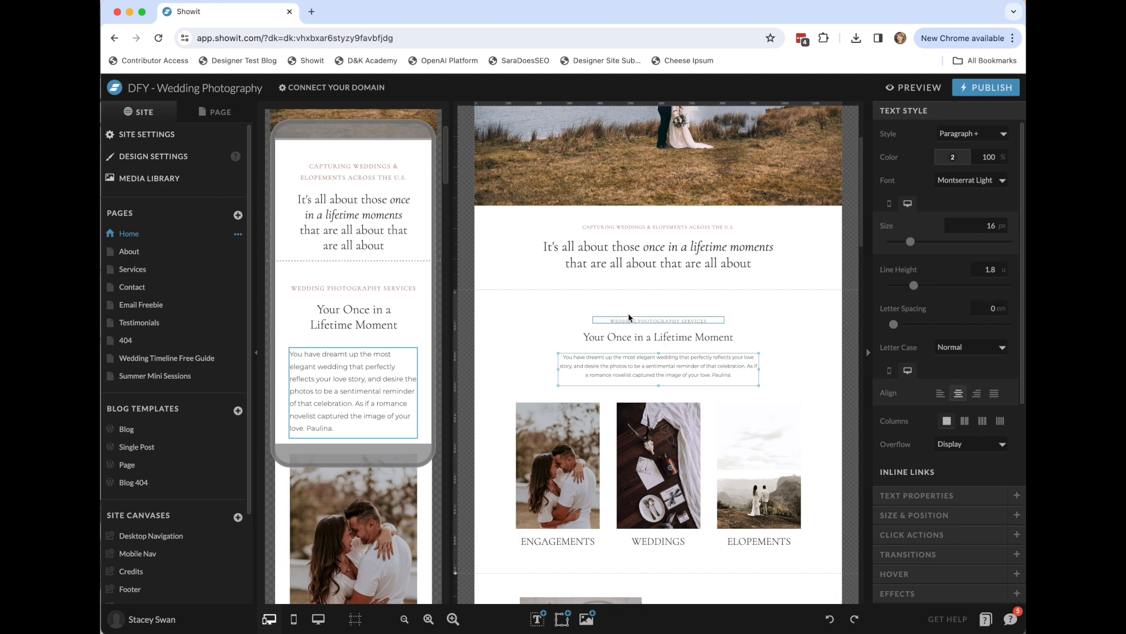
scroll(734, 329, down, 3)
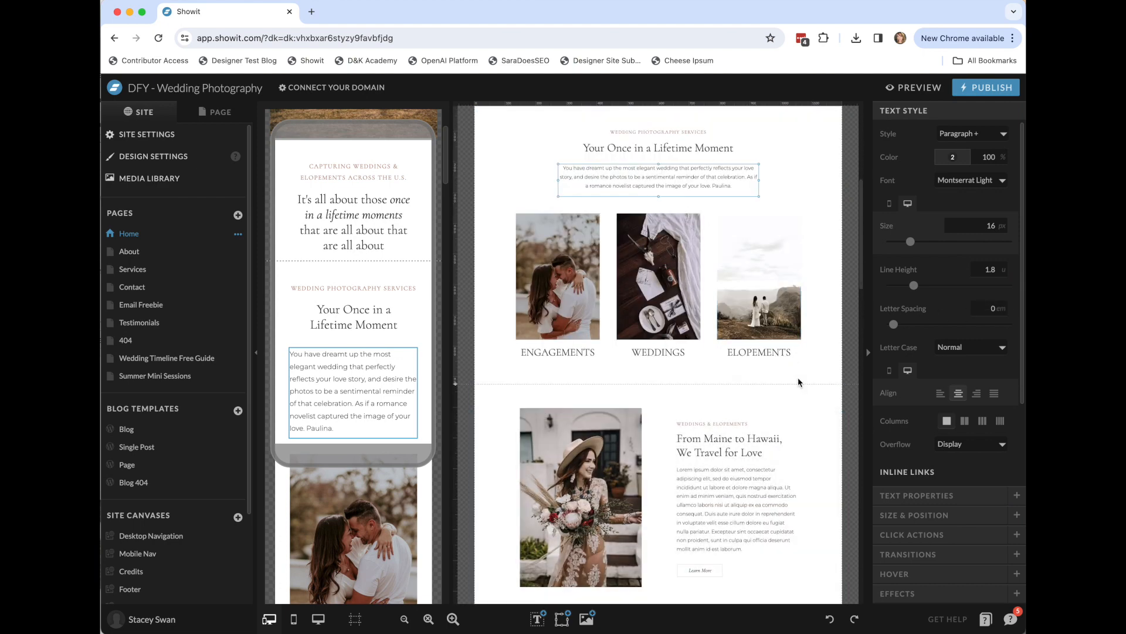
click(798, 377)
scroll(792, 378, down, 1)
scroll(792, 379, down, 10)
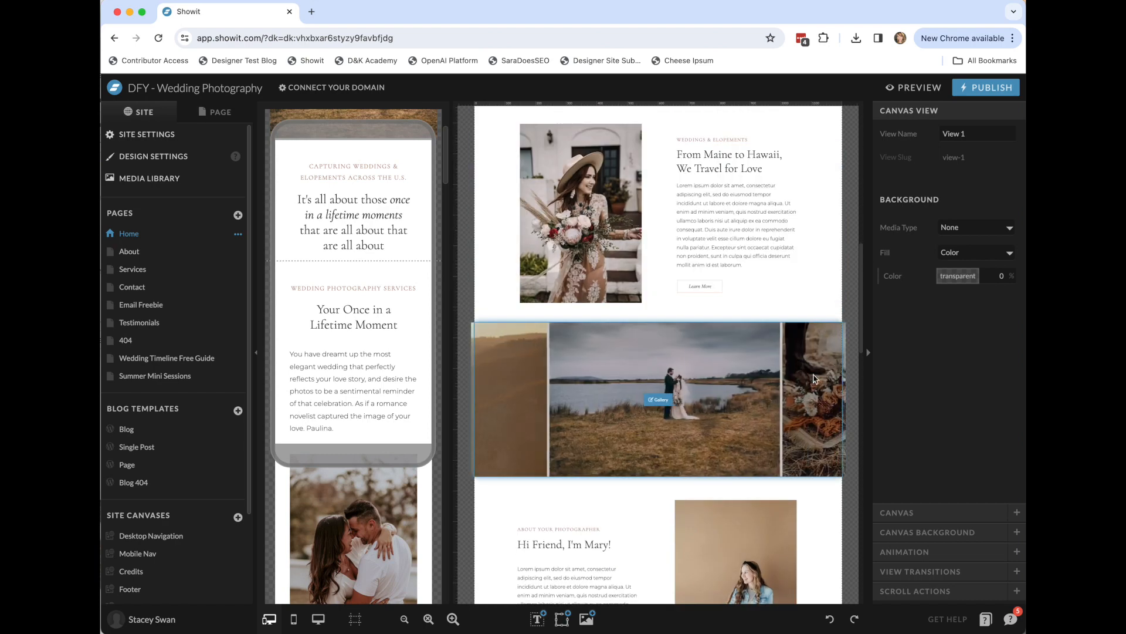
scroll(819, 373, down, 2)
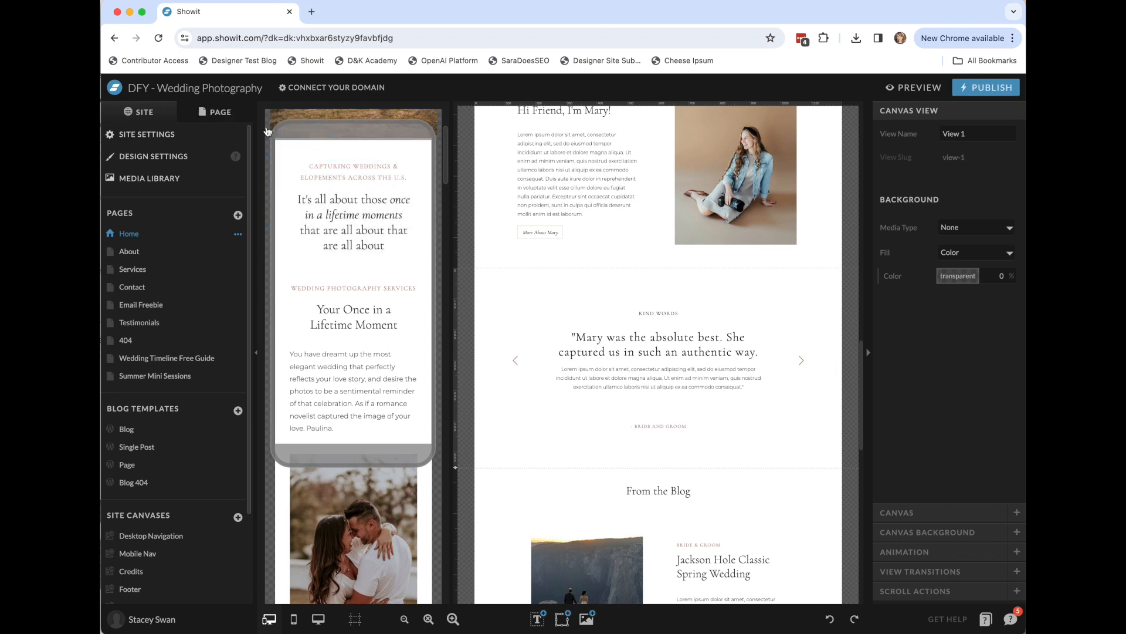
click(221, 112)
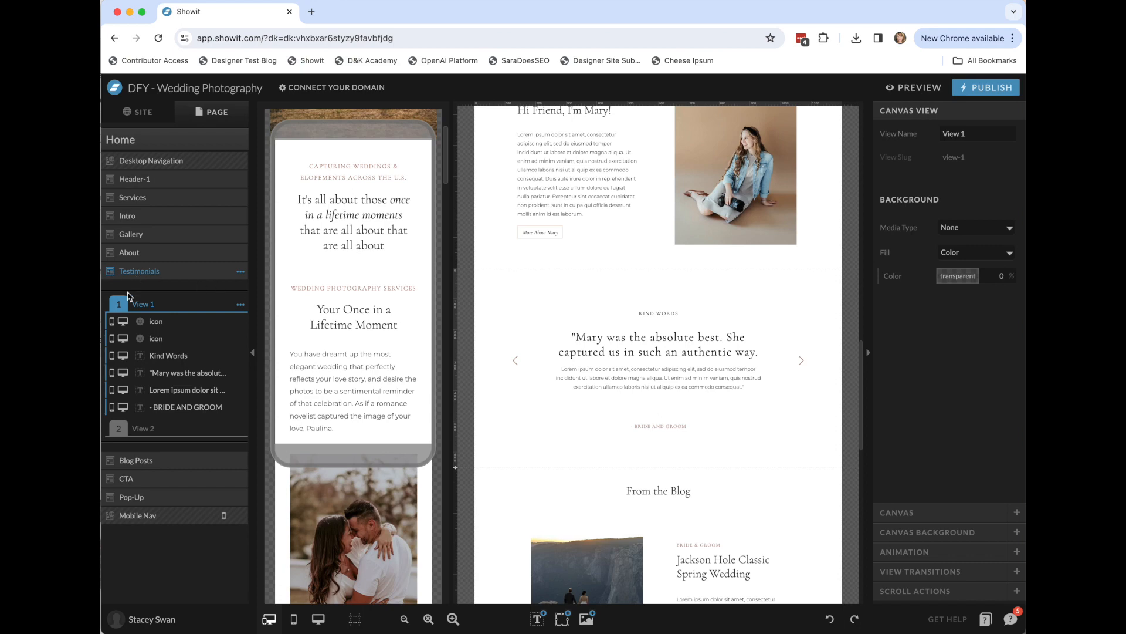
click(157, 431)
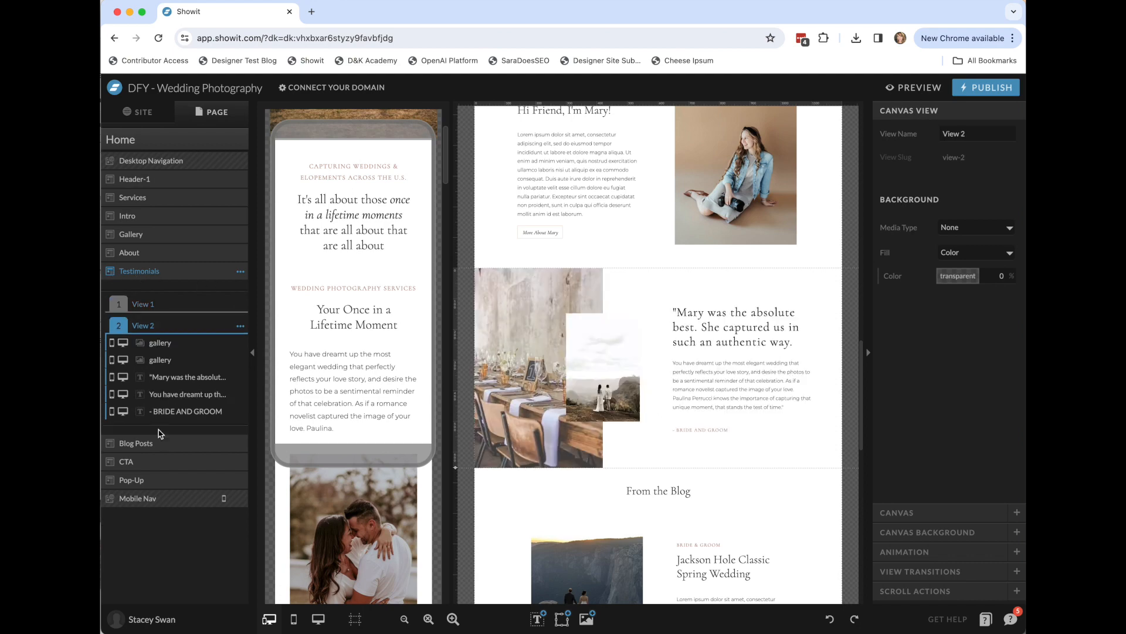
Duplicate View 1 of the Testimonials canvas
click(177, 304)
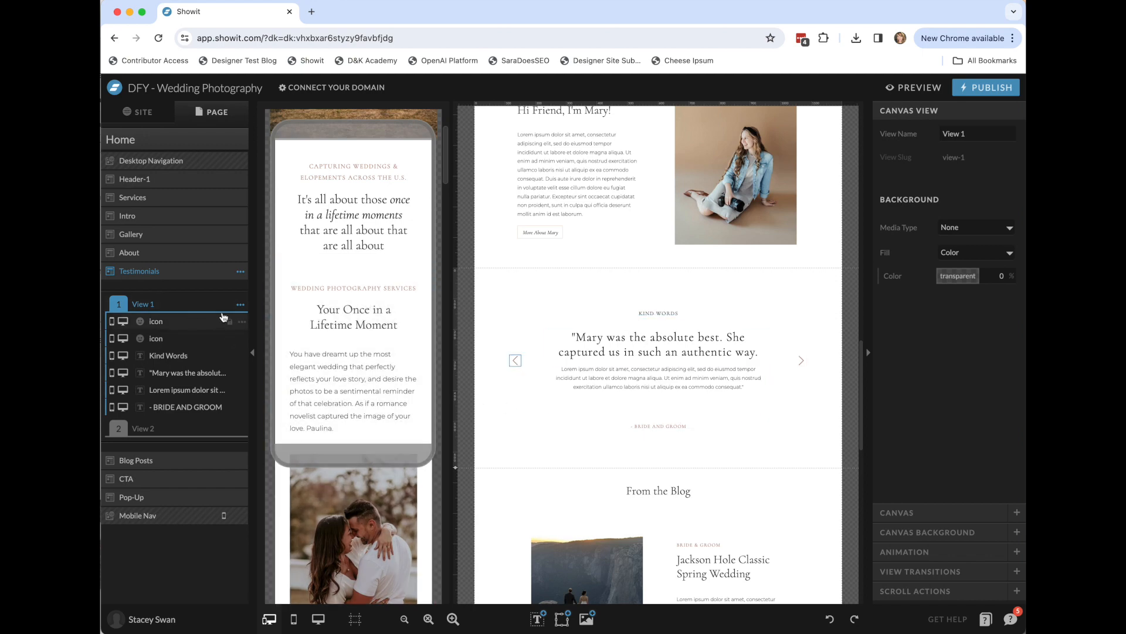
click(241, 306)
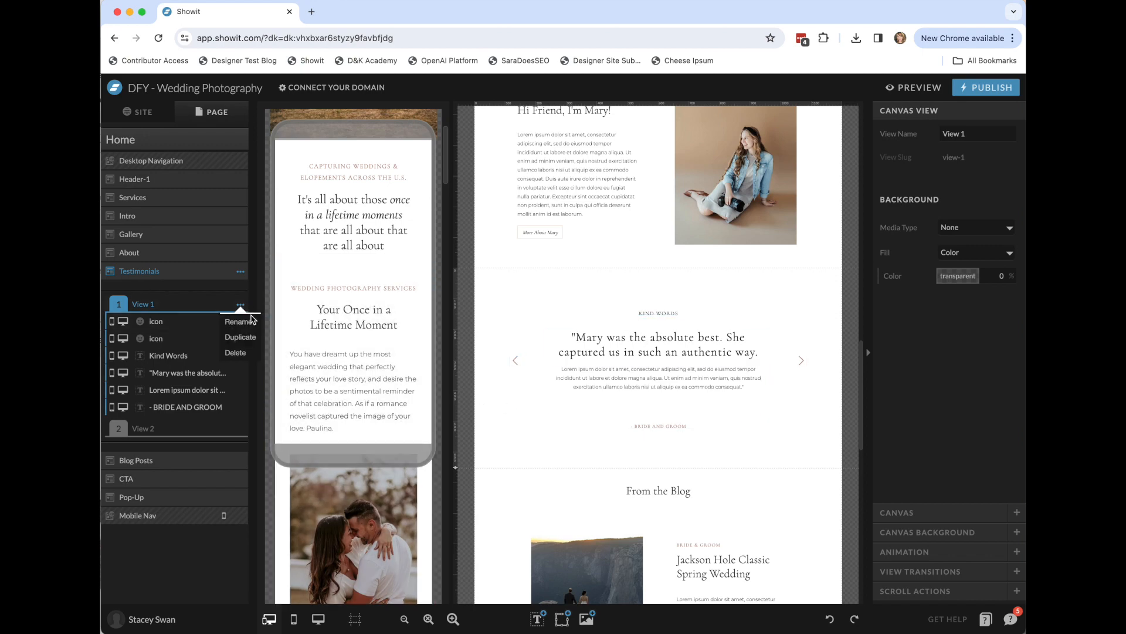
click(245, 342)
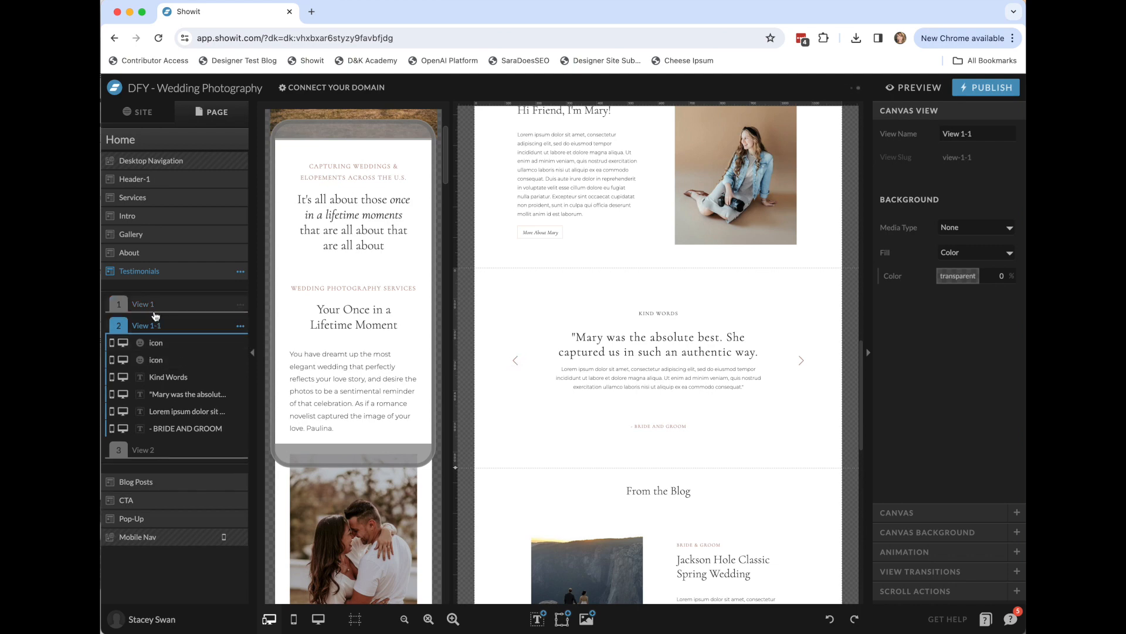
Replace the photographer's first name in the duplicated testimonial view's headline, and compare that view with View 1
click(180, 399)
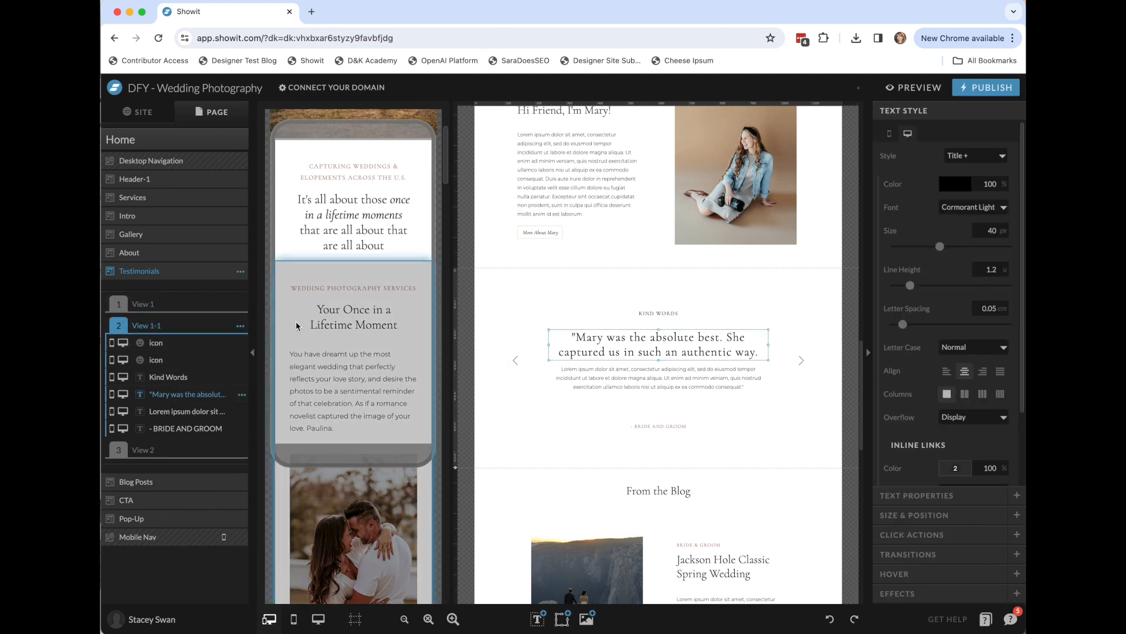
click(196, 303)
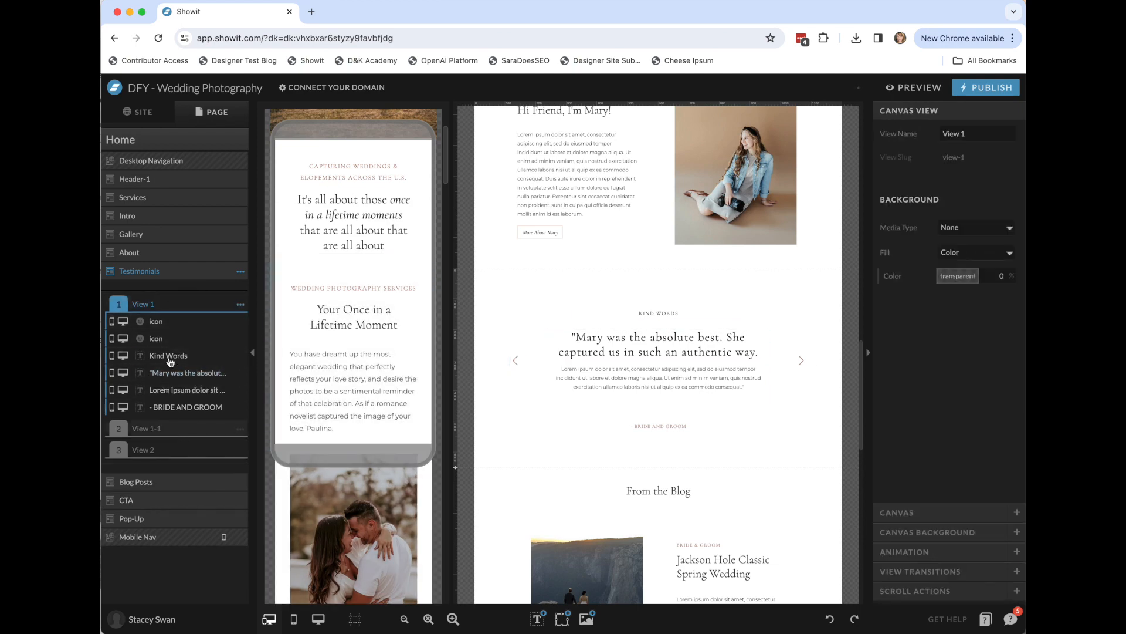
click(176, 429)
click(604, 353)
double_click(589, 338)
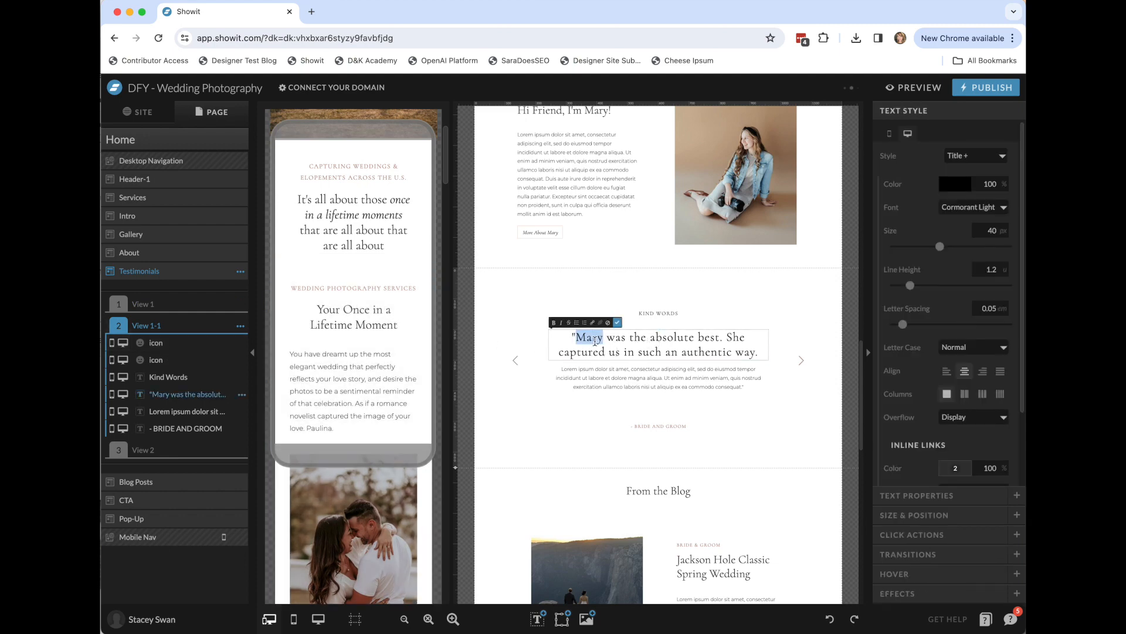
text(Stacey)
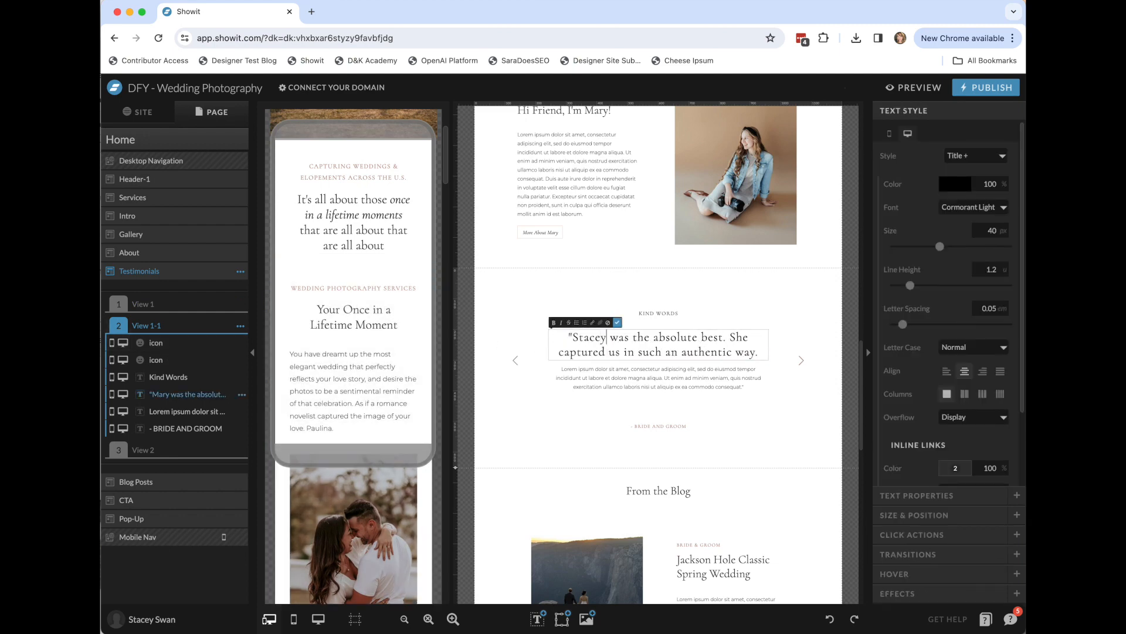
click(186, 310)
click(177, 432)
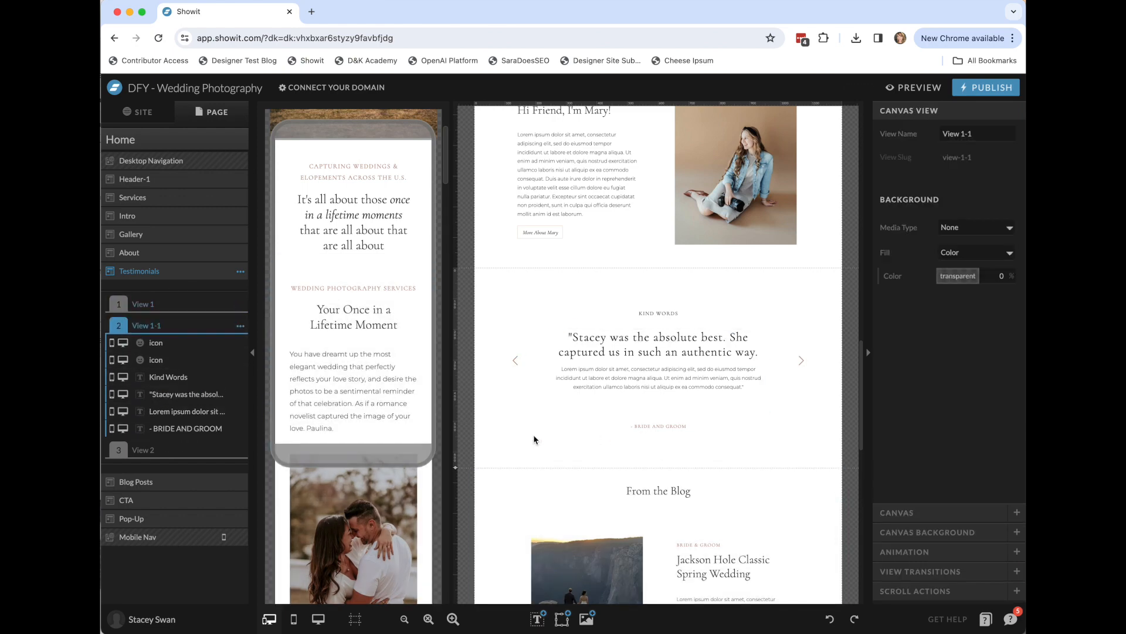
Try Auto Advance View in the duplicated testimonial view's transitions, and turn it off again
click(155, 270)
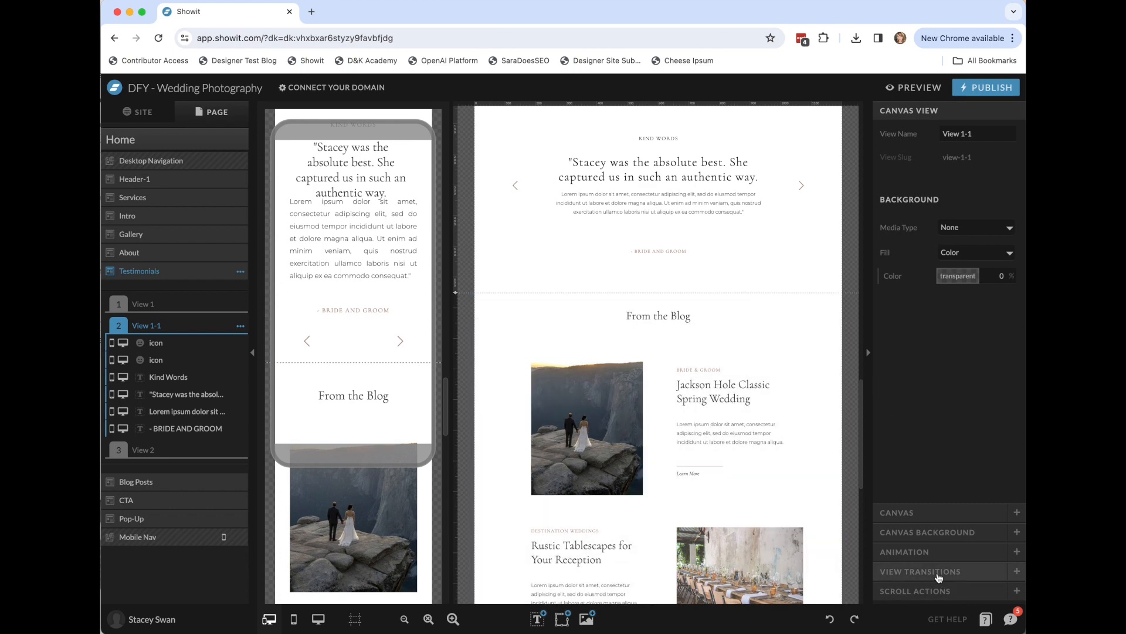
click(940, 572)
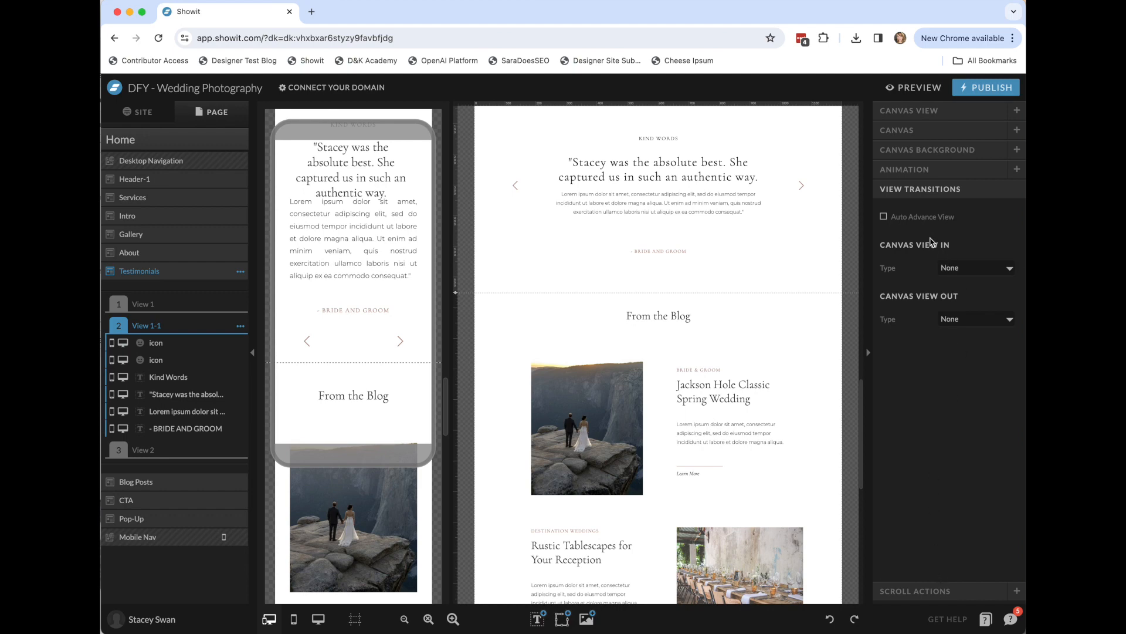
click(884, 216)
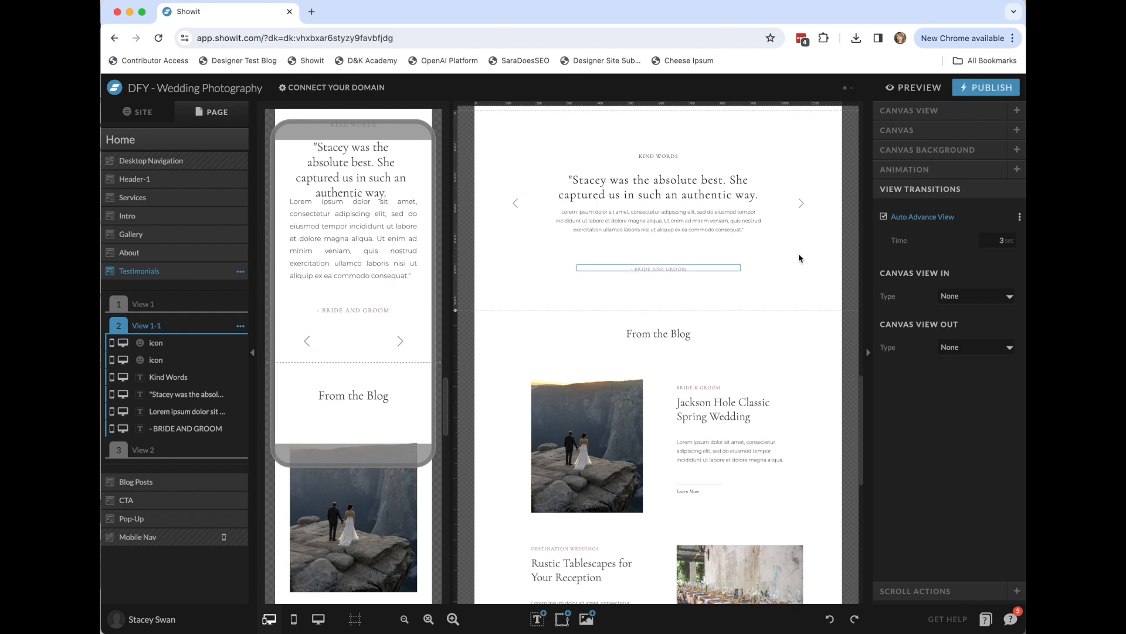
scroll(798, 257, up, 4)
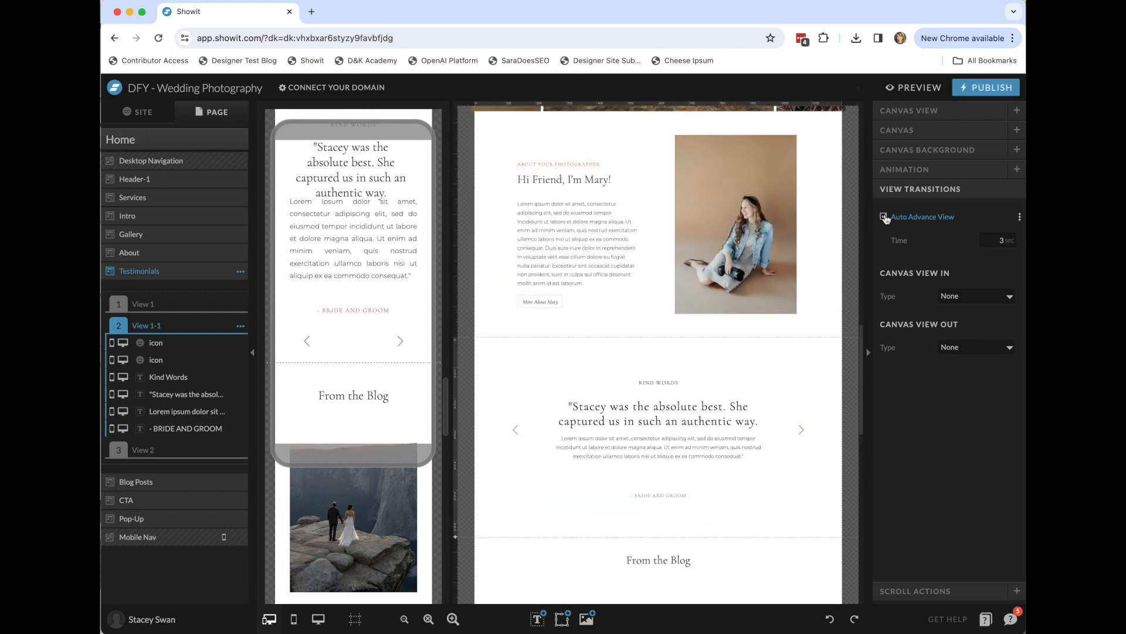
click(885, 217)
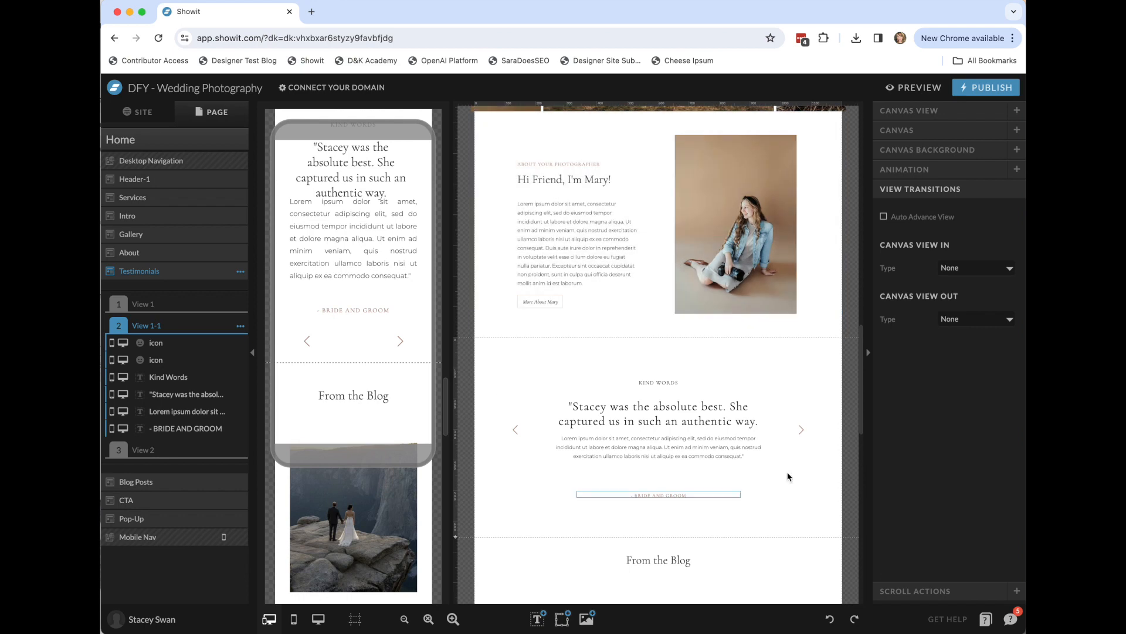
Examine the canvas link settings of the duplicated view's next arrow and of View 1's previous arrow in Testimonials
scroll(798, 436, down, 1)
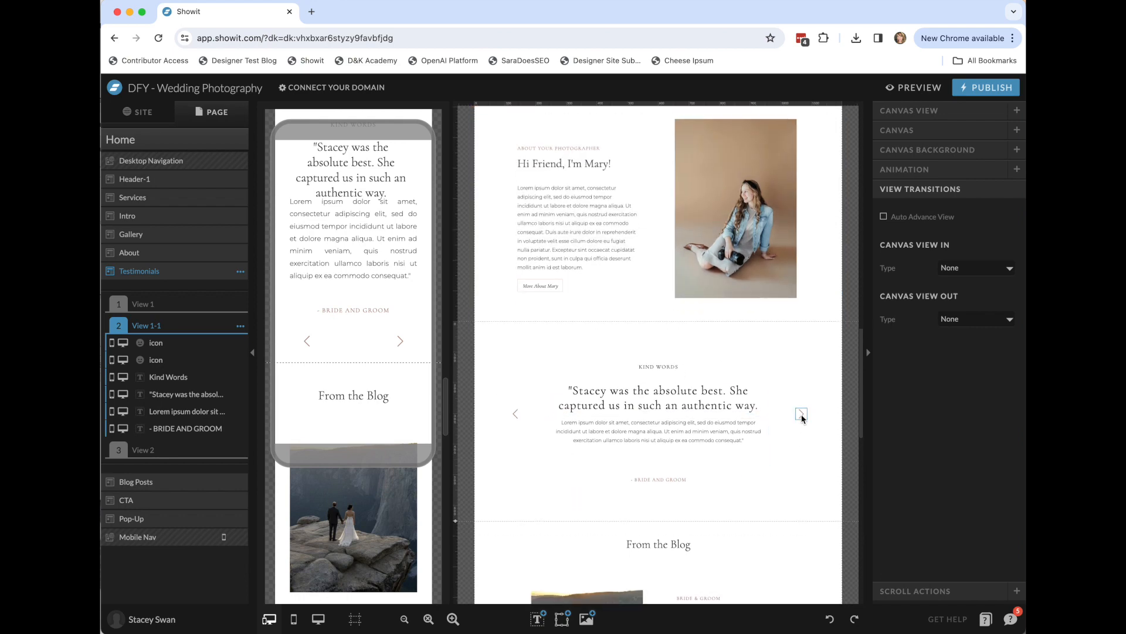
click(802, 416)
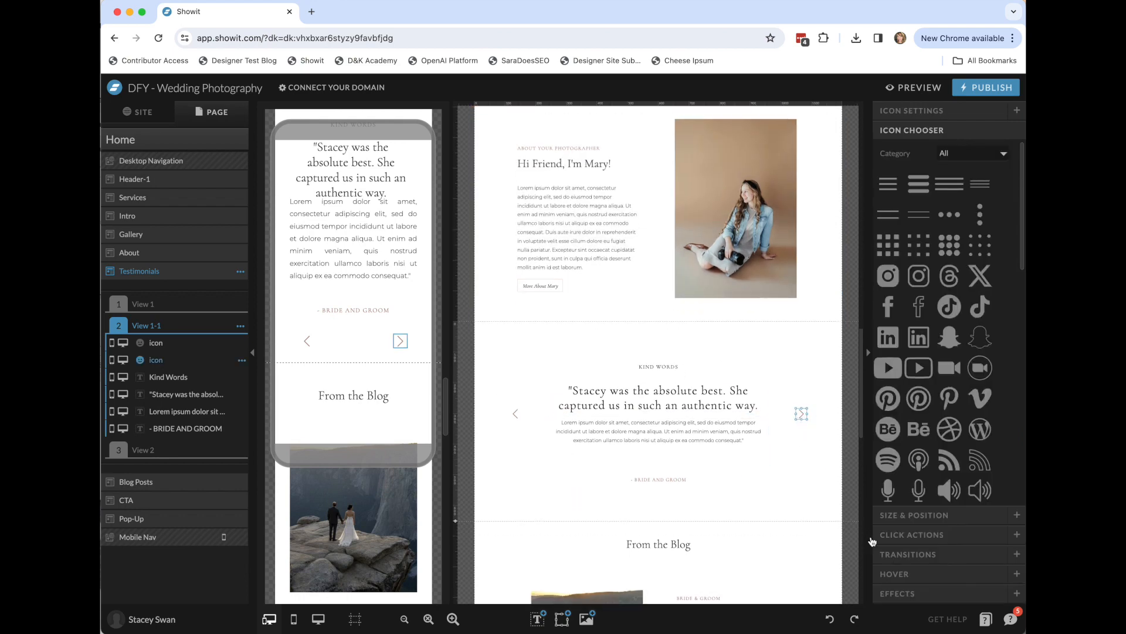
click(913, 535)
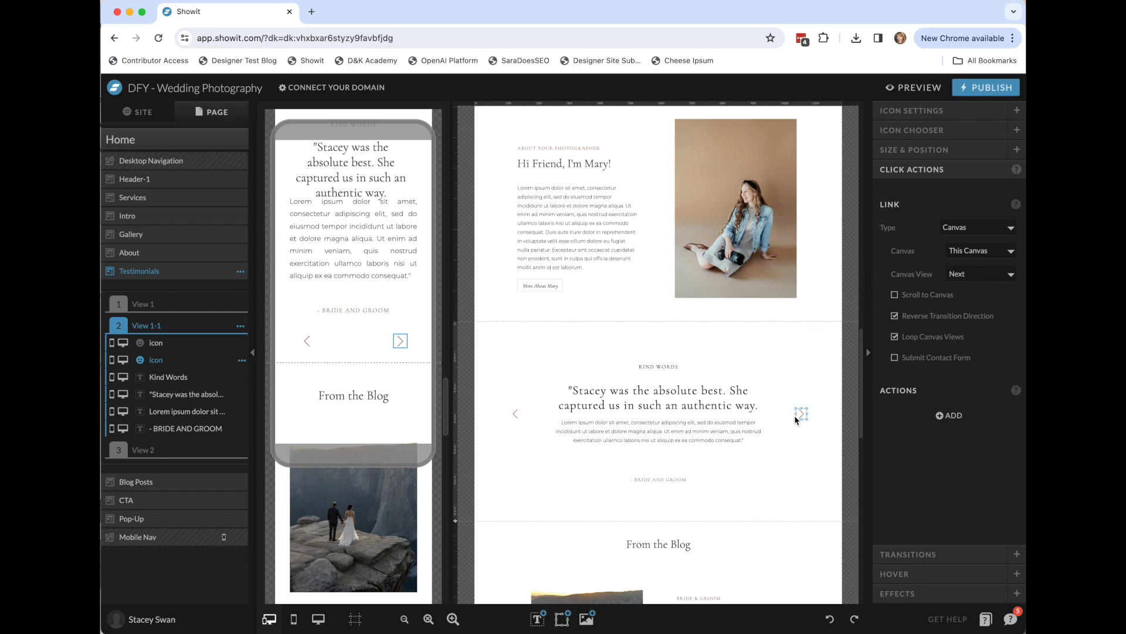
click(143, 304)
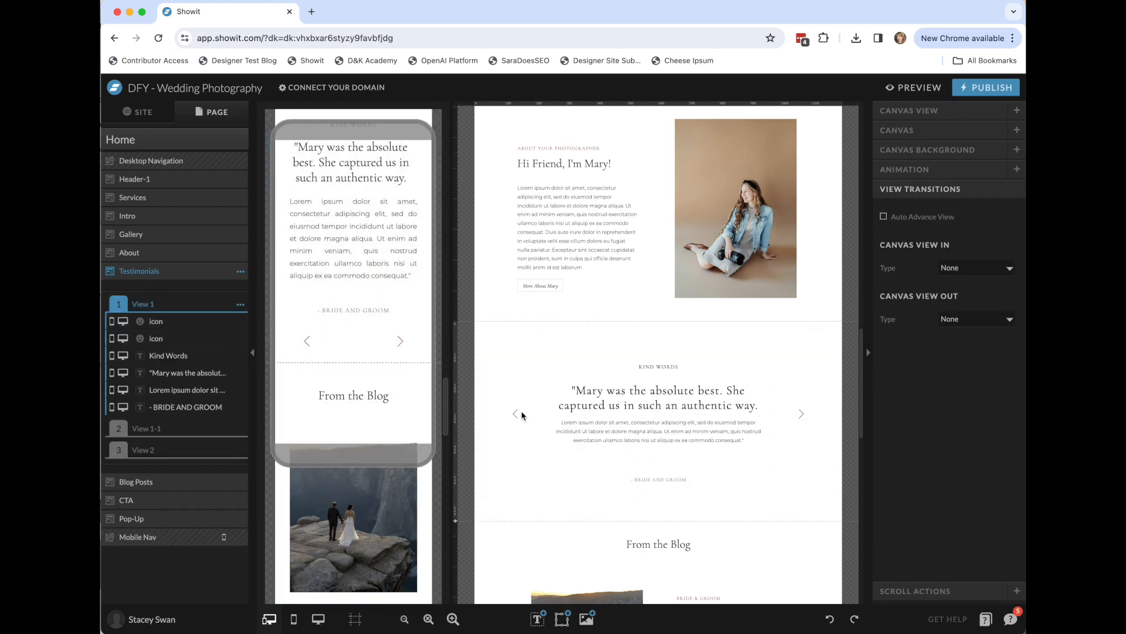
click(517, 413)
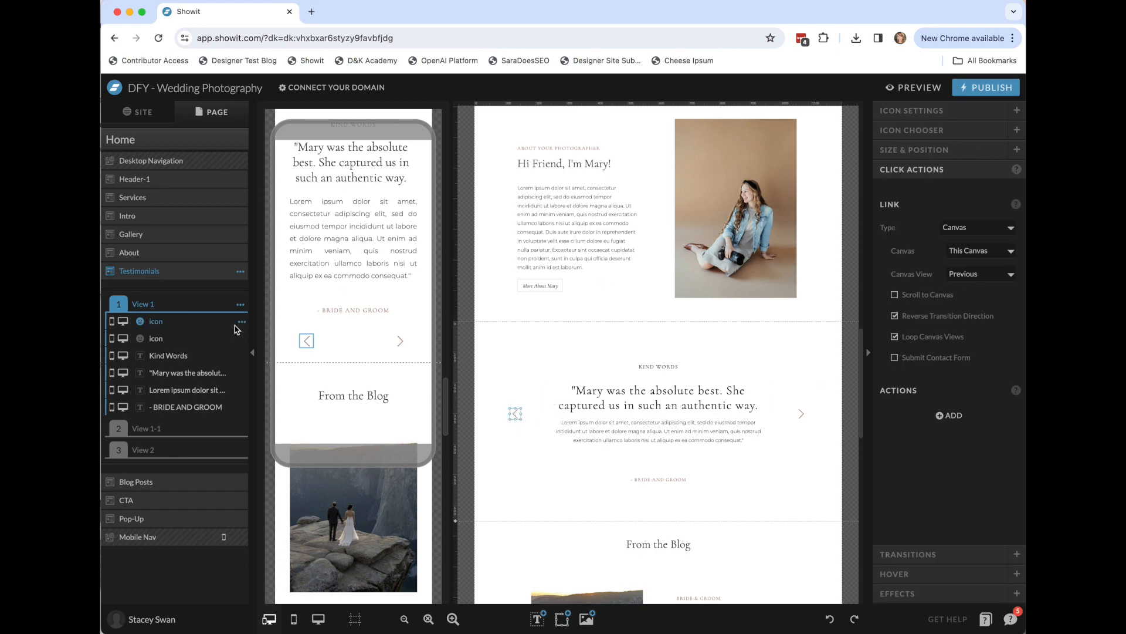
click(787, 480)
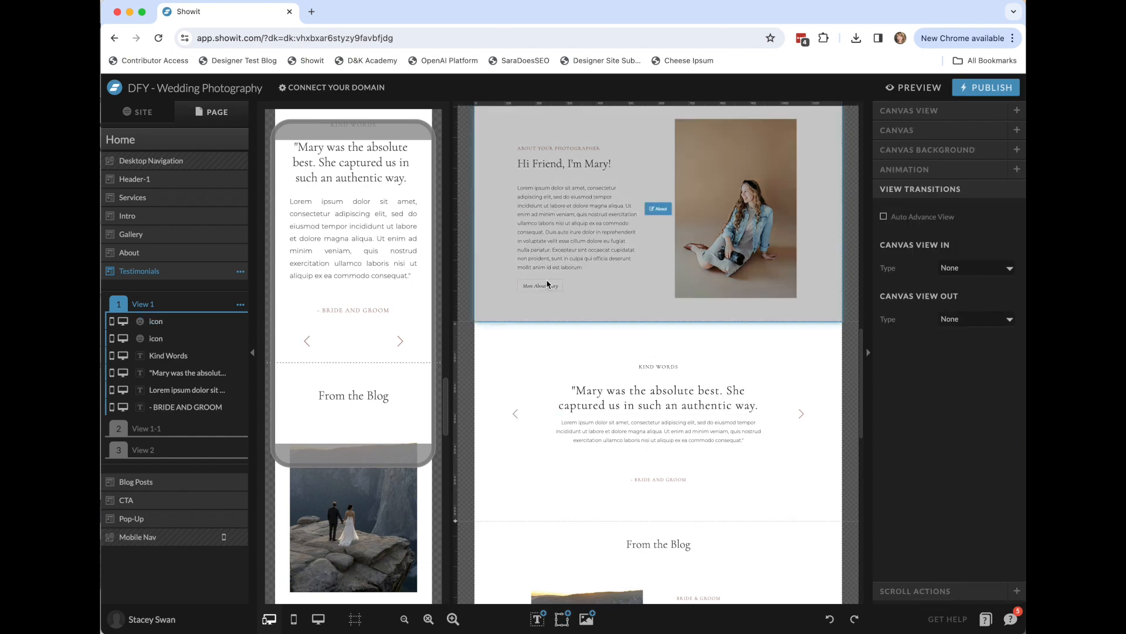
Link the button box below the About canvas's paragraph to the About page
click(546, 283)
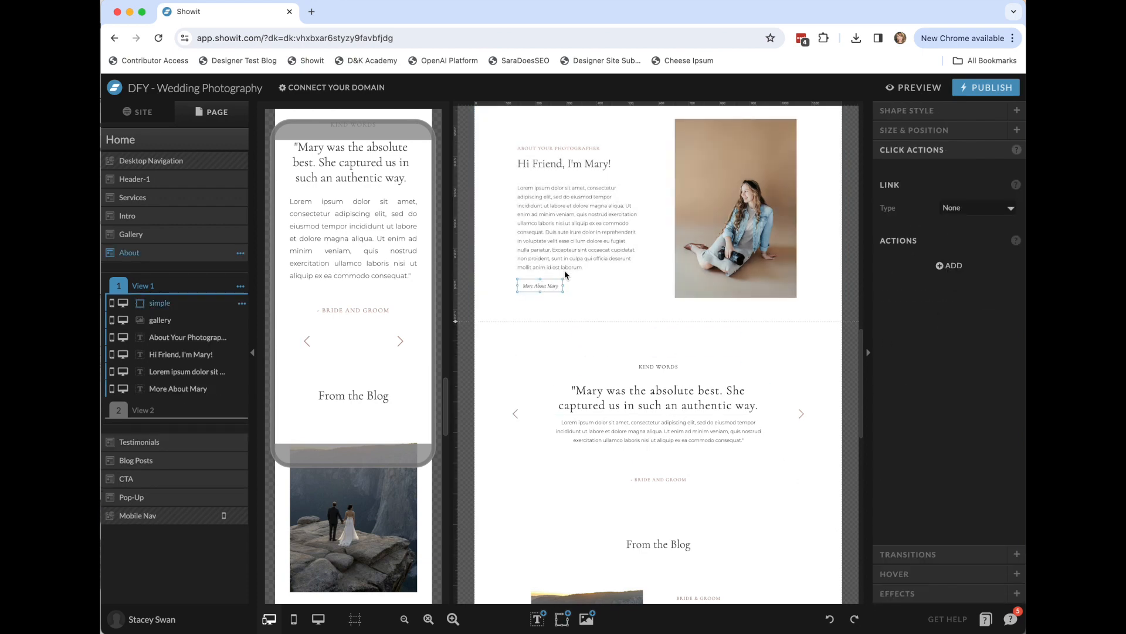
click(981, 211)
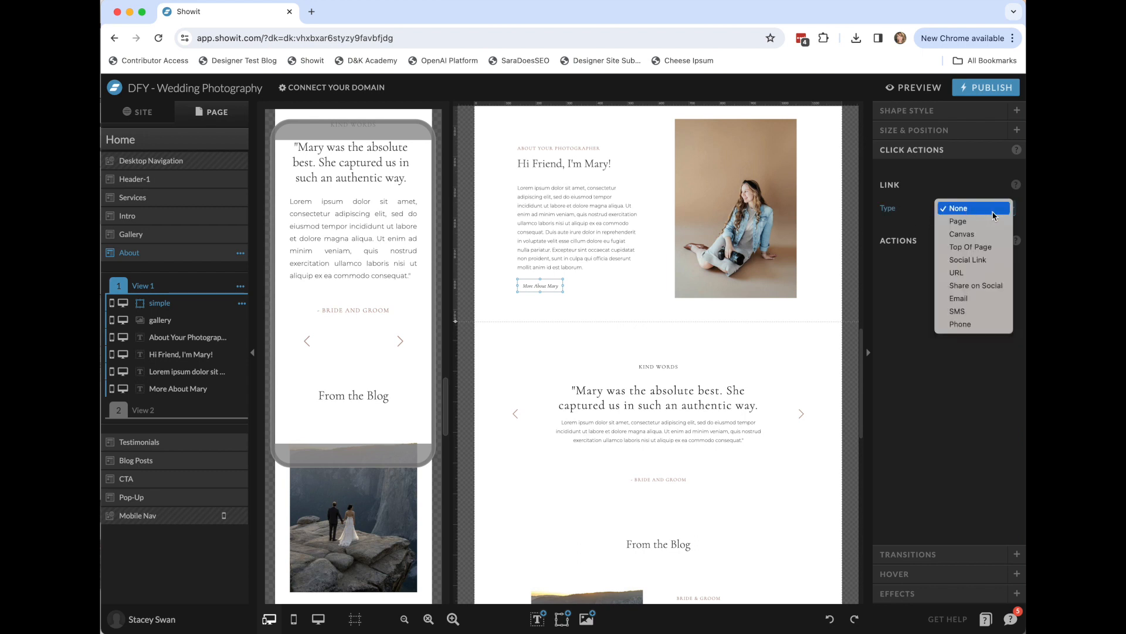
click(963, 225)
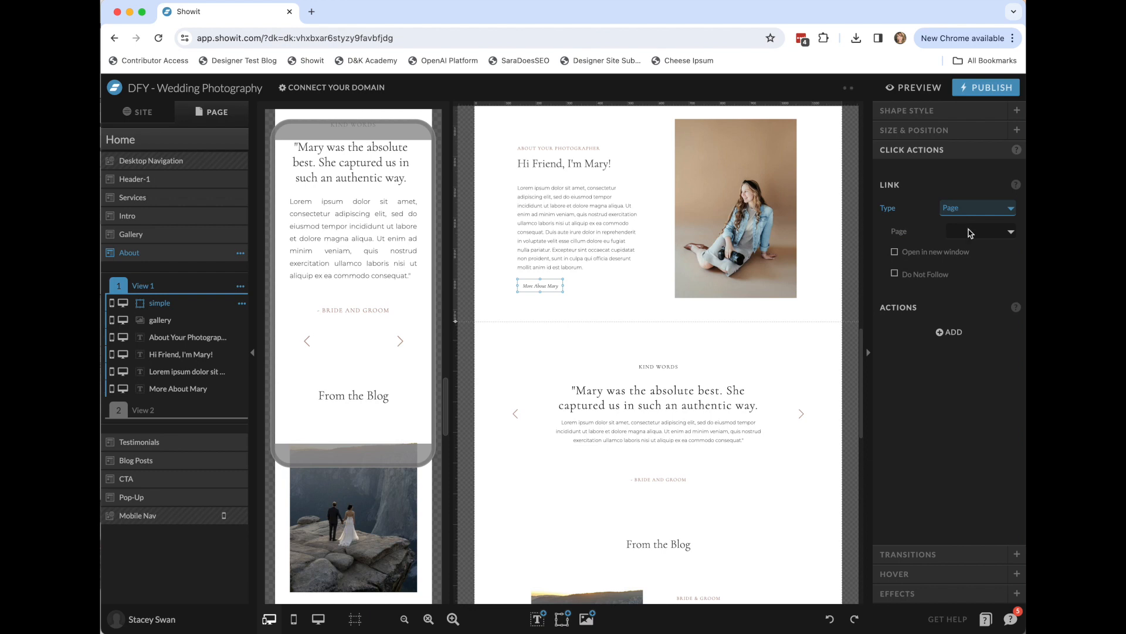
click(1006, 233)
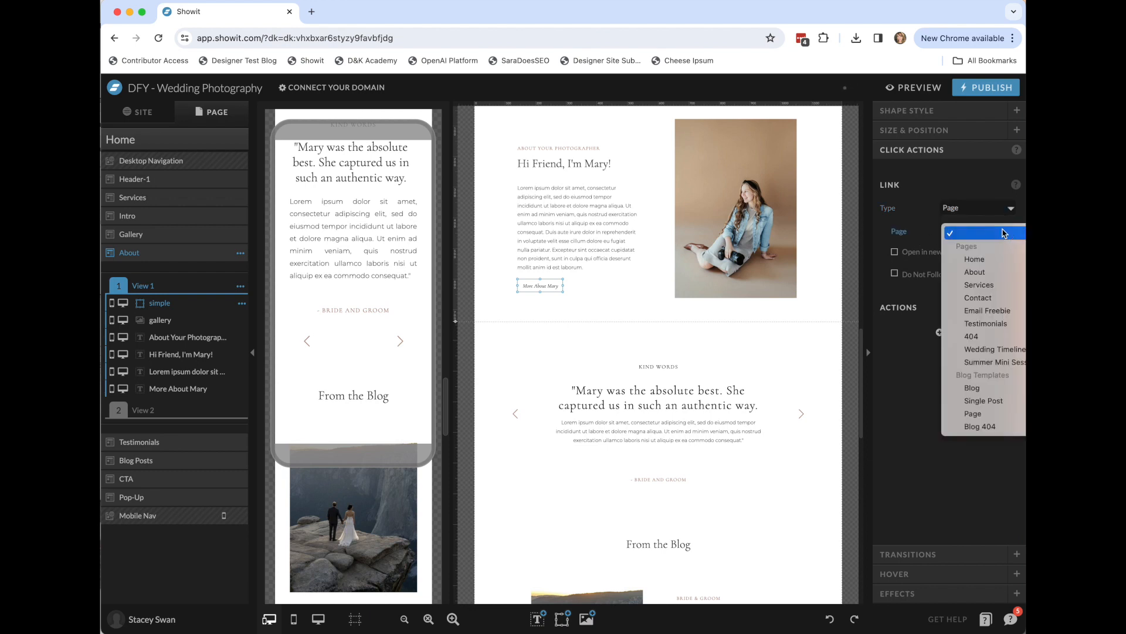
click(997, 274)
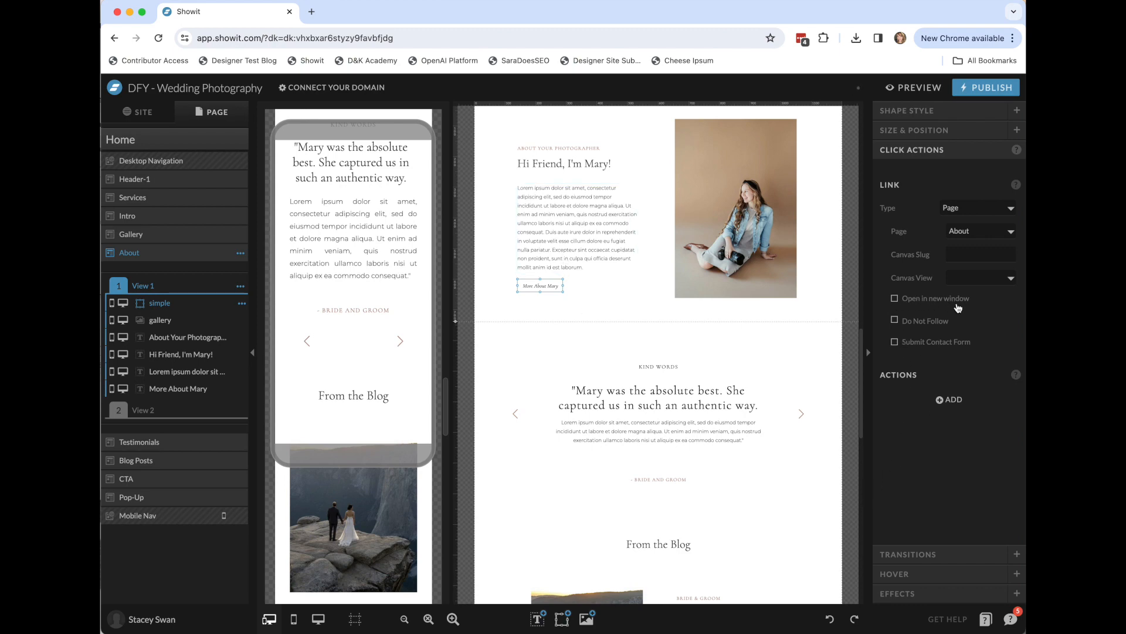
click(646, 293)
Review the link types available for a selected phrase in the Intro canvas's paragraph, and cancel the link
scroll(651, 295, up, 5)
scroll(652, 299, up, 10)
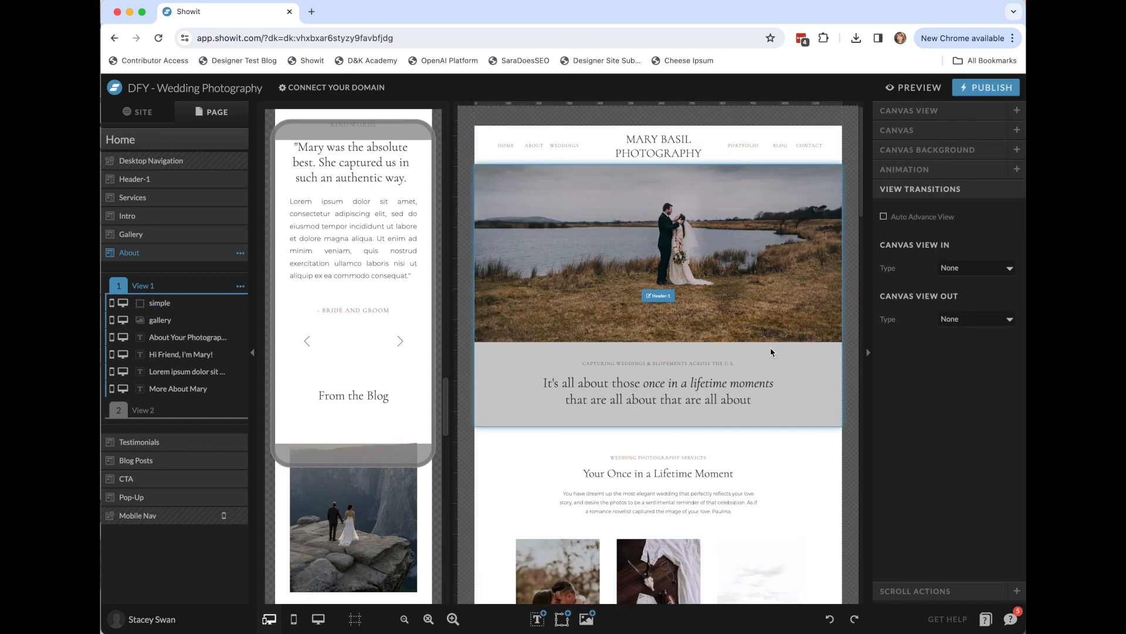
scroll(770, 348, down, 8)
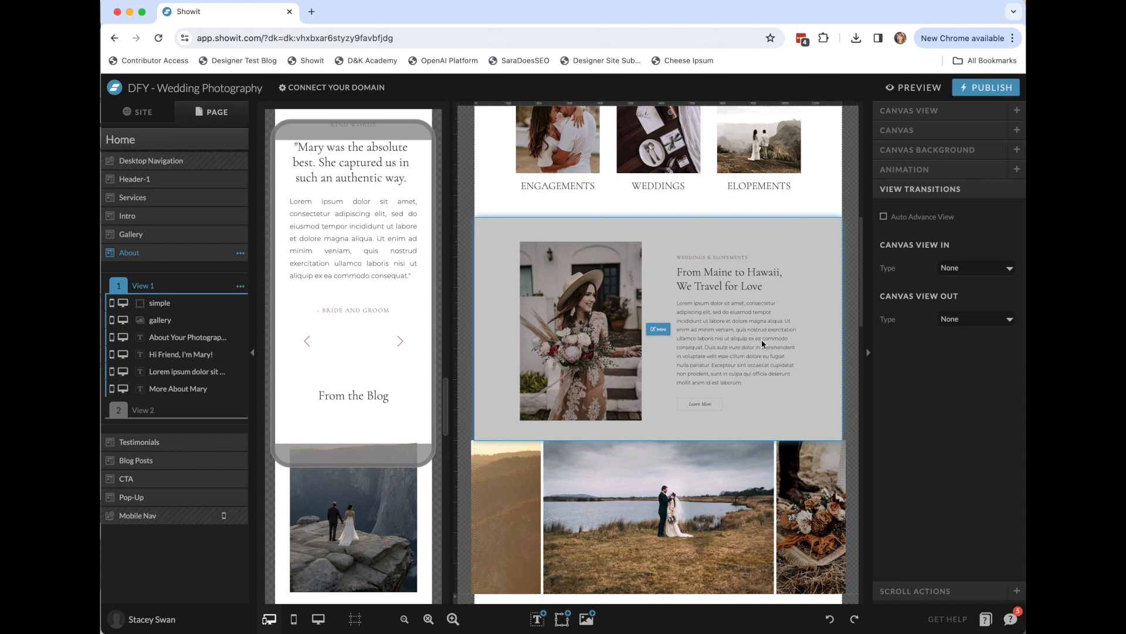
click(762, 342)
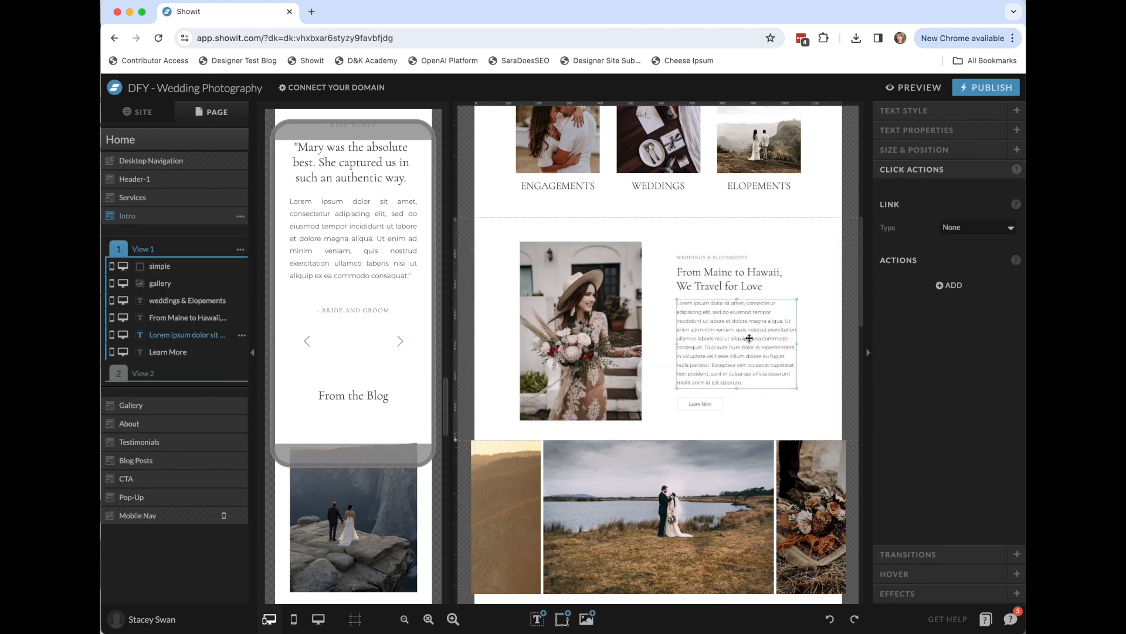
double_click(706, 343)
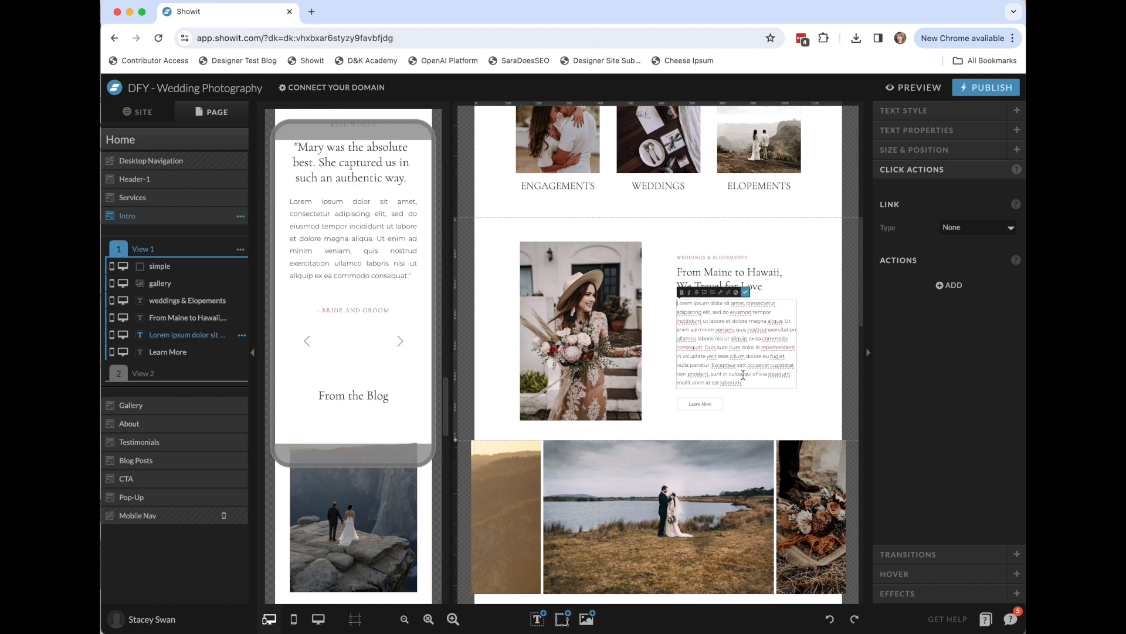
drag(692, 332, 733, 331)
click(722, 293)
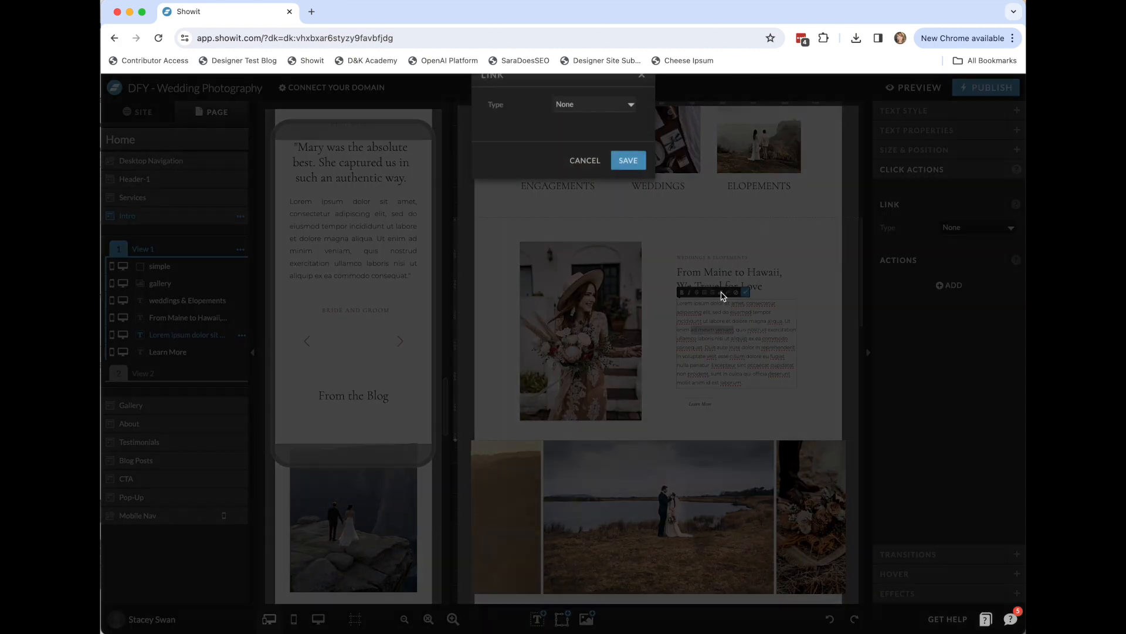
click(608, 140)
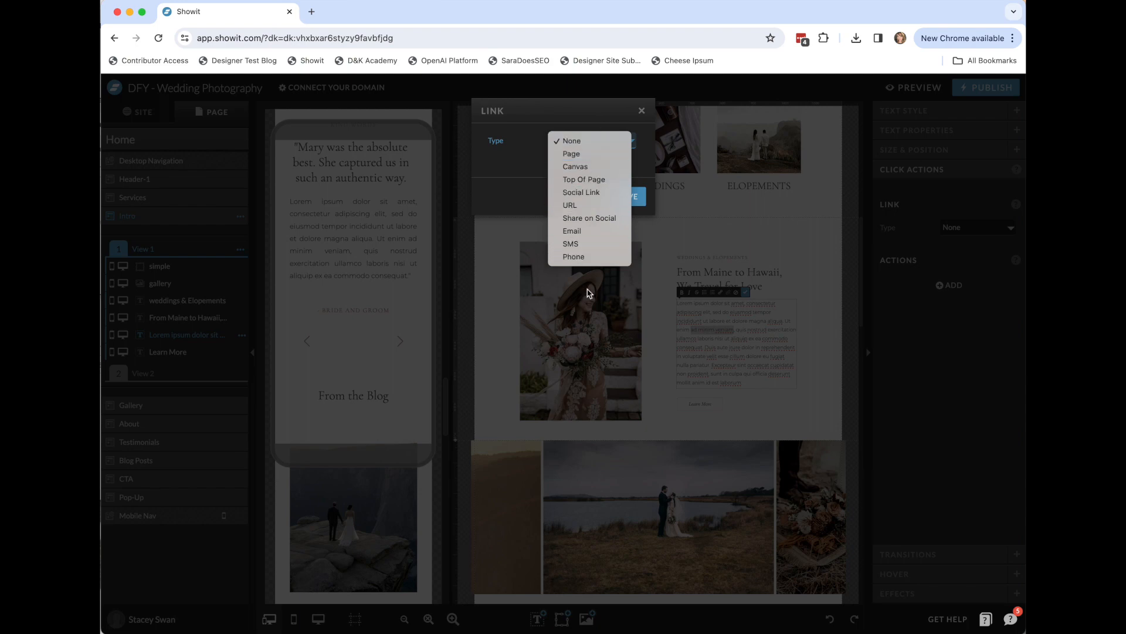
click(529, 190)
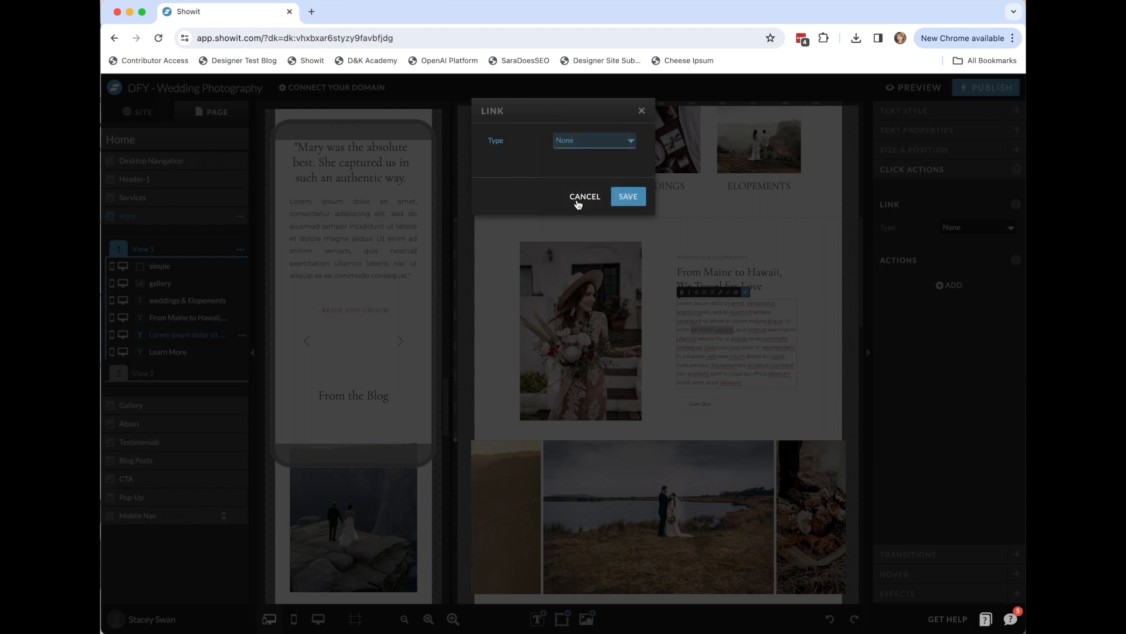
click(590, 200)
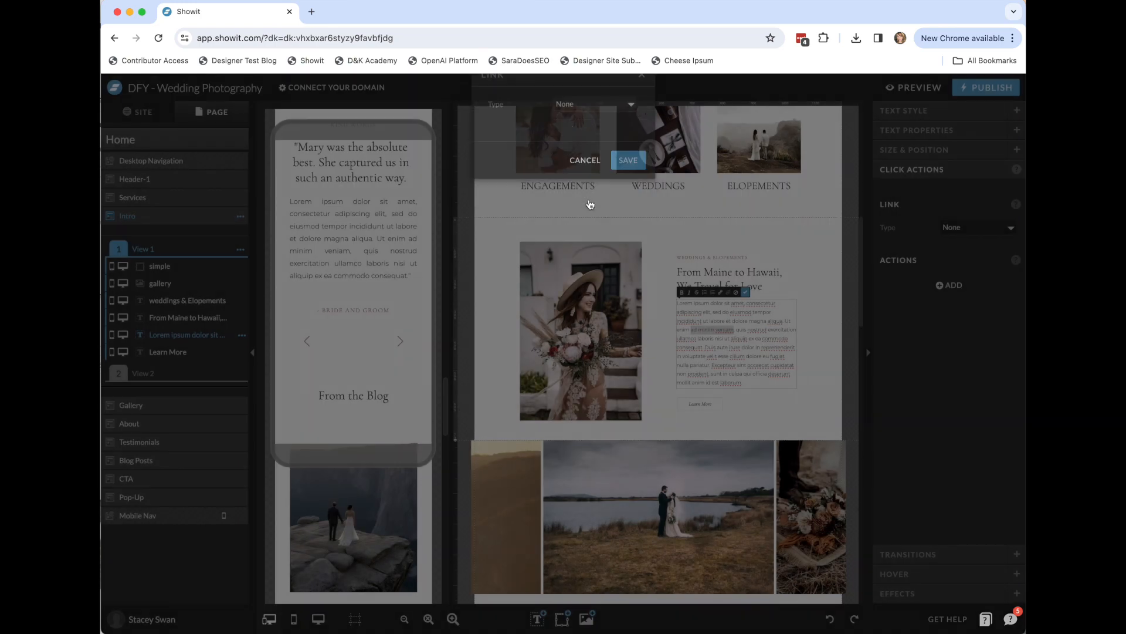
click(816, 365)
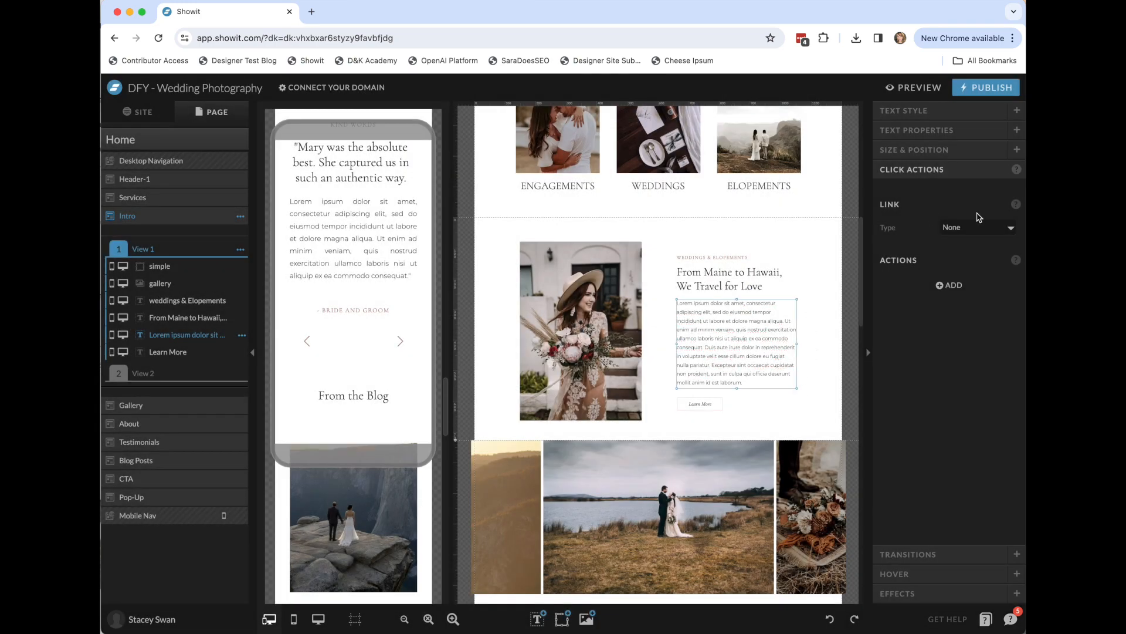
scroll(835, 405, down, 15)
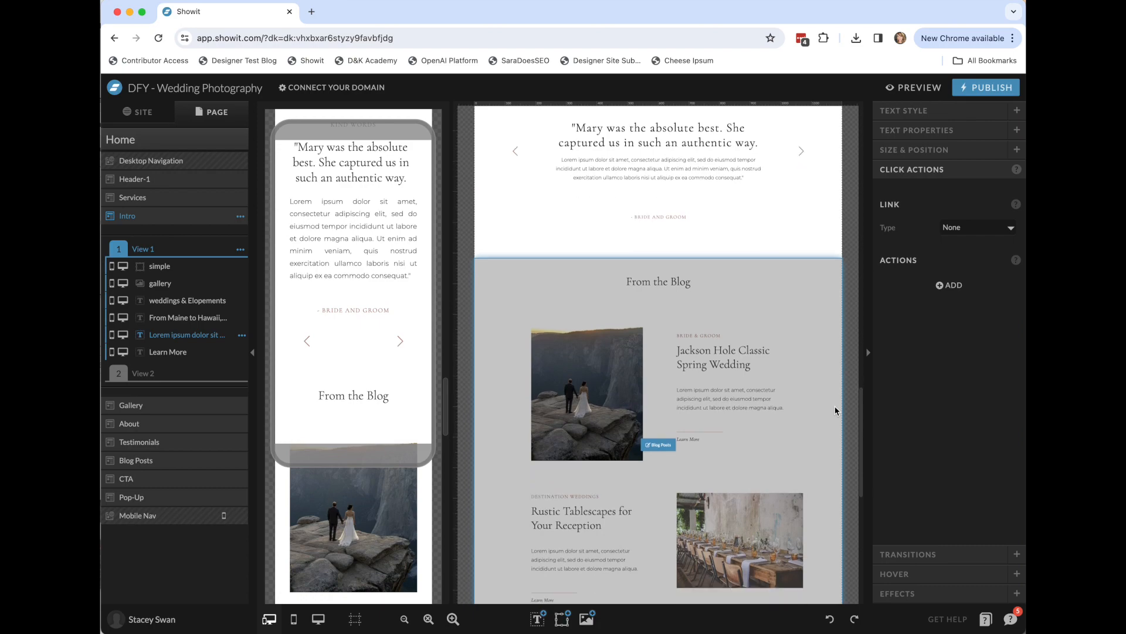
scroll(835, 411, up, 15)
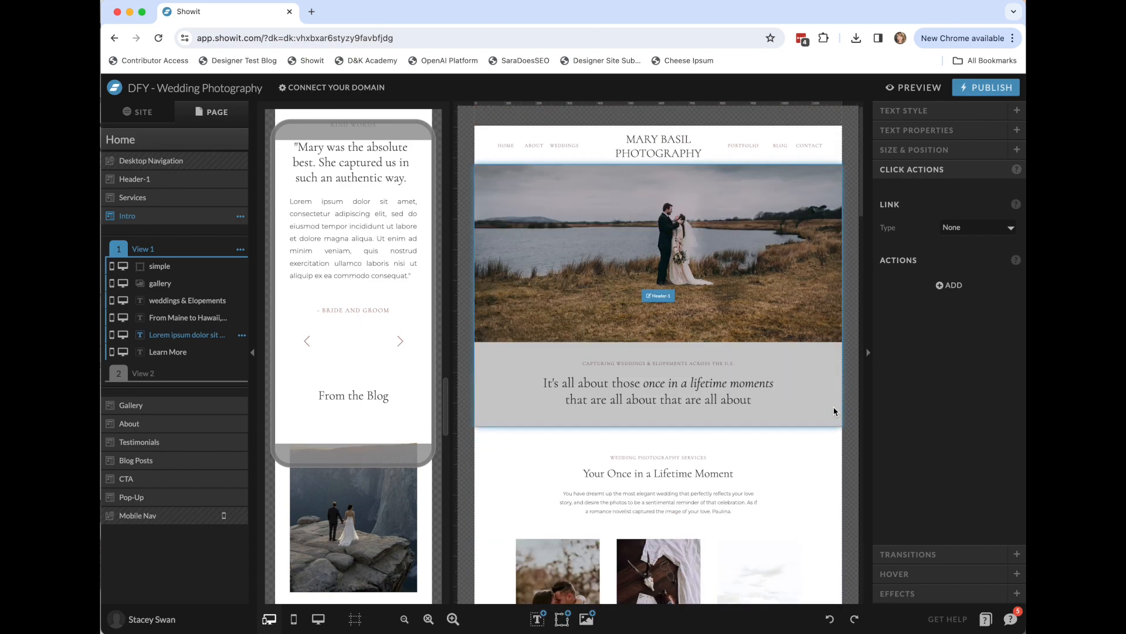
Add the current site's Footer site canvas to the end of the Home page
scroll(844, 399, down, 3)
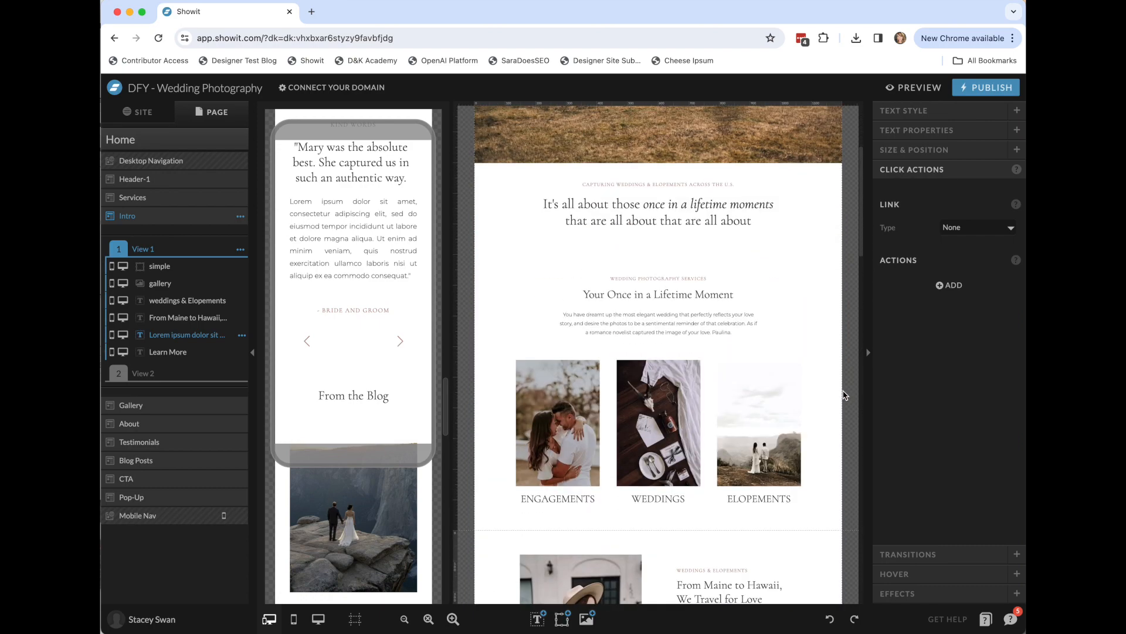
scroll(844, 397, up, 3)
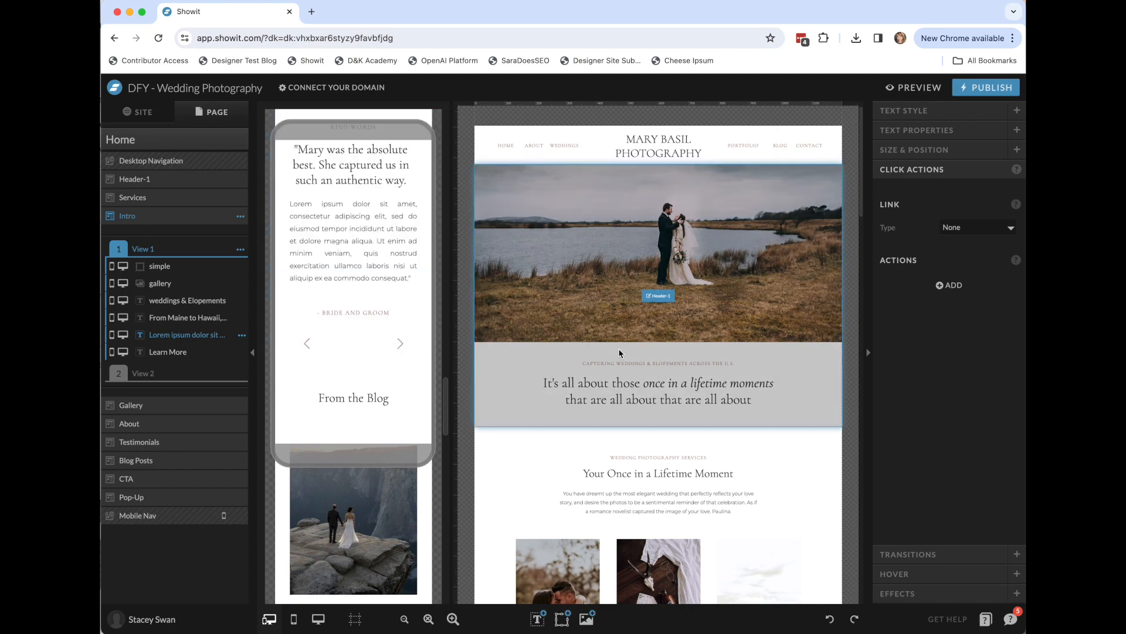
scroll(801, 456, down, 8)
scroll(811, 451, down, 20)
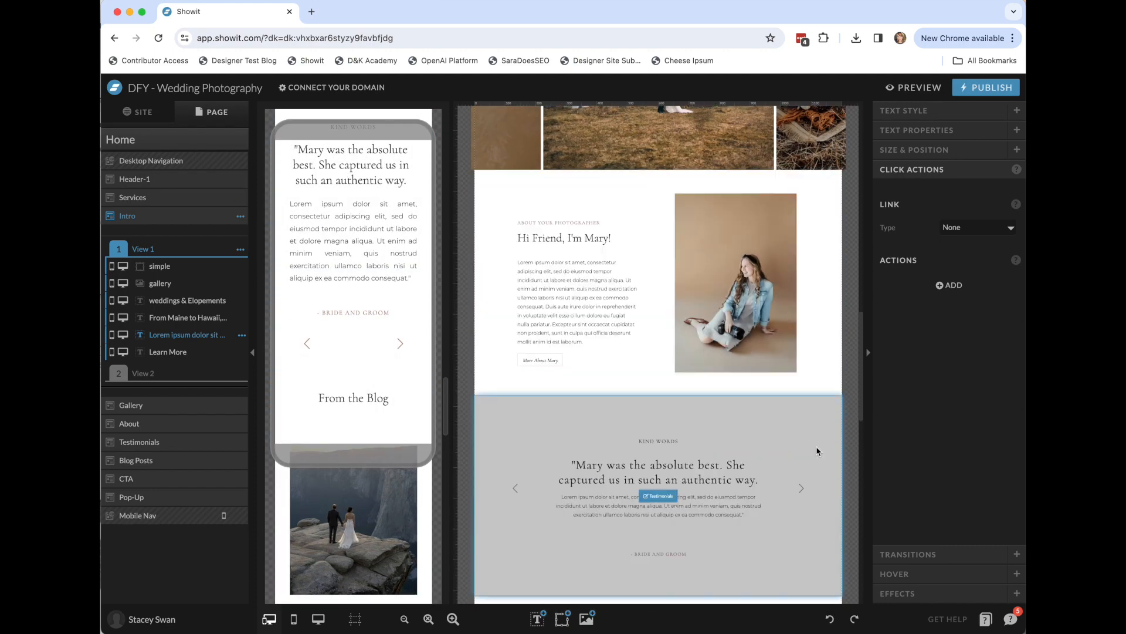
scroll(817, 451, down, 2)
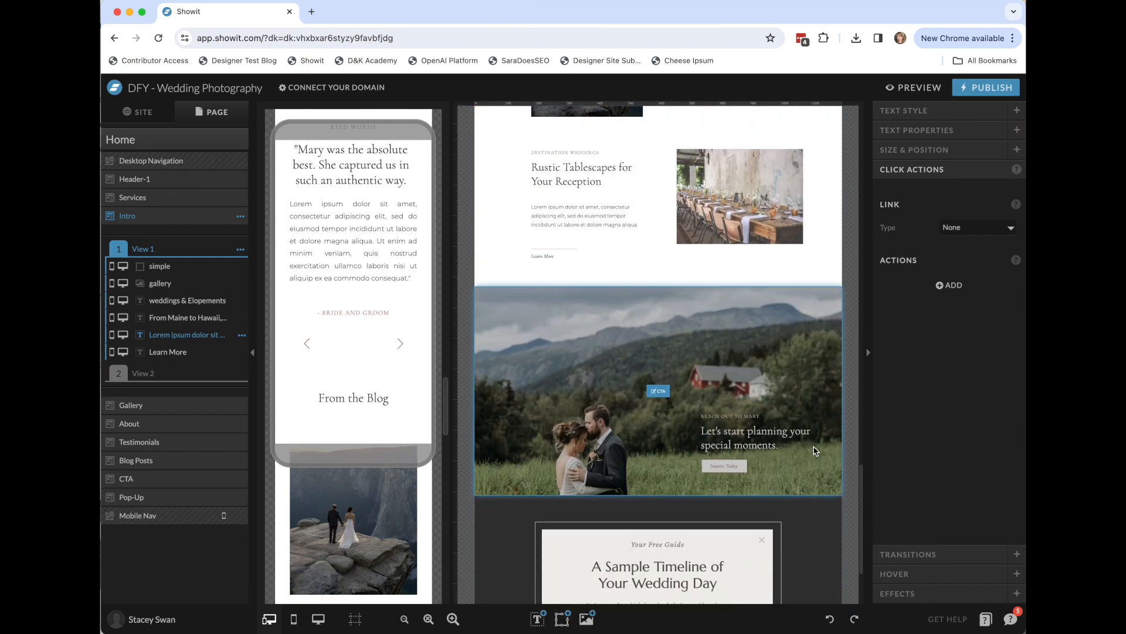
click(135, 140)
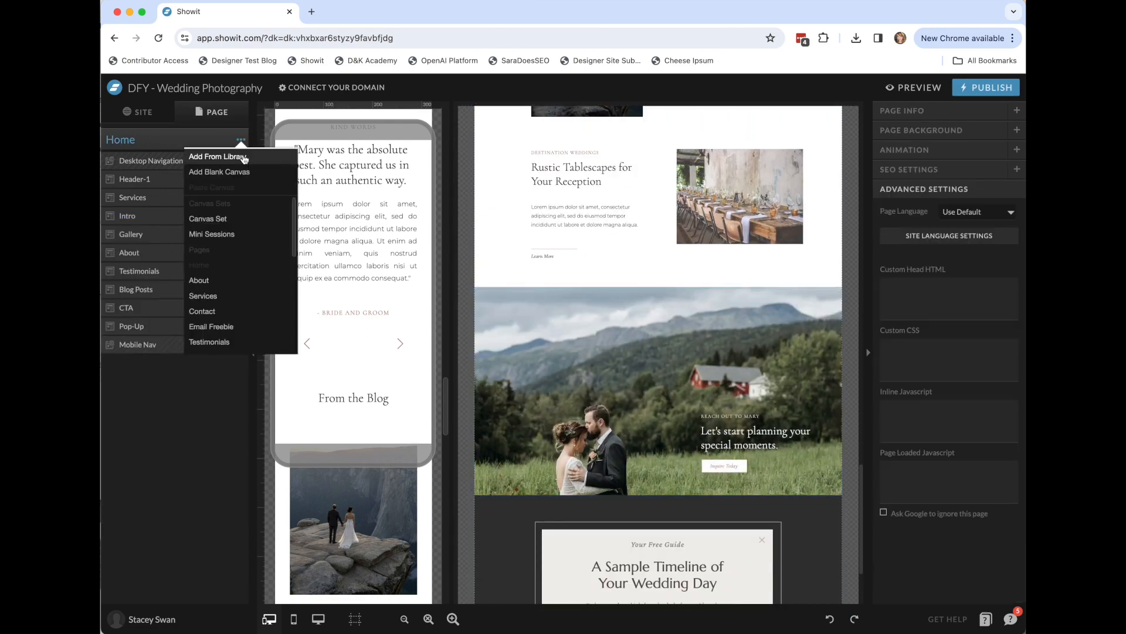
click(243, 161)
click(173, 276)
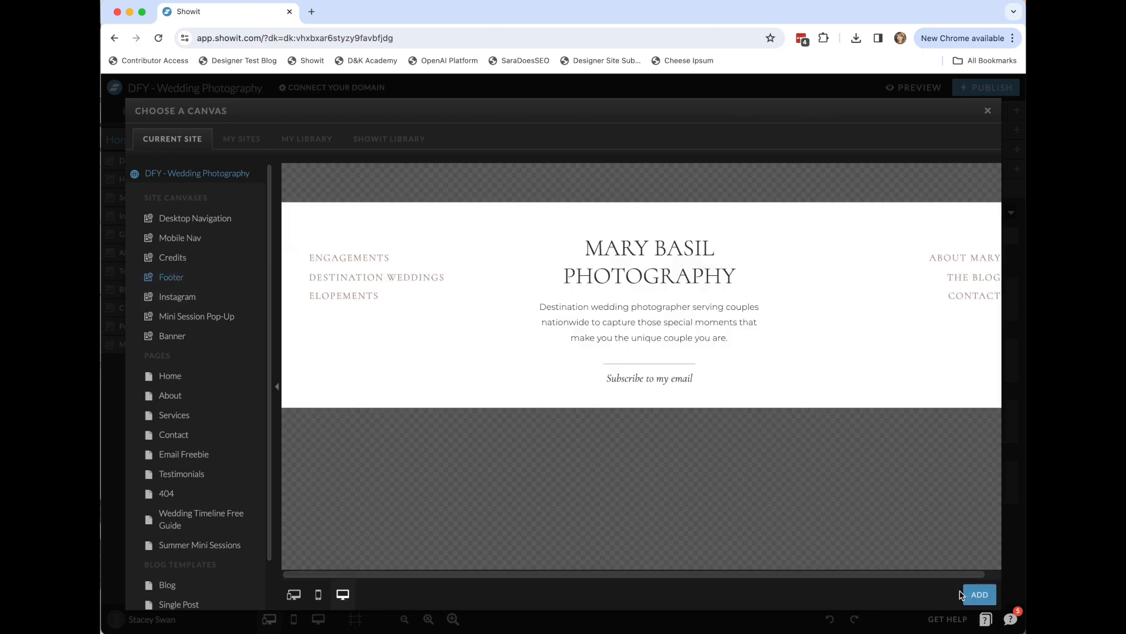
click(977, 597)
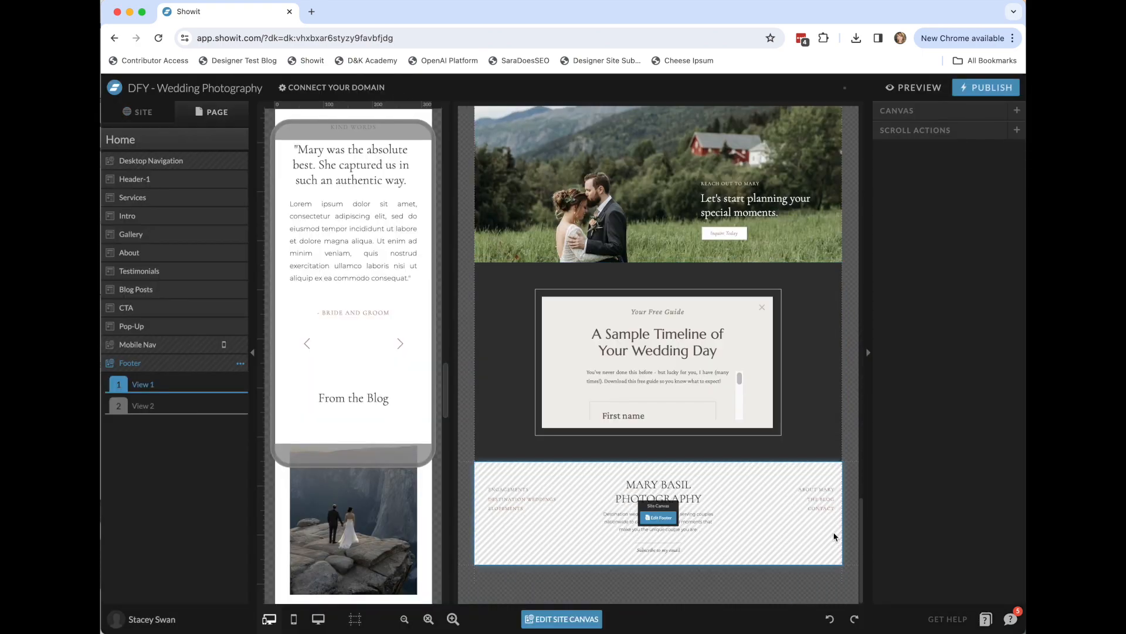
Preview View 2 of the Footer canvas, and open View 1 of the site canvas for editing
click(169, 405)
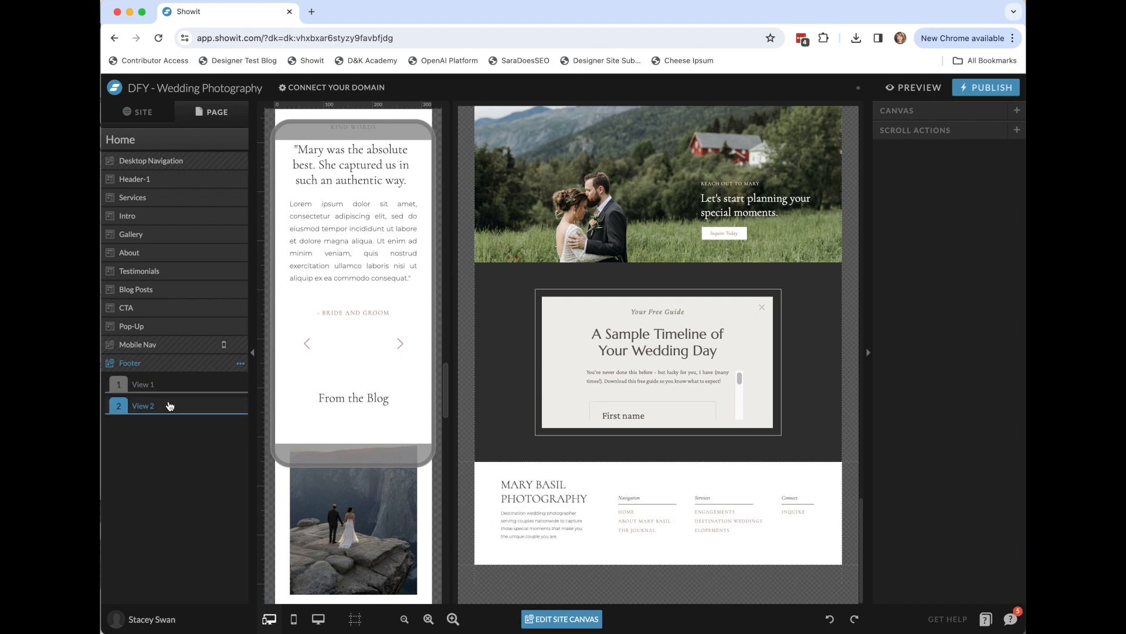
click(166, 390)
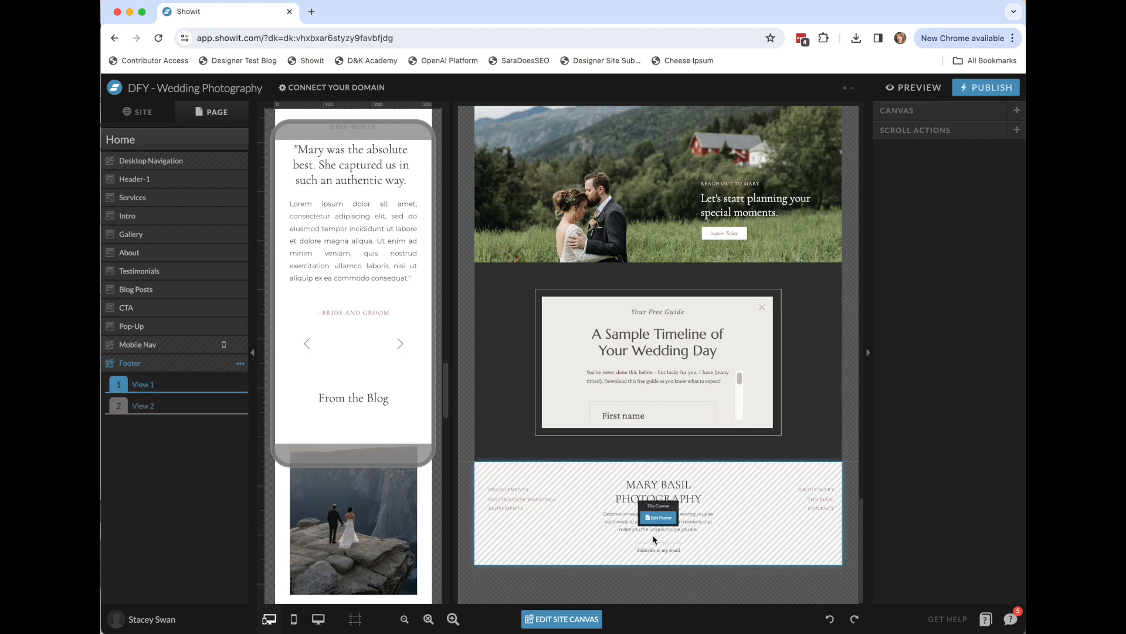
click(664, 519)
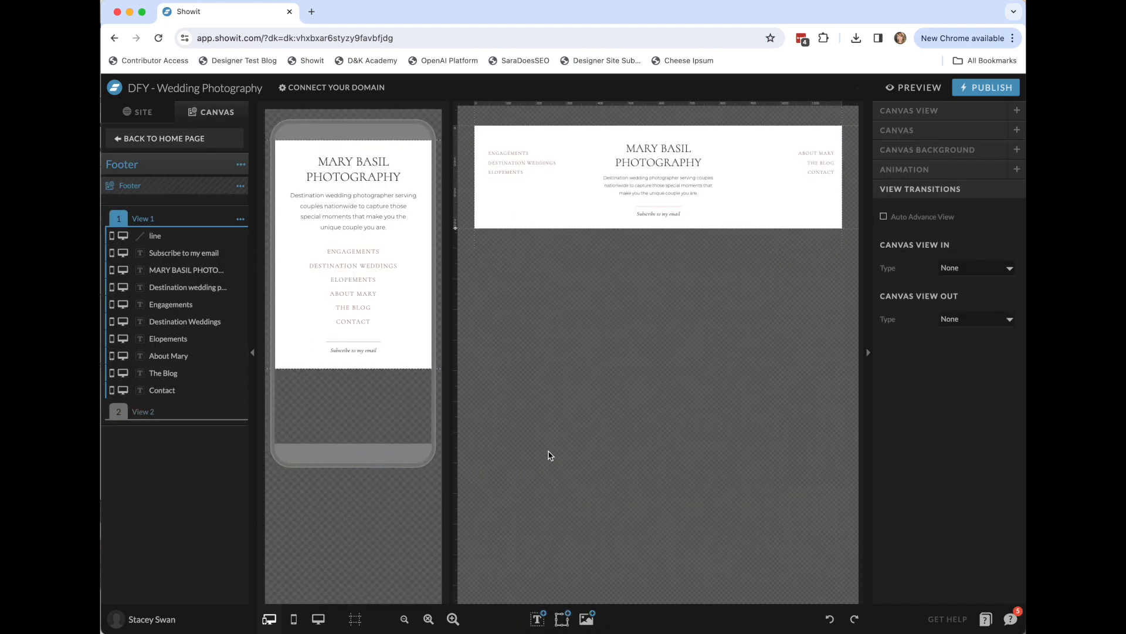
Add a small Facebook icon to the footer's View 1, just below the Elopements link on desktop
mouse_move(563, 619)
click(565, 538)
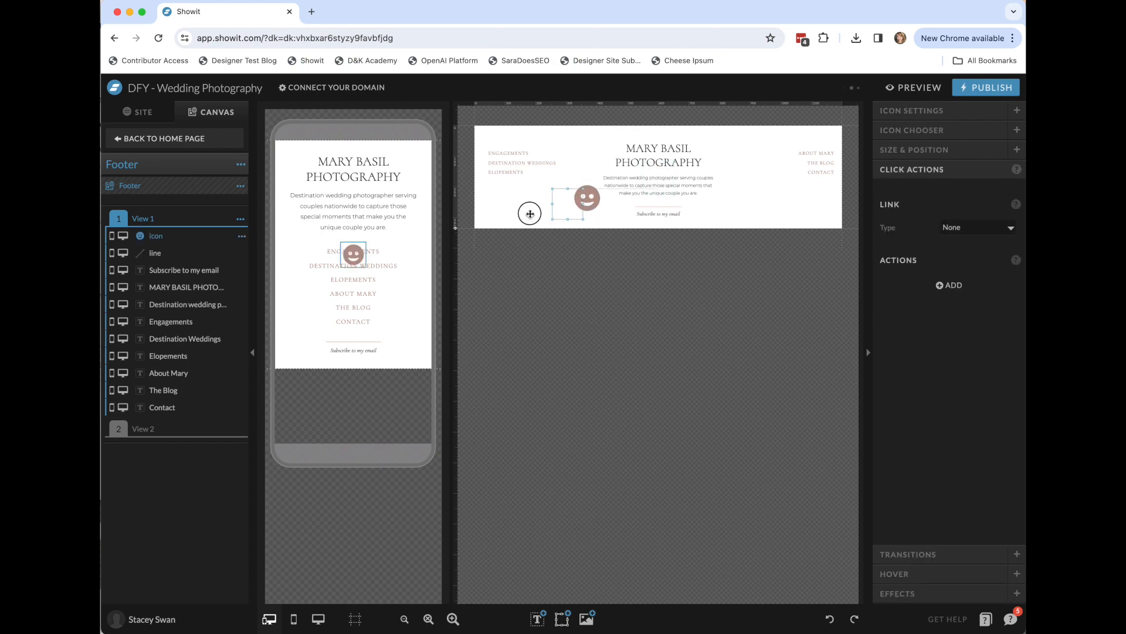
click(947, 134)
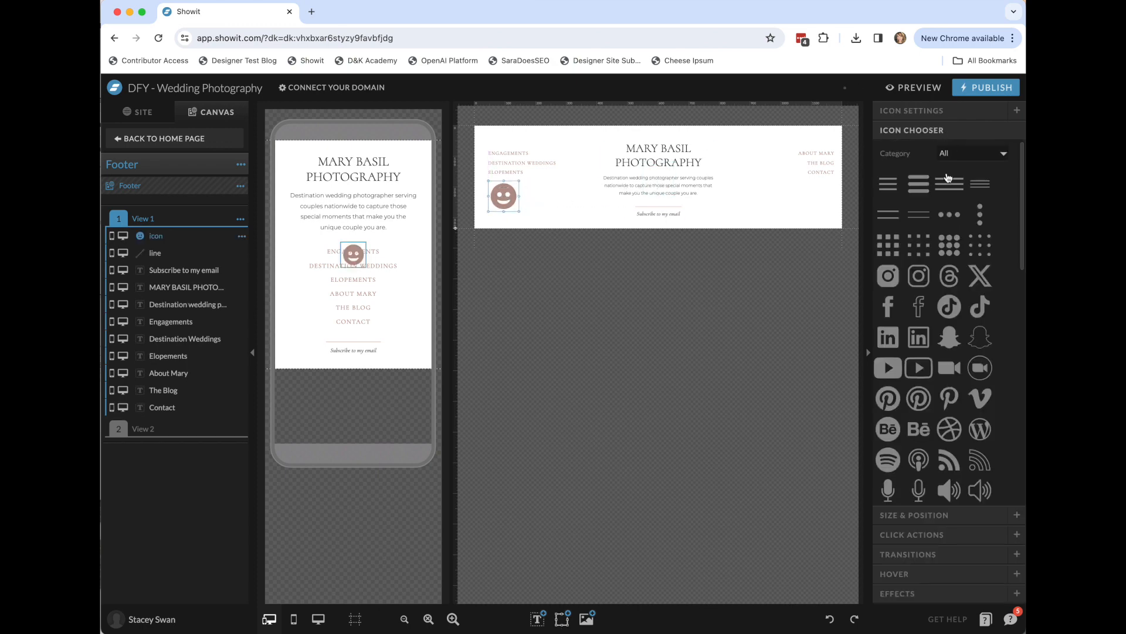
click(888, 300)
mouse_move(519, 182)
mouse_down()
mouse_move(511, 202)
mouse_move(498, 190)
mouse_up()
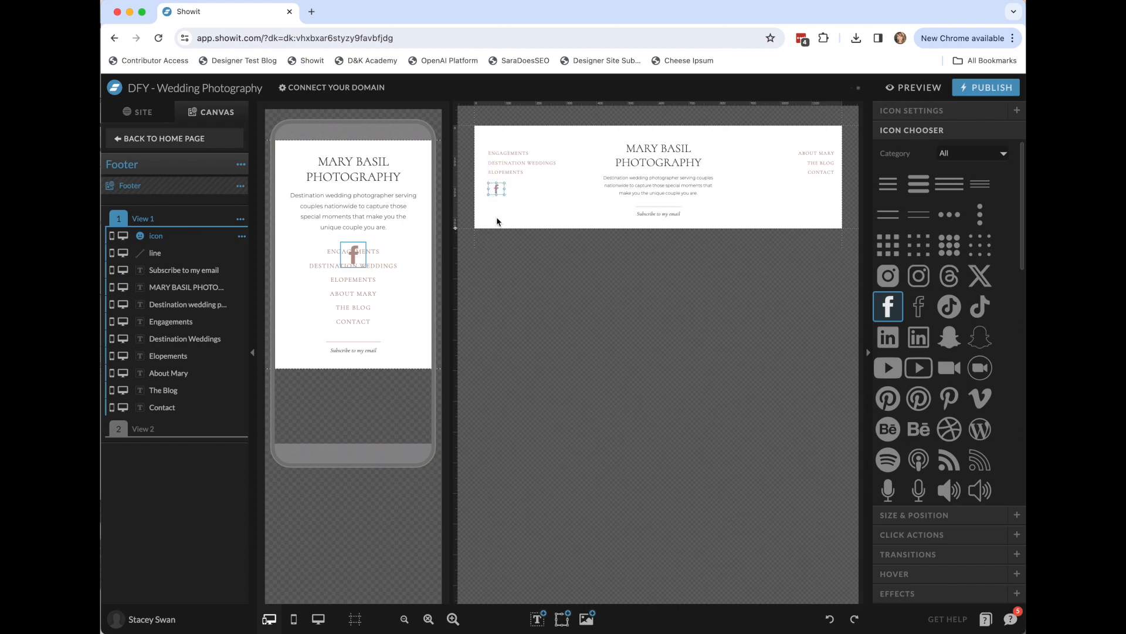
Give the footer's Facebook icon a Social Link click action that links to Facebook
click(913, 535)
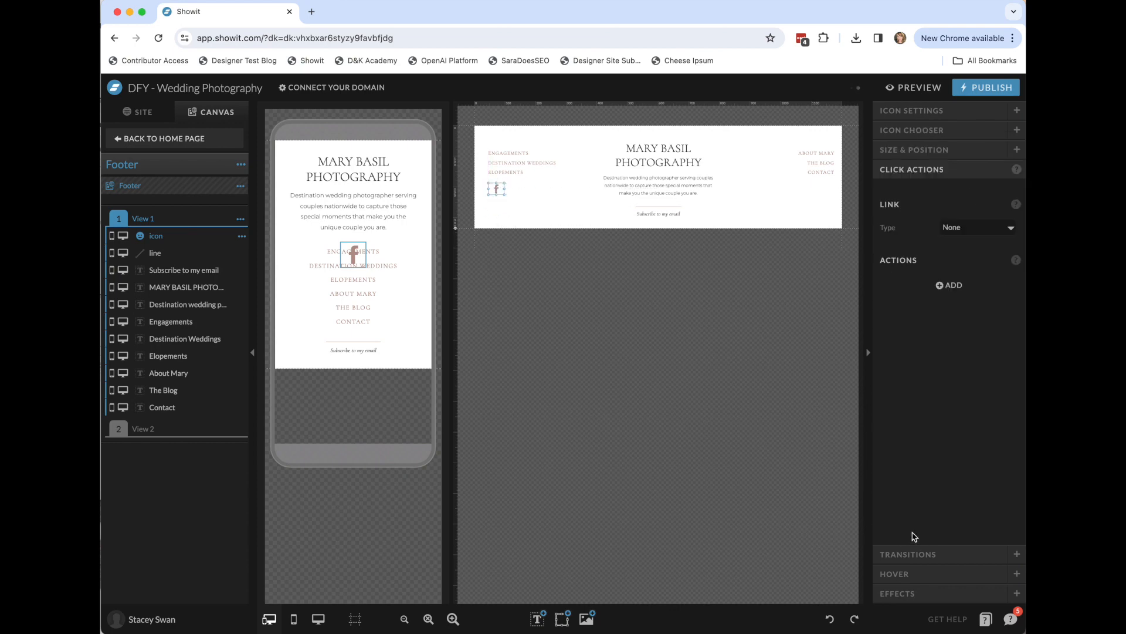
click(972, 231)
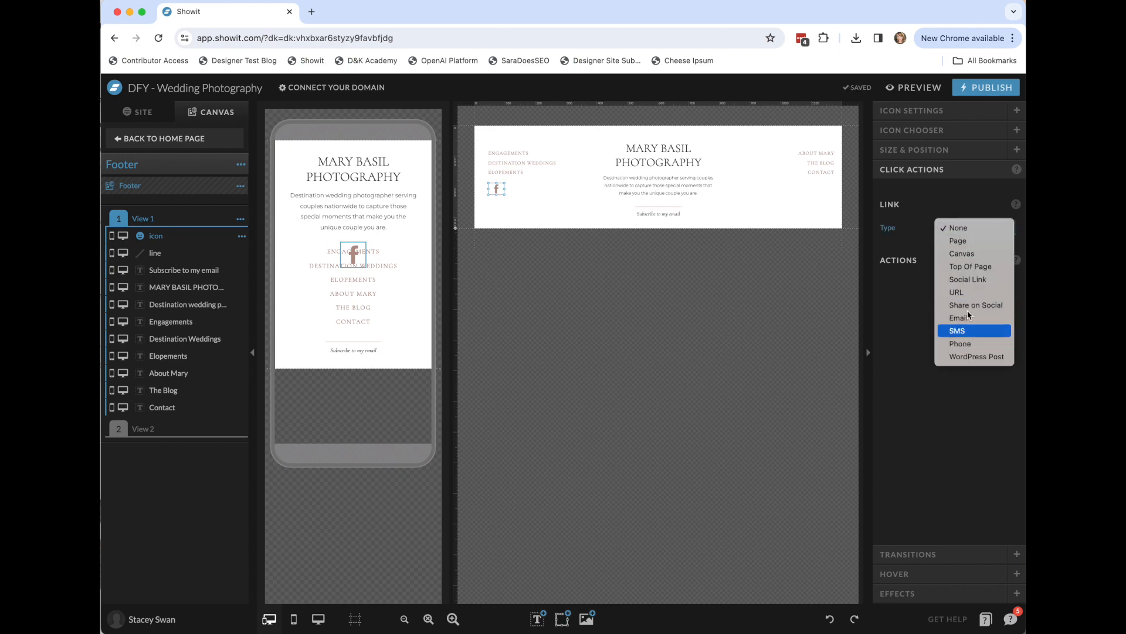
click(970, 281)
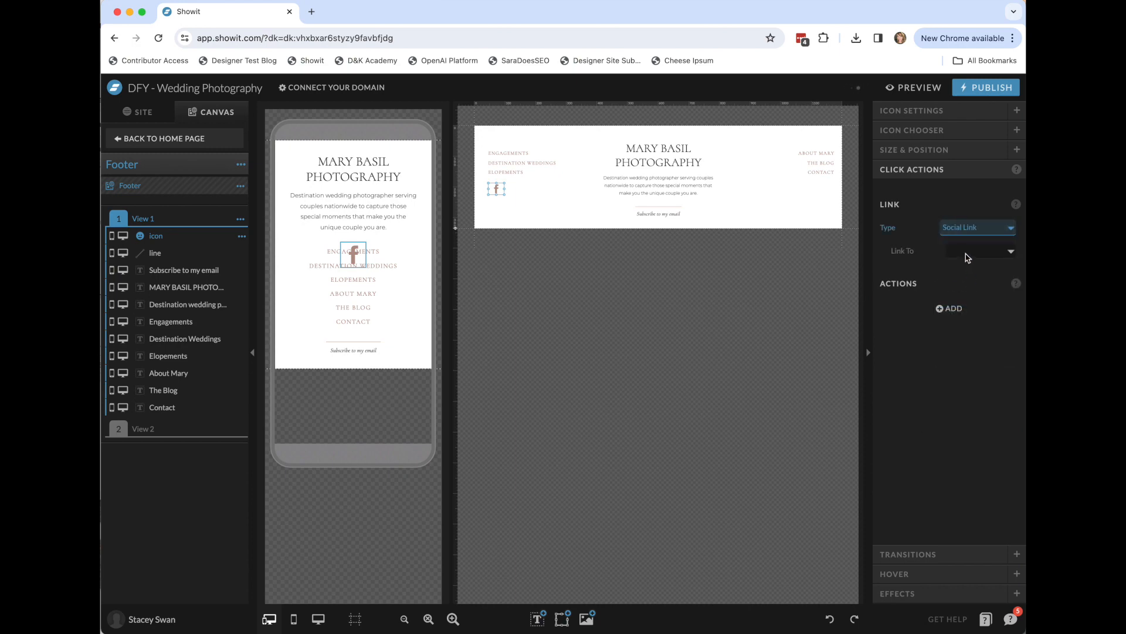
click(967, 257)
click(969, 268)
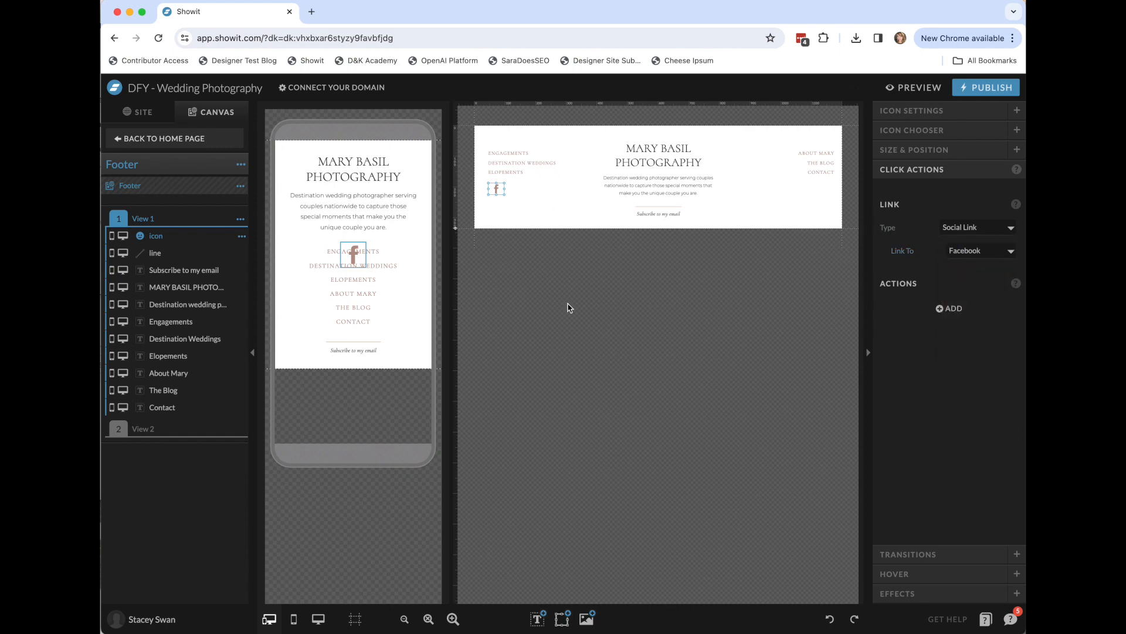
Examine the social link URL fields in the site settings, including the Facebook one
click(132, 113)
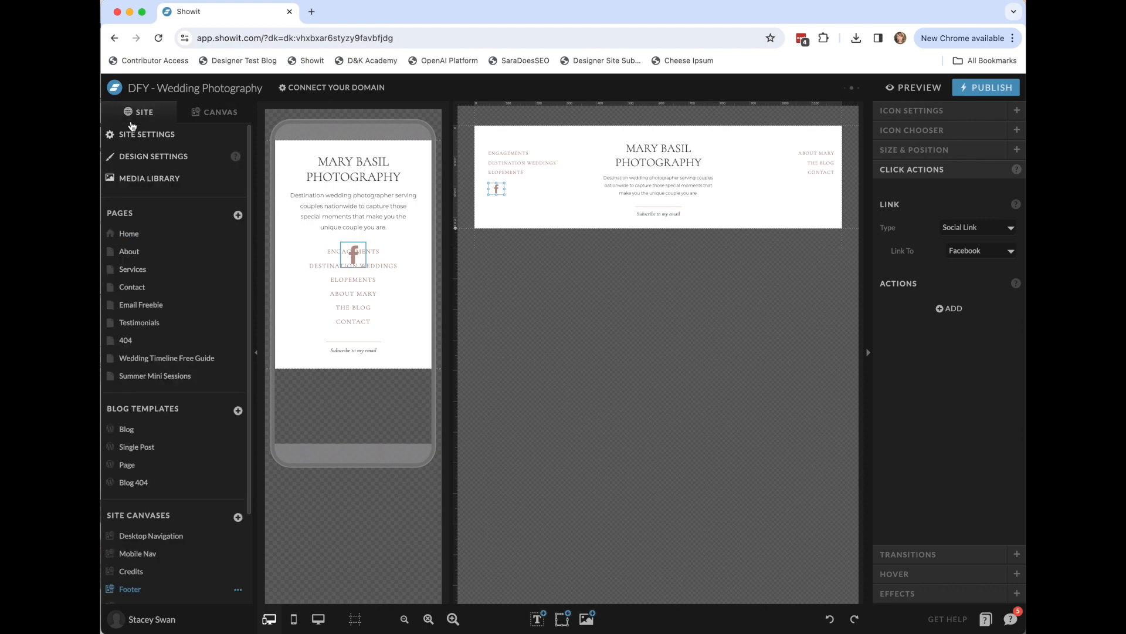
click(147, 134)
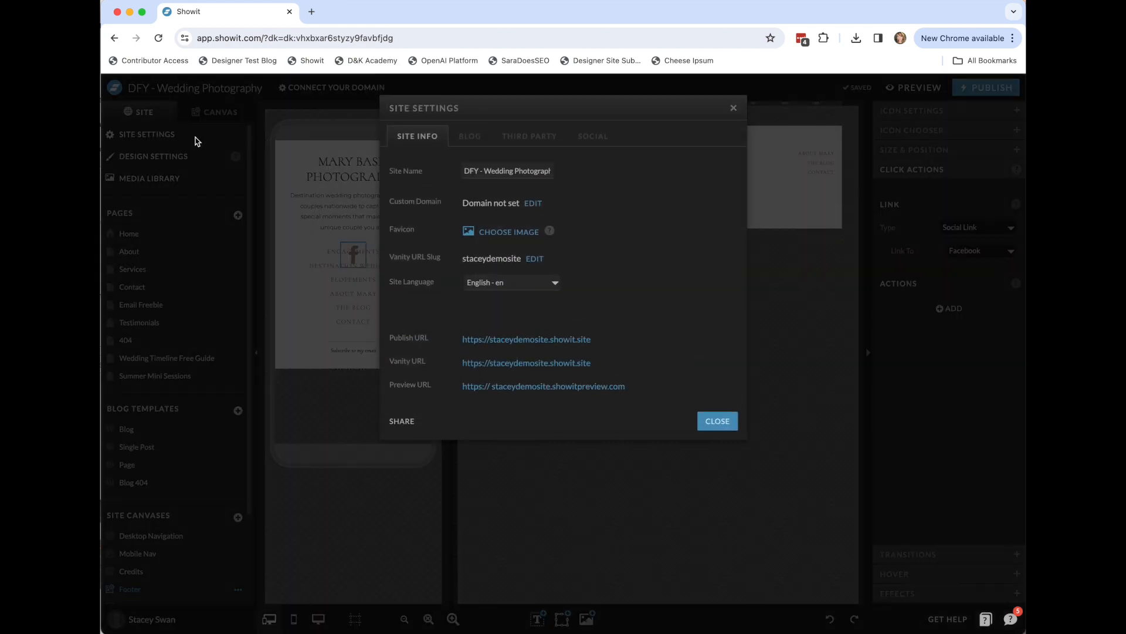
click(606, 144)
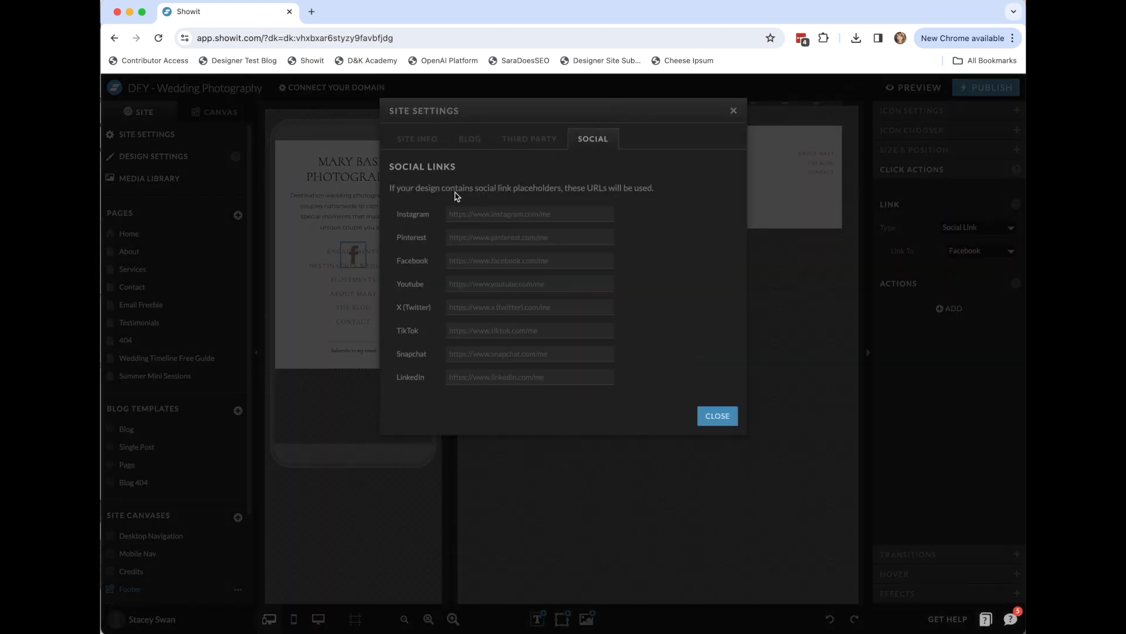
click(480, 265)
click(717, 416)
Delete the Facebook icon from the footer canvas
click(508, 206)
click(498, 190)
key(Delete)
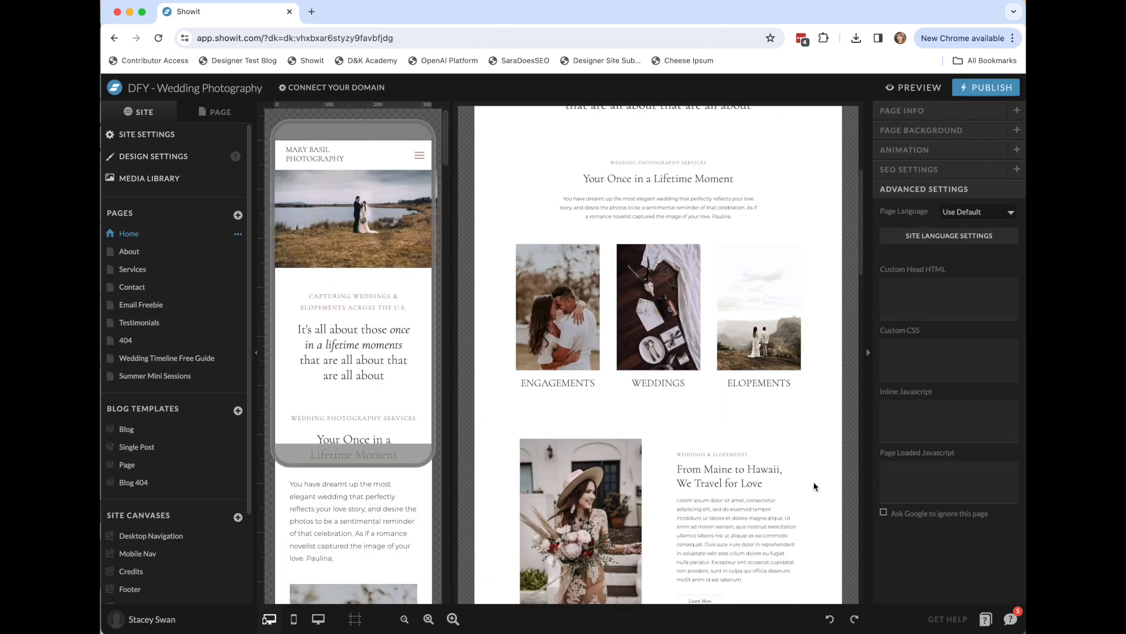
Review the list of gallery images behind the bride photo in the Home page's Intro canvas
scroll(814, 486, down, 2)
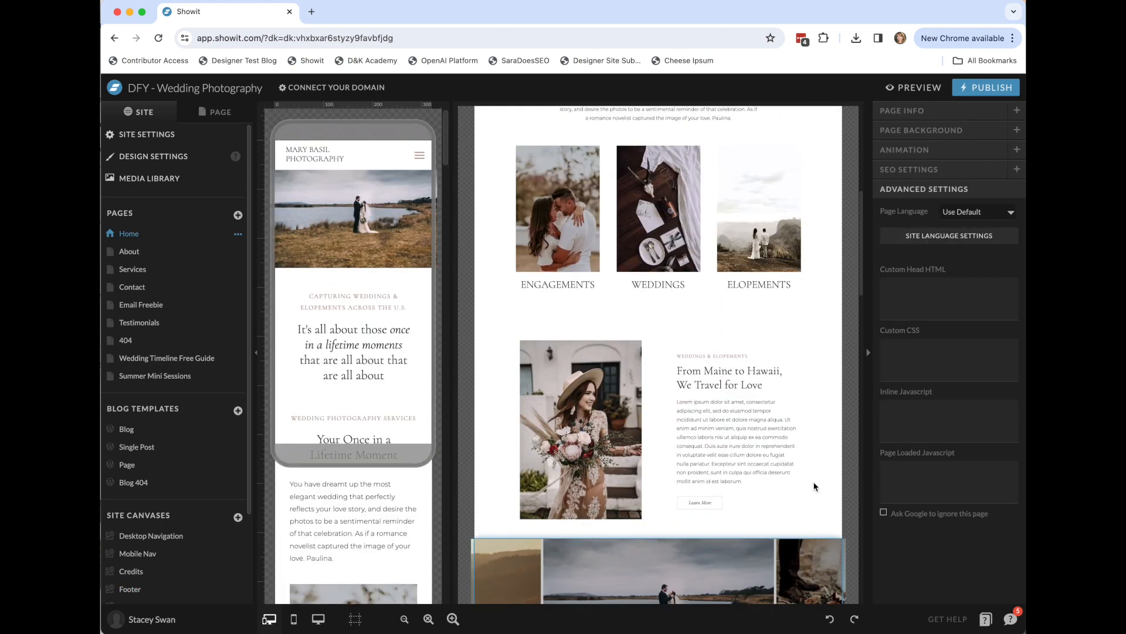
click(564, 407)
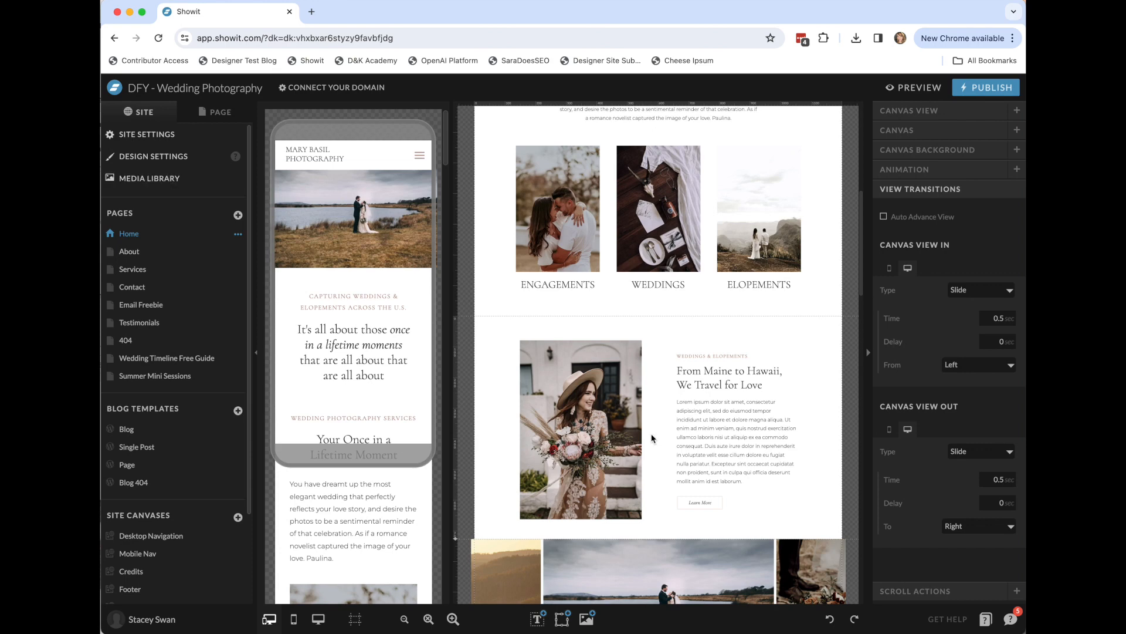
click(597, 367)
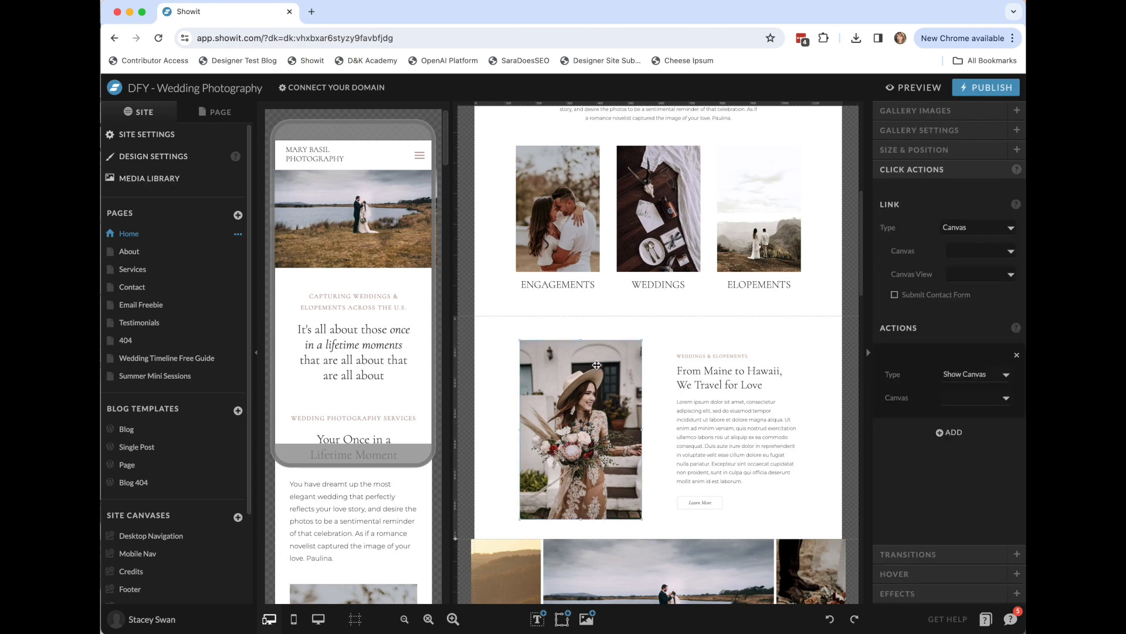
click(939, 110)
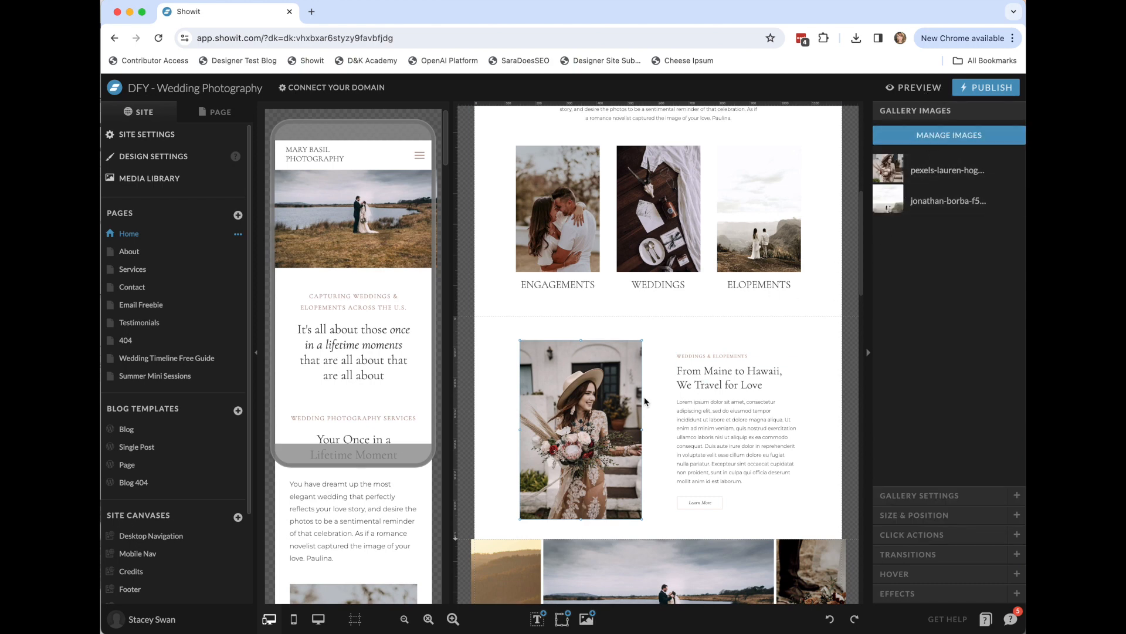
Try replacing the Intro gallery's second image with laptop on chair.jpg from the Stock Images folder, and cancel the change
click(953, 139)
scroll(194, 546, down, 5)
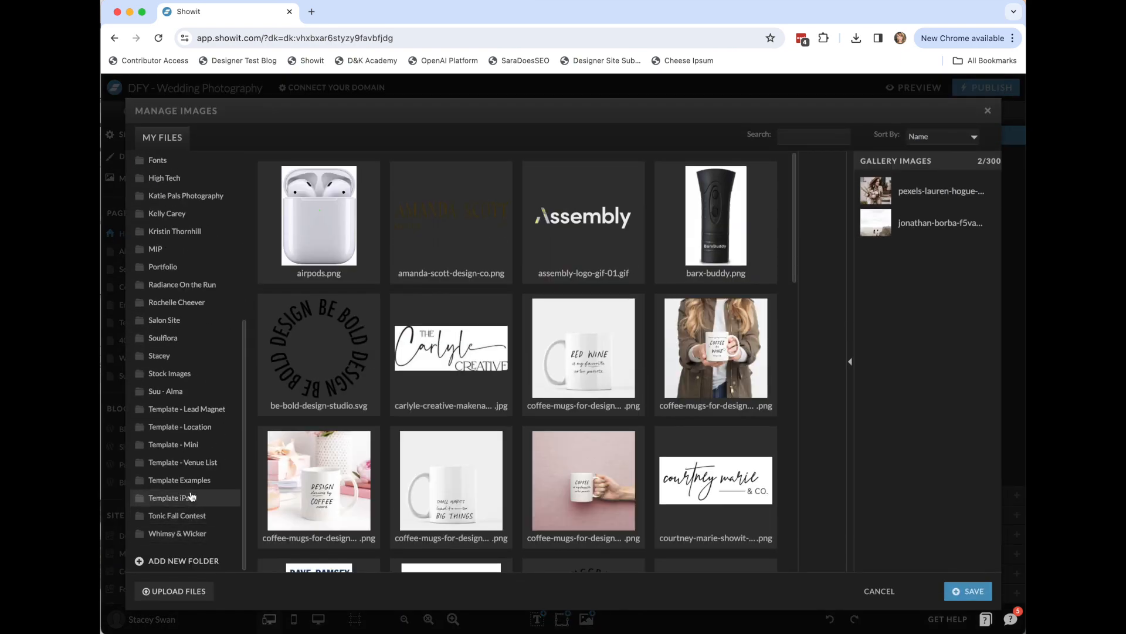
click(179, 374)
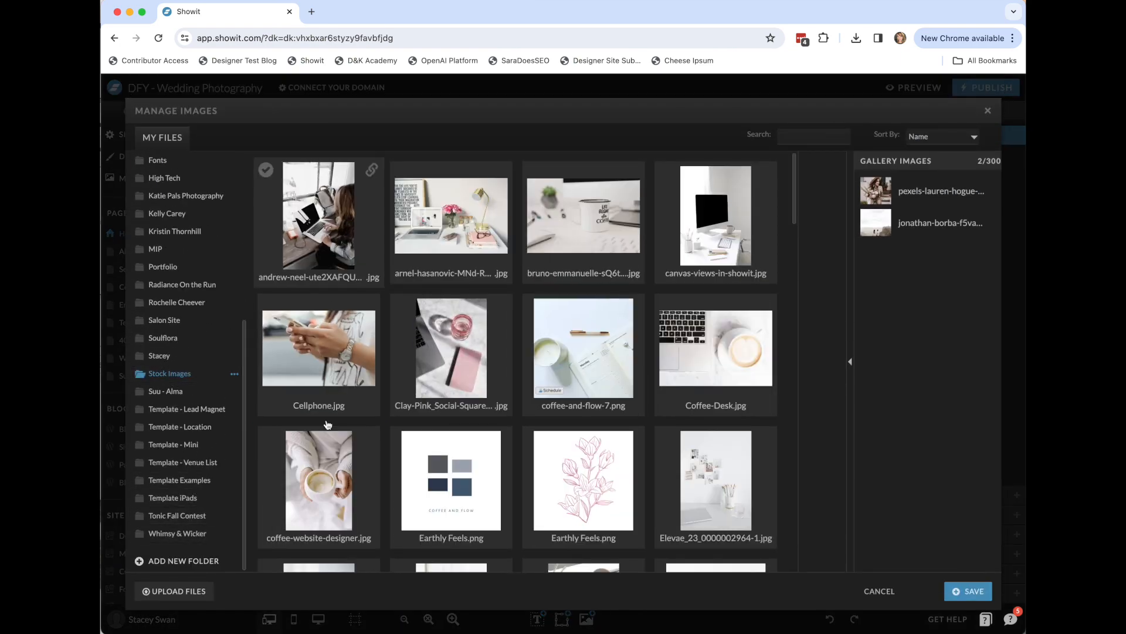
scroll(724, 476, down, 5)
drag(724, 476, 936, 562)
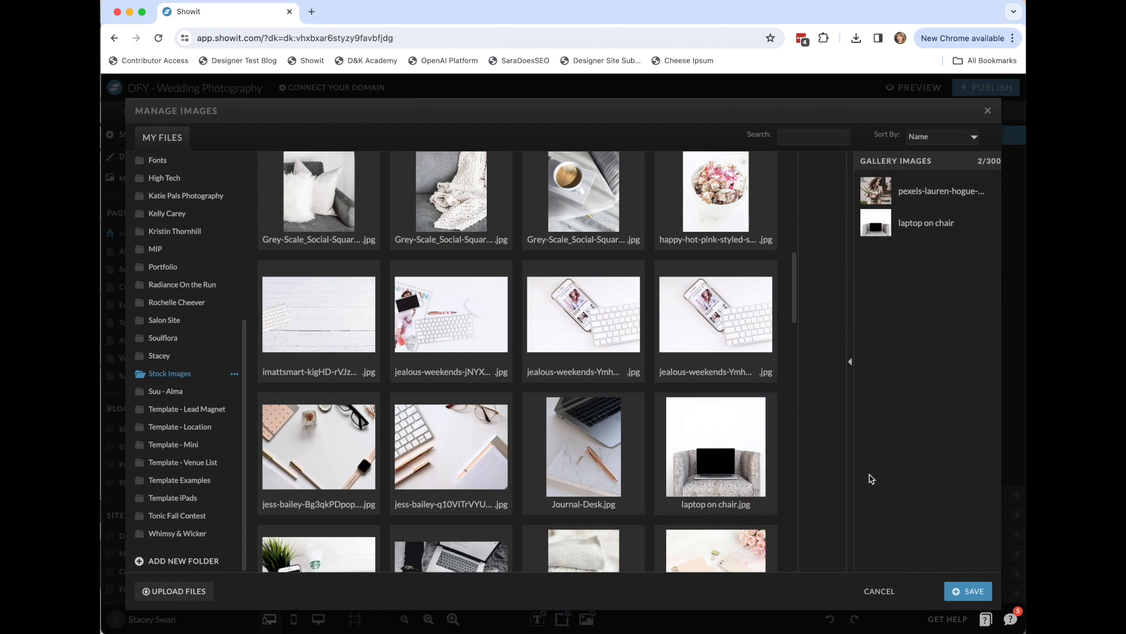
click(879, 591)
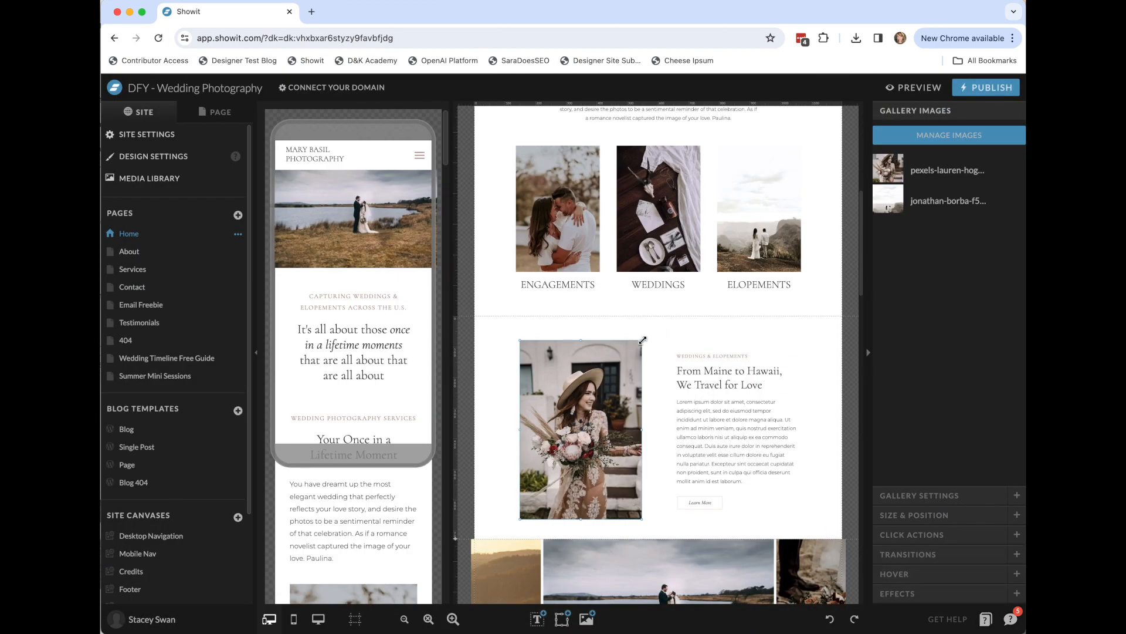
Enlarge the Intro canvas's bride gallery slightly on desktop, and check its mobile layout
mouse_move(643, 341)
mouse_down()
mouse_move(586, 435)
mouse_move(665, 351)
mouse_move(668, 332)
mouse_move(647, 339)
mouse_up()
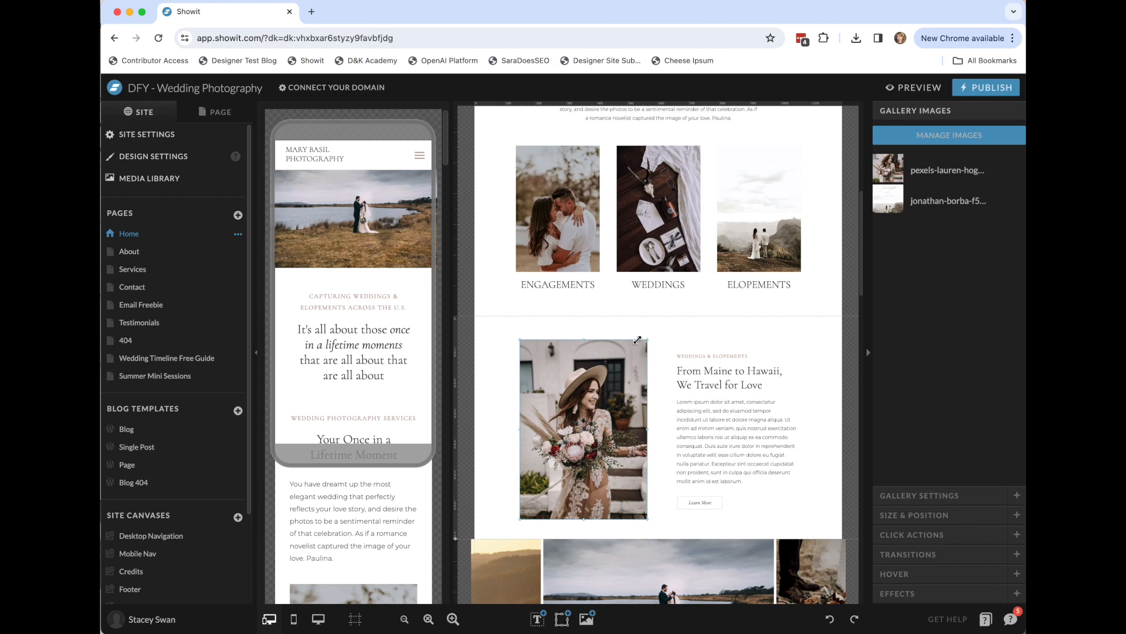
scroll(403, 447, down, 10)
scroll(412, 448, down, 5)
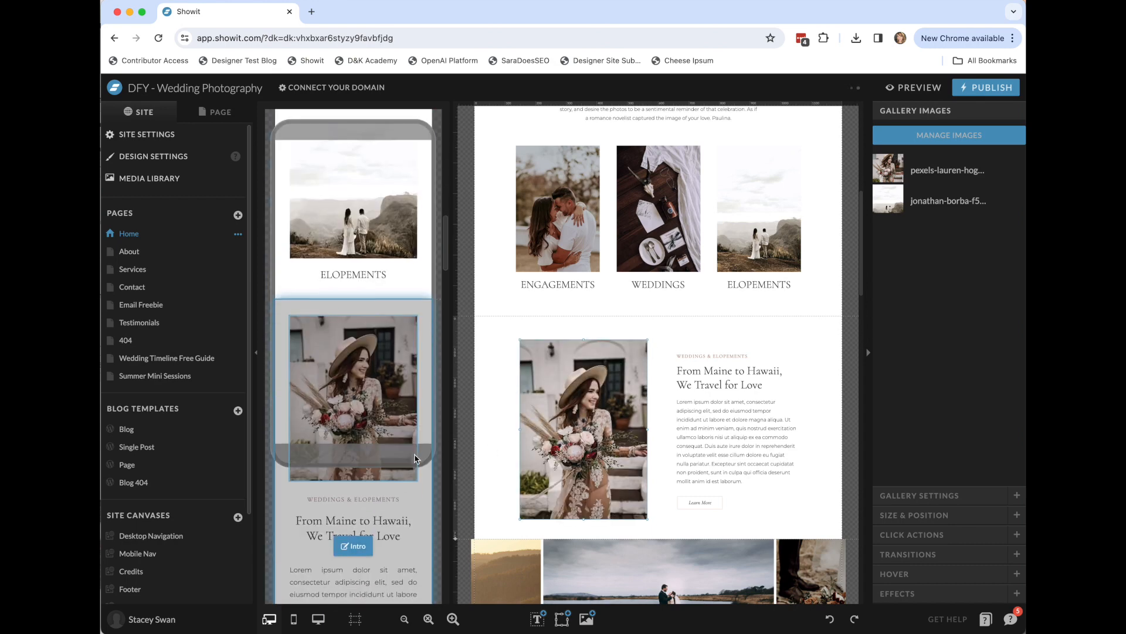
click(508, 467)
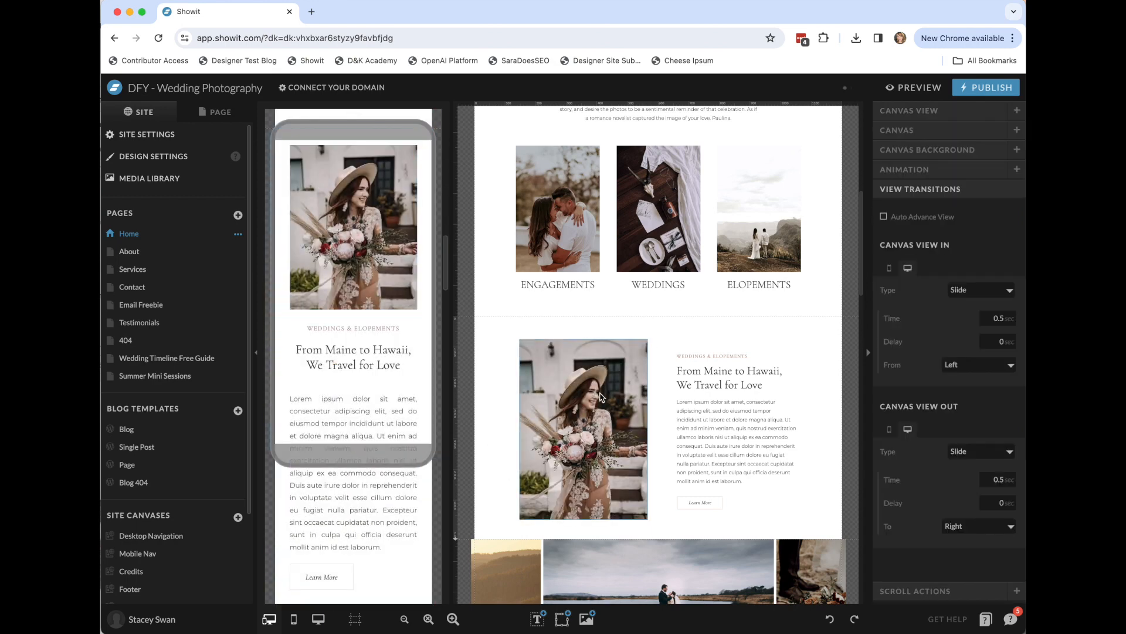
Add the kaboompics_branding photo of hands holding a camera from the Template - Location folder to the Home page's Intro canvas
click(587, 620)
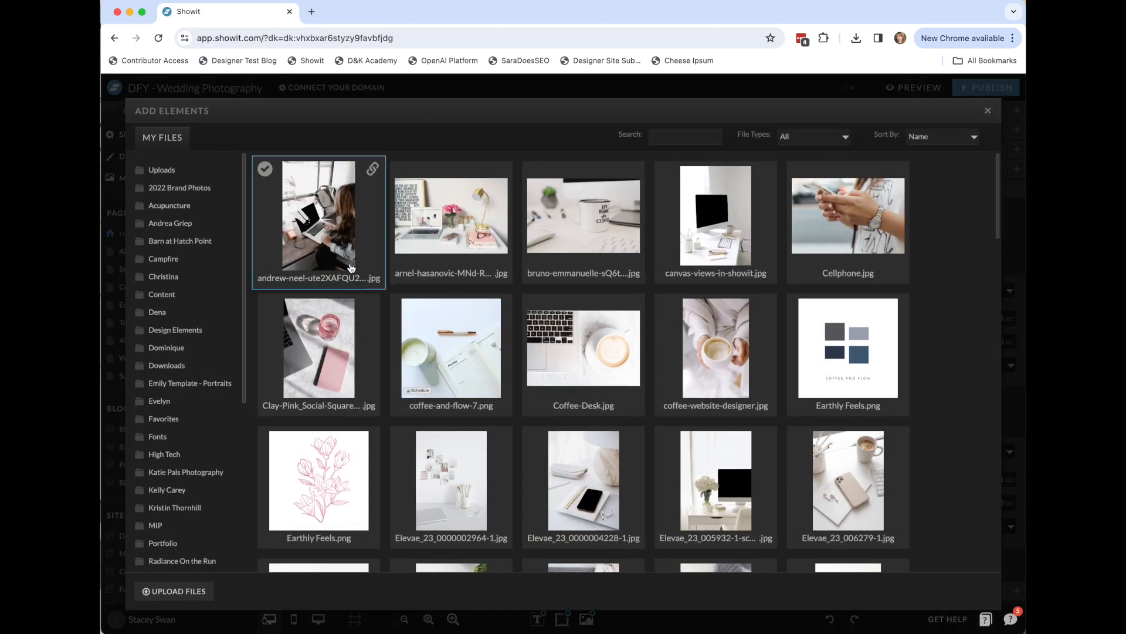
scroll(176, 516, down, 5)
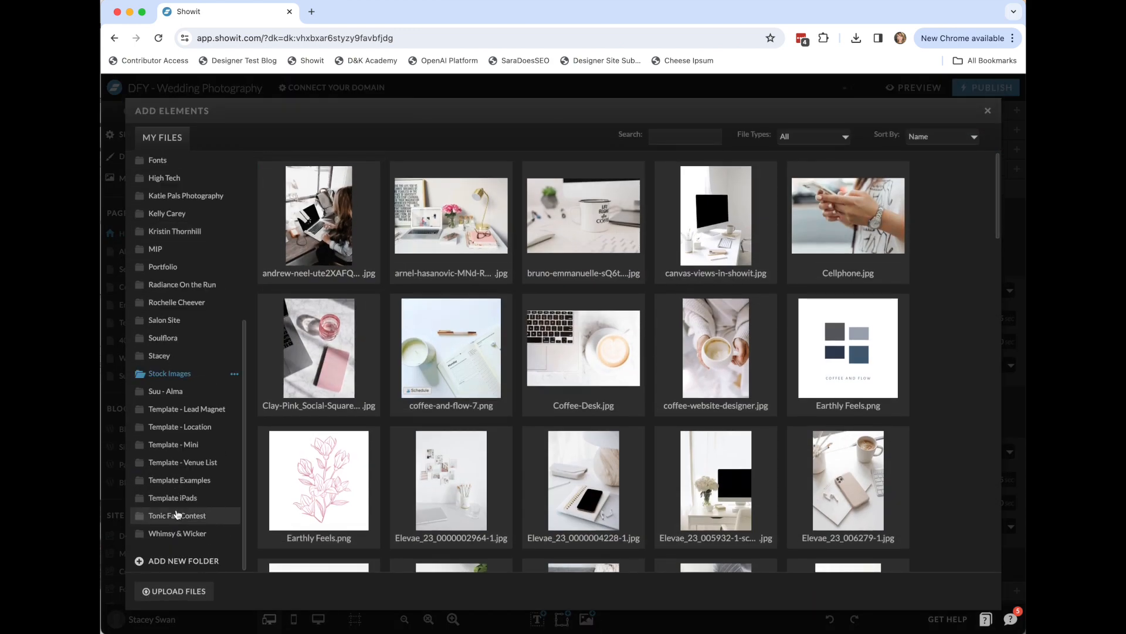
click(196, 433)
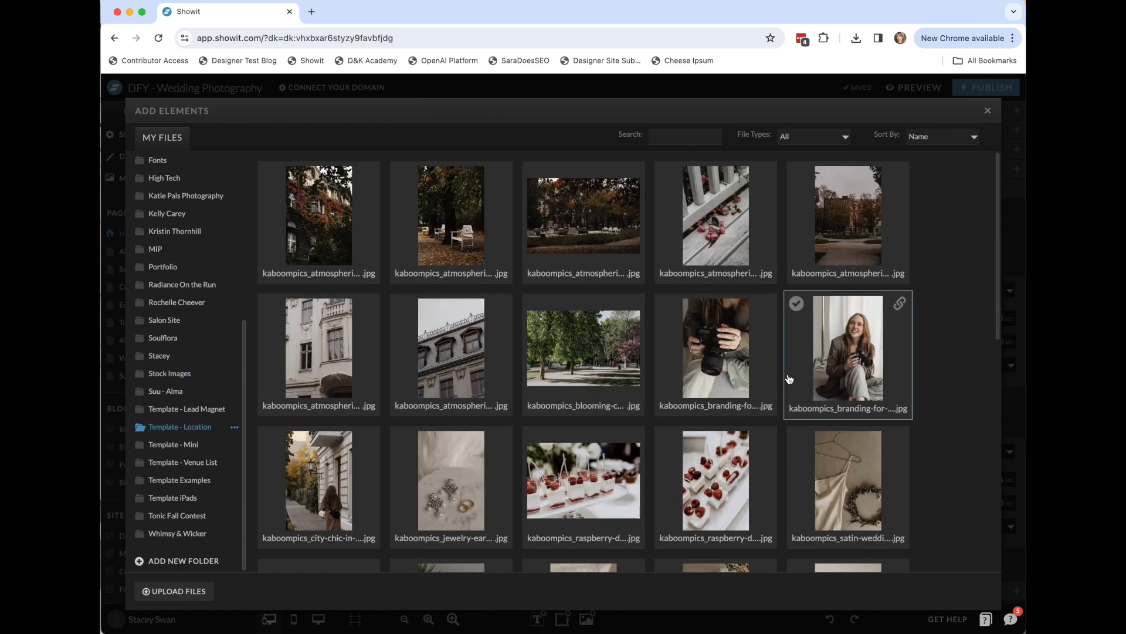
click(774, 379)
click(948, 591)
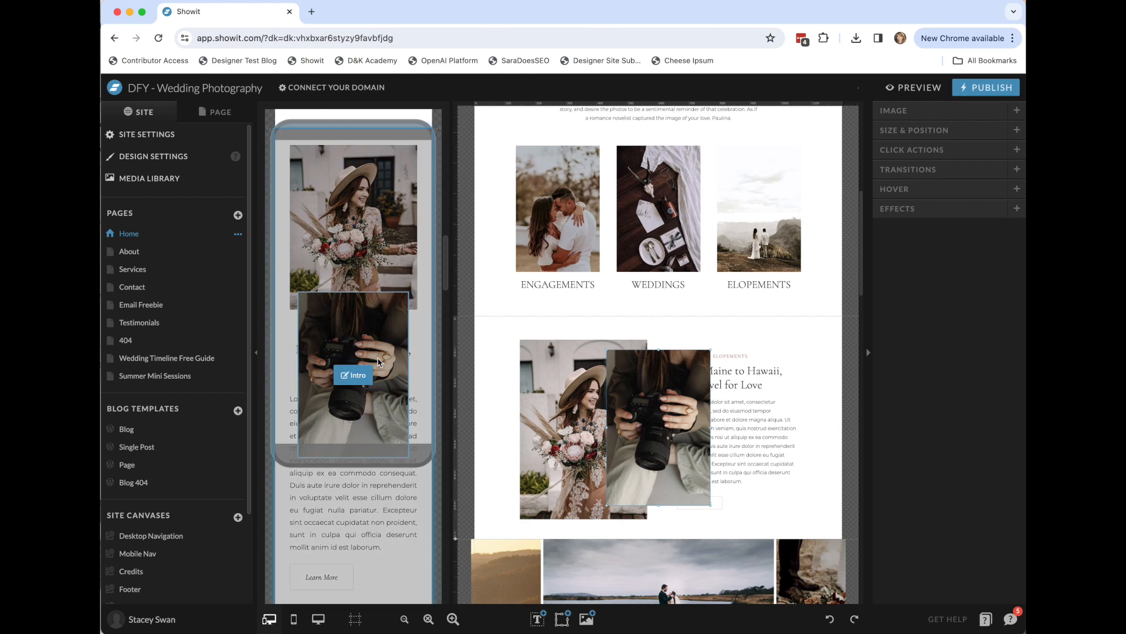
Try shrinking the camera photo and overlapping it with the bride photo in the desktop and mobile layouts, and delete it
drag(711, 351, 541, 416)
click(290, 474)
drag(298, 456, 331, 407)
drag(376, 343, 394, 220)
drag(351, 283, 386, 276)
click(822, 517)
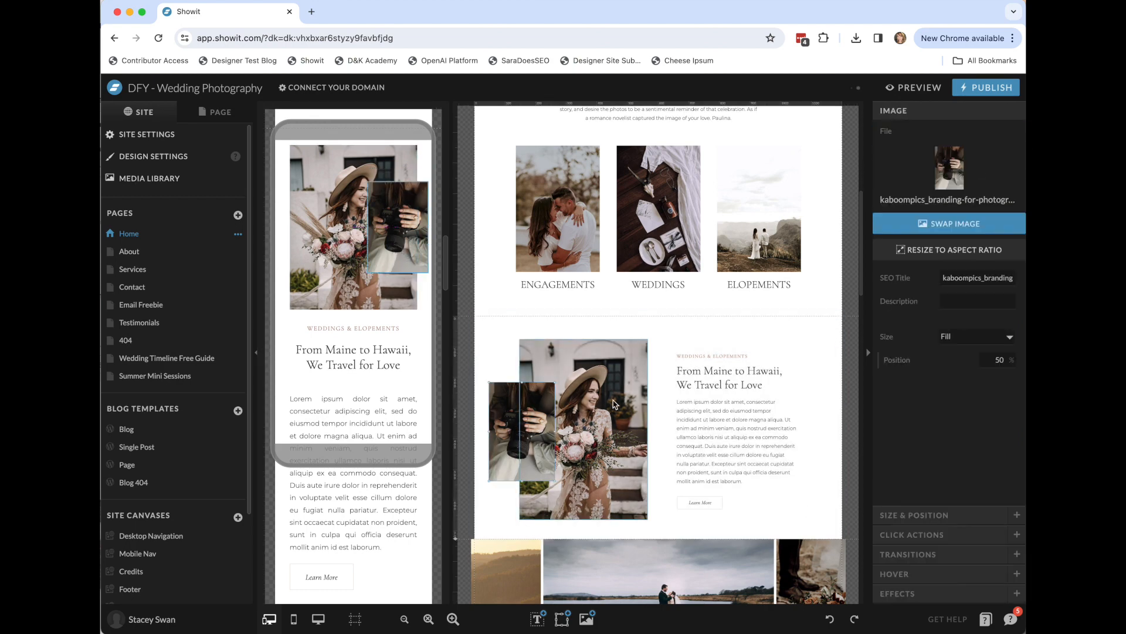
key(Delete)
Set the Engagements photo's link type to Page in the Services canvas, and look at the page choices without picking one
scroll(768, 448, up, 2)
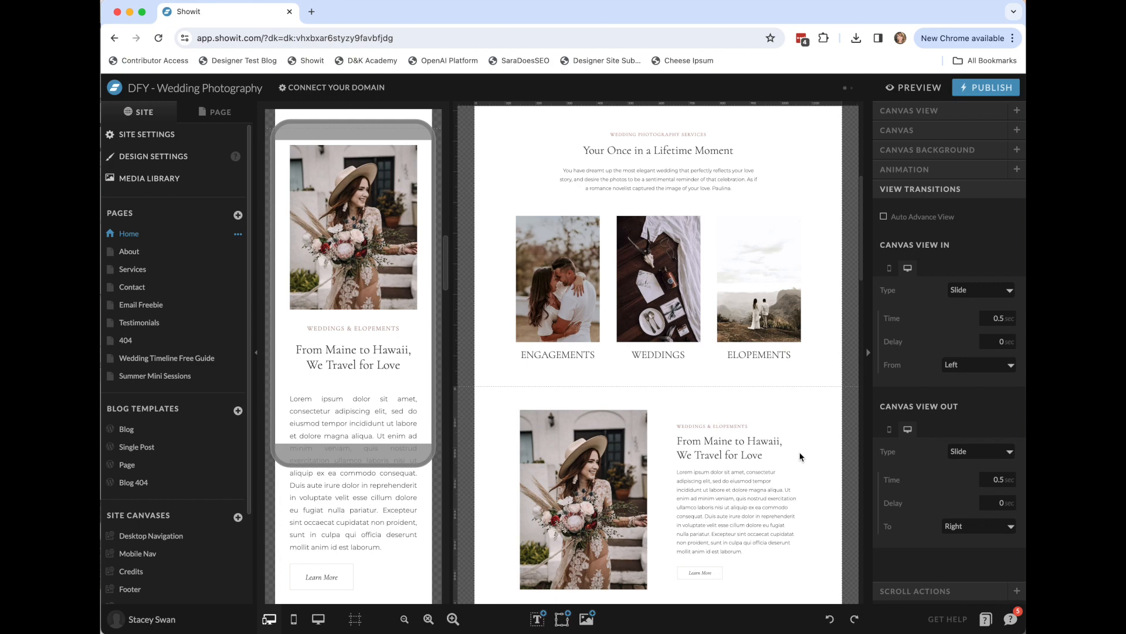
scroll(800, 452, up, 2)
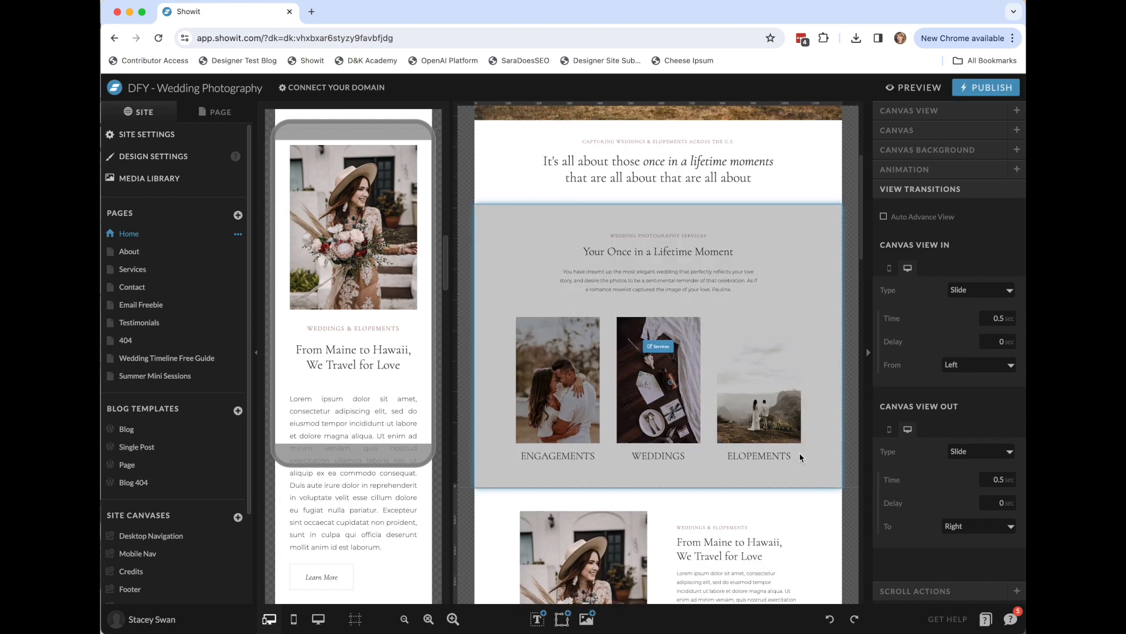
scroll(800, 452, down, 3)
click(545, 214)
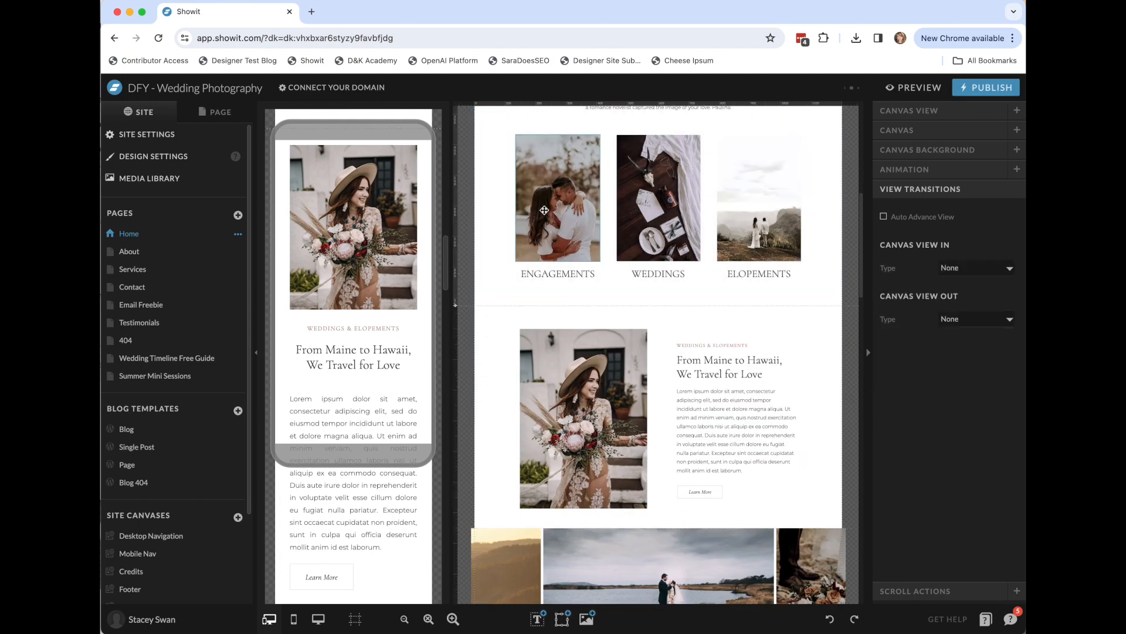
click(948, 535)
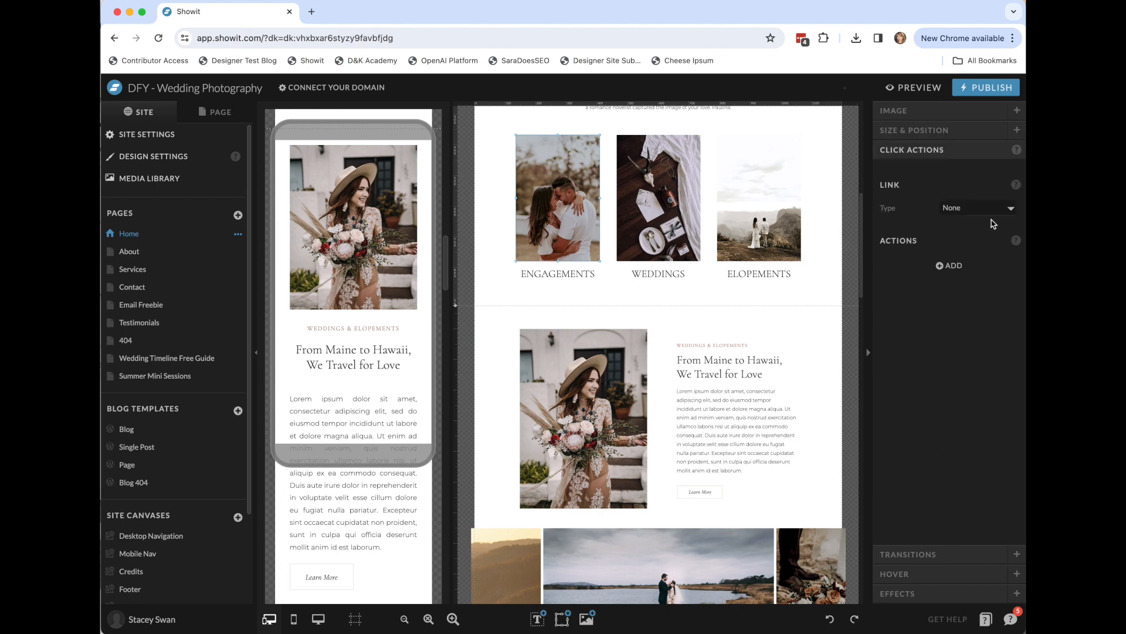
scroll(588, 227, up, 3)
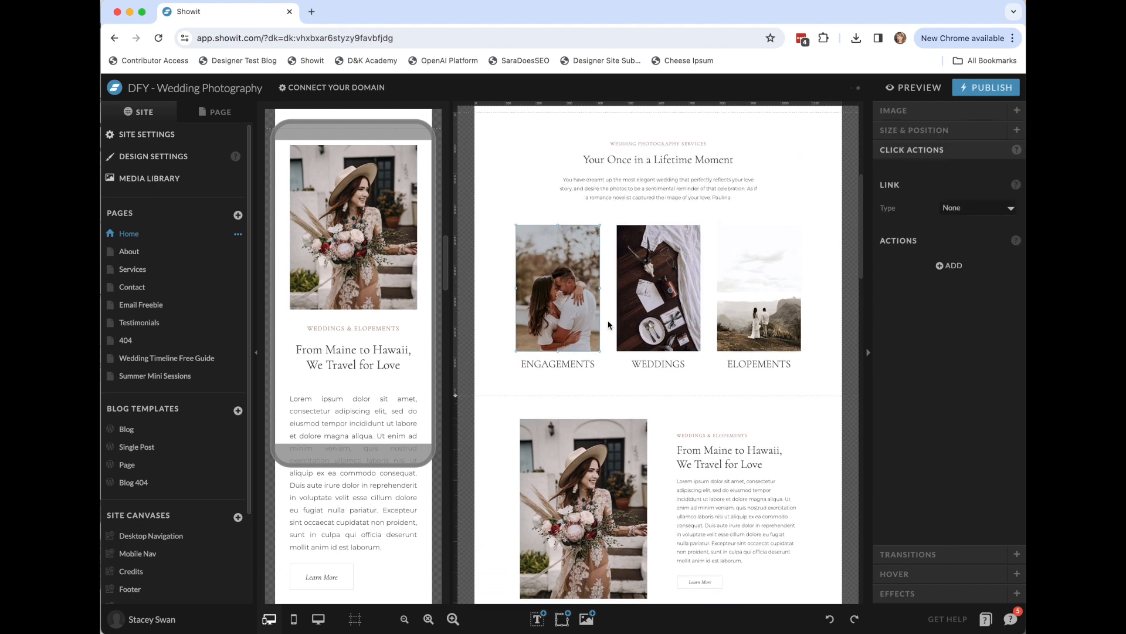
click(963, 208)
click(964, 222)
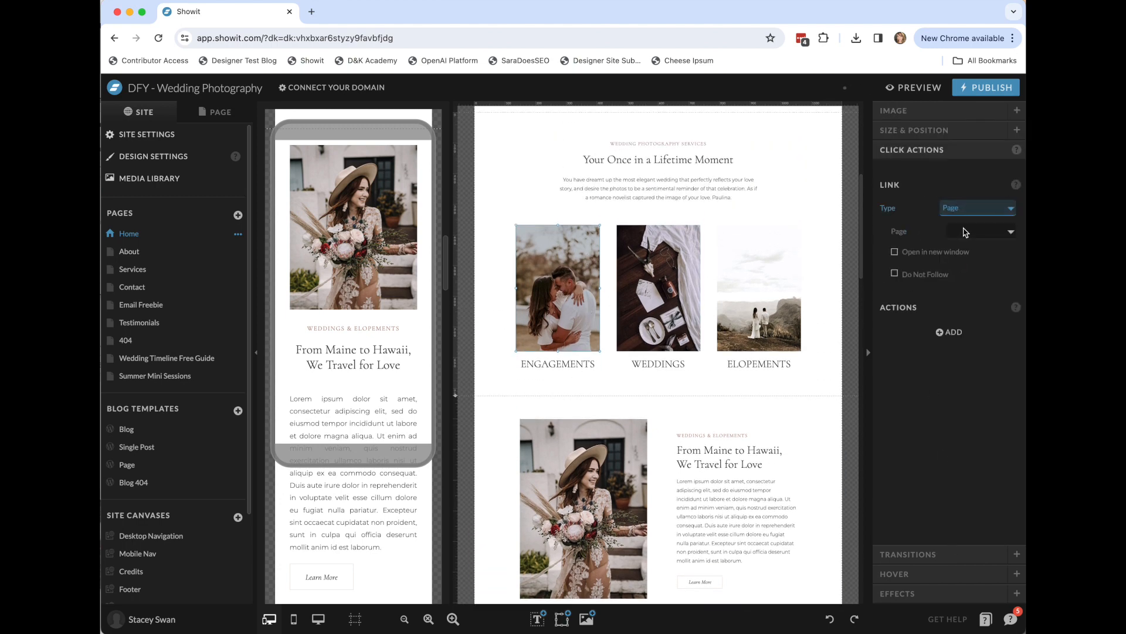
click(981, 231)
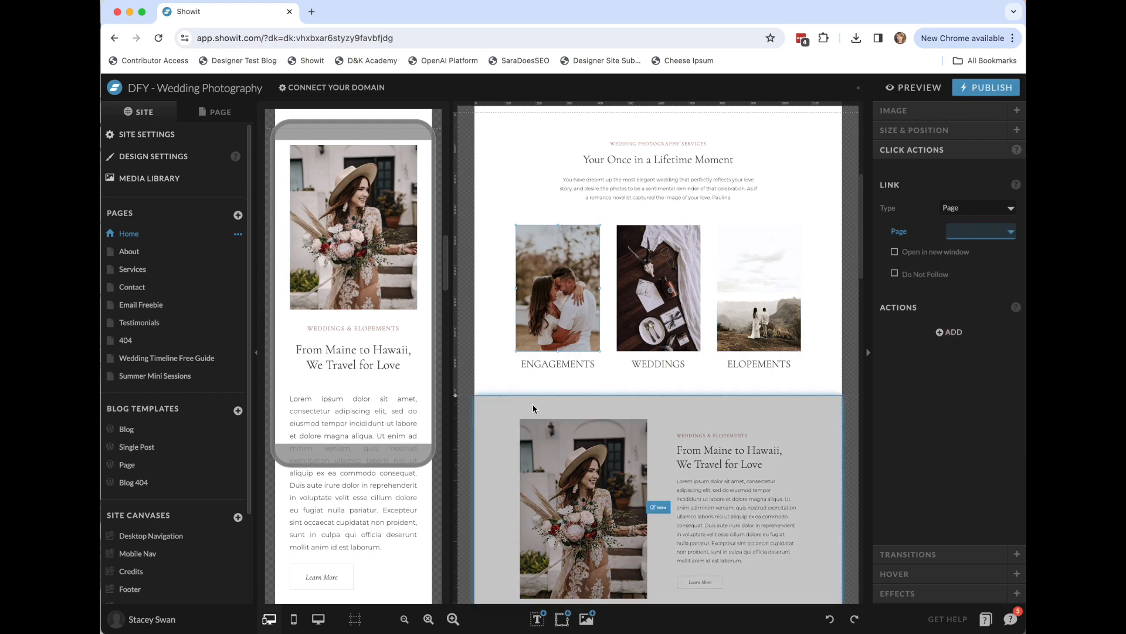
click(750, 389)
Review the images, settings and available gallery types of the sliding gallery in the Home page's Gallery canvas
scroll(761, 387, up, 1)
scroll(760, 387, up, 10)
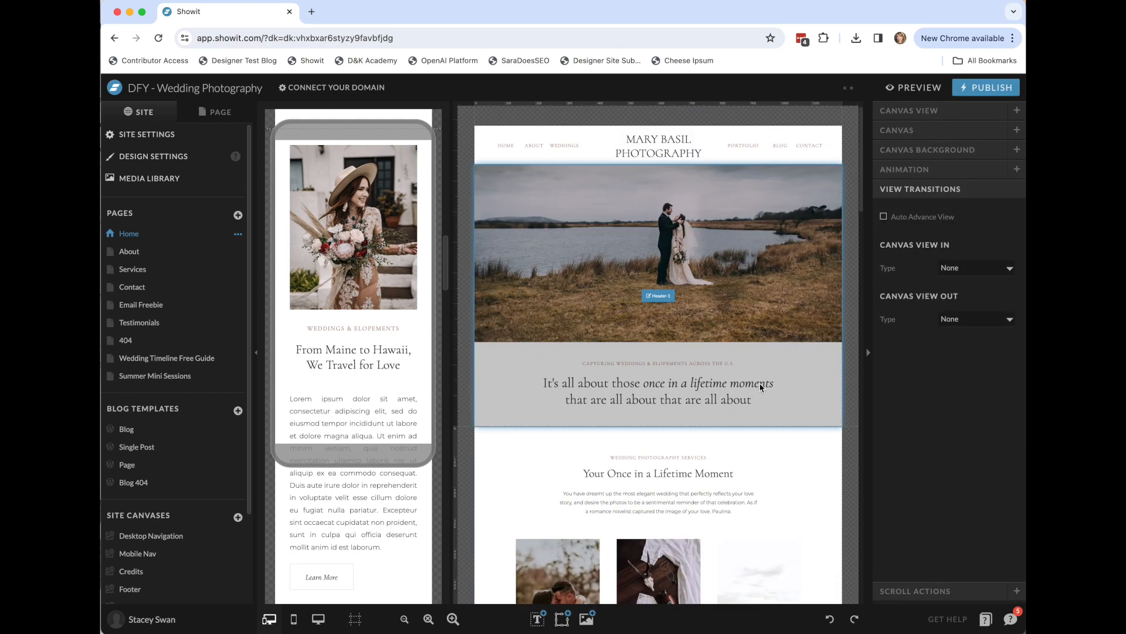
scroll(752, 406, down, 15)
scroll(751, 406, up, 6)
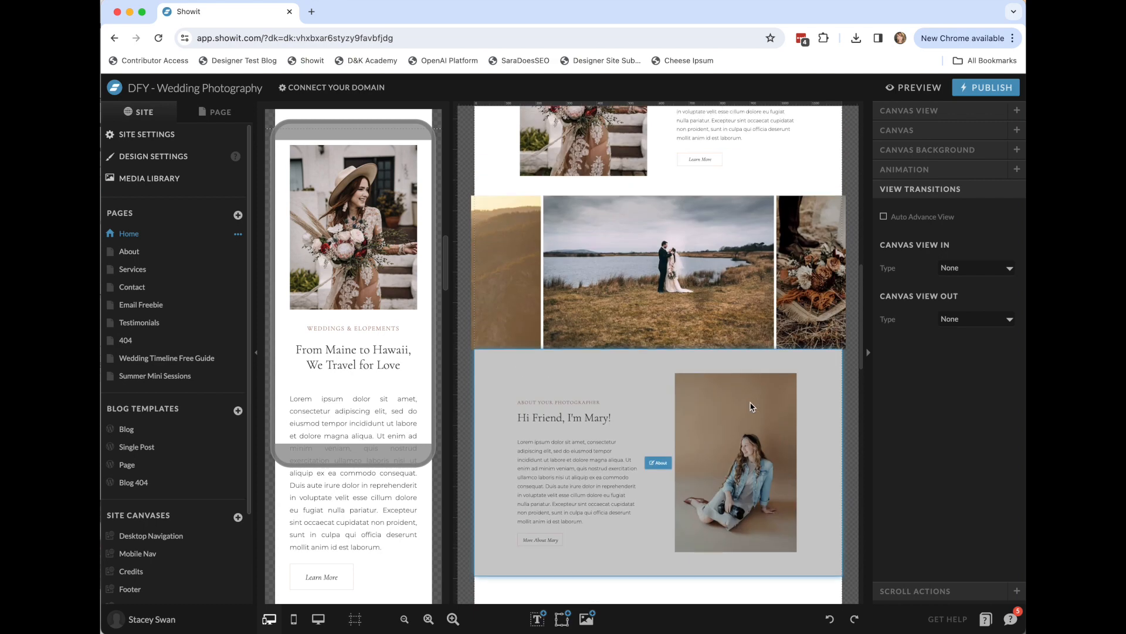
scroll(732, 384, up, 1)
click(521, 280)
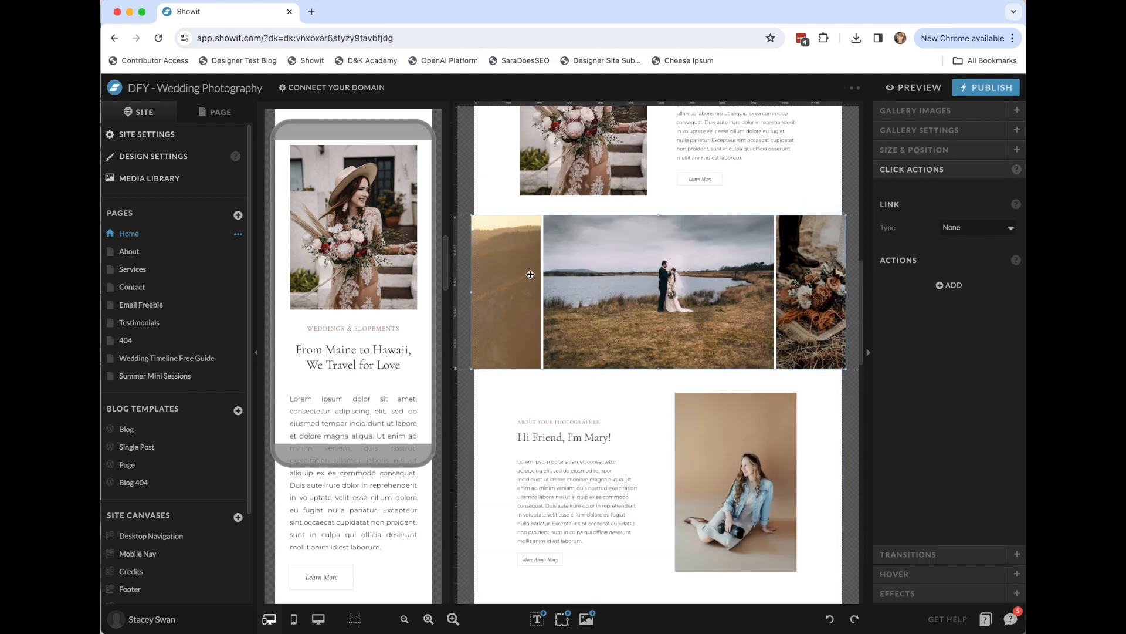
click(913, 112)
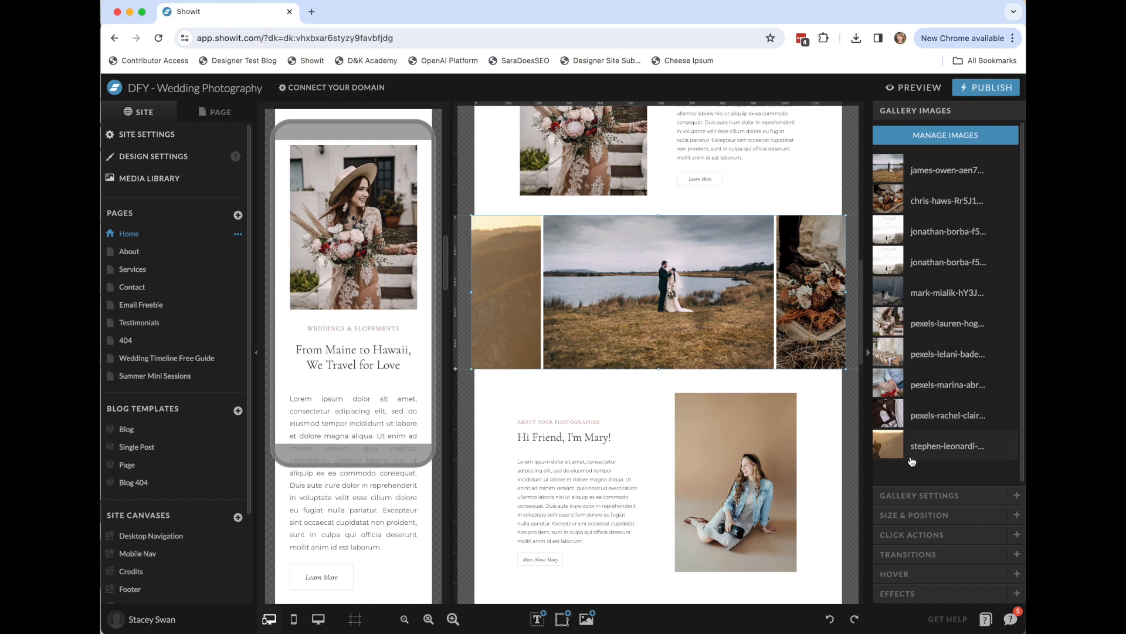
click(927, 497)
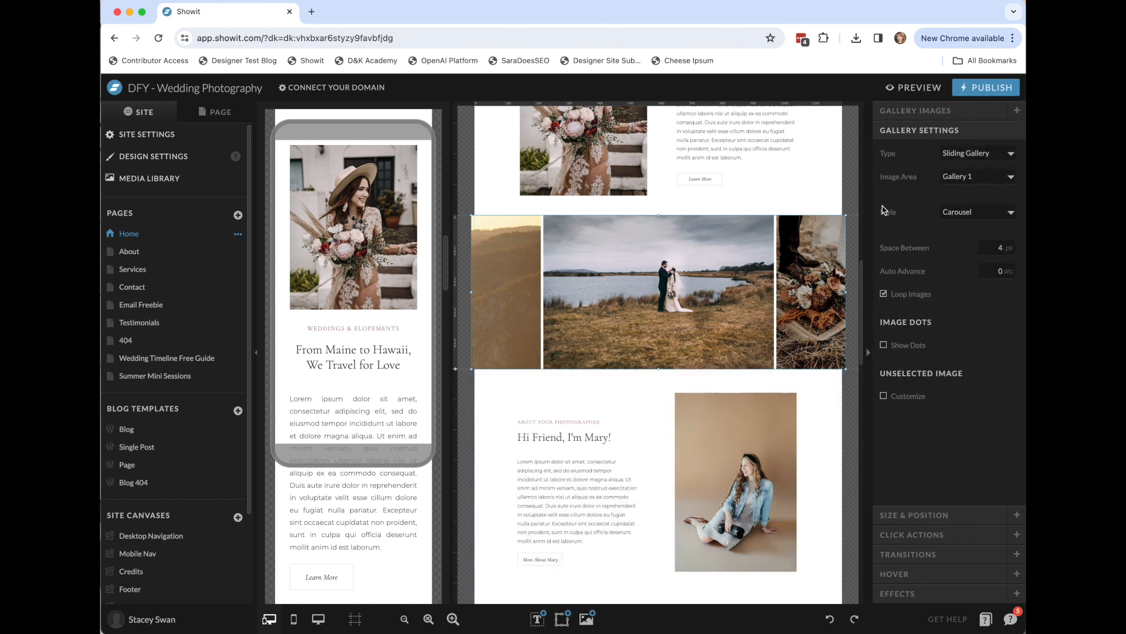
click(967, 152)
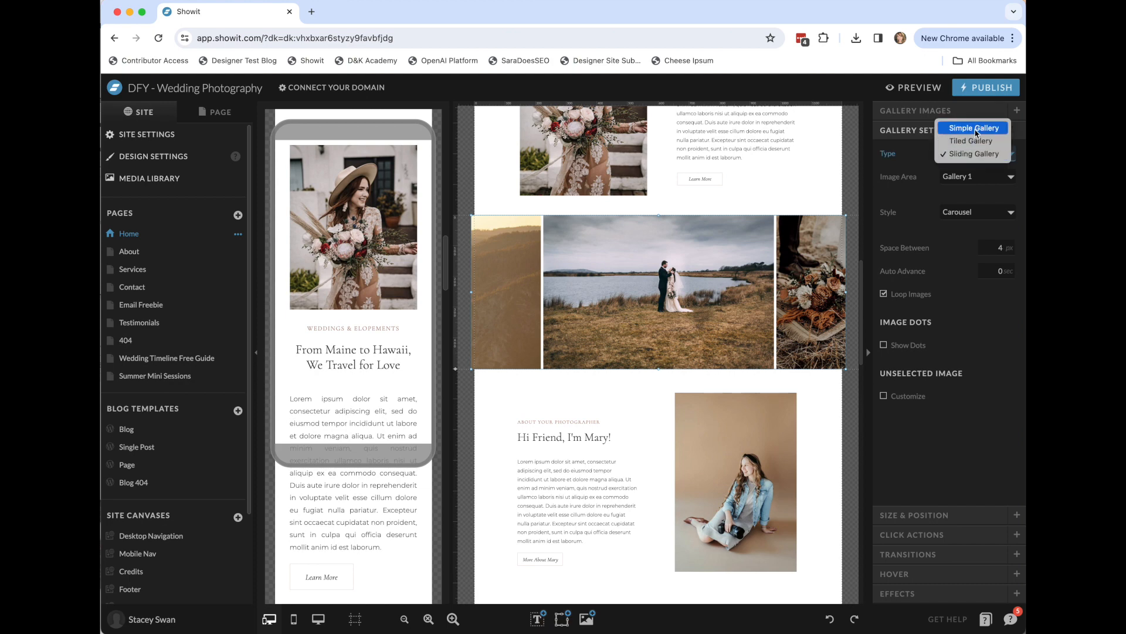
click(979, 468)
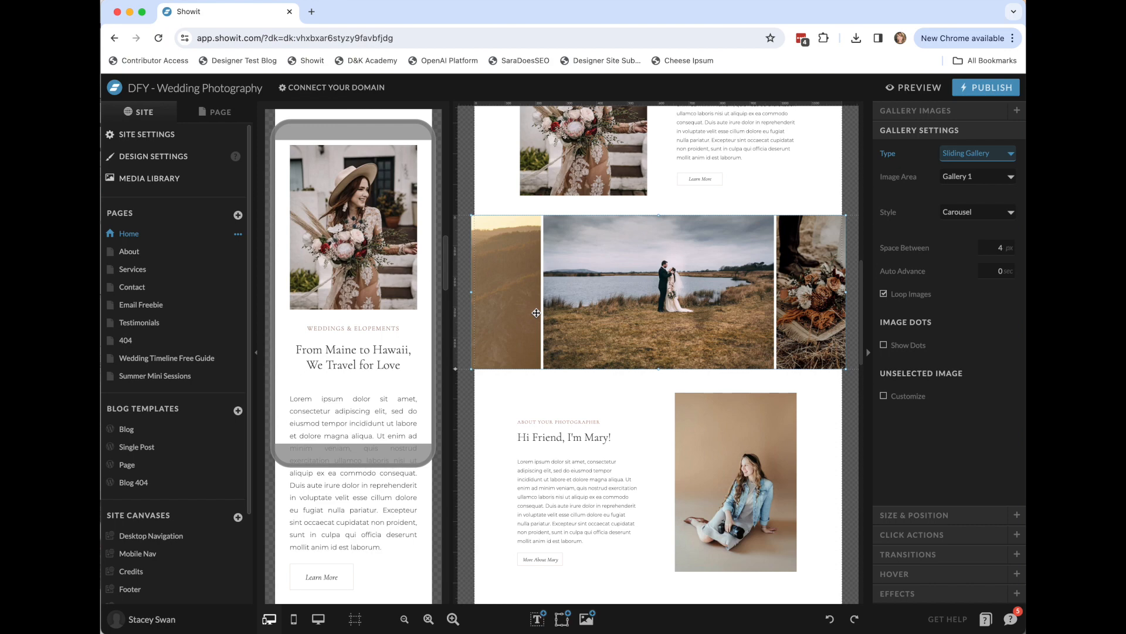
Review the settings, account choices and fallback images of the social grid in the new canvas above the Home page's footer
click(578, 395)
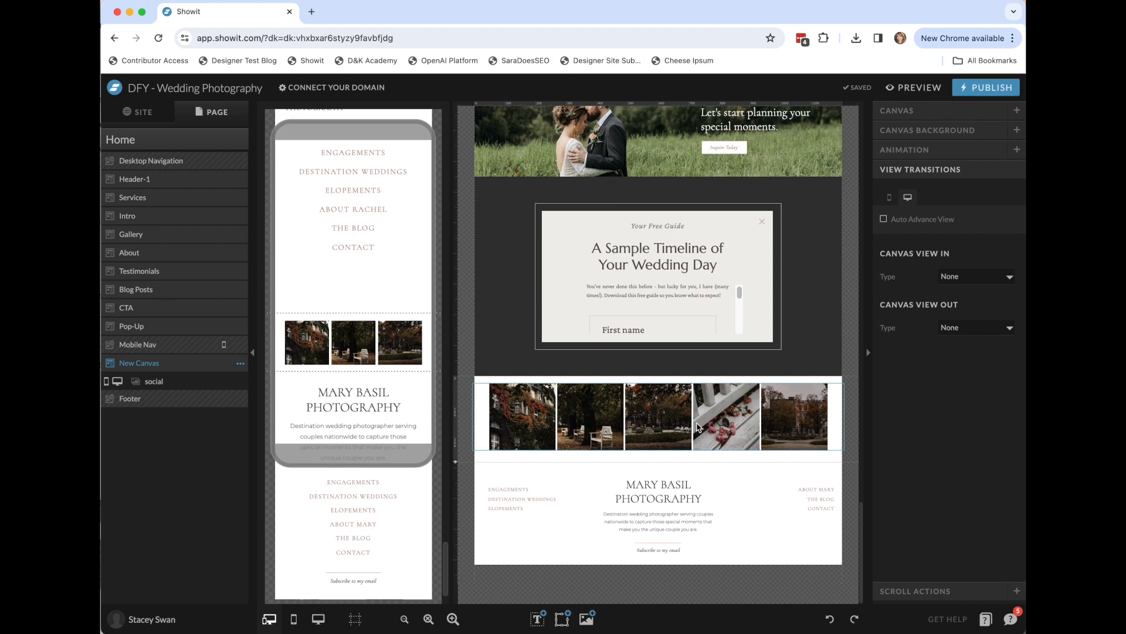
click(700, 429)
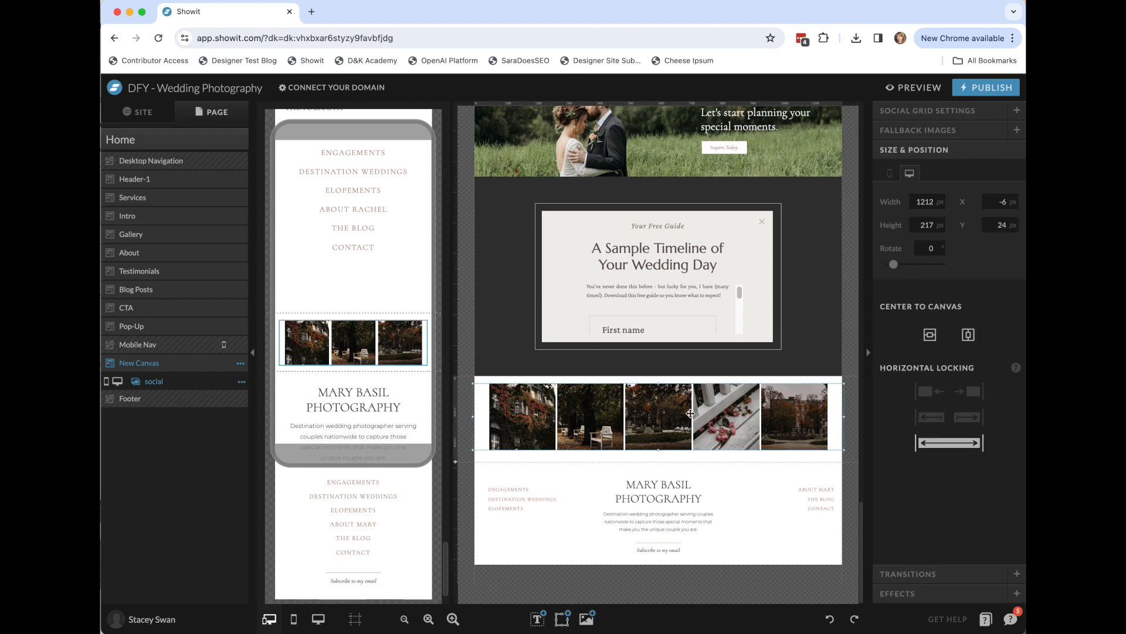
click(941, 113)
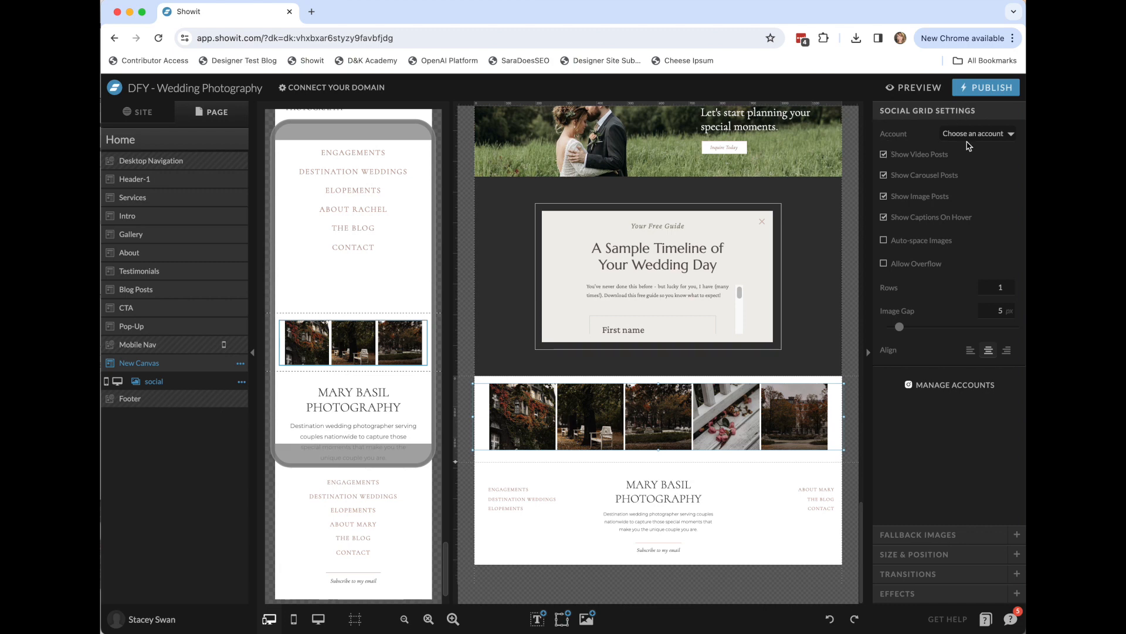
click(984, 135)
click(985, 154)
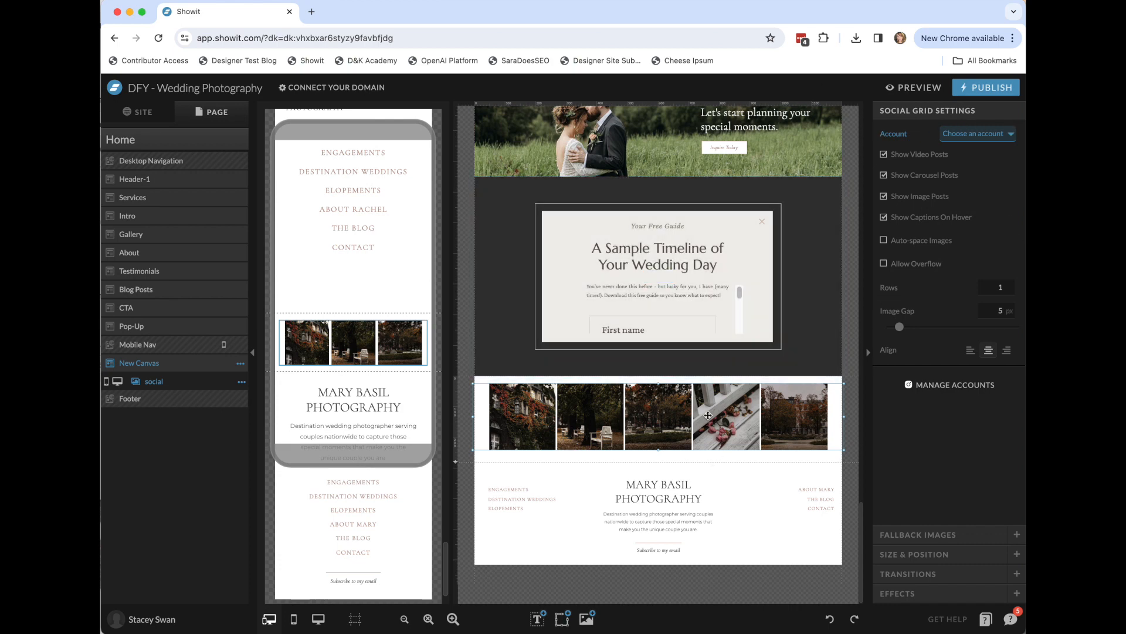
click(912, 546)
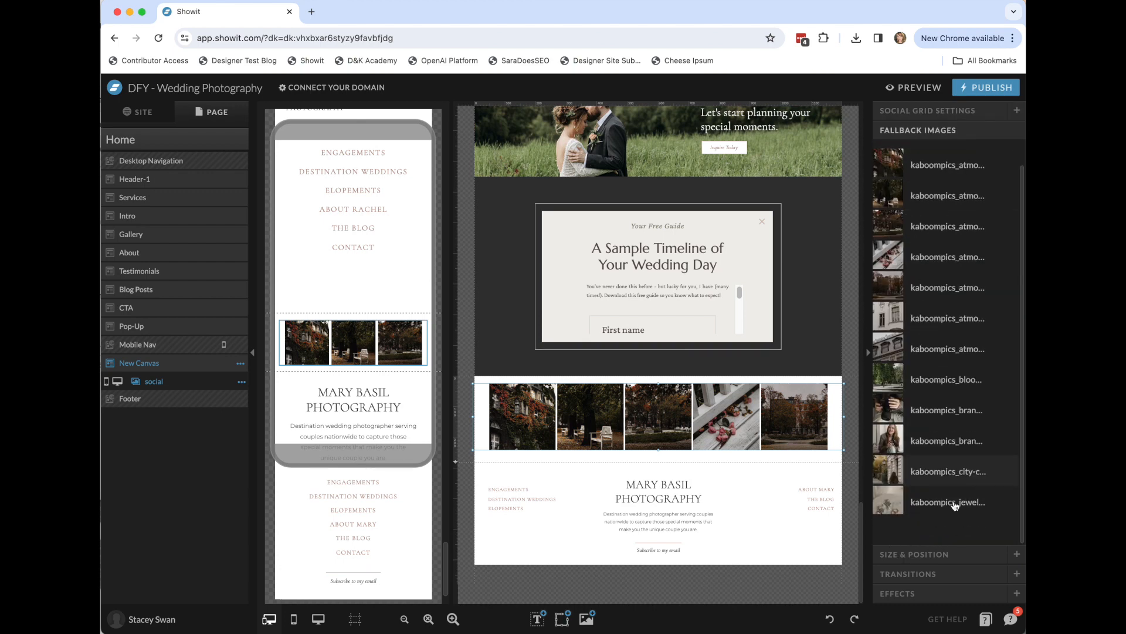
click(664, 455)
click(727, 405)
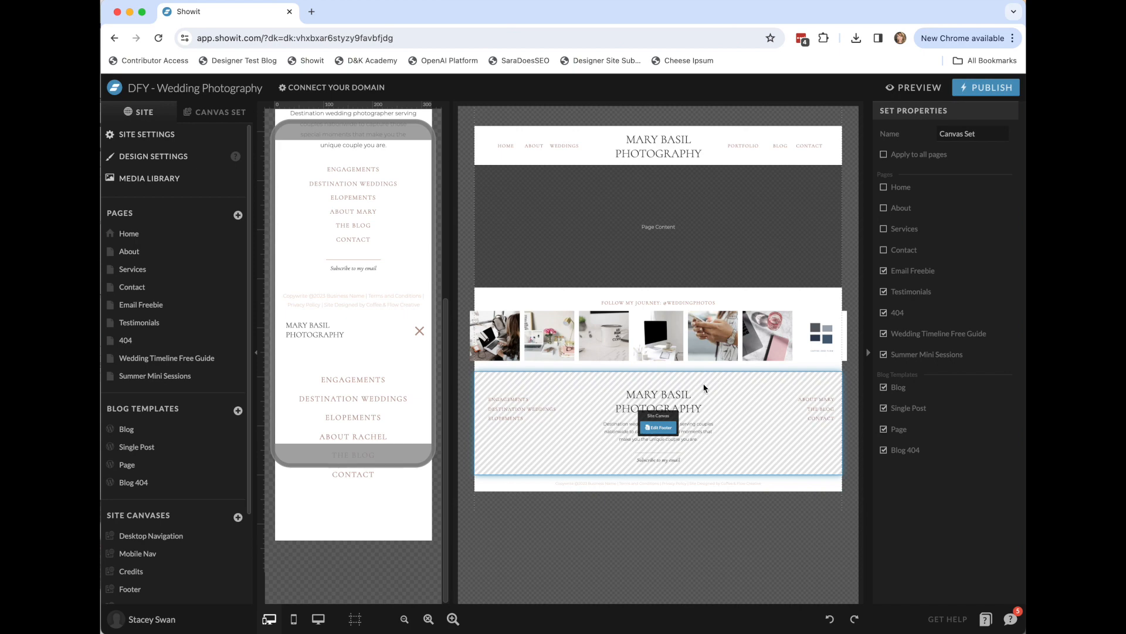
Examine the top and bottom site canvases in Canvas Set and the pages and blog templates it is applied to
scroll(176, 528, down, 4)
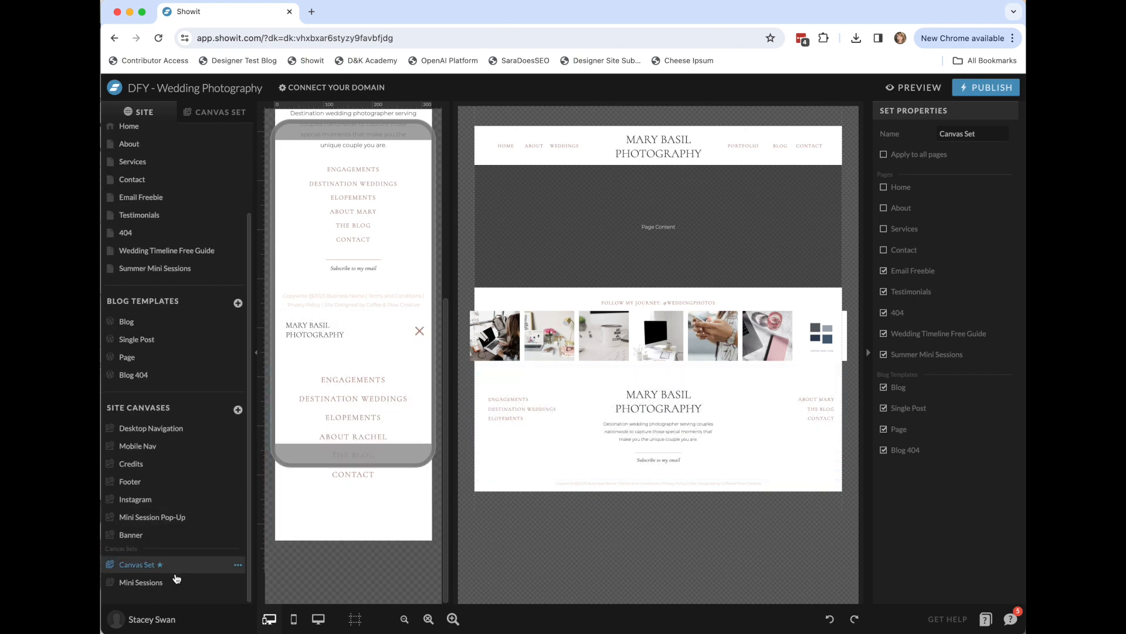
scroll(144, 520, up, 4)
scroll(143, 520, down, 4)
click(210, 115)
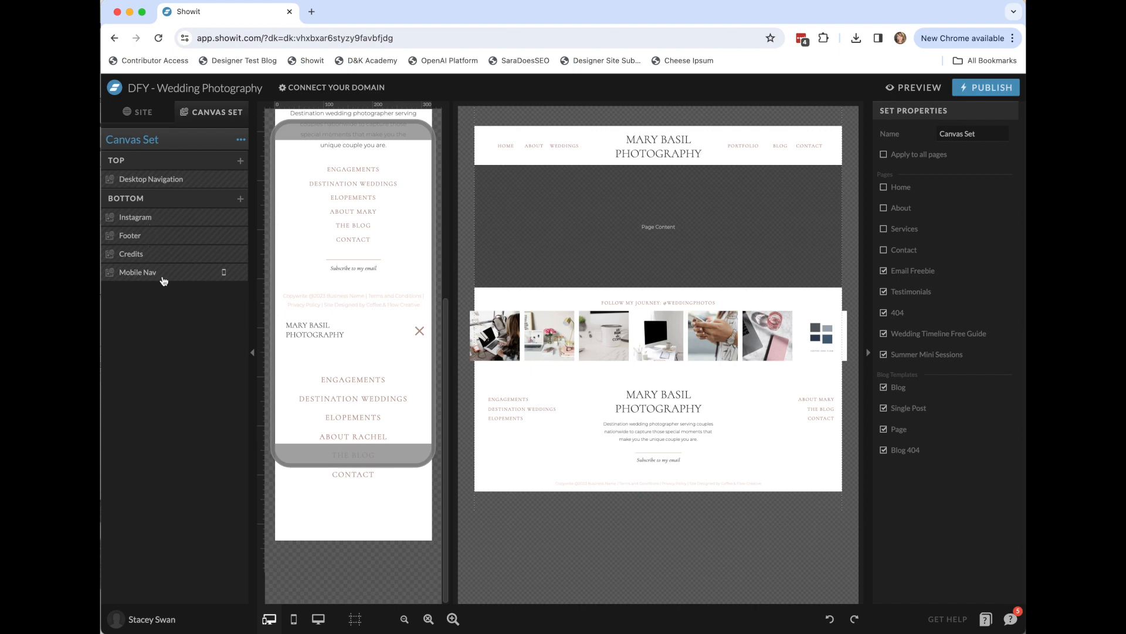
scroll(396, 402, up, 5)
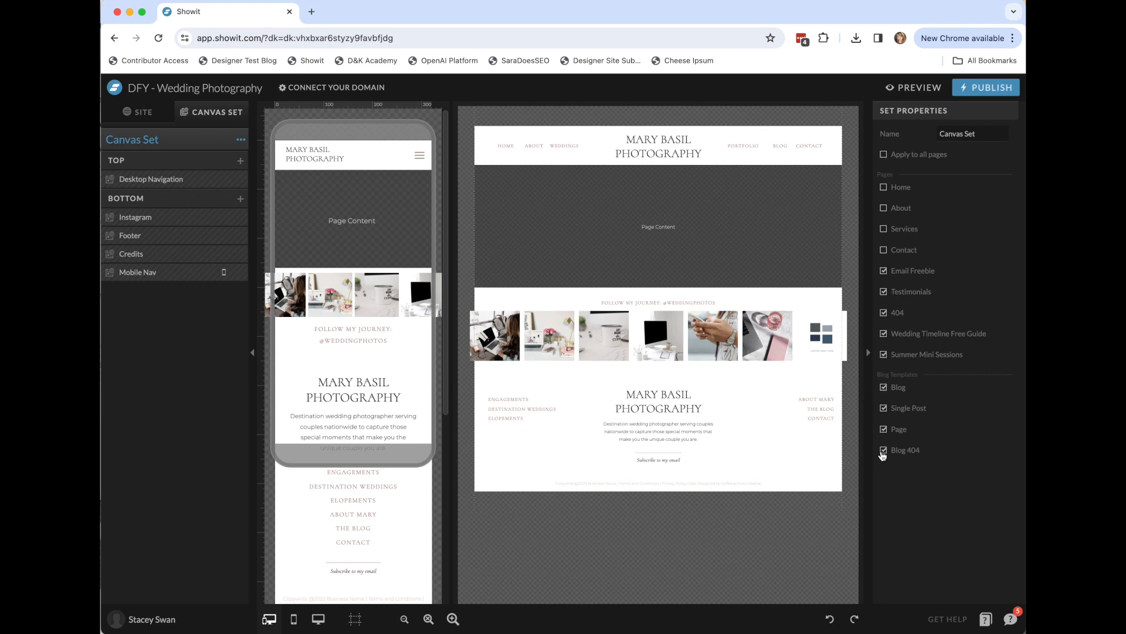
mouse_move(293, 273)
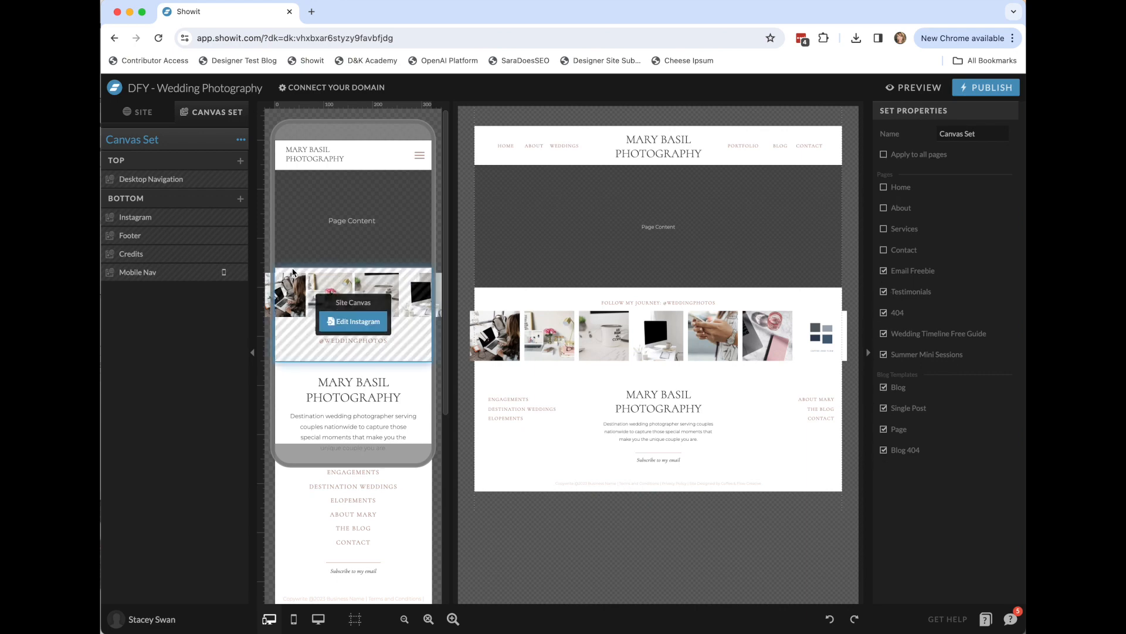
mouse_move(631, 393)
click(144, 112)
scroll(201, 557, down, 3)
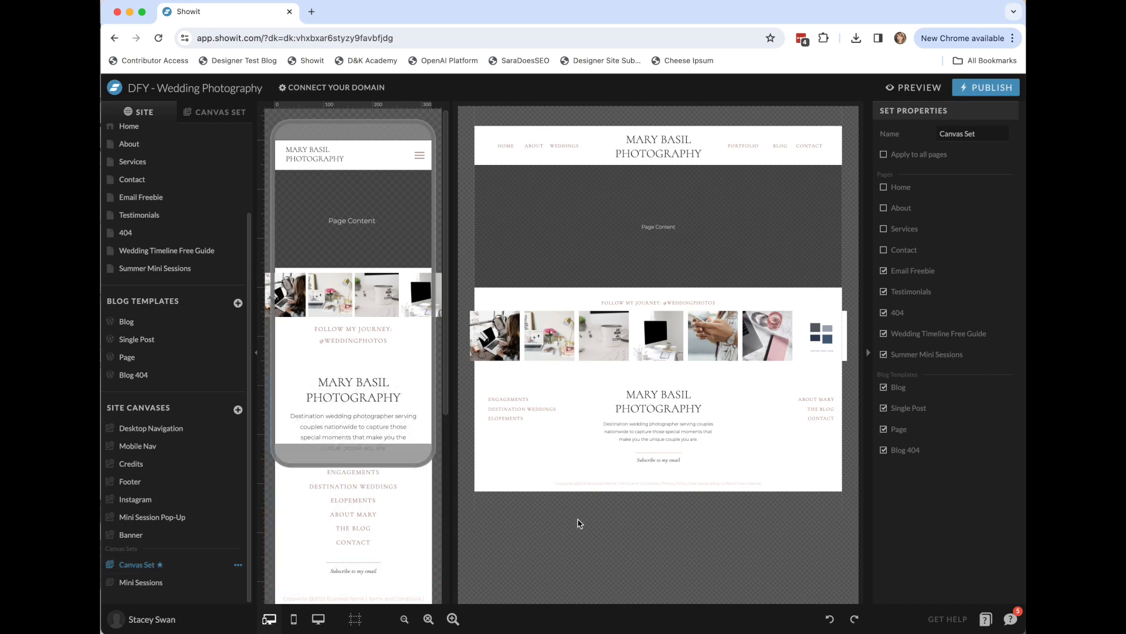
mouse_move(662, 164)
scroll(140, 214, up, 1)
click(883, 270)
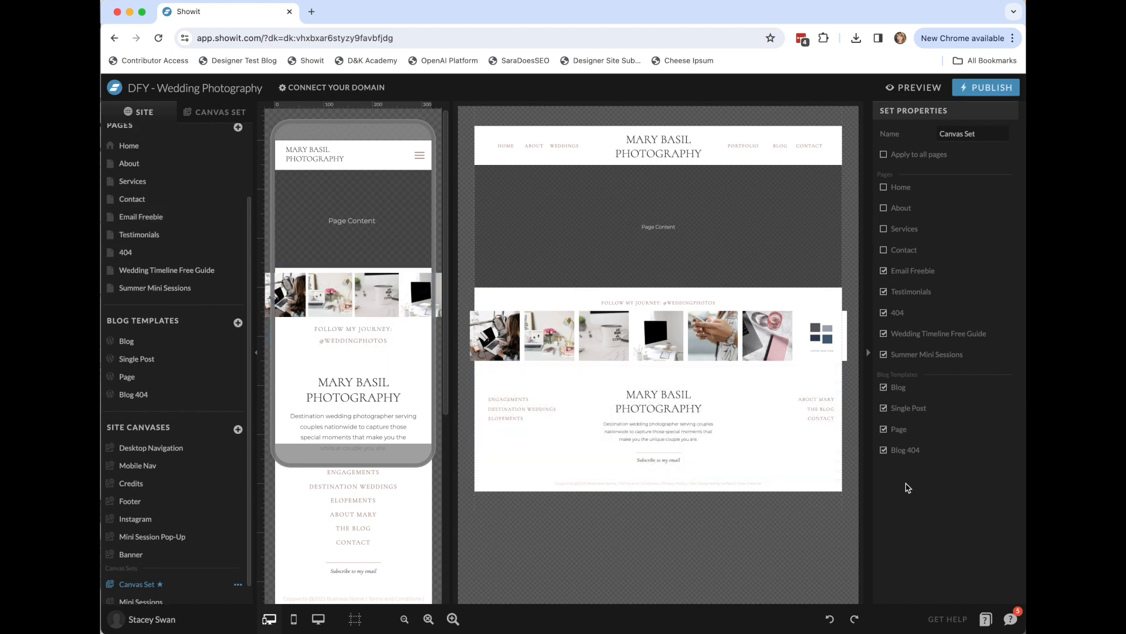
scroll(179, 446, down, 1)
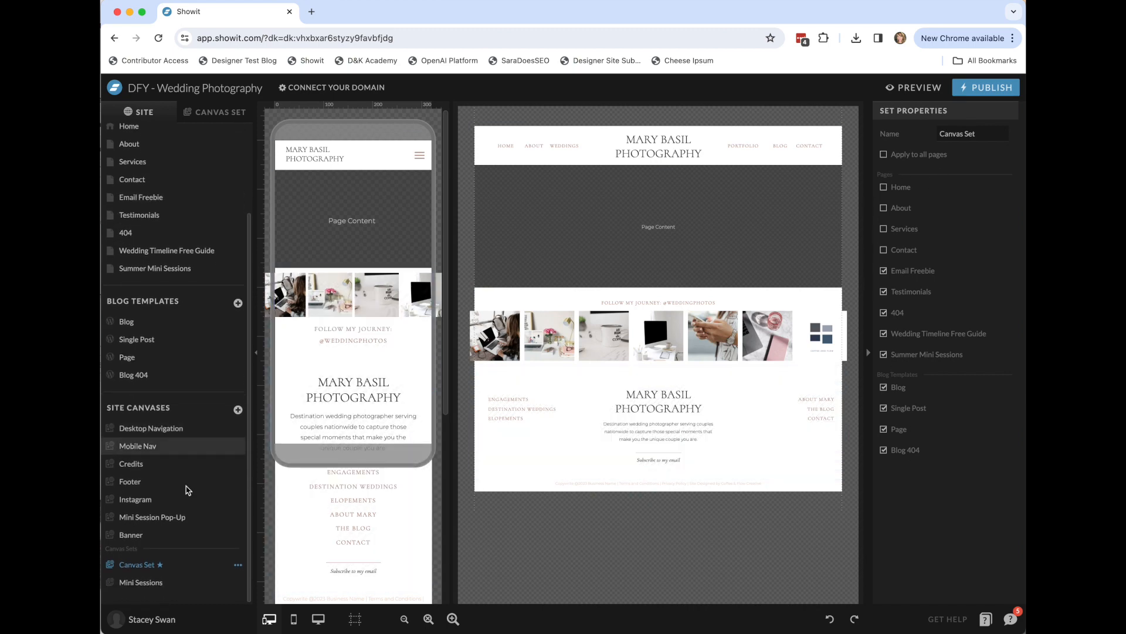
Examine the Mini Sessions canvas set and its page assignment options, and view the Home page with the site canvas list
click(141, 583)
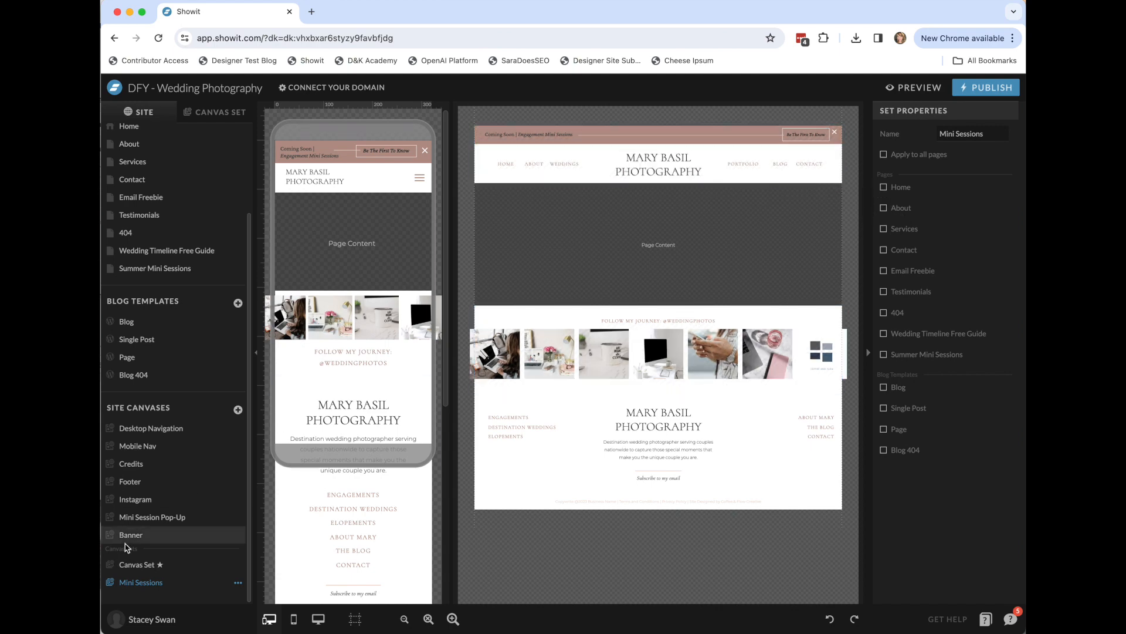
click(887, 188)
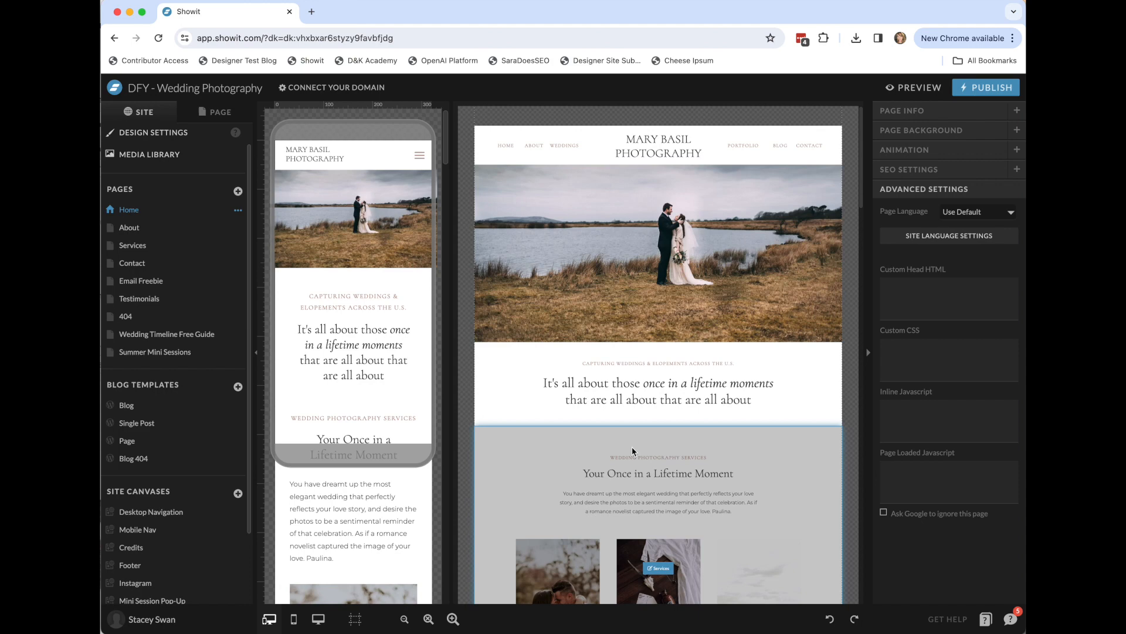
scroll(223, 586, down, 3)
scroll(182, 595, down, 1)
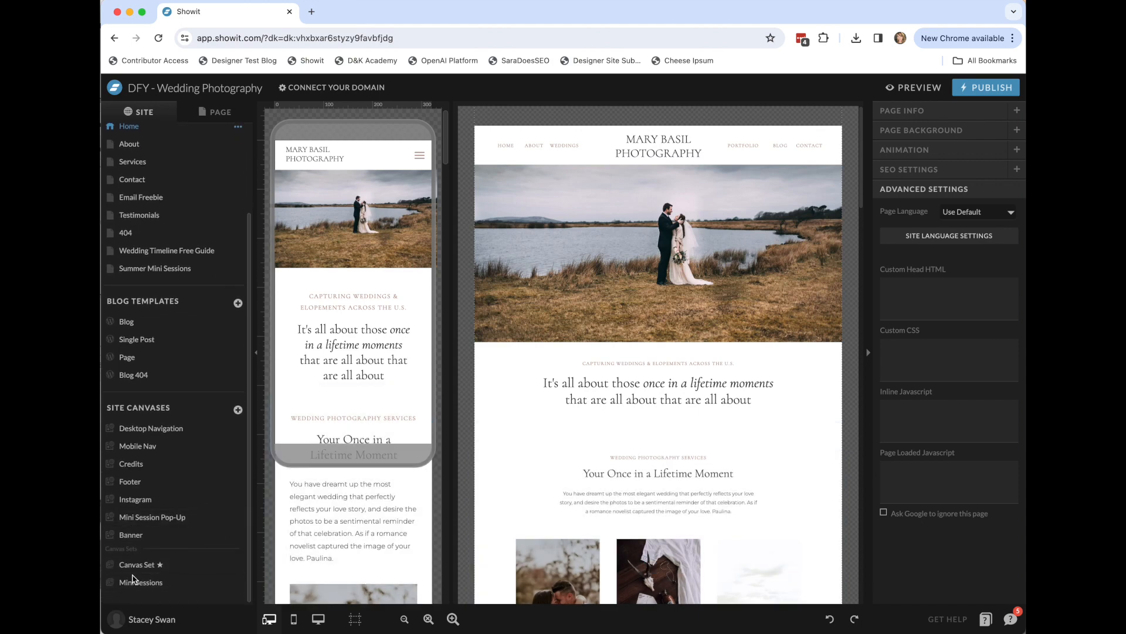
Review the Home page's SEO title, meta description and share image settings
scroll(134, 586, up, 5)
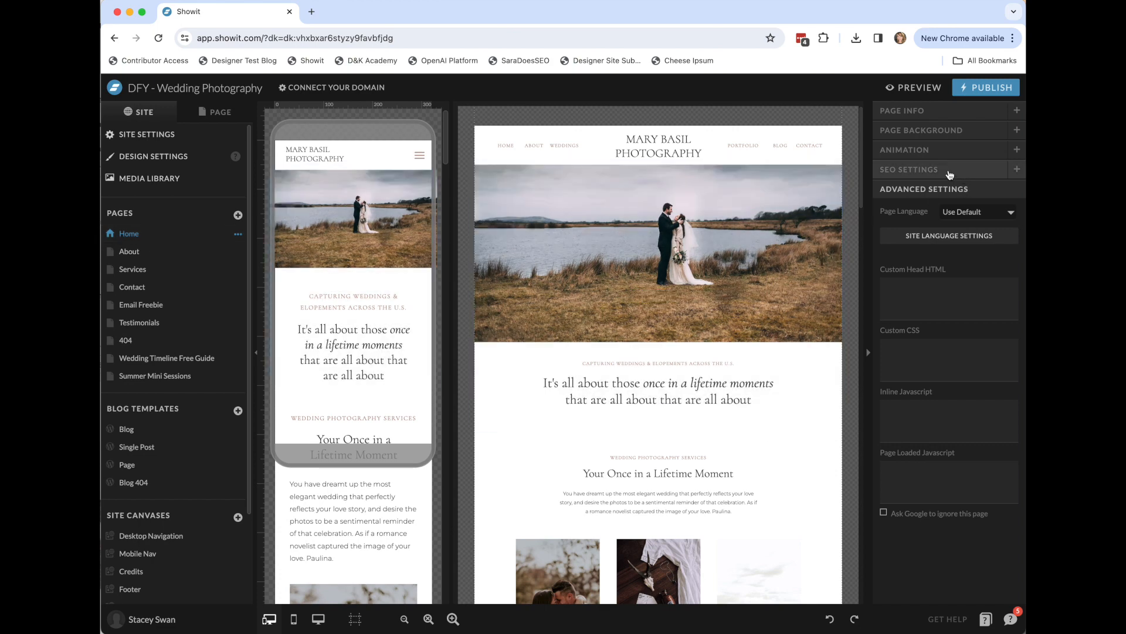
click(917, 173)
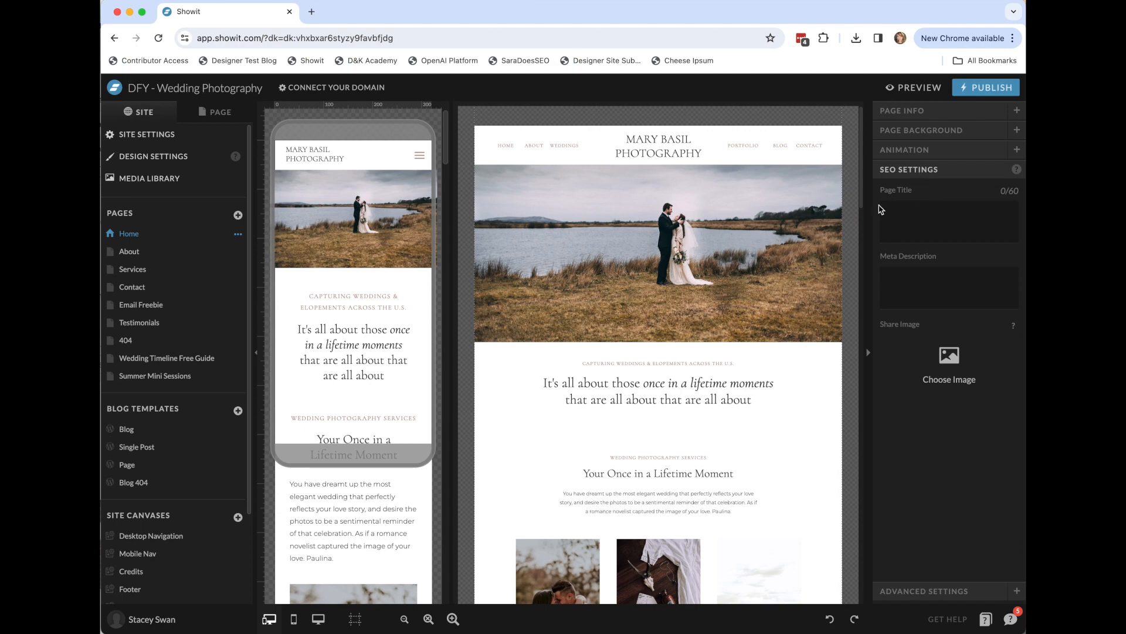
click(976, 219)
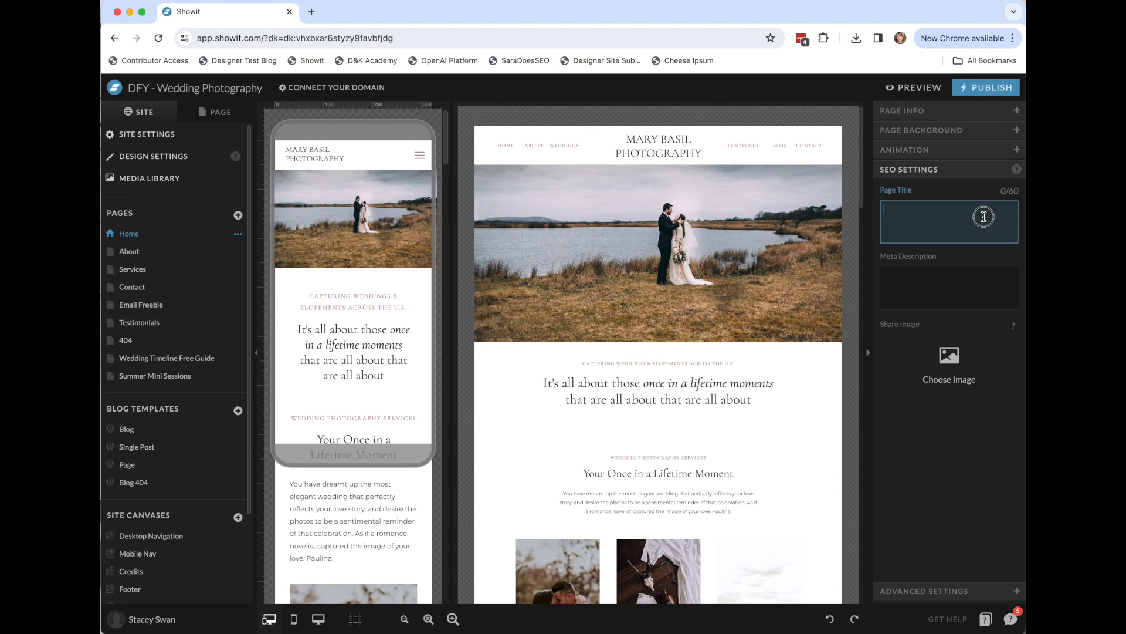
click(977, 290)
click(947, 466)
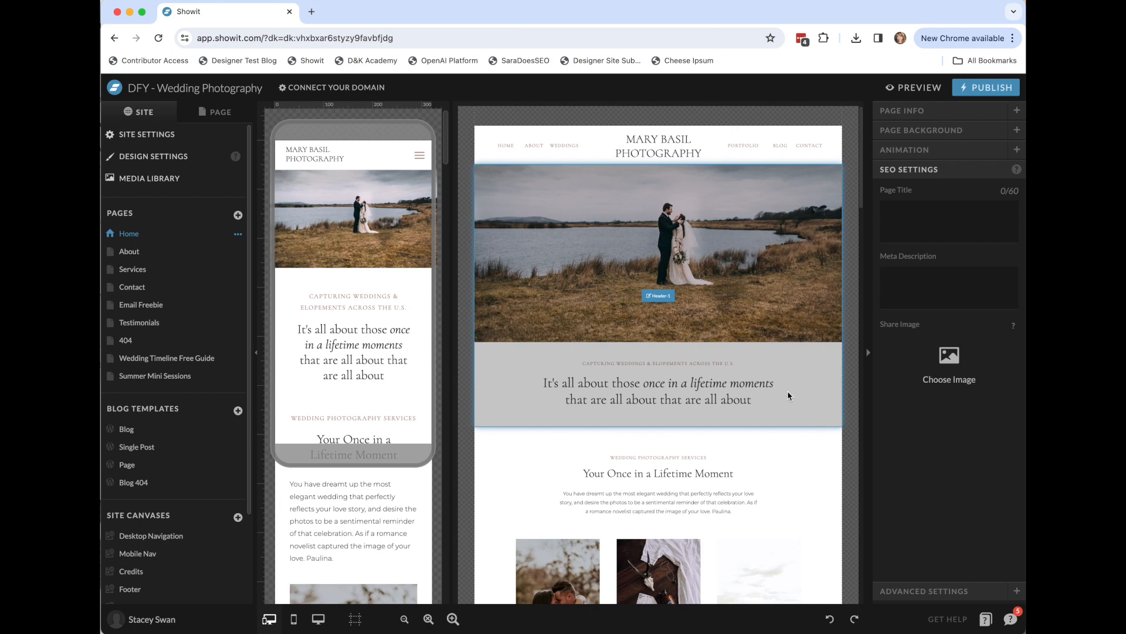
Set the text tag of the "Capturing Weddings & Elopements Across the U.S." subheading in the Header-1 canvas to h1
click(788, 391)
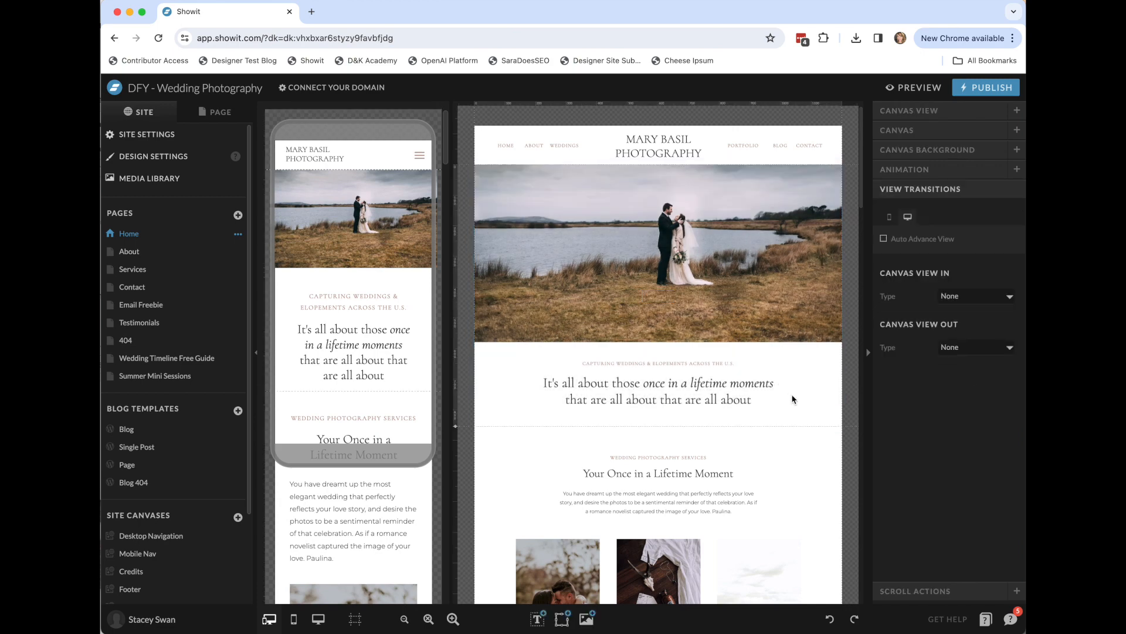
click(704, 364)
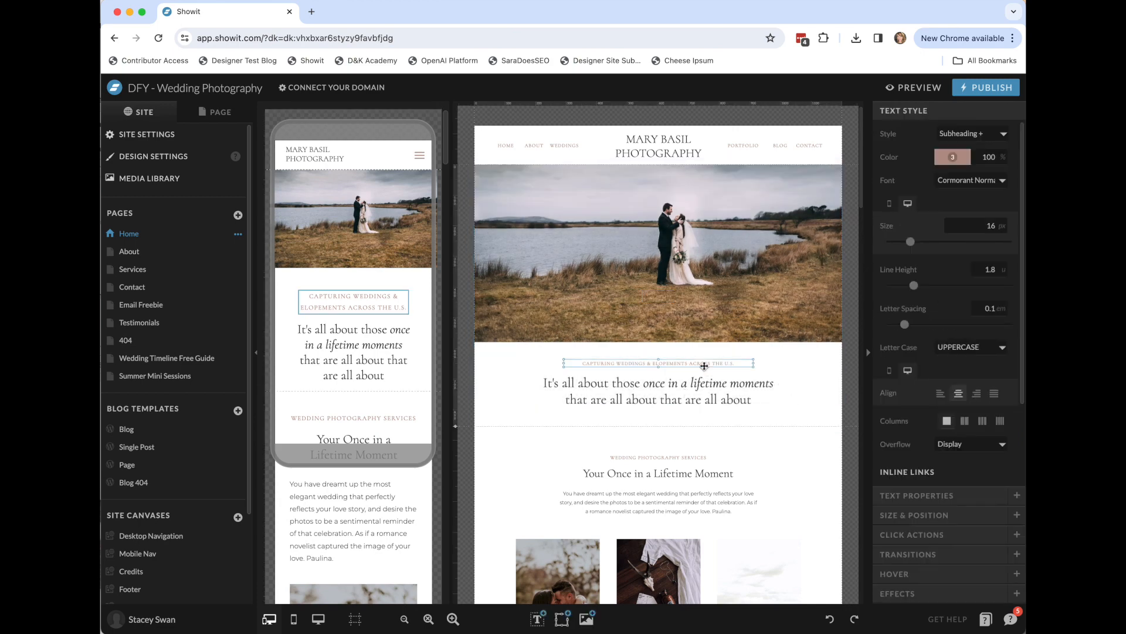
click(926, 498)
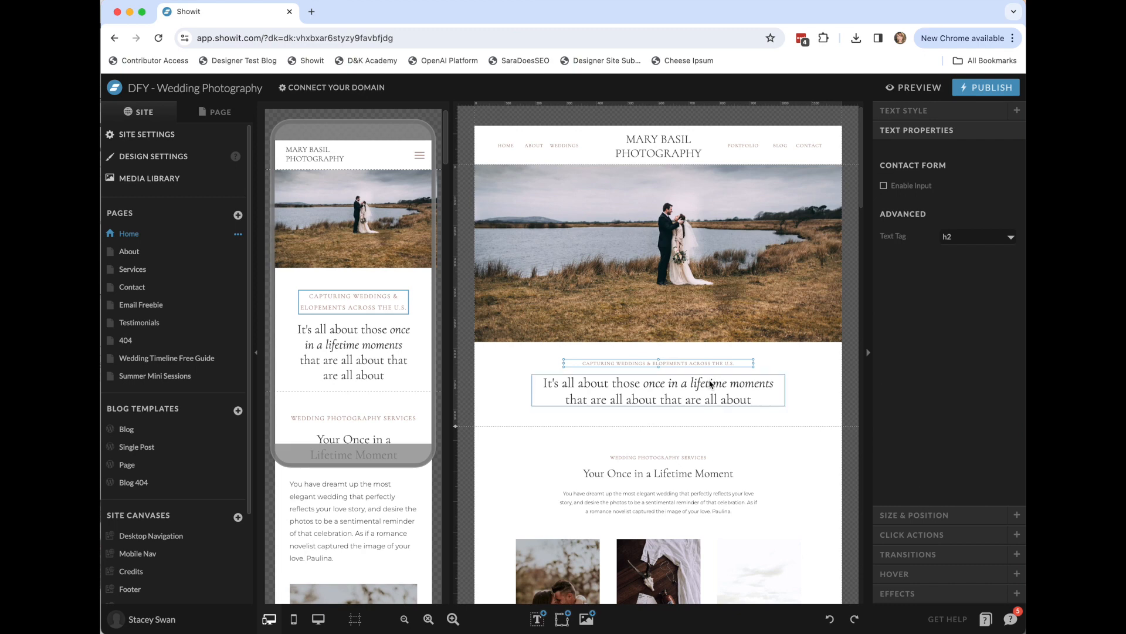
click(963, 235)
click(962, 228)
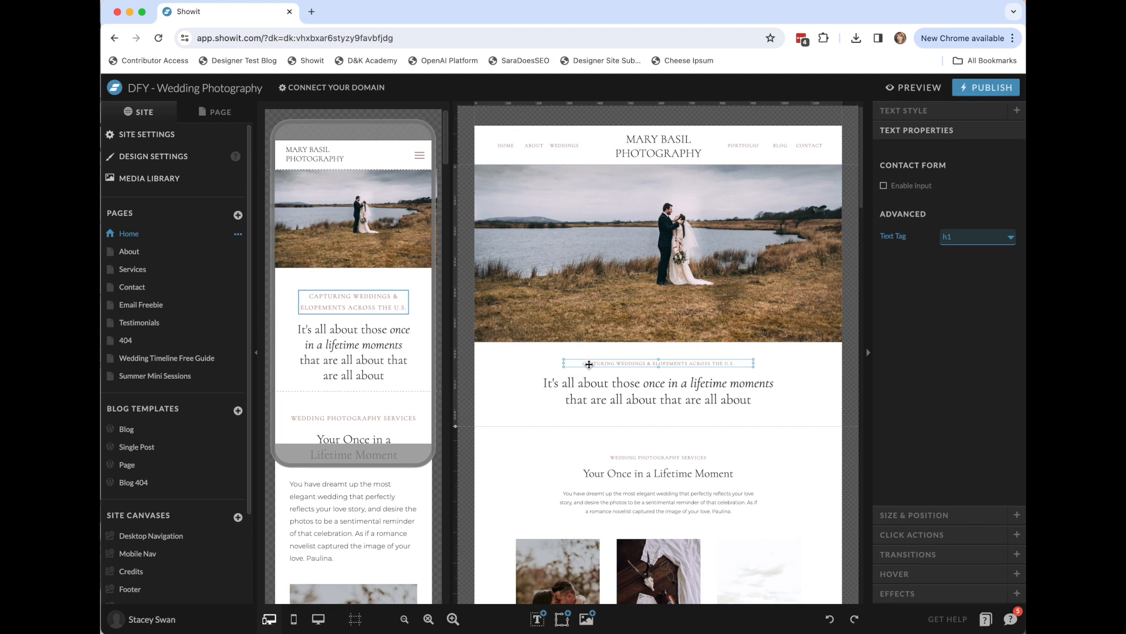
Change the text tag of the "It's all about those once in a lifetime moments" headline in the Header-1 canvas
click(782, 388)
click(982, 240)
click(974, 250)
Change the text tag of the "Your Once in a Lifetime Moment" heading in the Services canvas
click(804, 471)
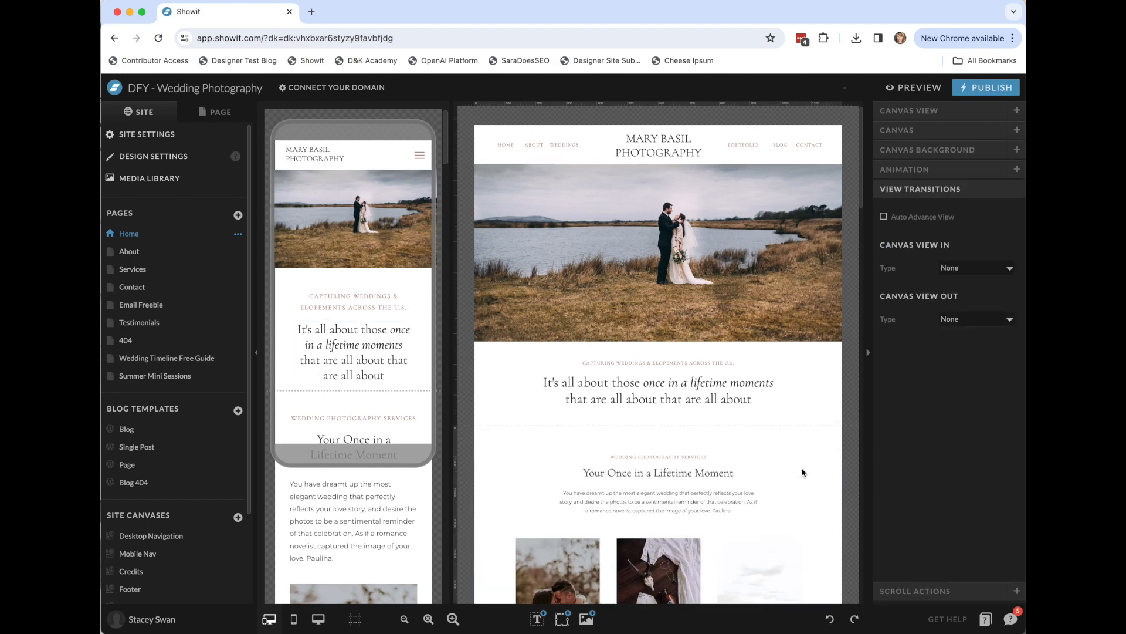
scroll(763, 446, down, 2)
click(708, 421)
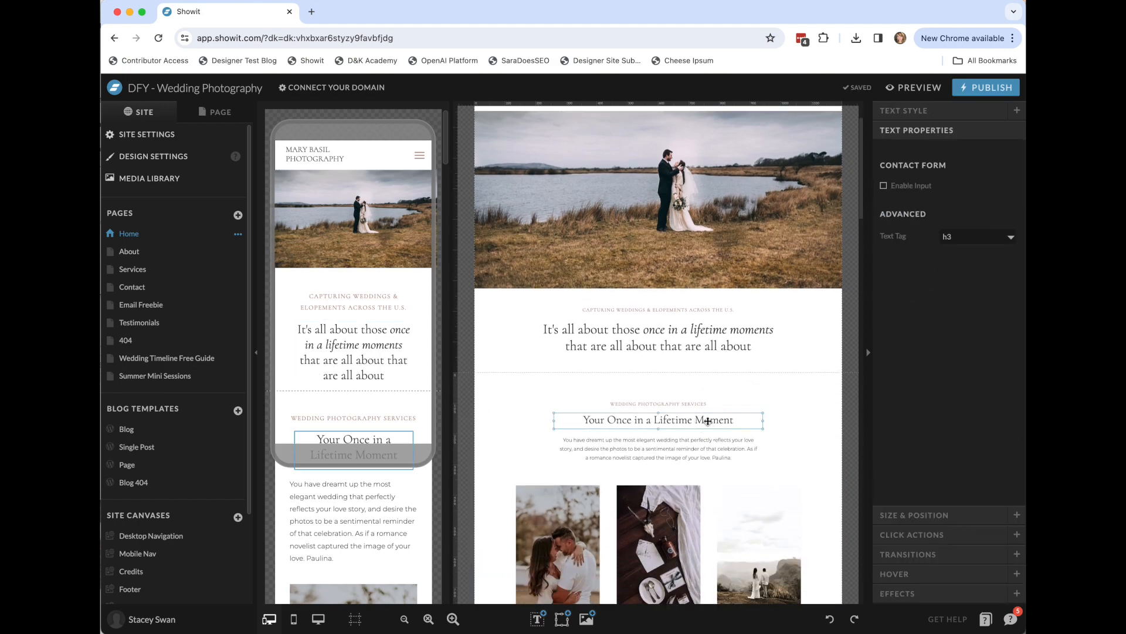
click(962, 242)
click(958, 222)
Check the text tags of the Services canvas paragraph and of the Intro canvas's subheading and body text
click(711, 445)
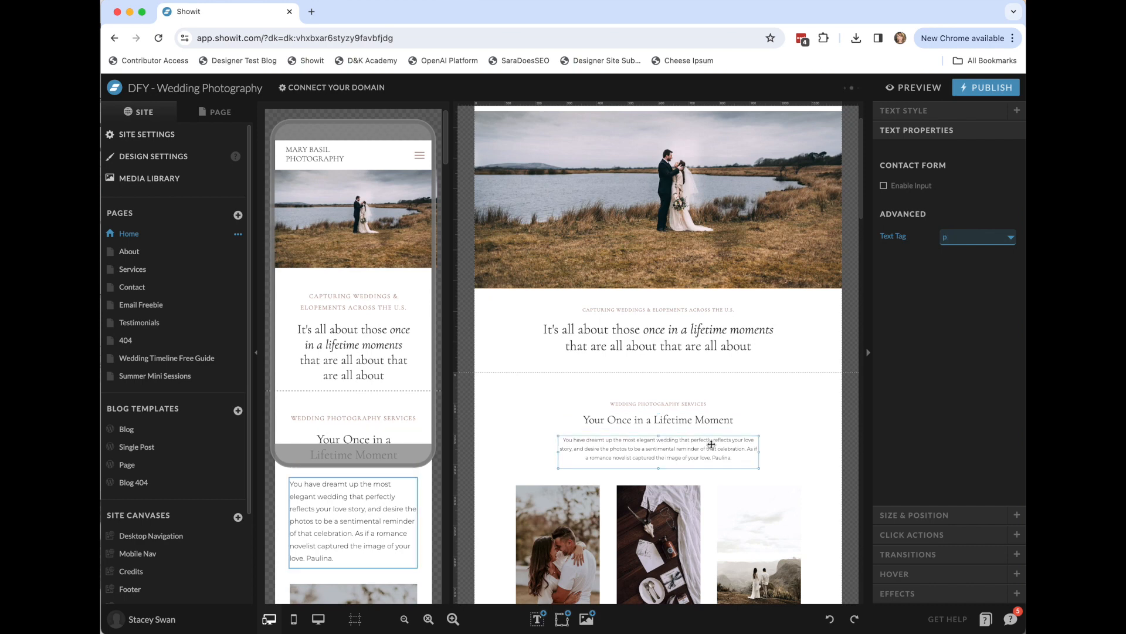
scroll(759, 502, down, 10)
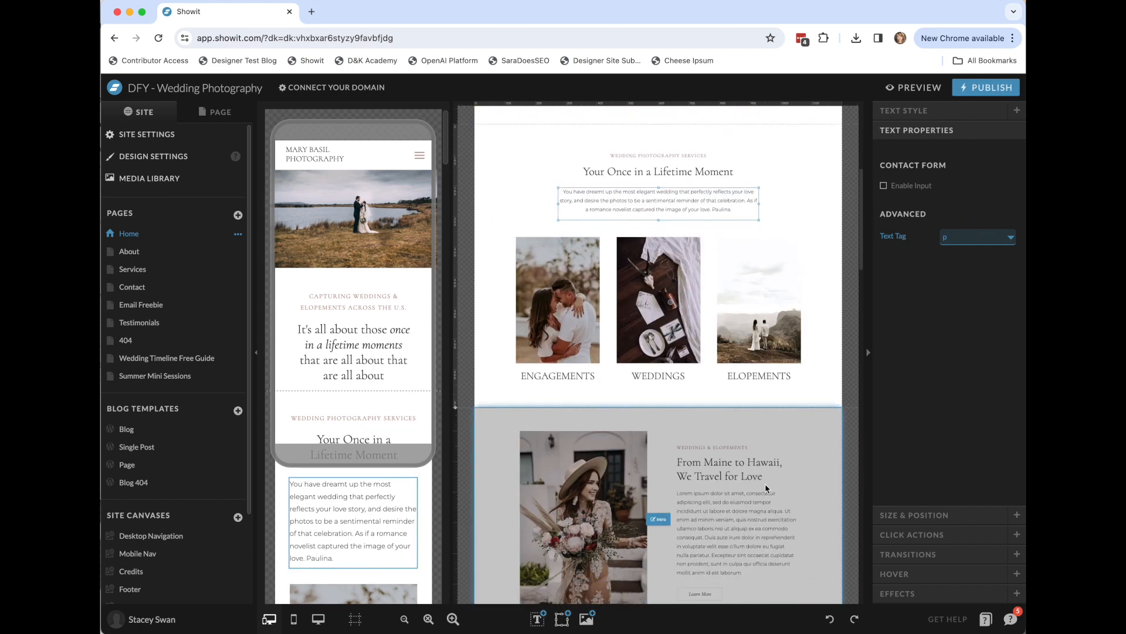
click(726, 344)
click(734, 354)
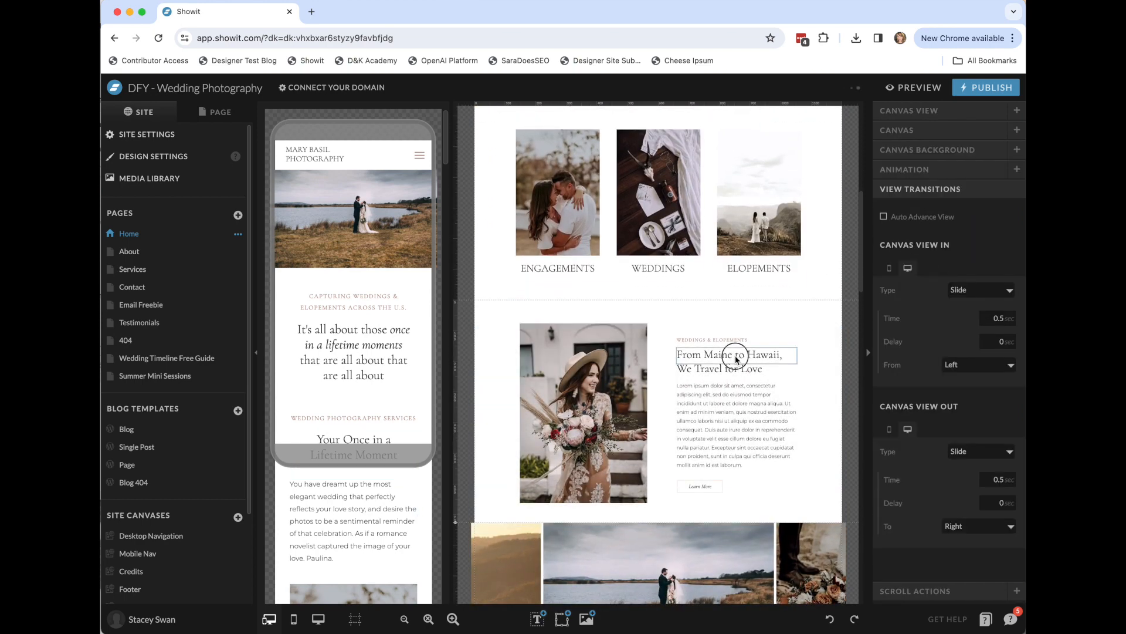
click(735, 340)
click(978, 242)
click(766, 426)
click(744, 427)
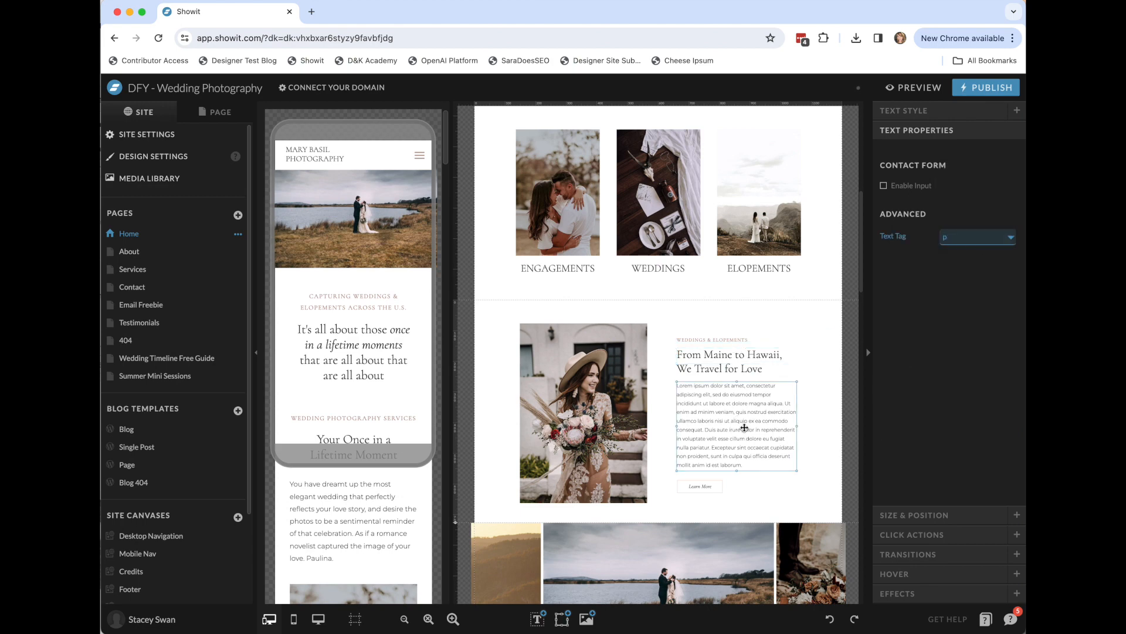
Check the text tag of the "Learn More" button label in the Intro canvas
click(704, 491)
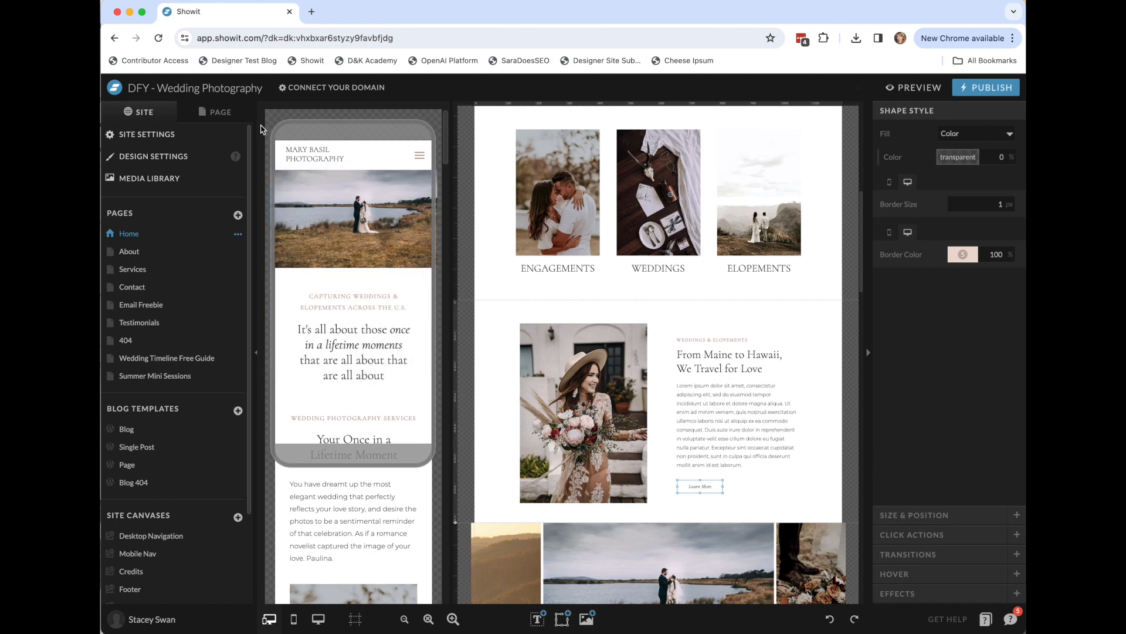
click(213, 111)
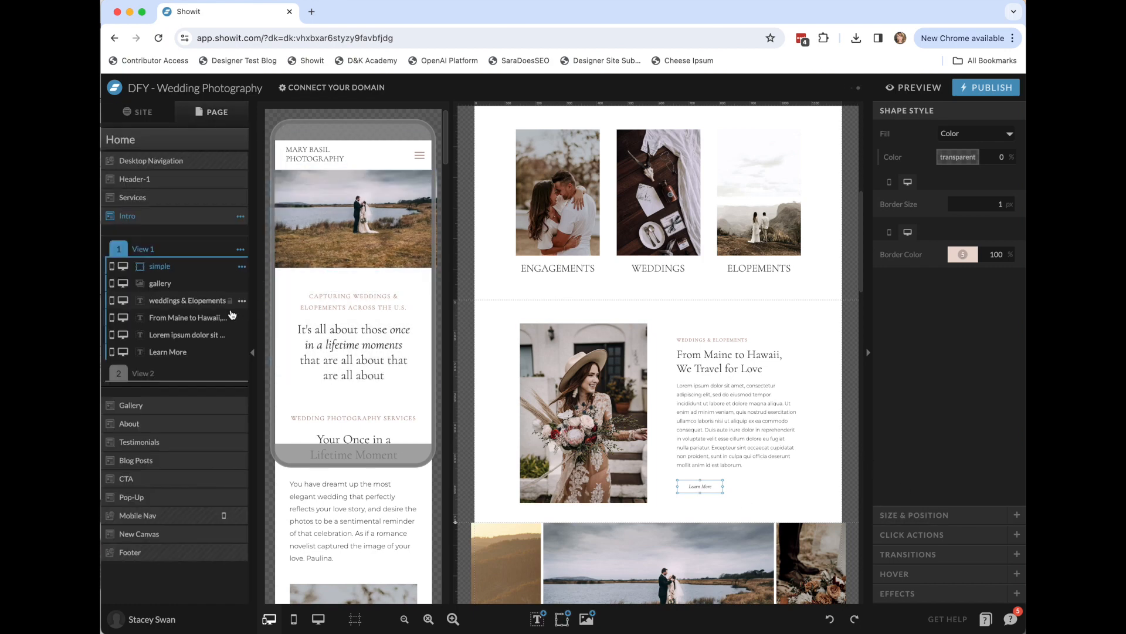
click(176, 351)
click(938, 494)
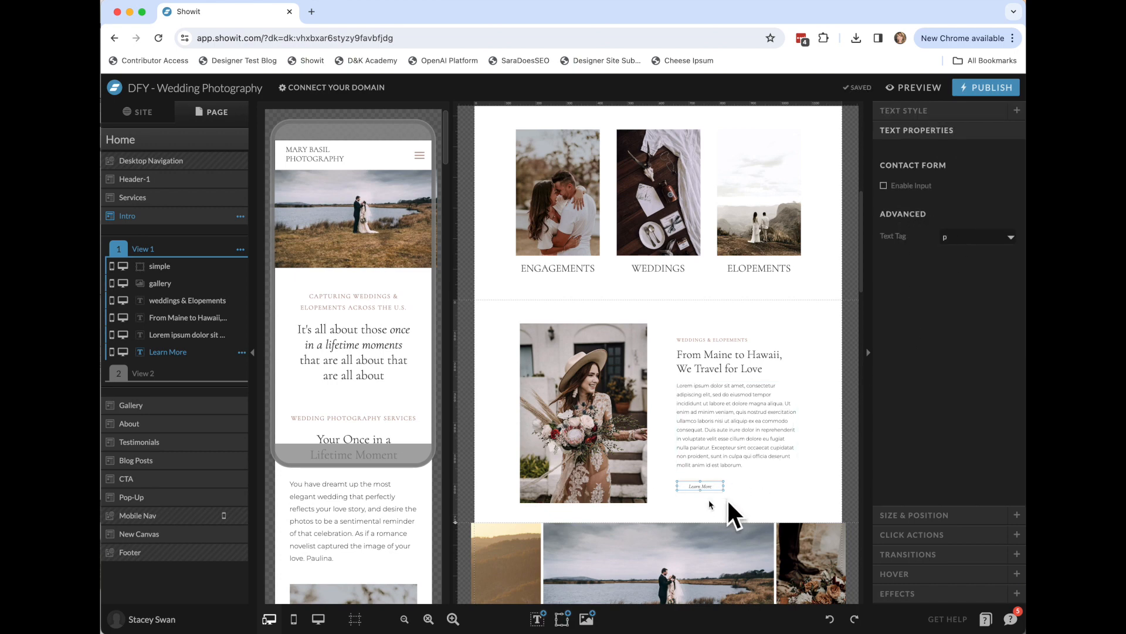
Check the text tags of the HOME link in Desktop Navigation and the small subheading in the Home page's Header-1 canvas
scroll(833, 343, up, 10)
click(506, 145)
click(662, 151)
click(501, 146)
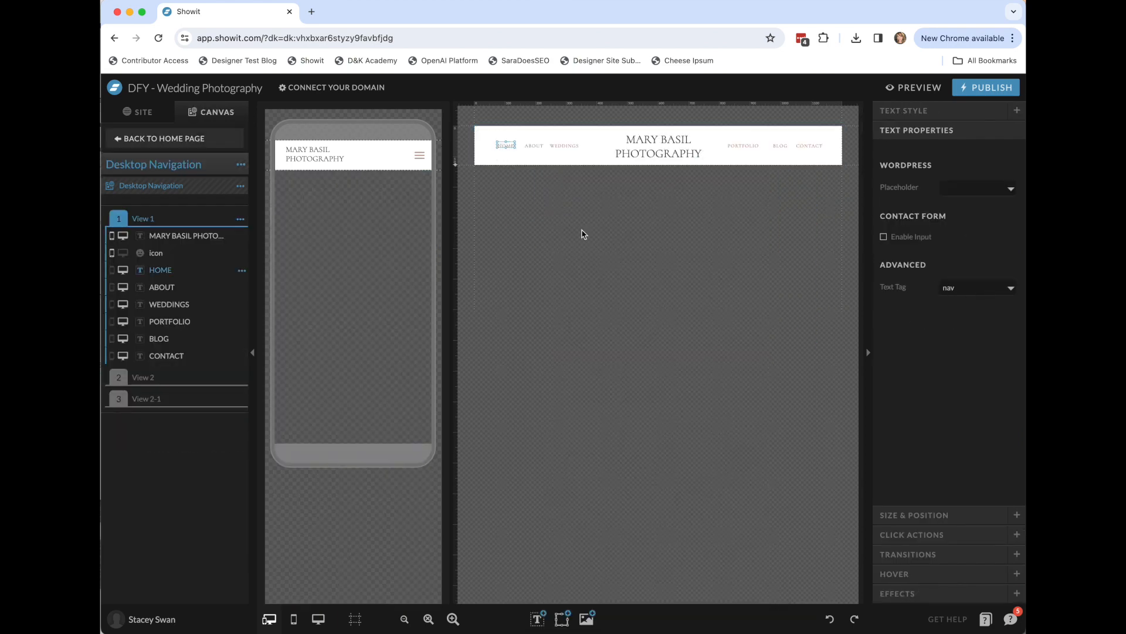
click(158, 136)
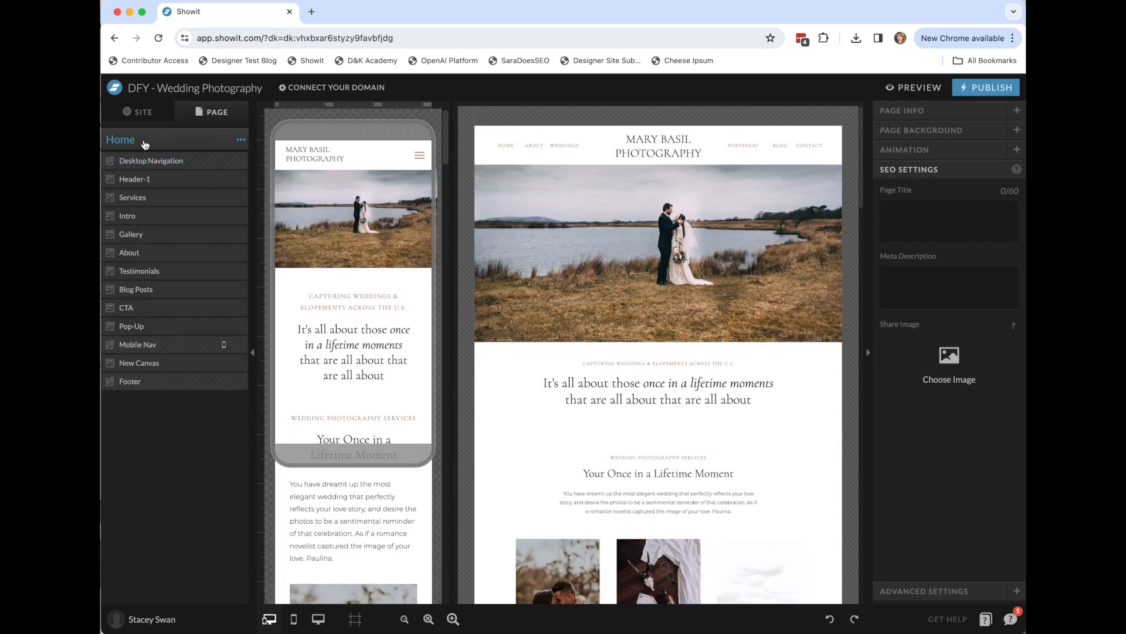
click(707, 370)
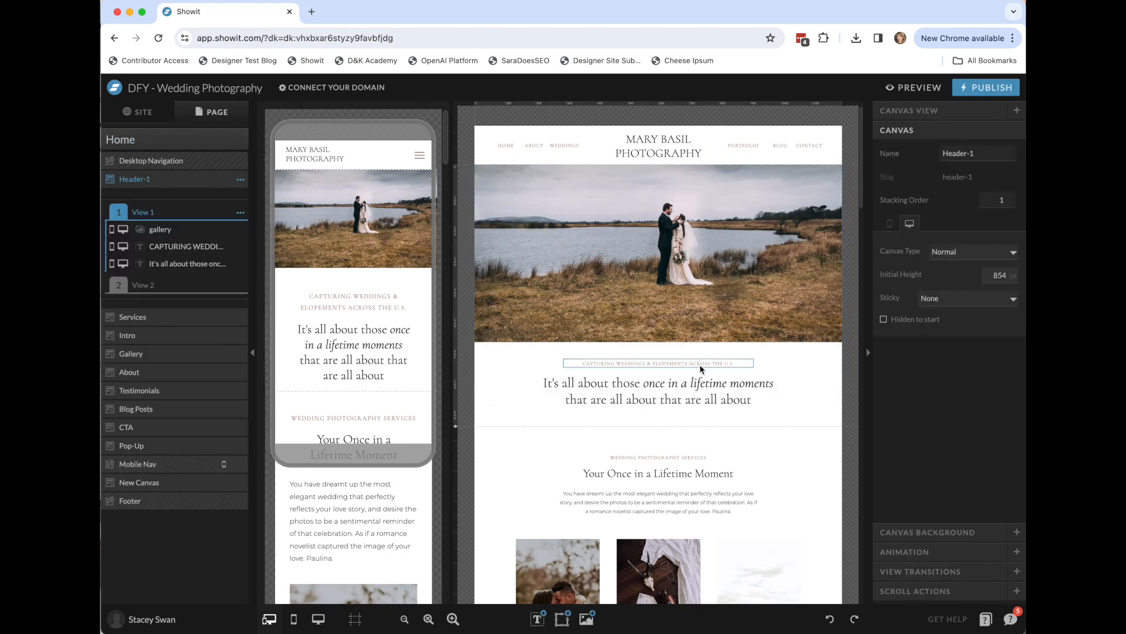
click(700, 365)
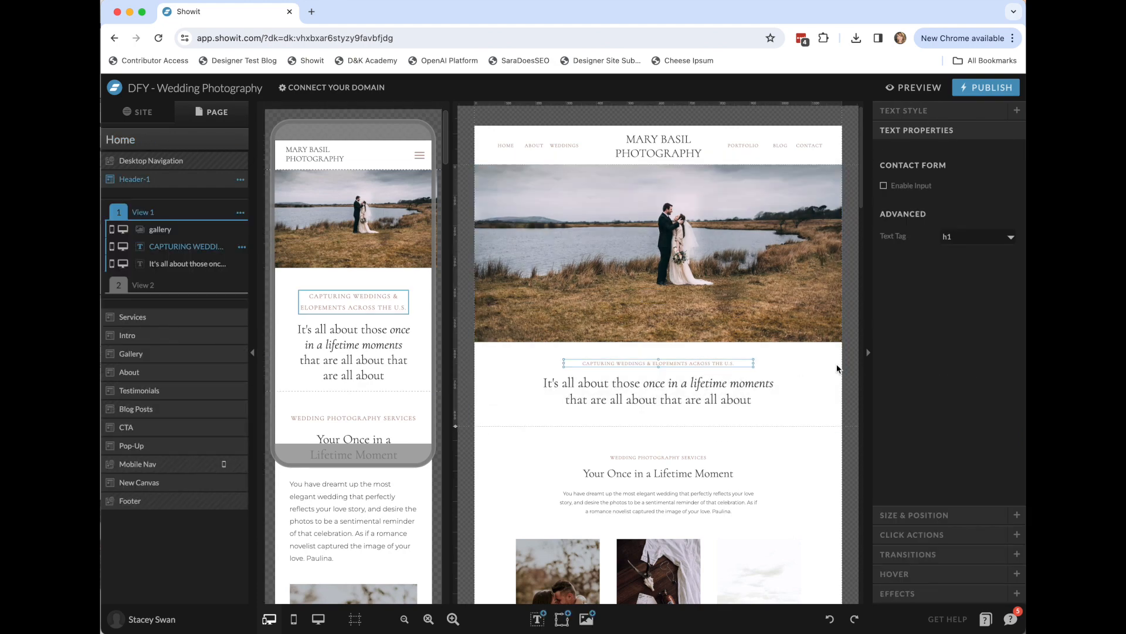
Examine the layer order of the Intro and Services canvases against their mobile layout
click(152, 337)
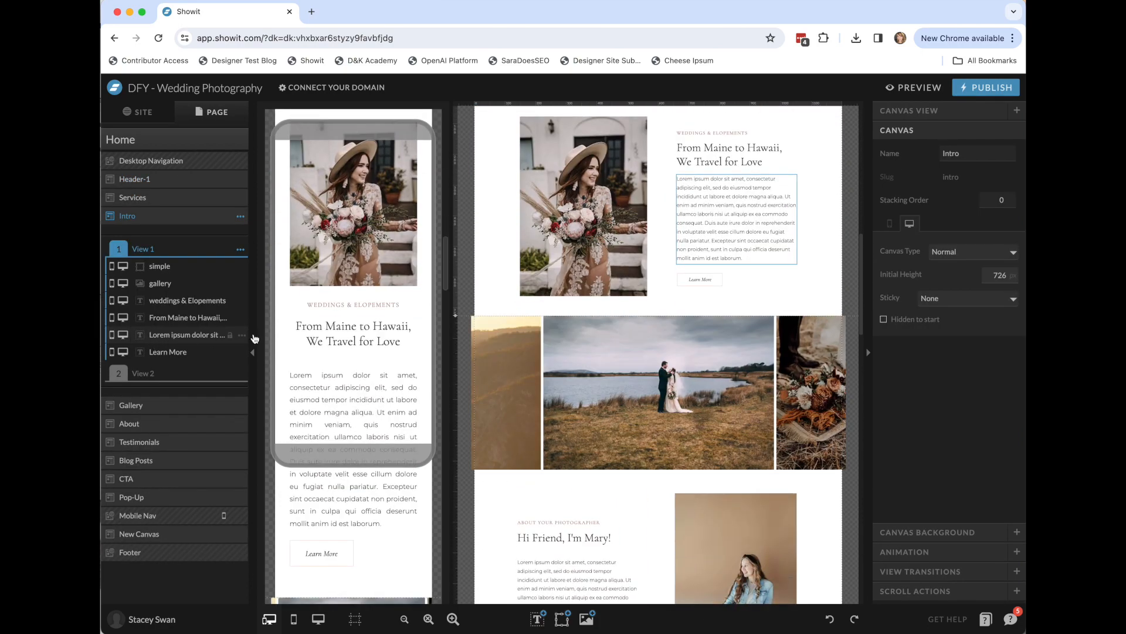
click(133, 198)
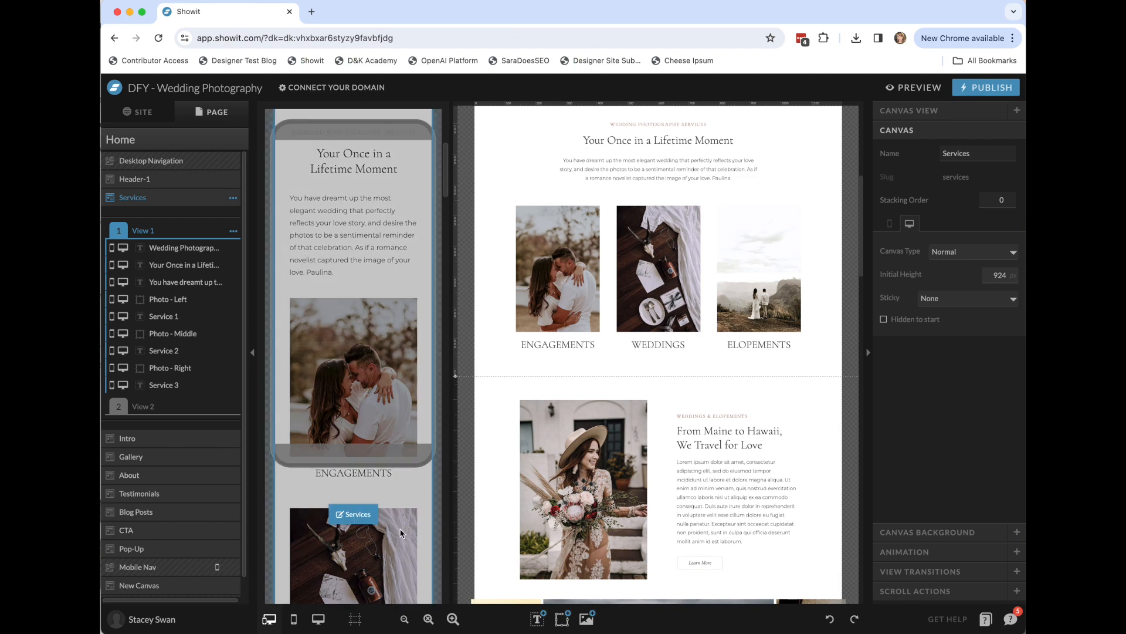
scroll(377, 187, down, 5)
click(381, 518)
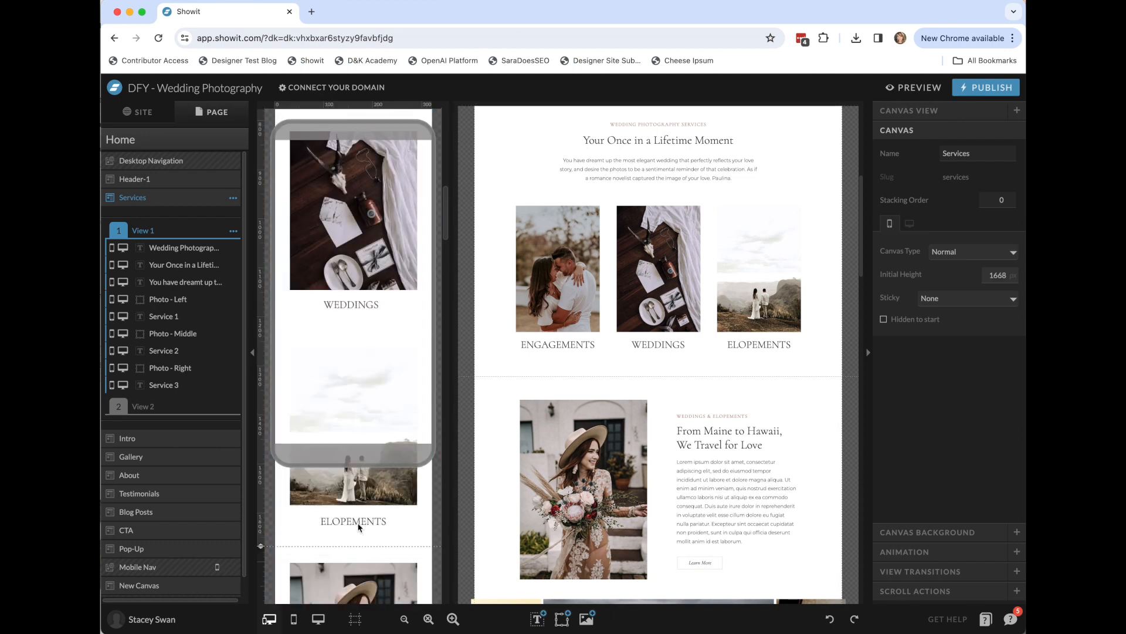
click(359, 521)
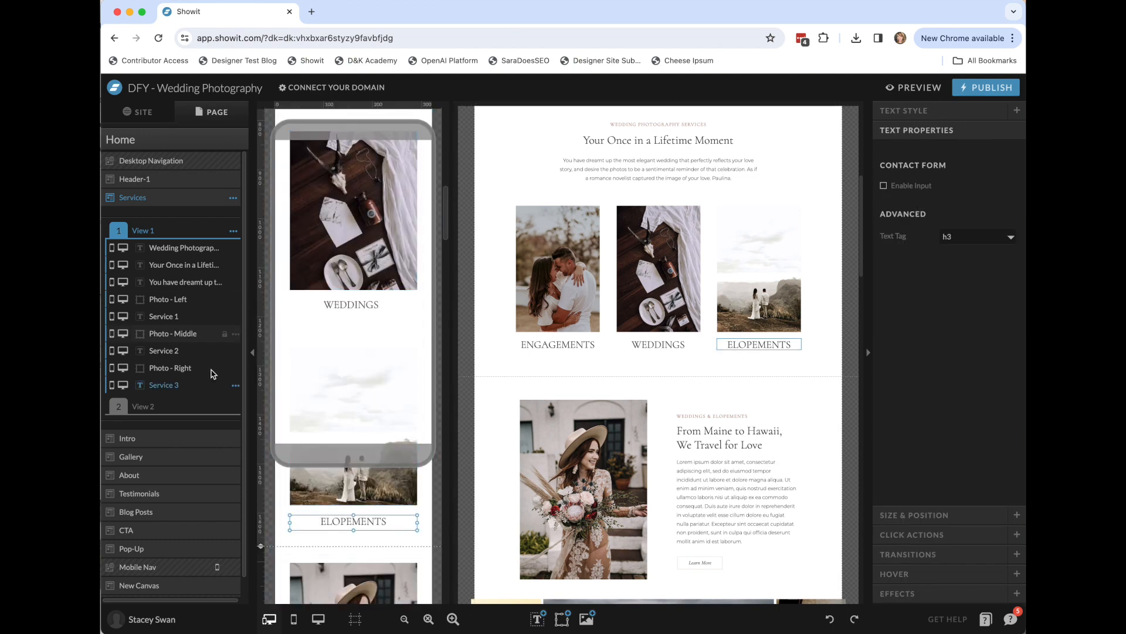
scroll(167, 382, down, 1)
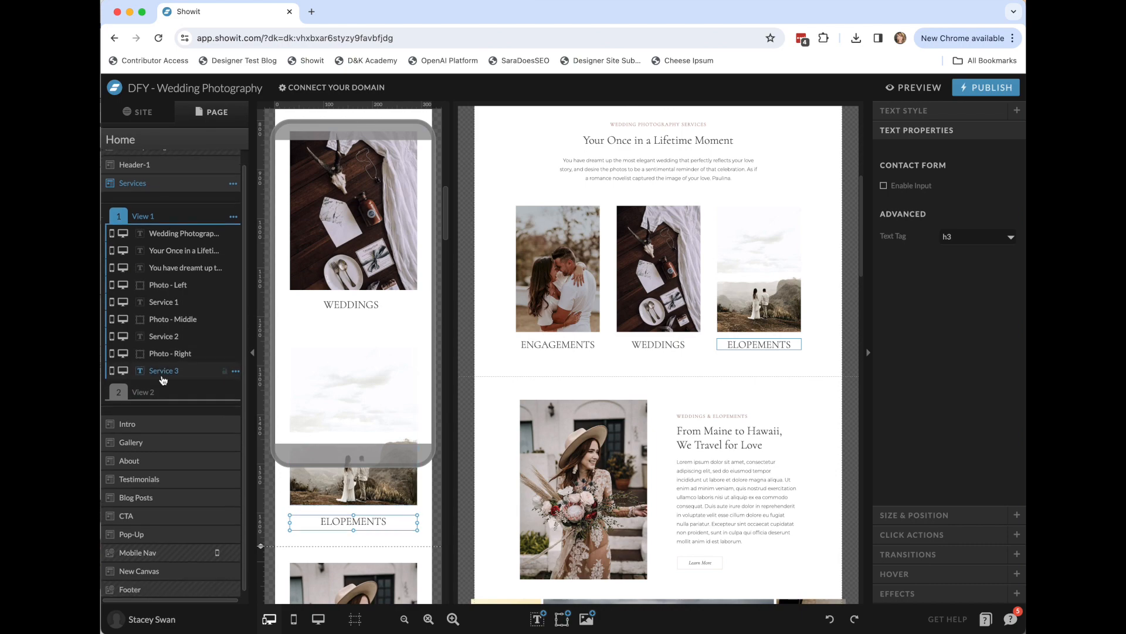
click(147, 425)
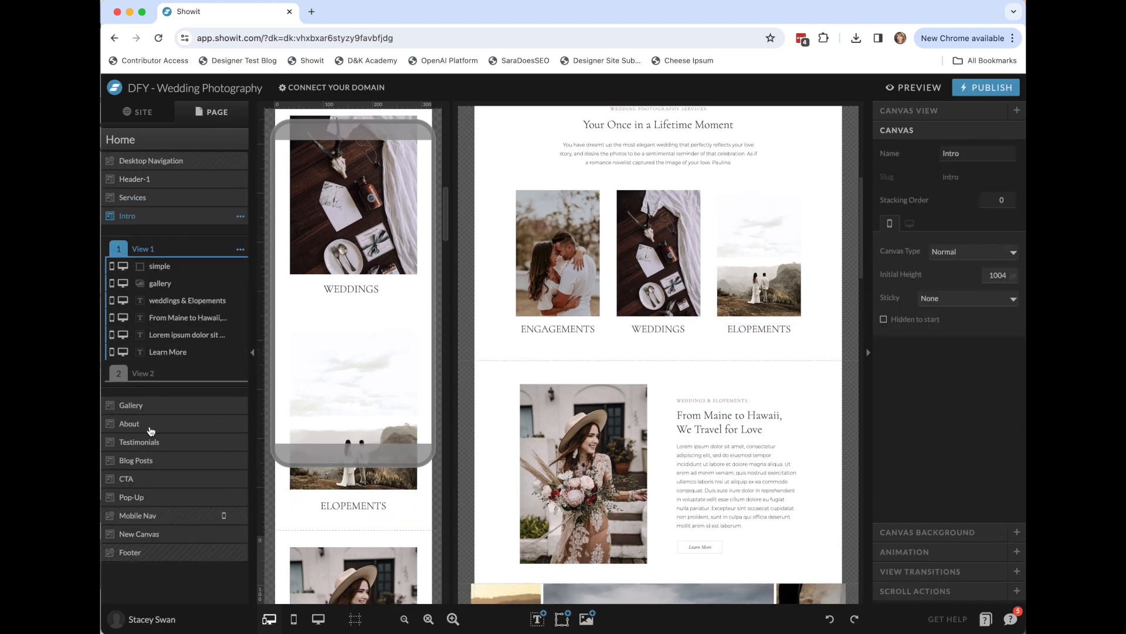
Move Service 3 to the top of the Services canvas's layer list and place Photo - Right directly beneath it
click(141, 199)
scroll(405, 460, down, 3)
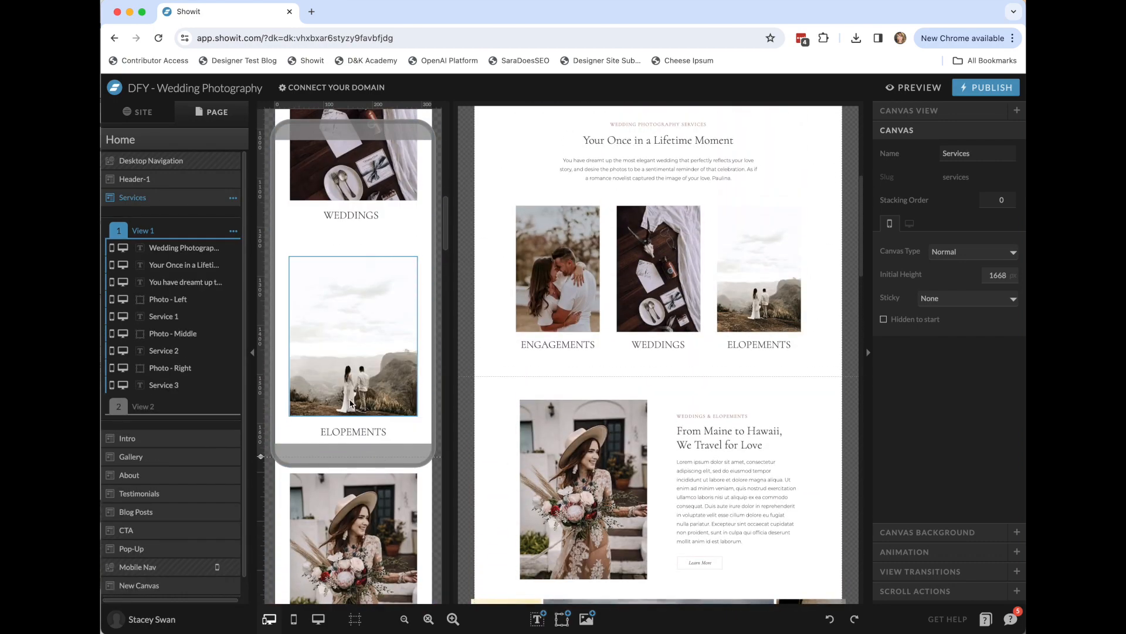
click(149, 384)
drag(155, 387, 212, 243)
click(366, 363)
drag(153, 385, 196, 263)
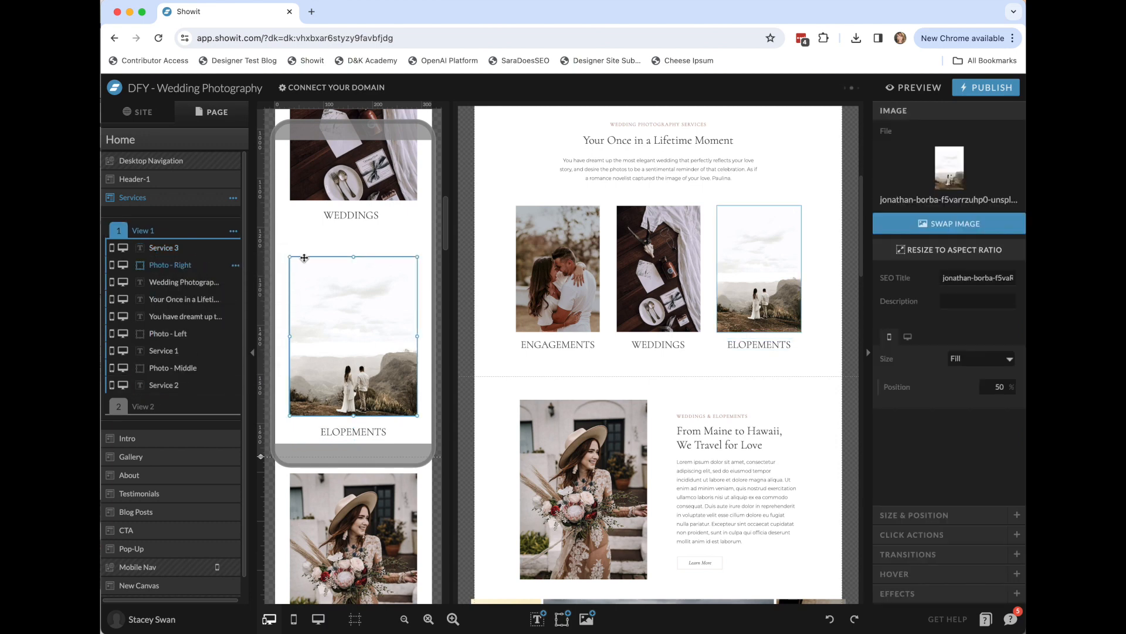
Place the Service 2 and Photo - Middle layers, in that order, directly below Photo - Right in the Services canvas
click(366, 218)
drag(175, 388, 222, 275)
scroll(350, 292, up, 3)
click(351, 303)
drag(176, 385, 252, 303)
scroll(378, 408, up, 5)
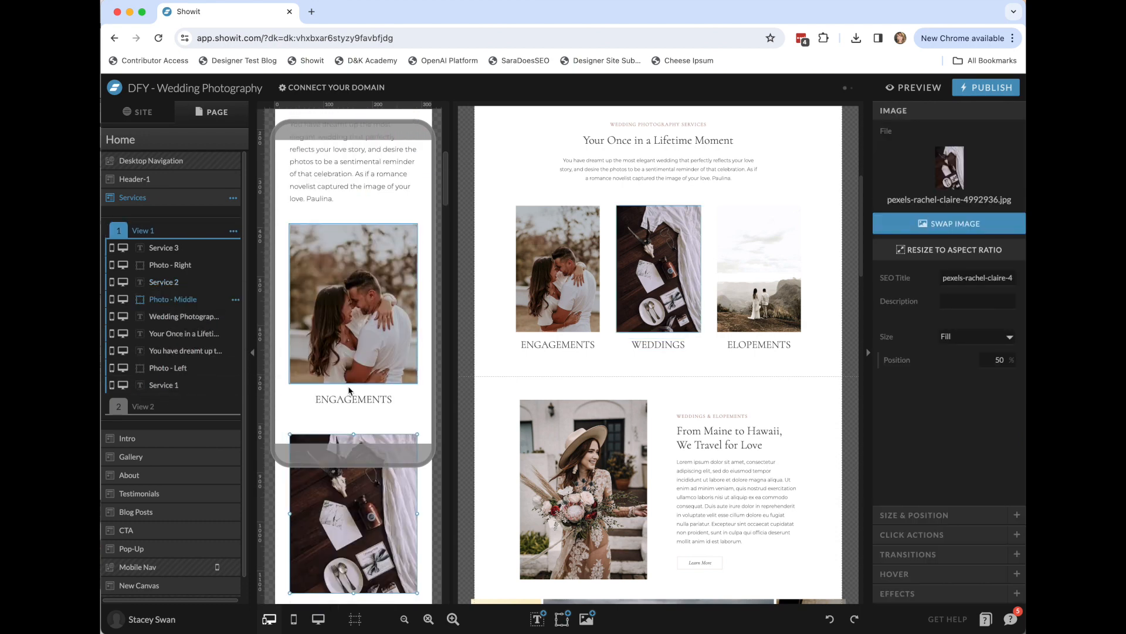
Place the Service 1 and Photo - Left layers, in that order, directly below Photo - Middle in the Services canvas
click(354, 399)
drag(175, 385, 201, 317)
click(148, 390)
drag(148, 394, 202, 332)
Order the remaining Services text layers below Photo - Left as the paragraph, the "Your Once in a Lifetime Moment" heading, and the subheading
click(337, 267)
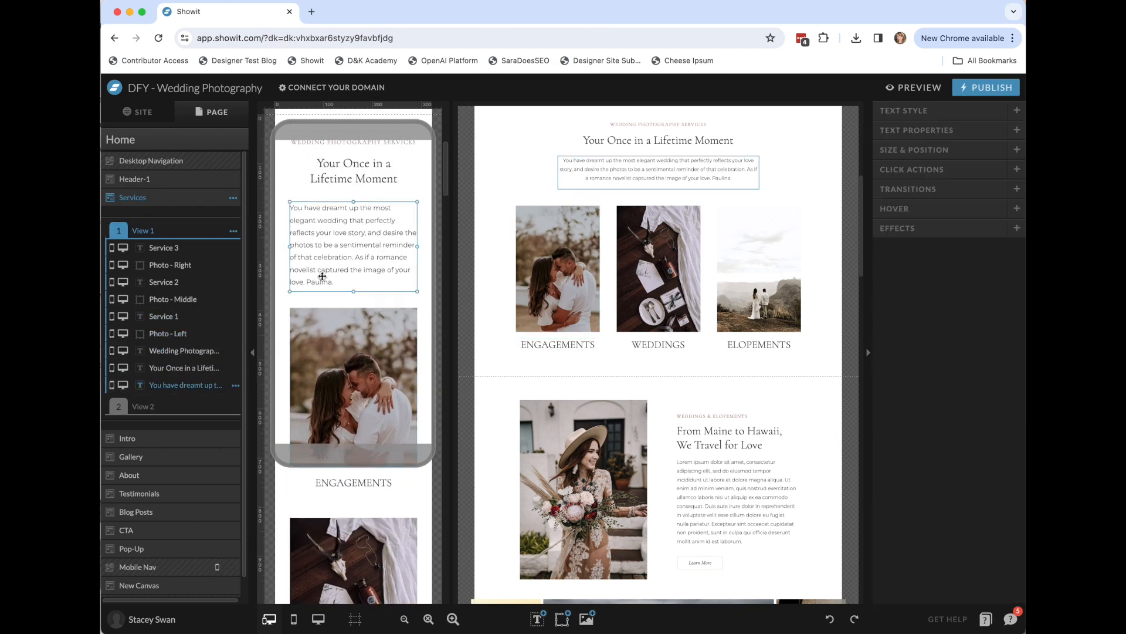
drag(212, 388, 228, 352)
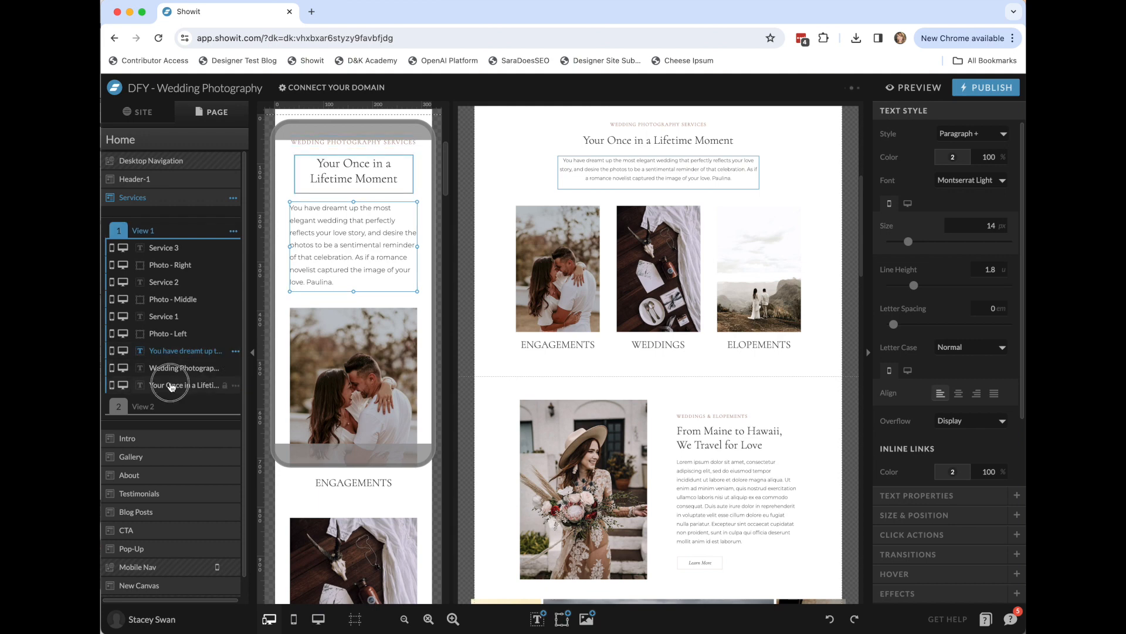
click(170, 385)
drag(197, 387, 229, 366)
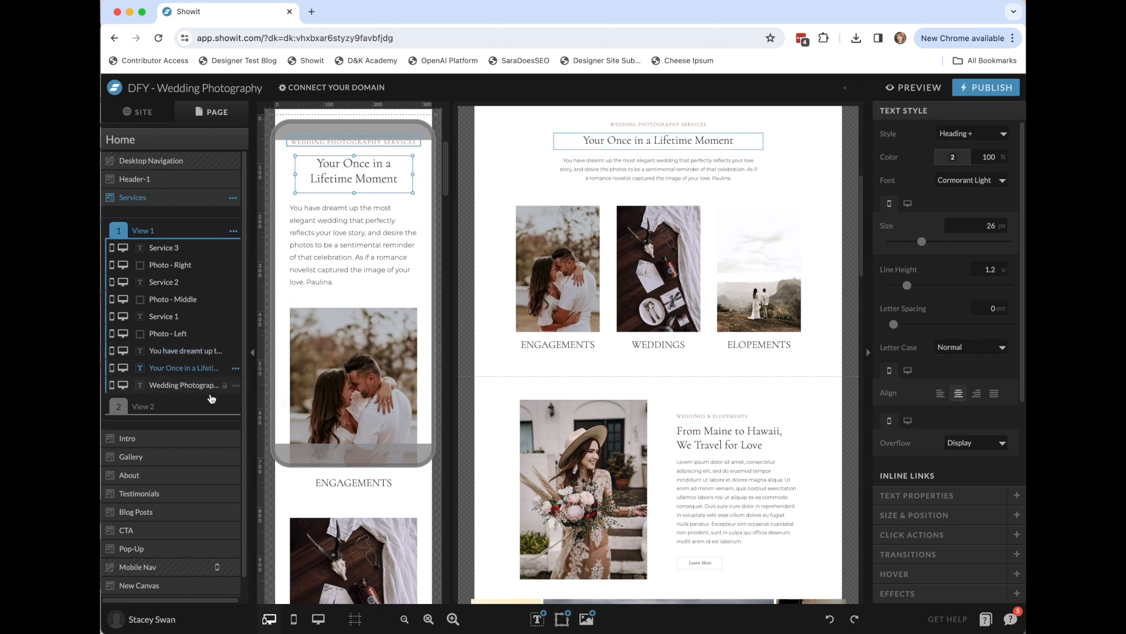
click(186, 391)
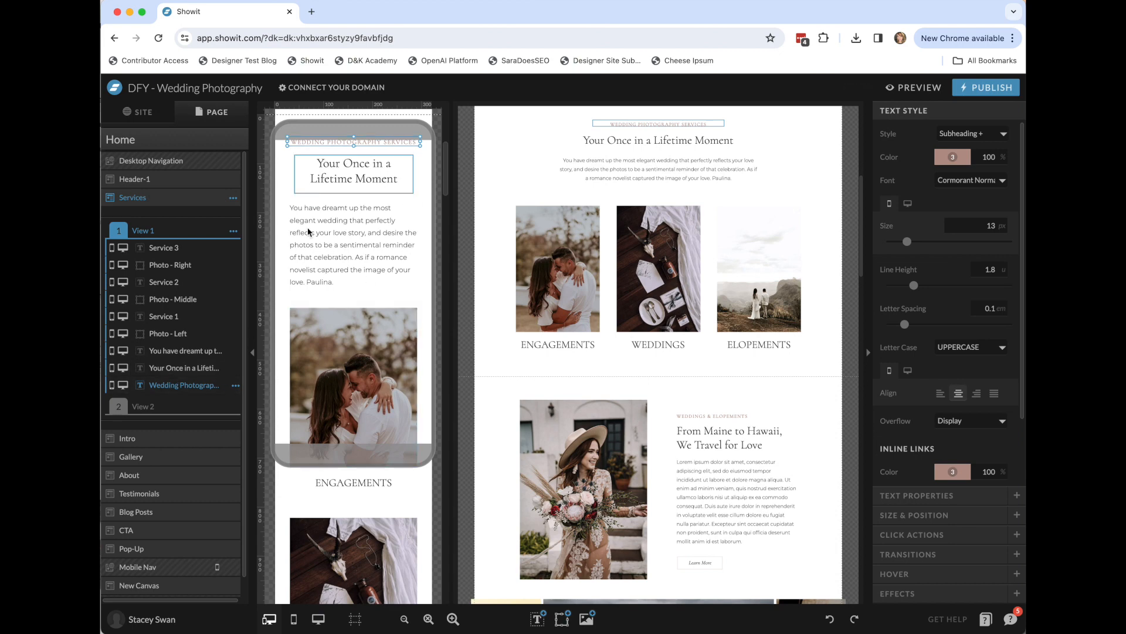
scroll(311, 195, up, 3)
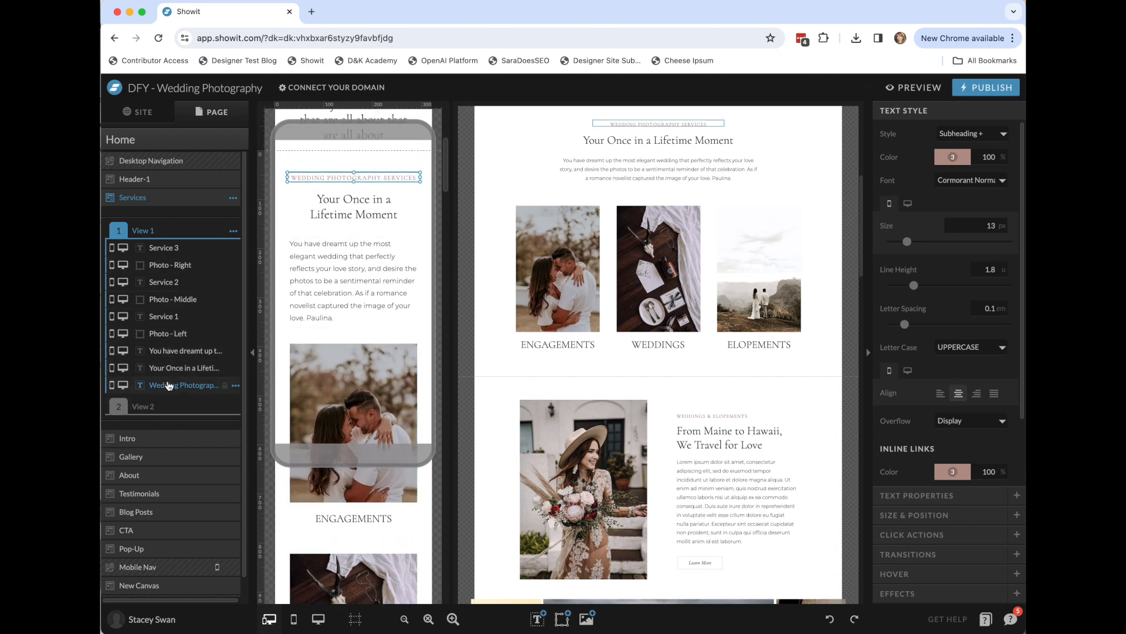
View the Services subheading and heading in the desktop layout and return to the Home page's SEO settings
click(508, 330)
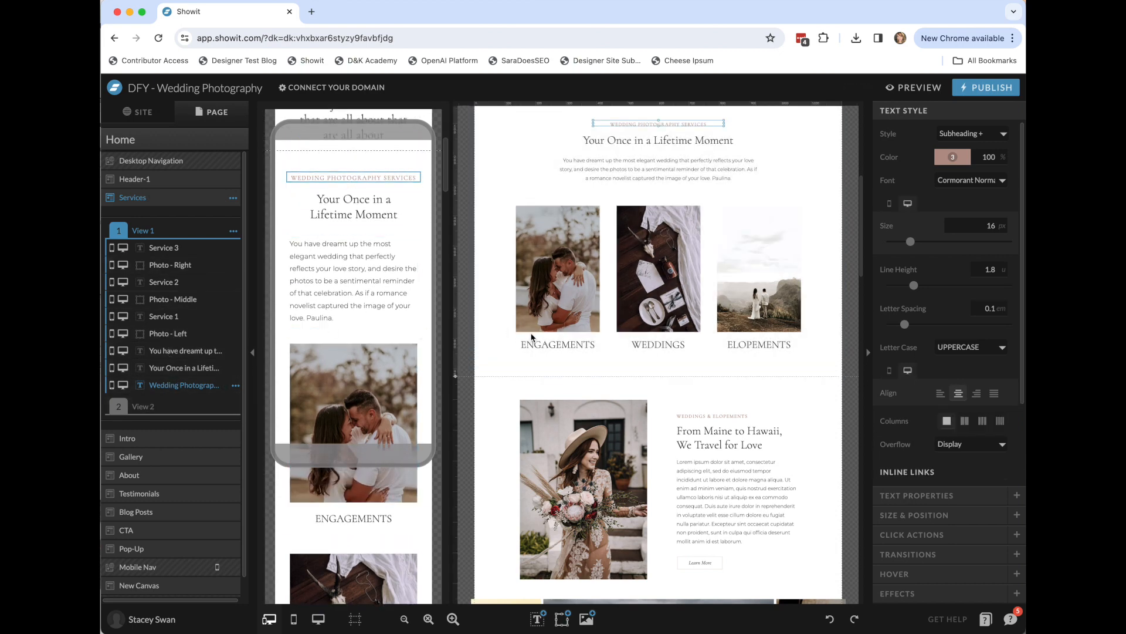
click(156, 144)
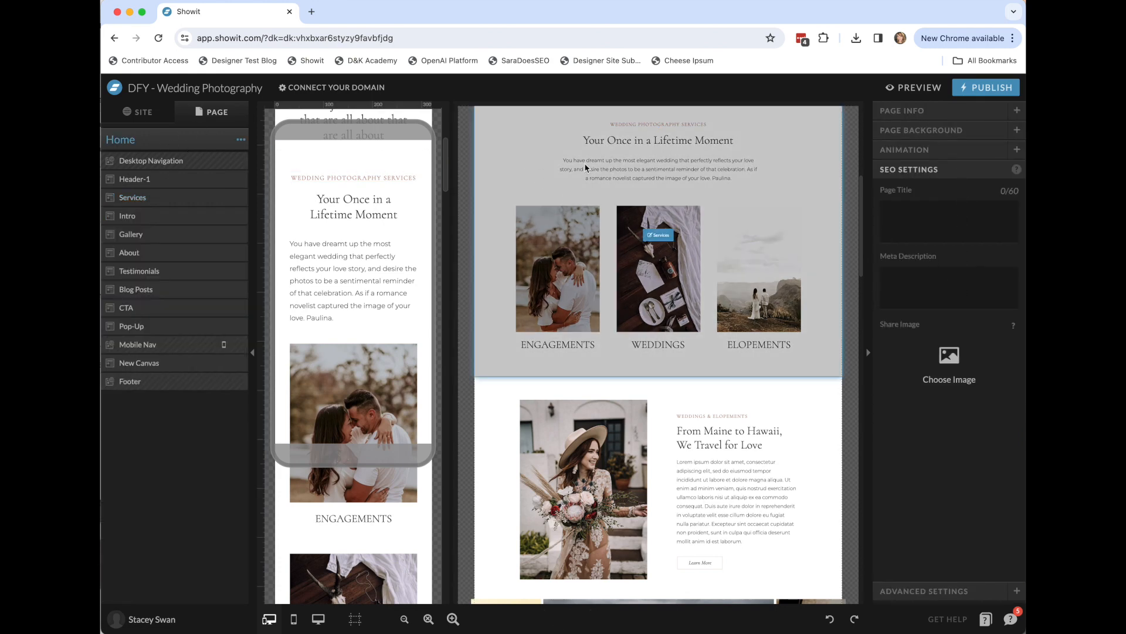
click(613, 146)
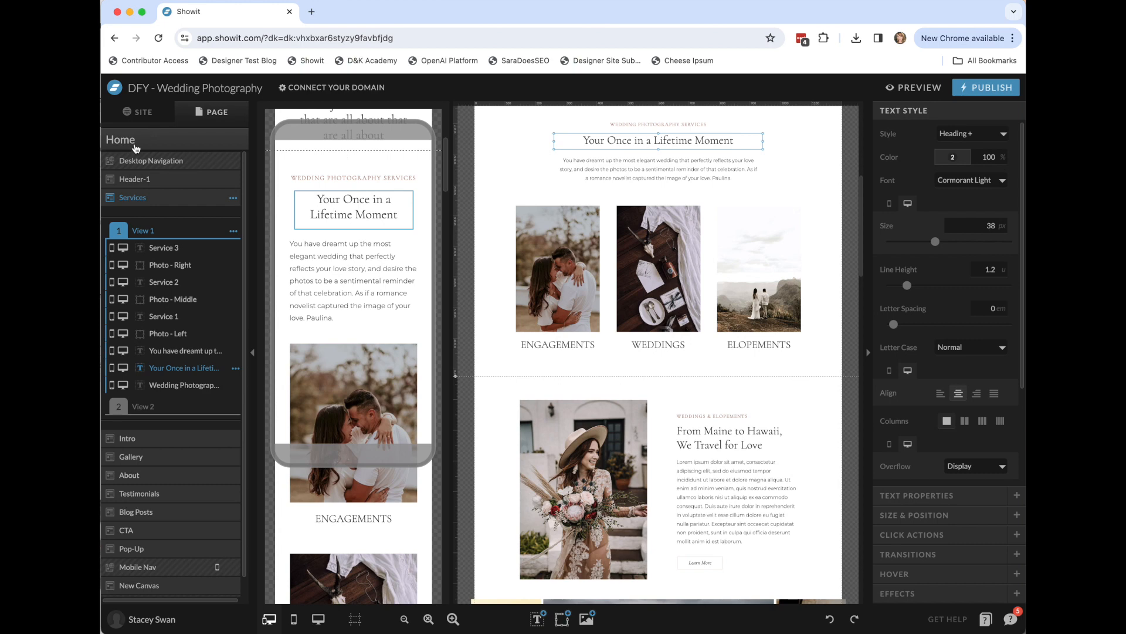
click(156, 148)
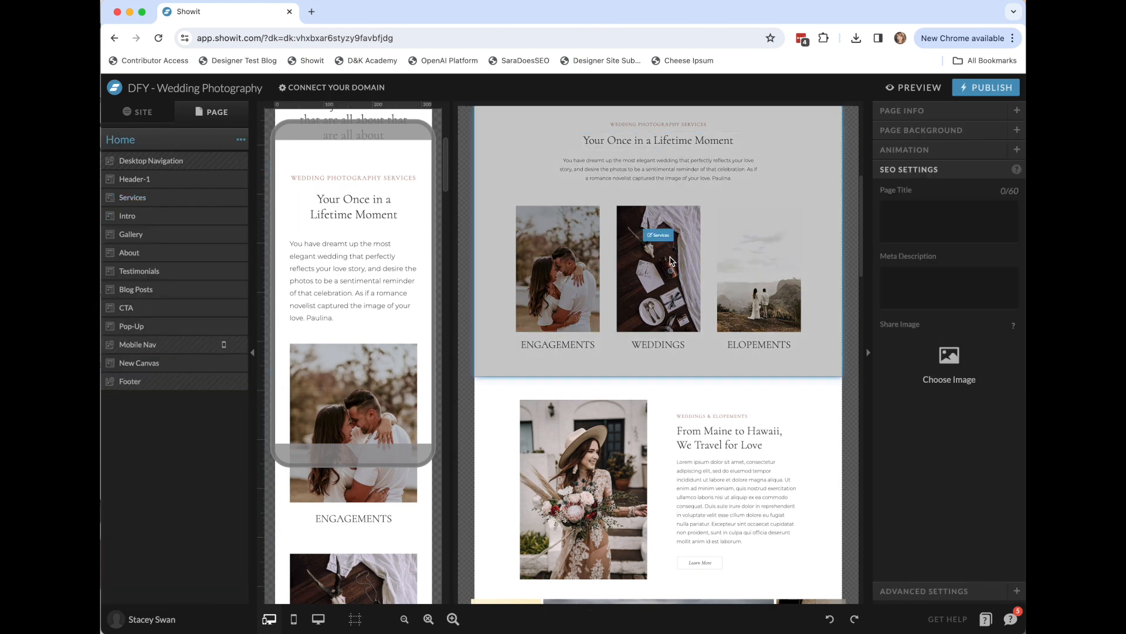